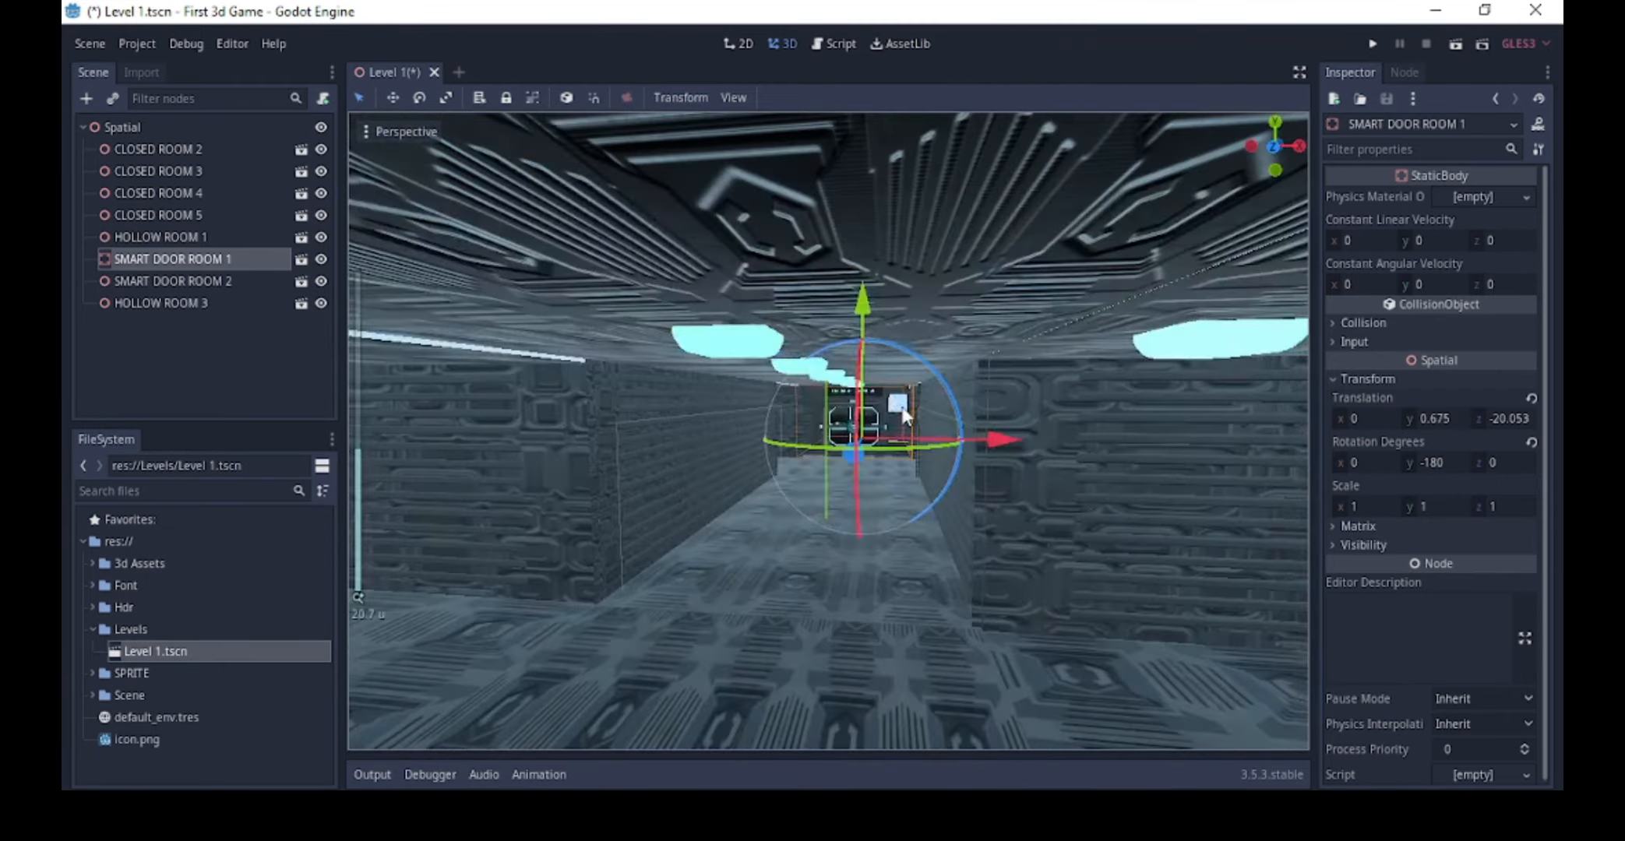
{"action": "scroll", "coordinate": [923, 425], "scroll_direction": "down", "scroll_amount": 5}
{"action": "scroll", "coordinate": [923, 425], "scroll_direction": "up", "scroll_amount": 8}
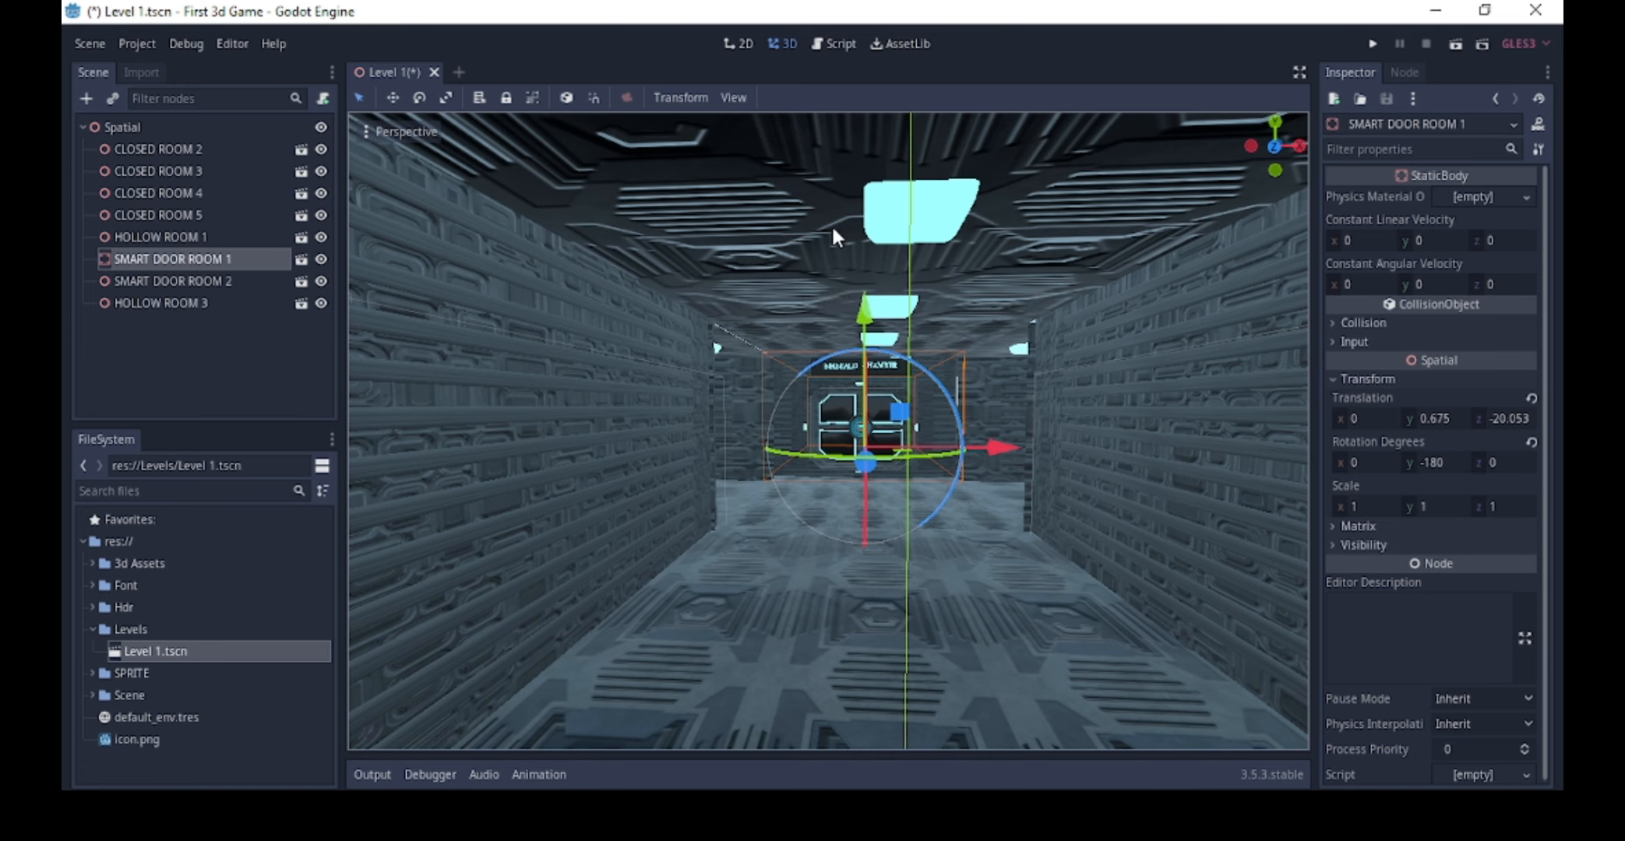
{"action": "scroll", "coordinate": [802, 316], "scroll_direction": "down", "scroll_amount": 4}
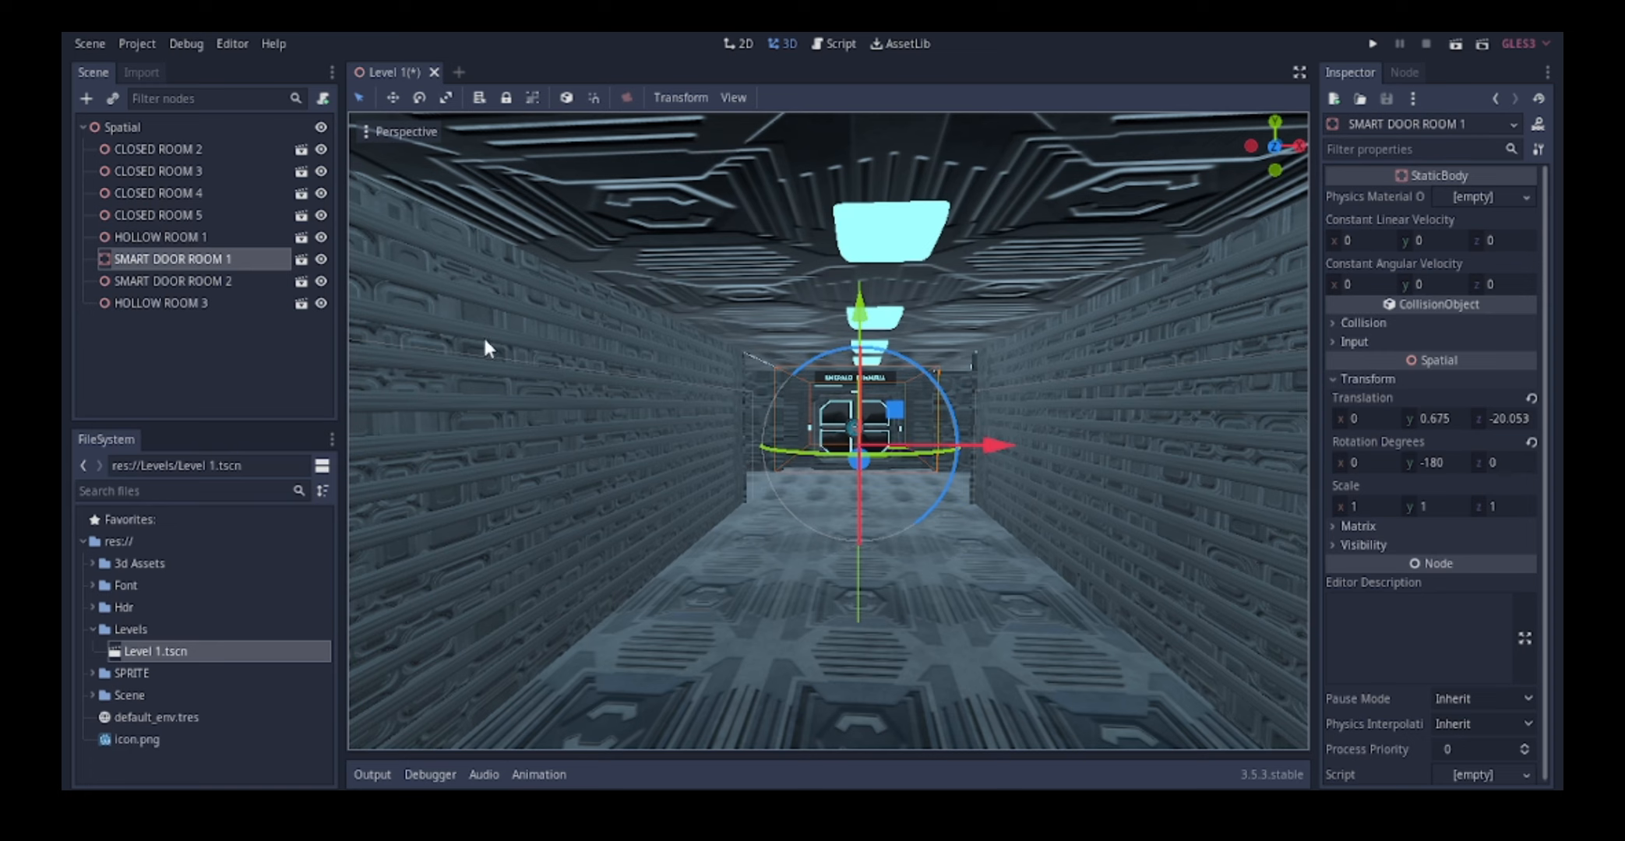
{"action": "scroll", "coordinate": [630, 315], "scroll_direction": "down", "scroll_amount": 4}
{"action": "middle_click_drag", "start_coordinate": [710, 347], "coordinate": [850, 359]}
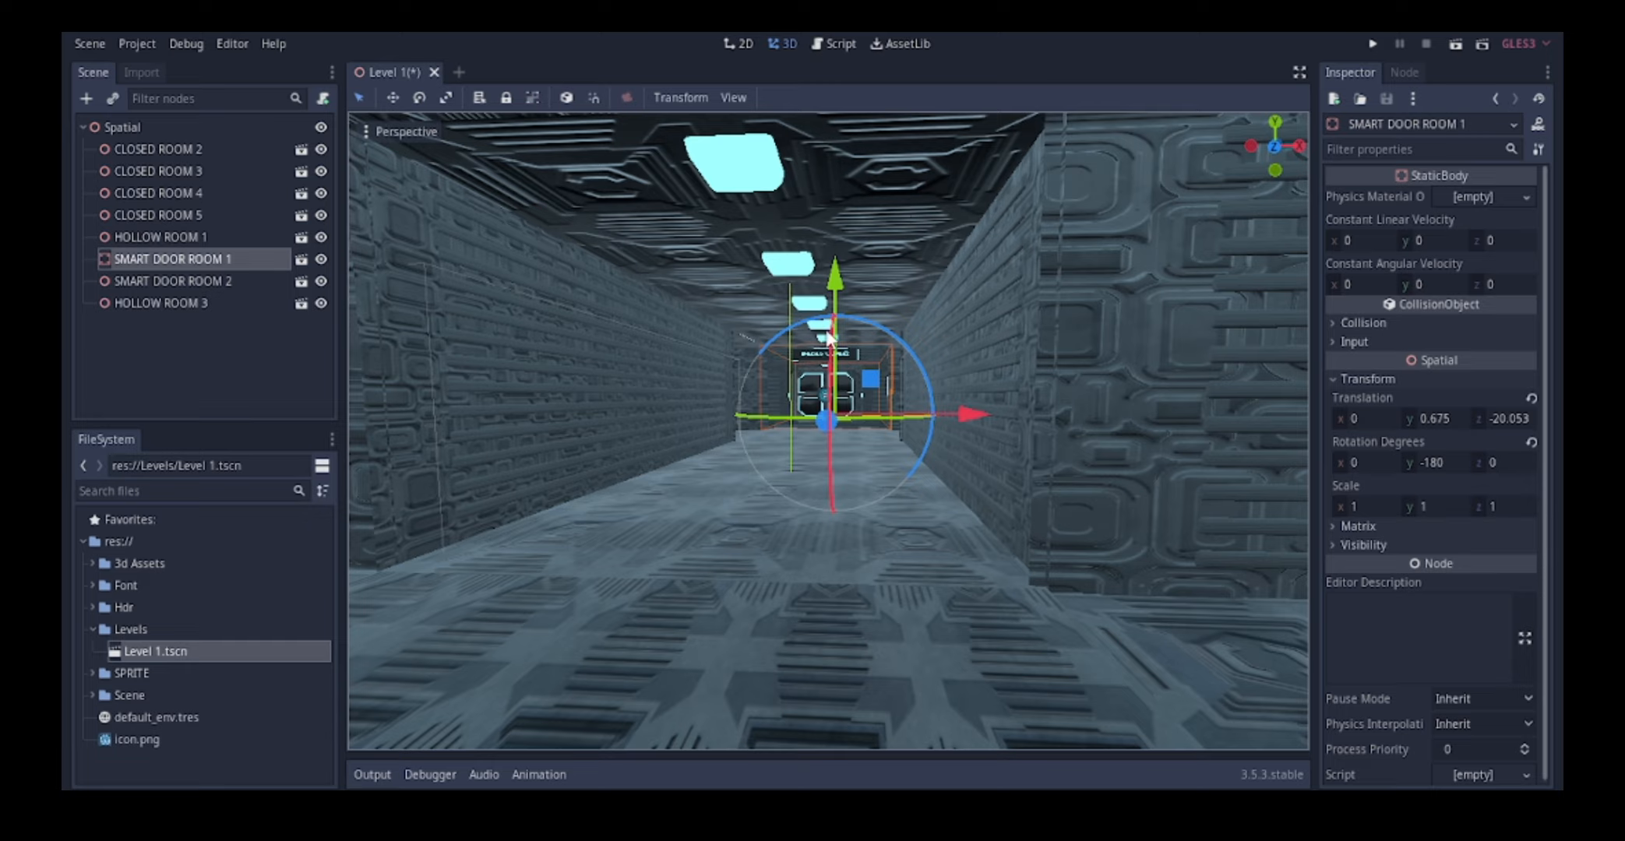
{"action": "middle_click_drag", "start_coordinate": [897, 200], "coordinate": [686, 419]}
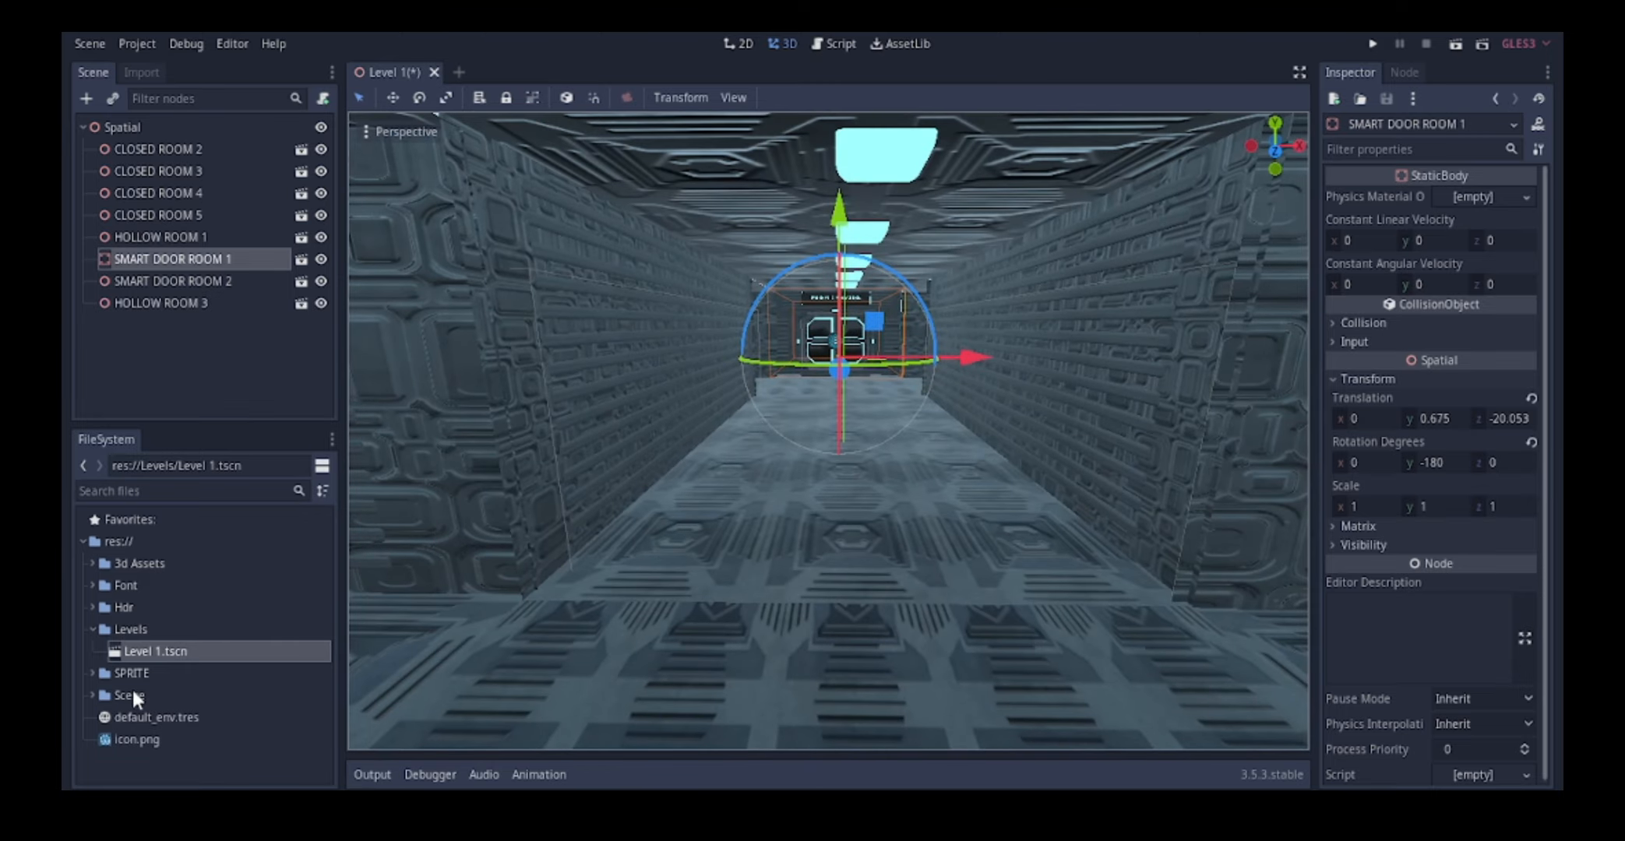
- Open the default_env.tres environment resource for editing and expand its Background settings
{"action": "left_click", "coordinate": [132, 722]}
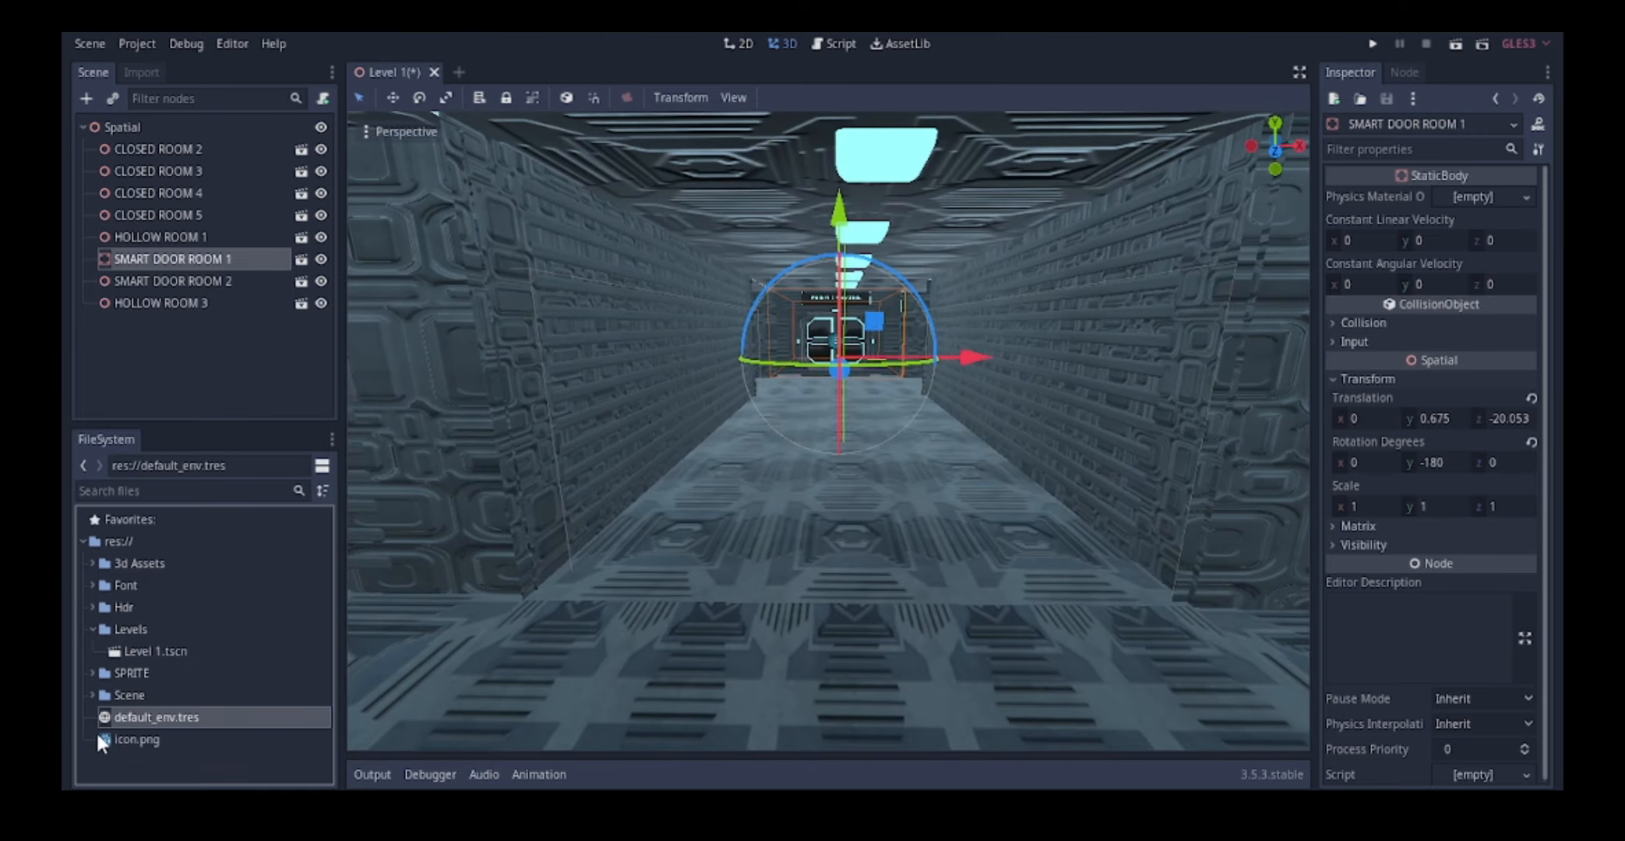
{"action": "double_click", "coordinate": [160, 724]}
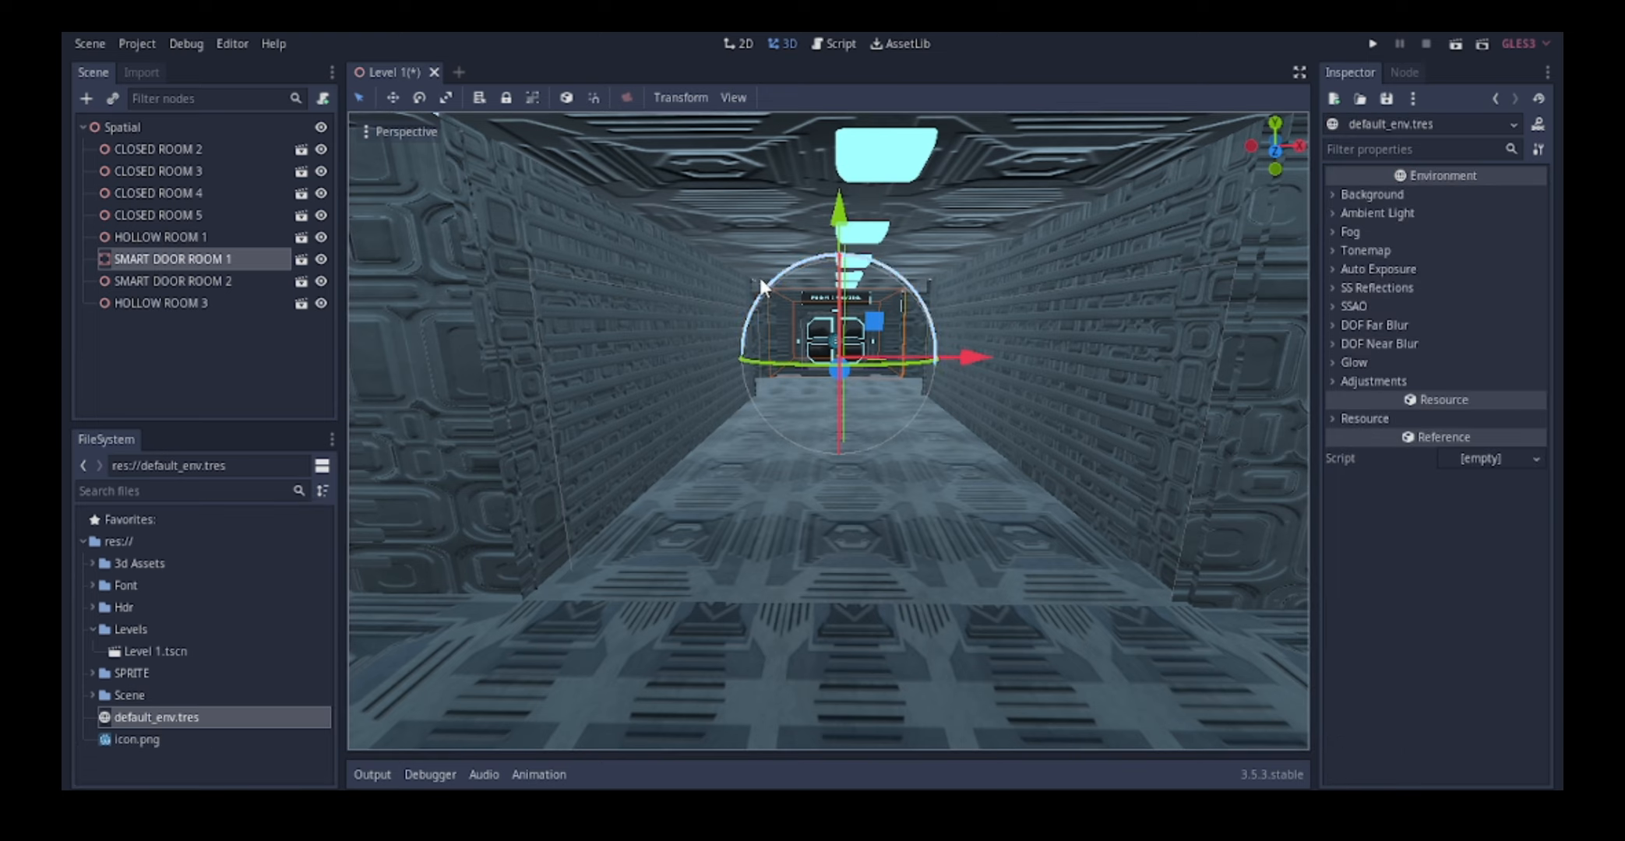
{"action": "middle_click_drag", "start_coordinate": [760, 284], "coordinate": [798, 369]}
{"action": "scroll", "coordinate": [875, 364], "scroll_direction": "up", "scroll_amount": 2}
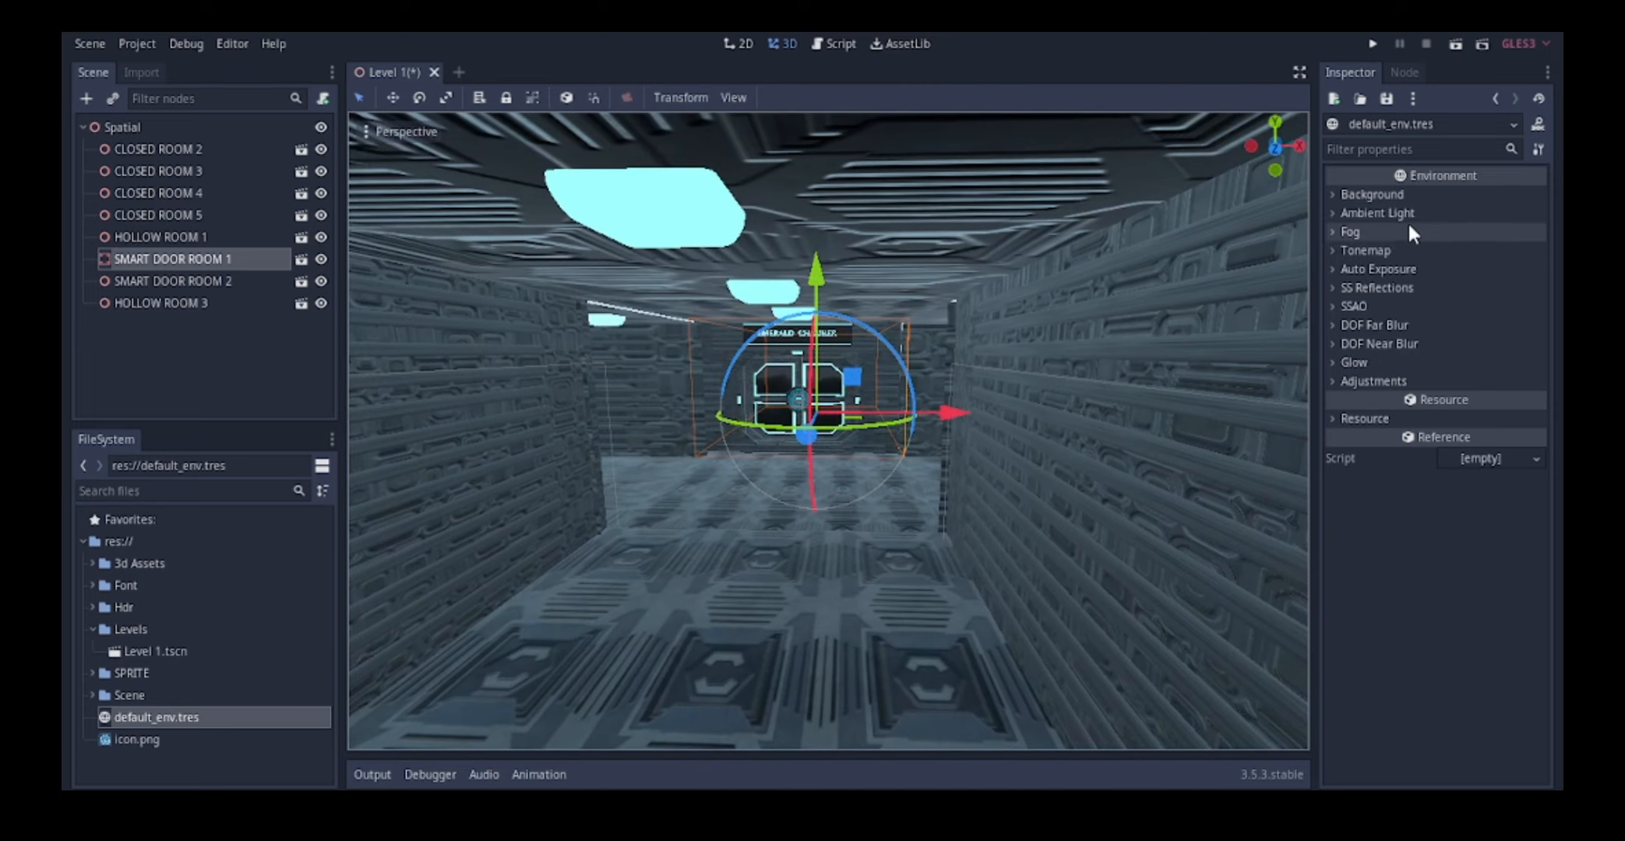
{"action": "left_click", "coordinate": [1335, 193]}
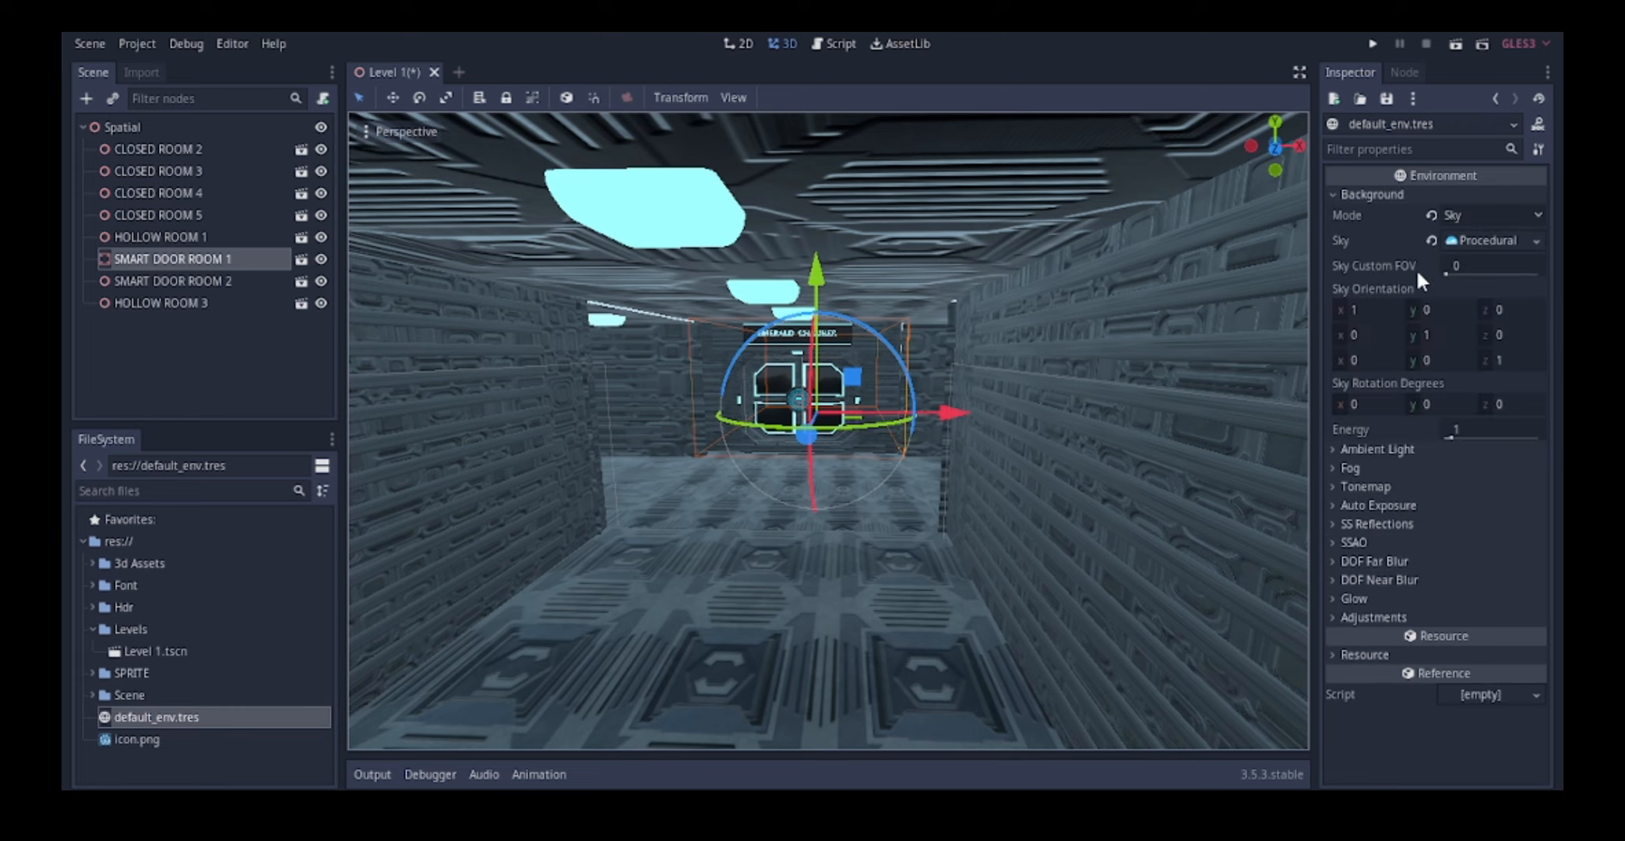
- Replace the environment's procedural background sky with a new PanoramaSky, keeping the background mode on Sky
{"action": "scroll", "coordinate": [983, 321], "scroll_direction": "down", "scroll_amount": 5}
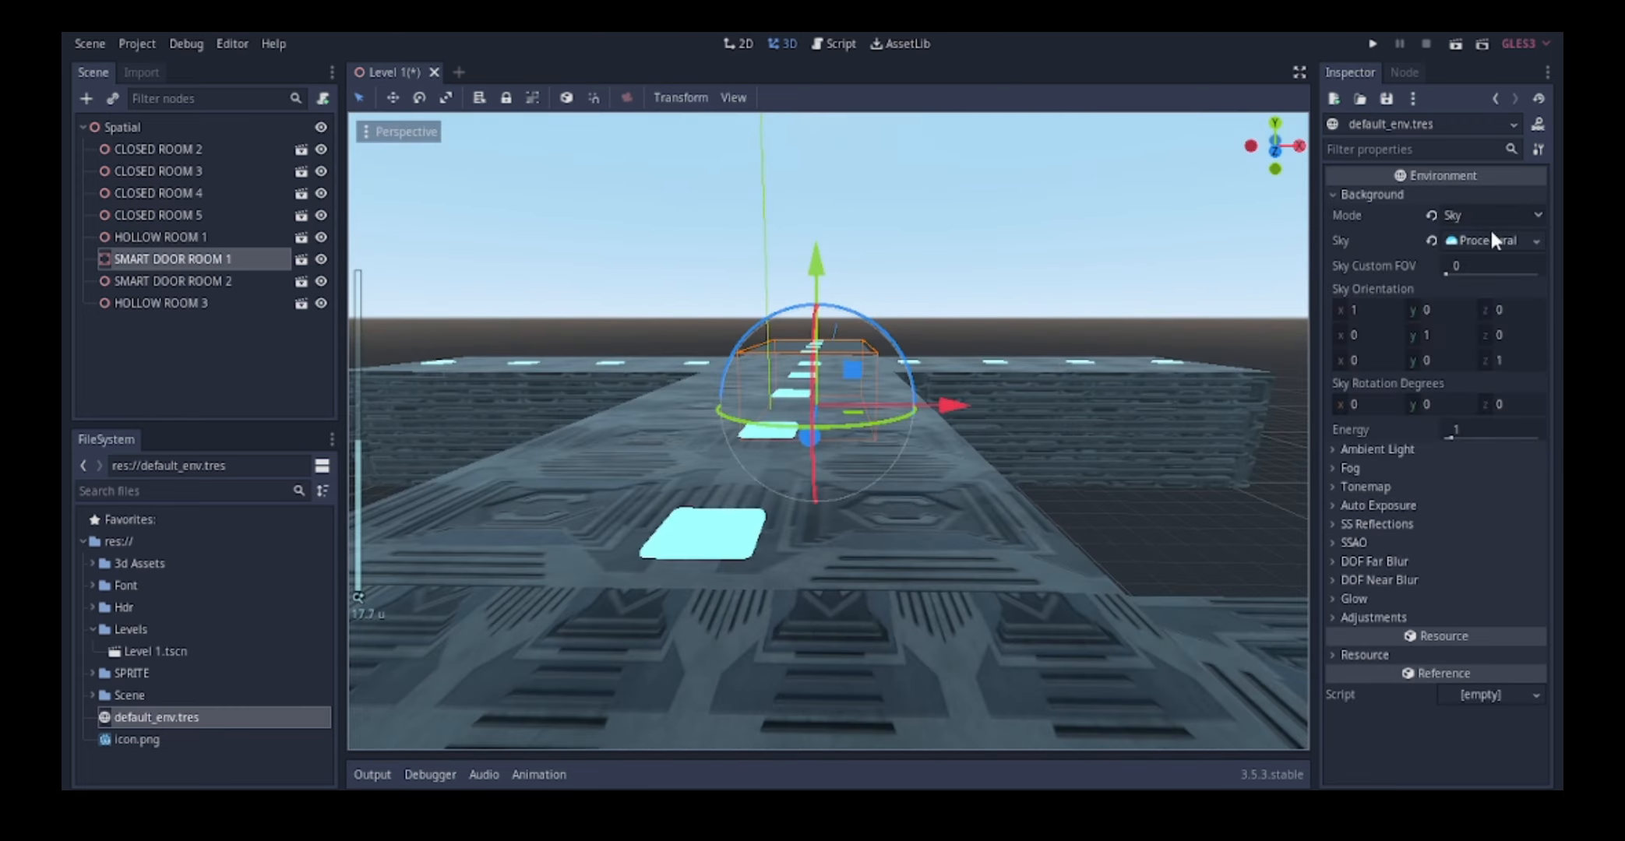
{"action": "left_click", "coordinate": [1489, 217]}
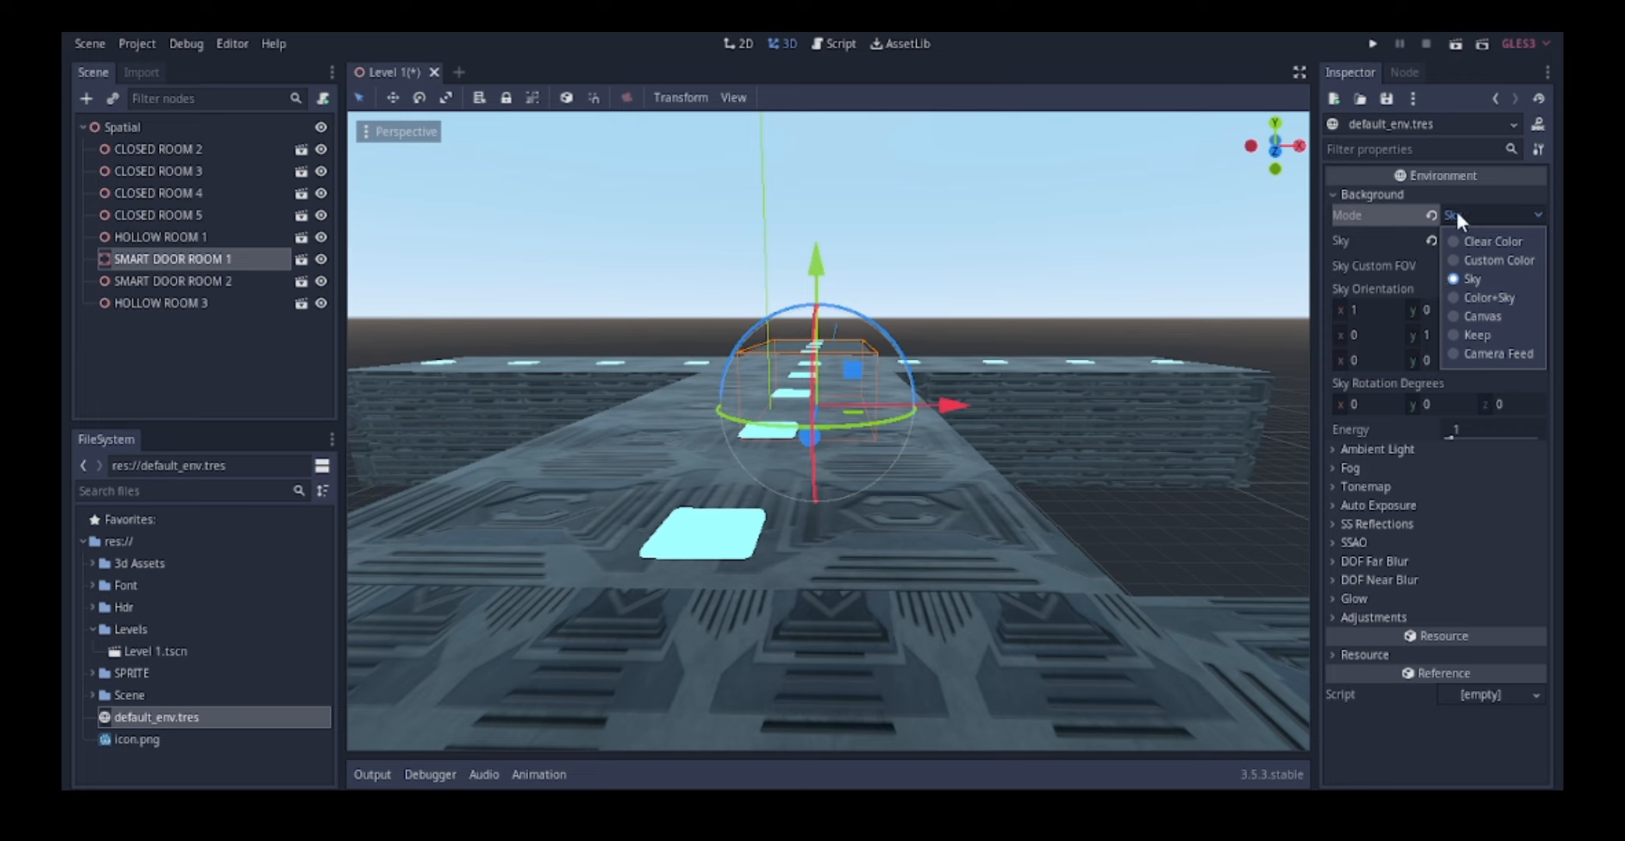
{"action": "left_click", "coordinate": [1455, 208]}
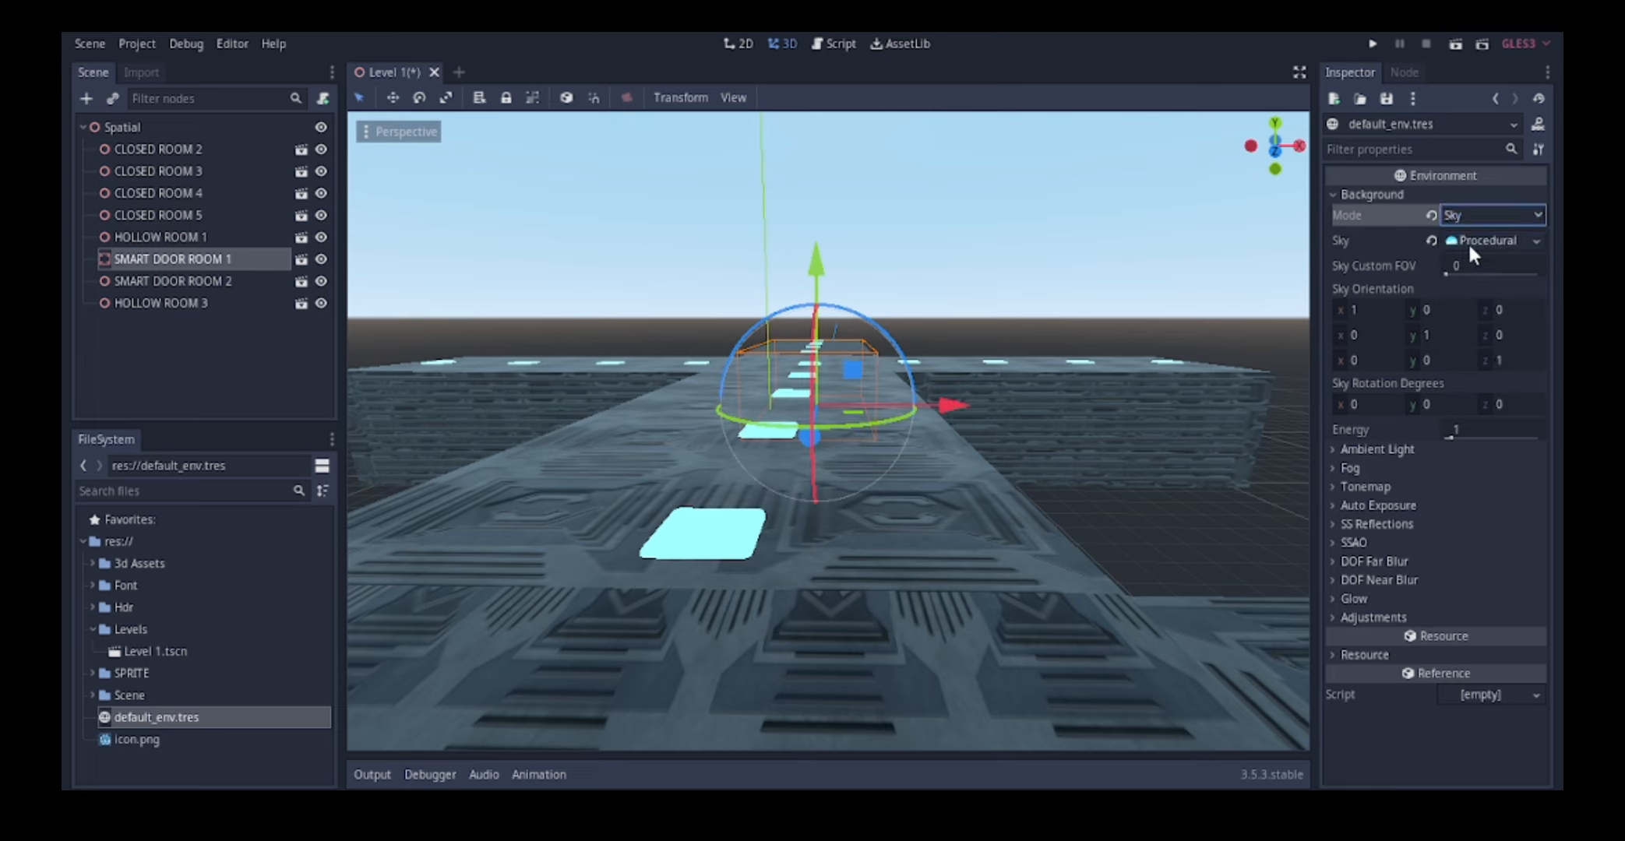
{"action": "left_click", "coordinate": [1534, 238]}
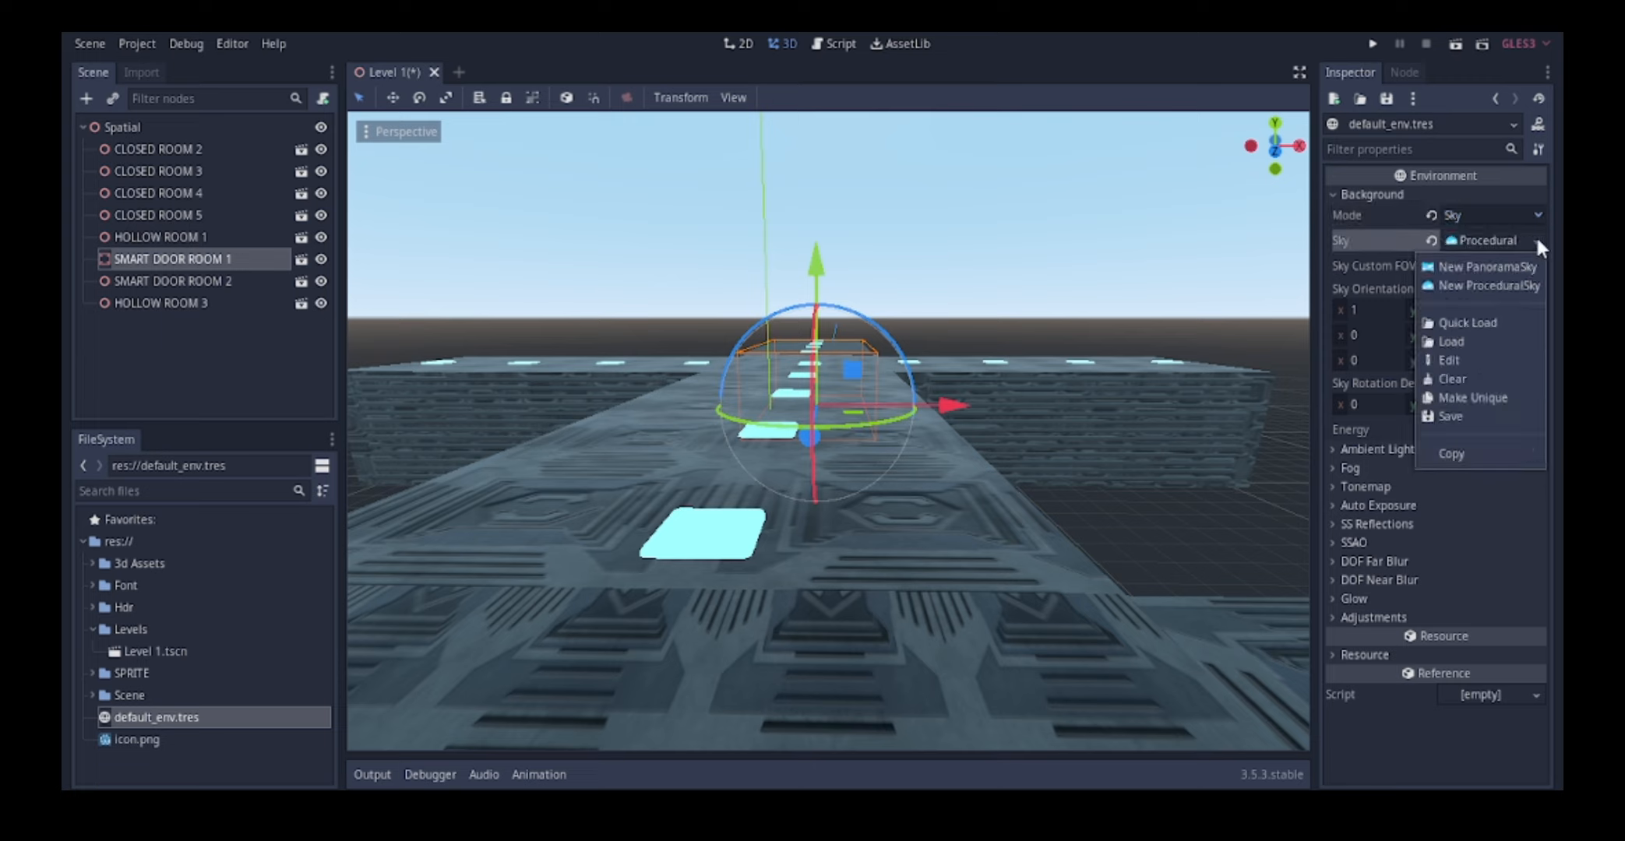
{"action": "left_click", "coordinate": [1500, 269]}
{"action": "scroll", "coordinate": [959, 359], "scroll_direction": "up", "scroll_amount": 5}
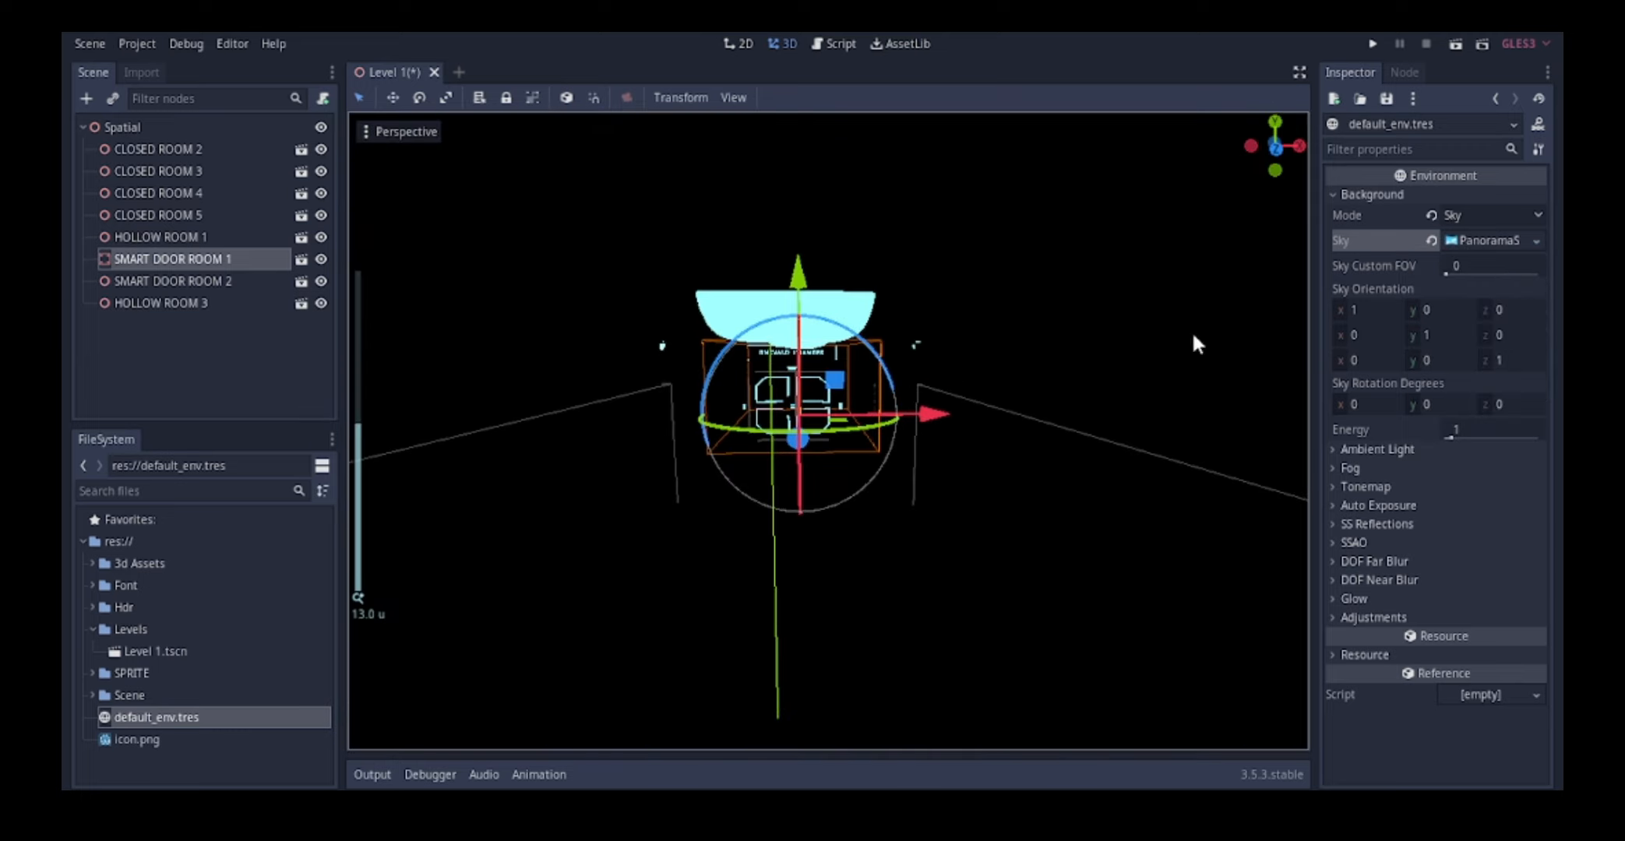
- Assign kiara_4_mid-morning_4k.hdr from the Hdr folder as the panorama of the new PanoramaSky
{"action": "left_click", "coordinate": [1479, 238]}
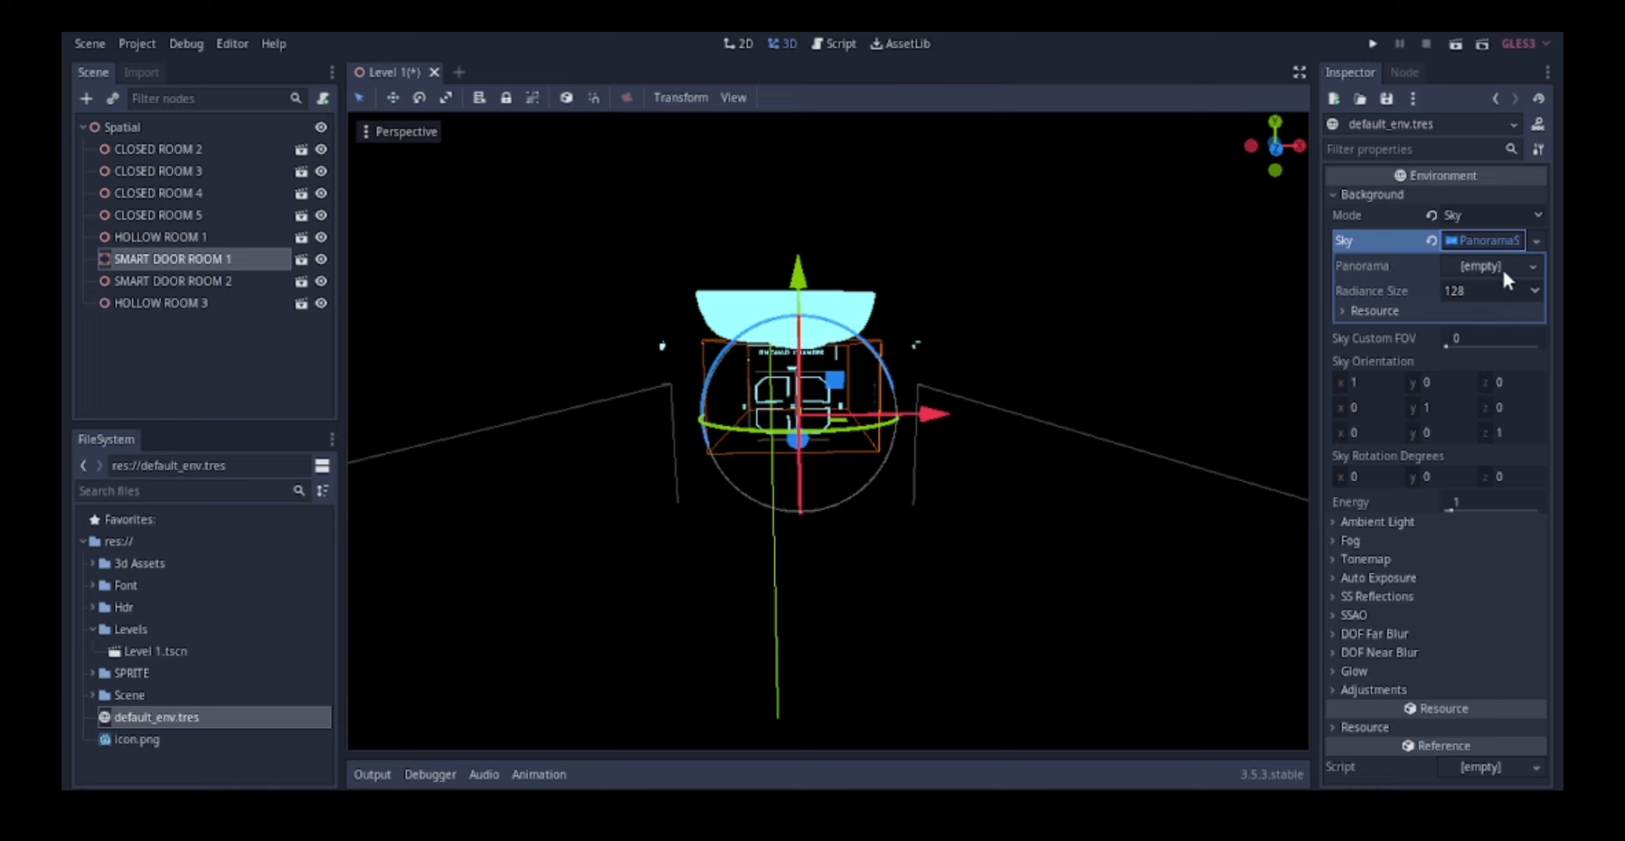
{"action": "left_click", "coordinate": [93, 608]}
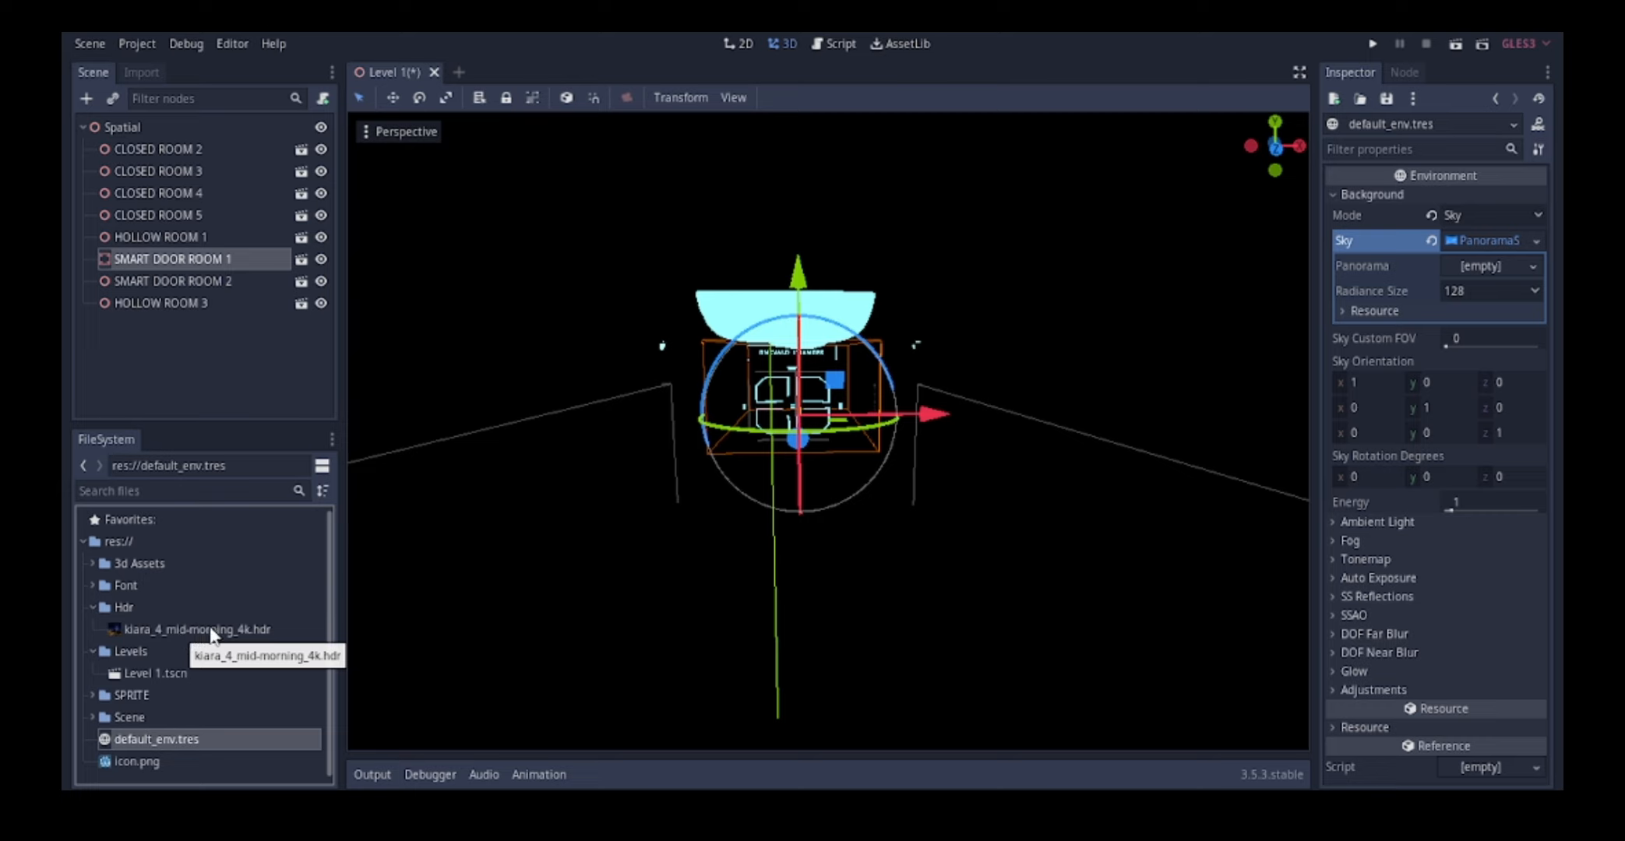
{"action": "left_click", "coordinate": [138, 627]}
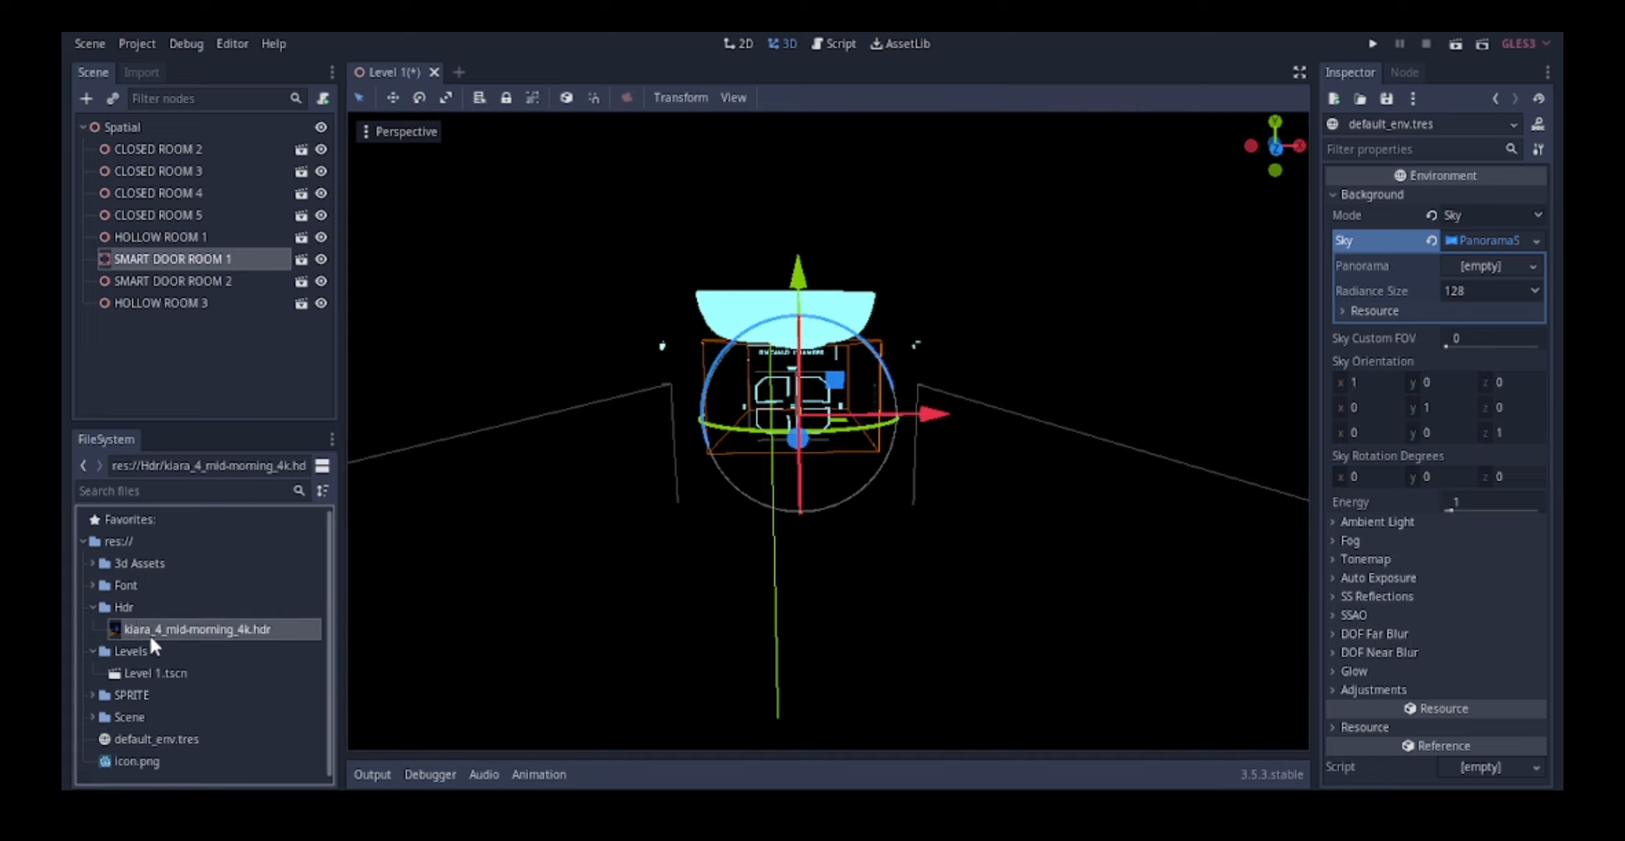
{"action": "left_click_drag", "start_coordinate": [160, 630], "coordinate": [1471, 267]}
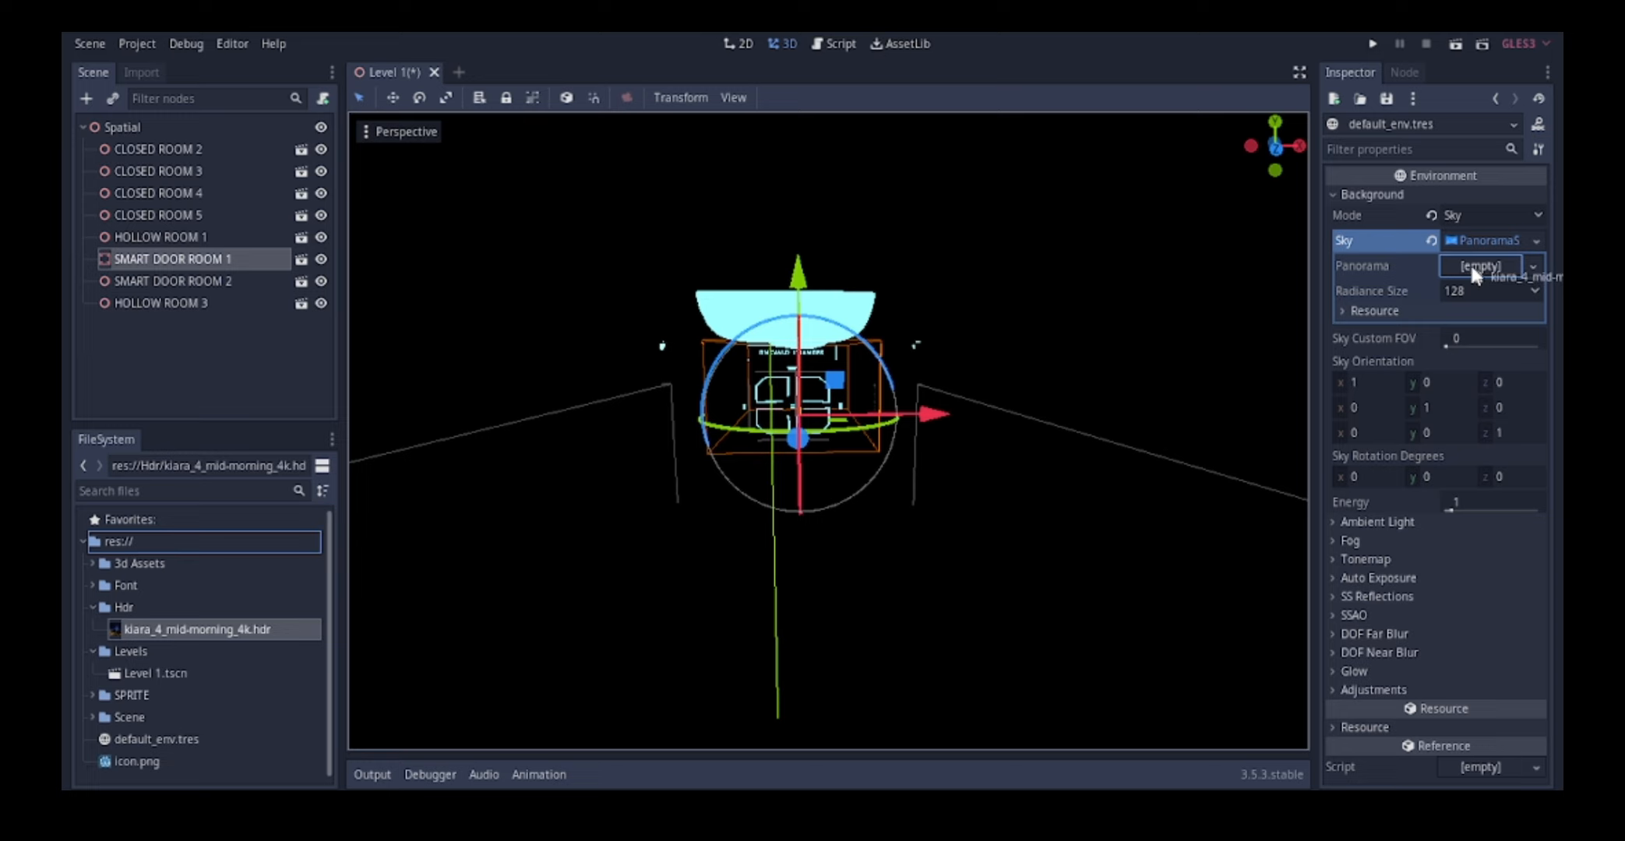
{"action": "left_click_drag", "start_coordinate": [1471, 267], "coordinate": [1471, 267]}
{"action": "scroll", "coordinate": [771, 465], "scroll_direction": "up", "scroll_amount": 5}
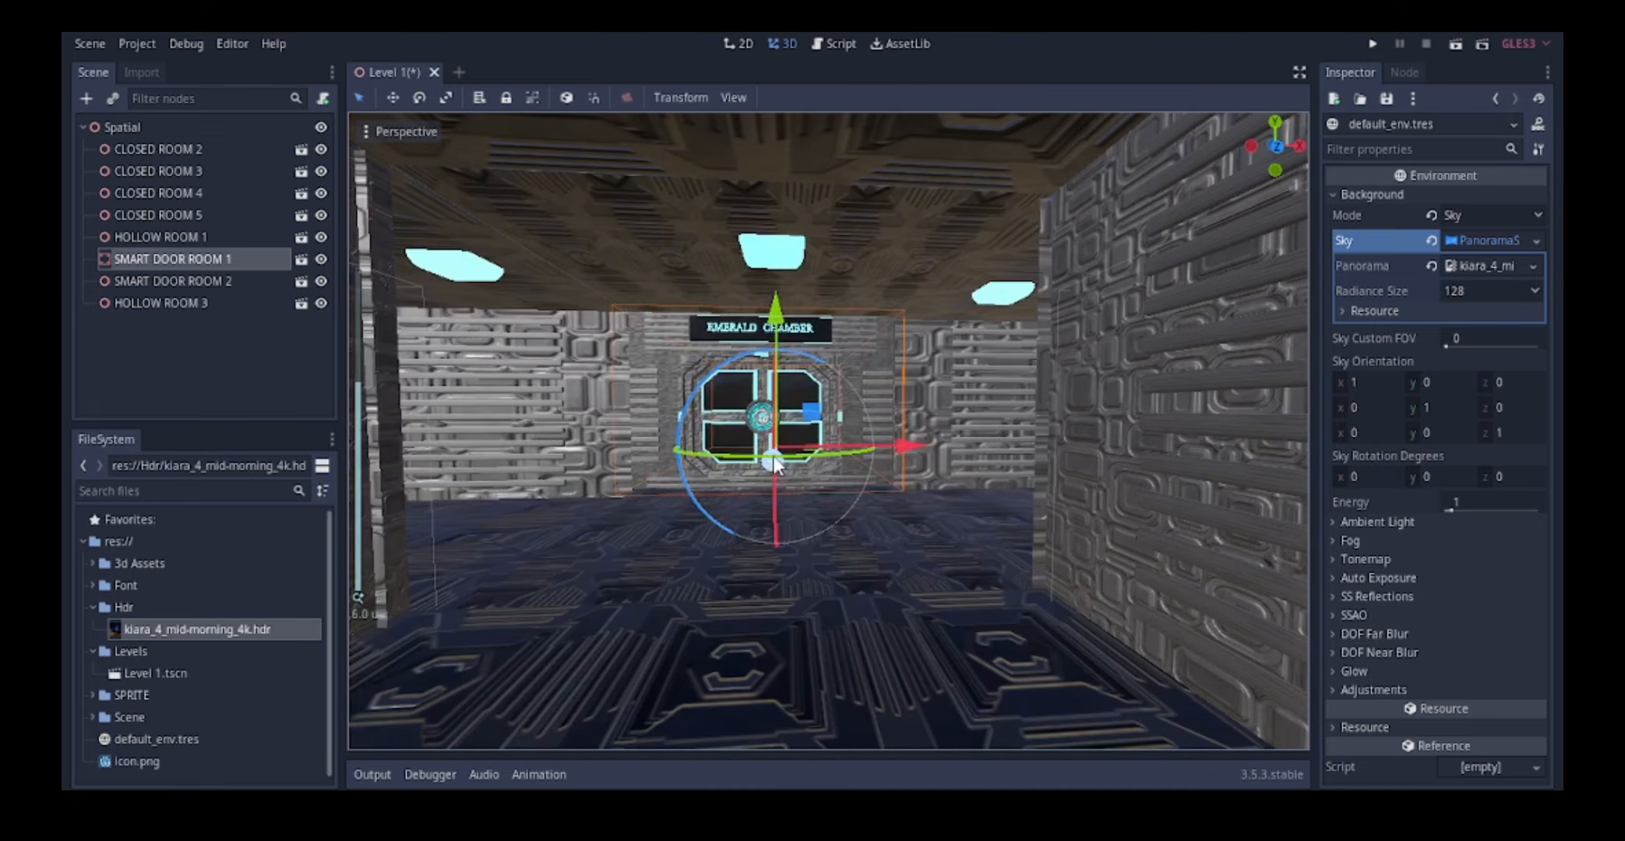
- Examine how the panorama sky lights the walls, floor and ceiling around the Emerald Chamber door and along the corridors
{"action": "middle_click_drag", "start_coordinate": [796, 413], "coordinate": [932, 415], "text": "shift"}
{"action": "scroll", "coordinate": [946, 430], "scroll_direction": "up", "scroll_amount": 9}
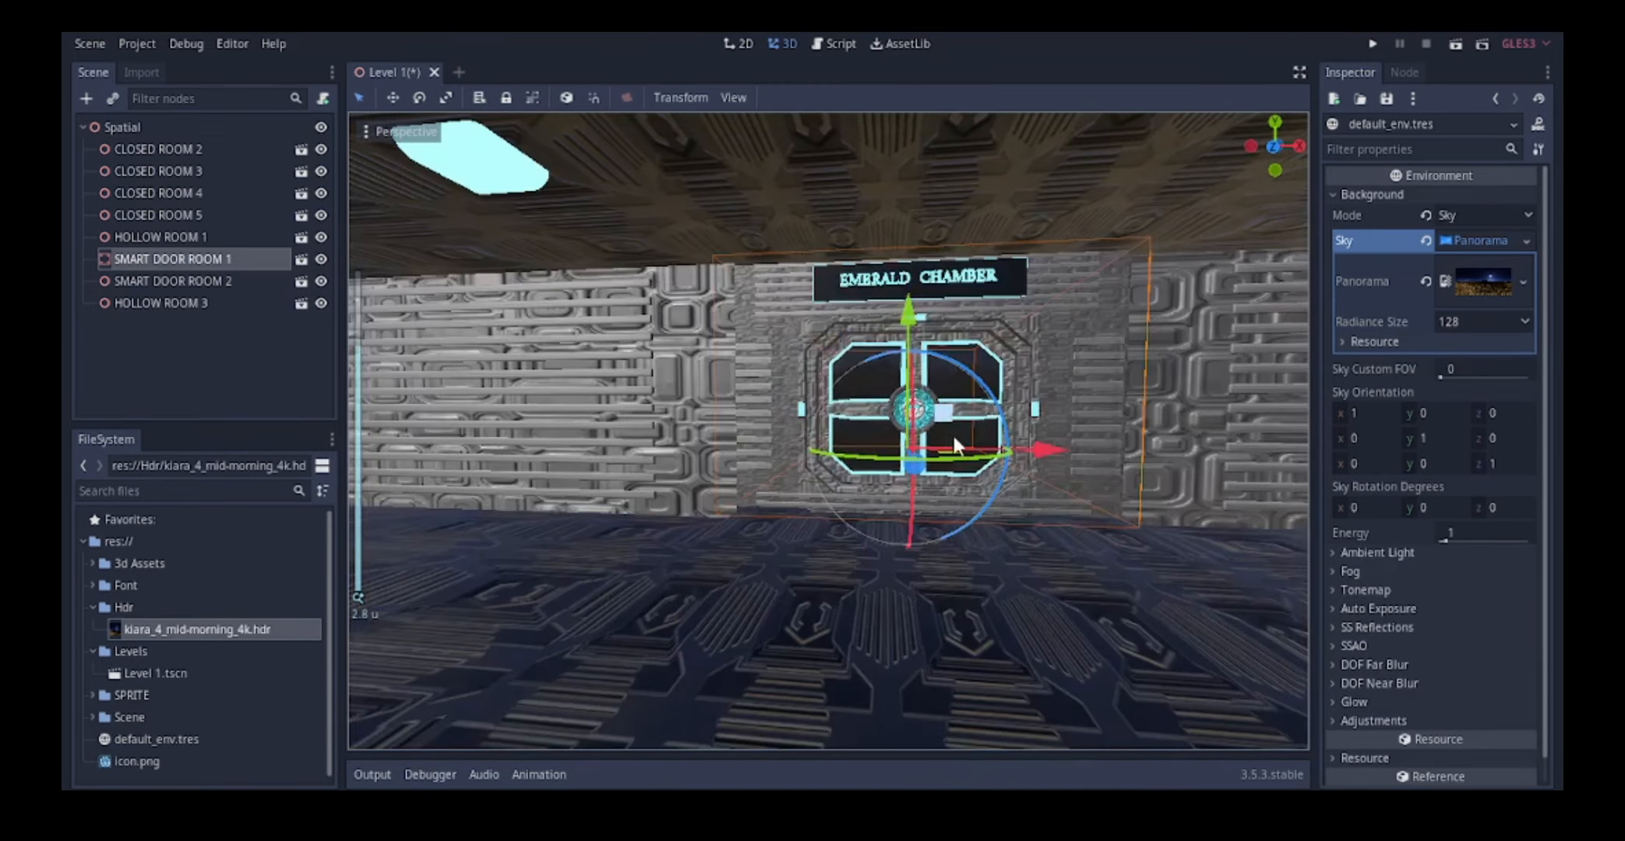
{"action": "right_click_drag", "start_coordinate": [952, 433], "coordinate": [441, 474]}
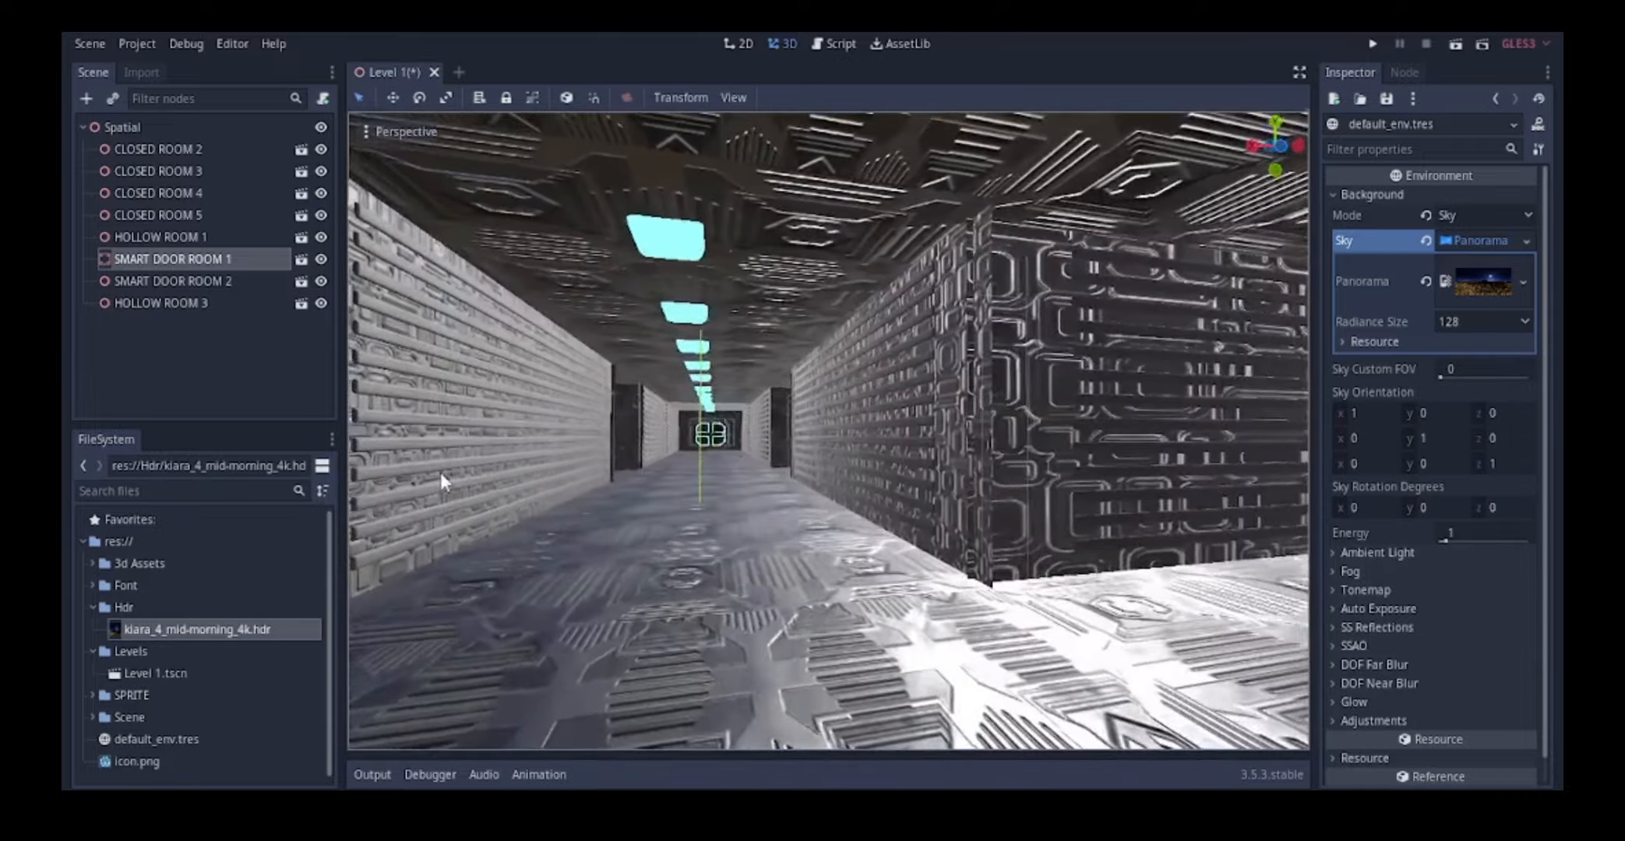
{"action": "middle_click_drag", "start_coordinate": [441, 472], "coordinate": [967, 526]}
{"action": "scroll", "coordinate": [732, 477], "scroll_direction": "down", "scroll_amount": 6}
{"action": "scroll", "coordinate": [970, 532], "scroll_direction": "down", "scroll_amount": 9}
{"action": "scroll", "coordinate": [919, 512], "scroll_direction": "down", "scroll_amount": 10}
{"action": "scroll", "coordinate": [948, 559], "scroll_direction": "down", "scroll_amount": 11}
{"action": "scroll", "coordinate": [975, 544], "scroll_direction": "up", "scroll_amount": 4}
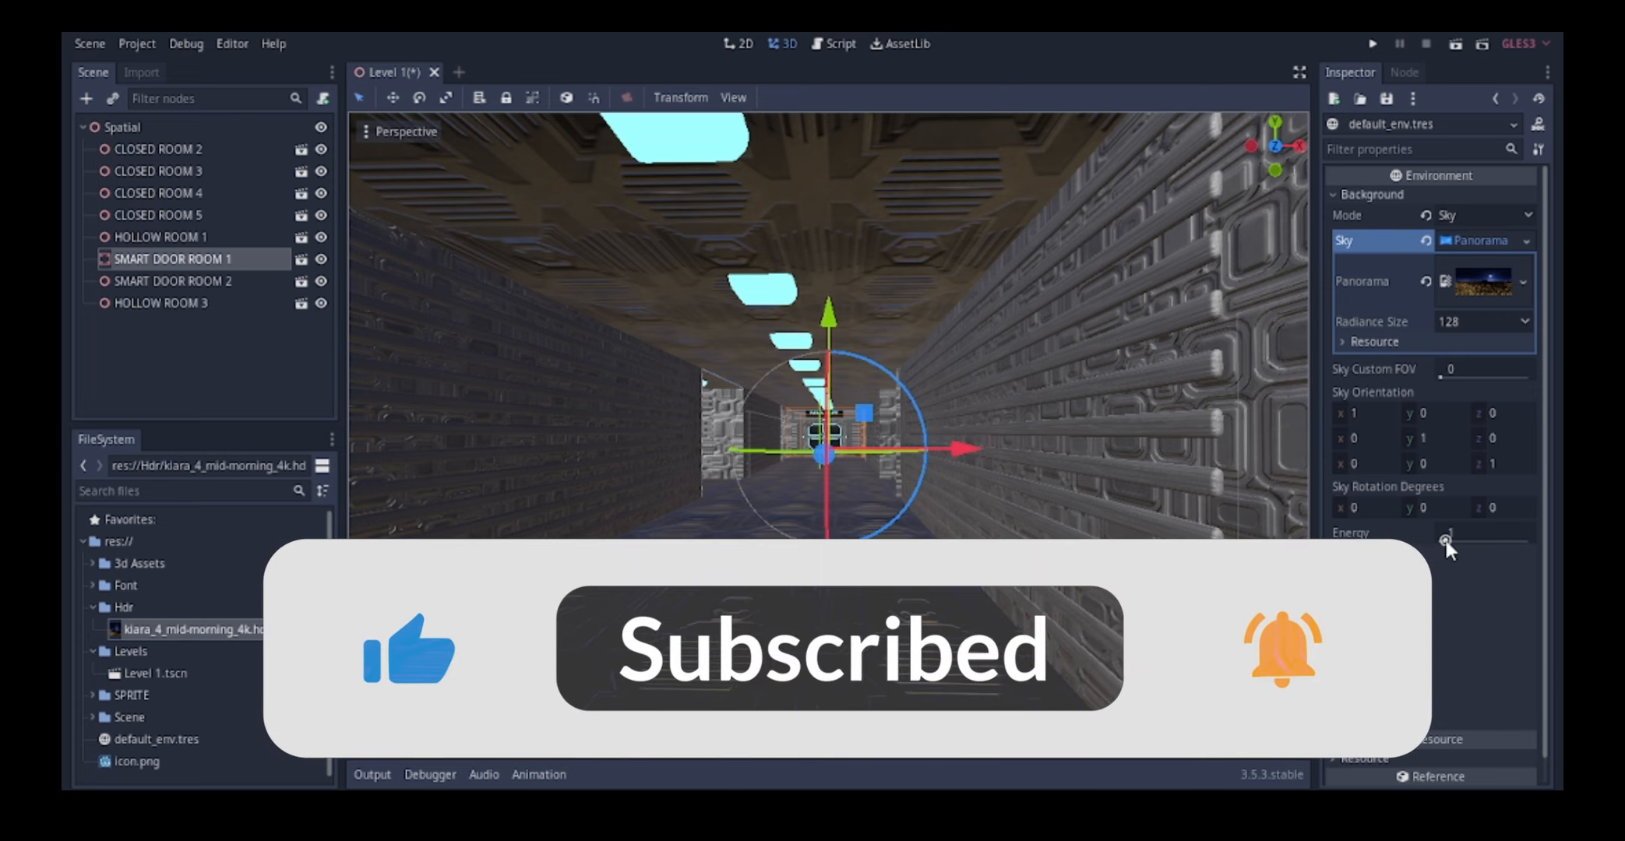
- Raise the environment's background energy to 3.37 and check the brightness along the corridor
{"action": "left_click_drag", "start_coordinate": [1445, 537], "coordinate": [1458, 538]}
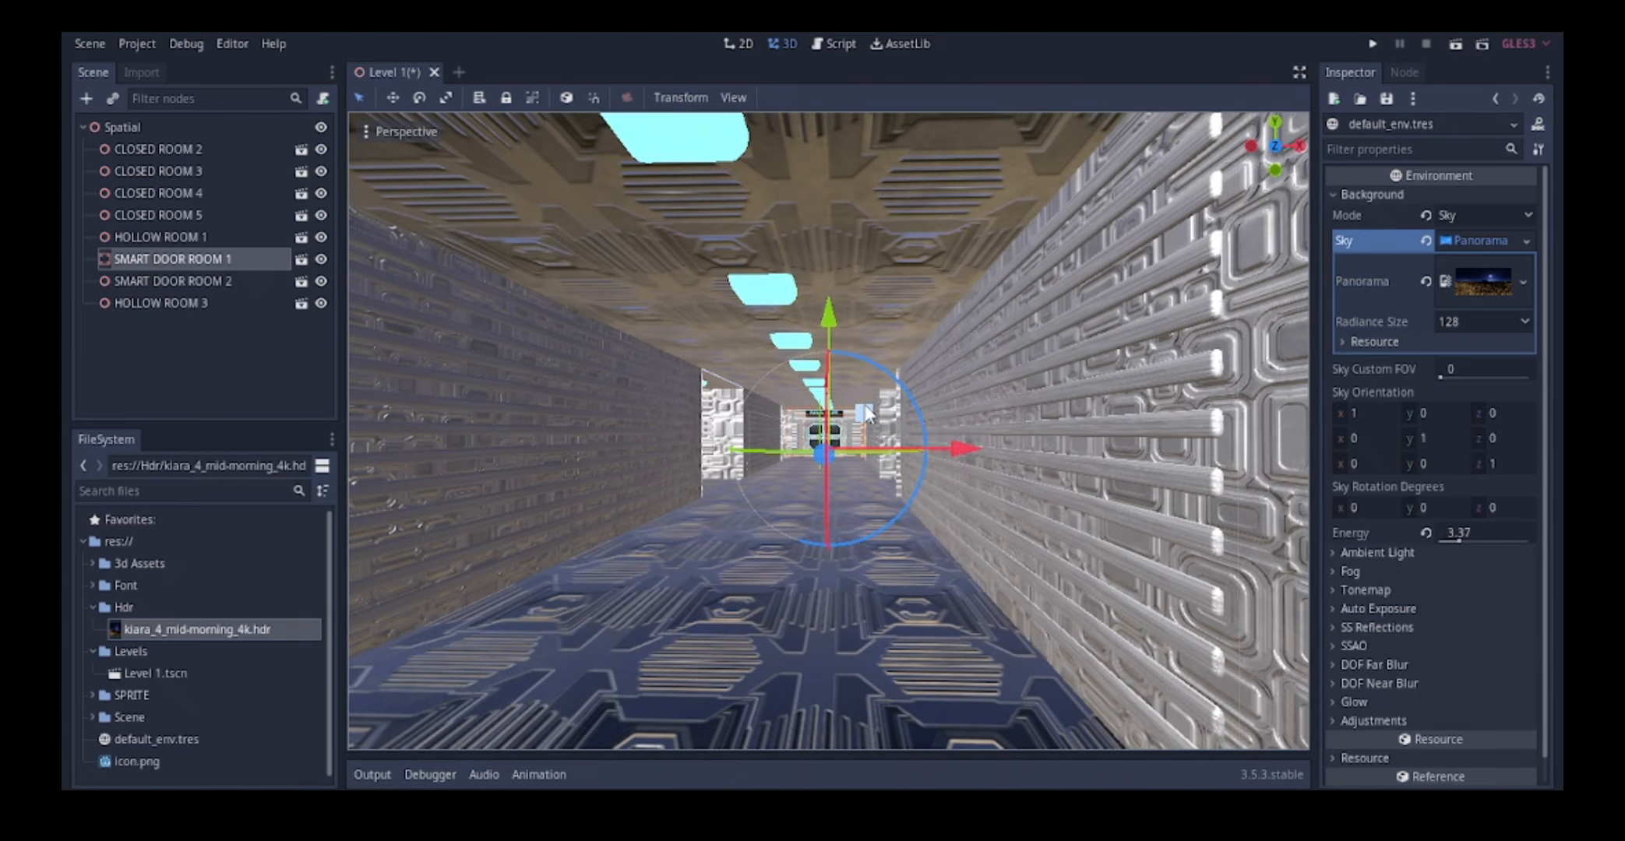
{"action": "scroll", "coordinate": [896, 463], "scroll_direction": "down", "scroll_amount": 12}
{"action": "mouse_move", "coordinate": [897, 464]}
{"action": "middle_mouse_down"}
{"action": "mouse_move", "coordinate": [1049, 433]}
{"action": "mouse_move", "coordinate": [903, 437]}
{"action": "middle_mouse_up"}
{"action": "scroll", "coordinate": [903, 437], "scroll_direction": "up", "scroll_amount": 10}
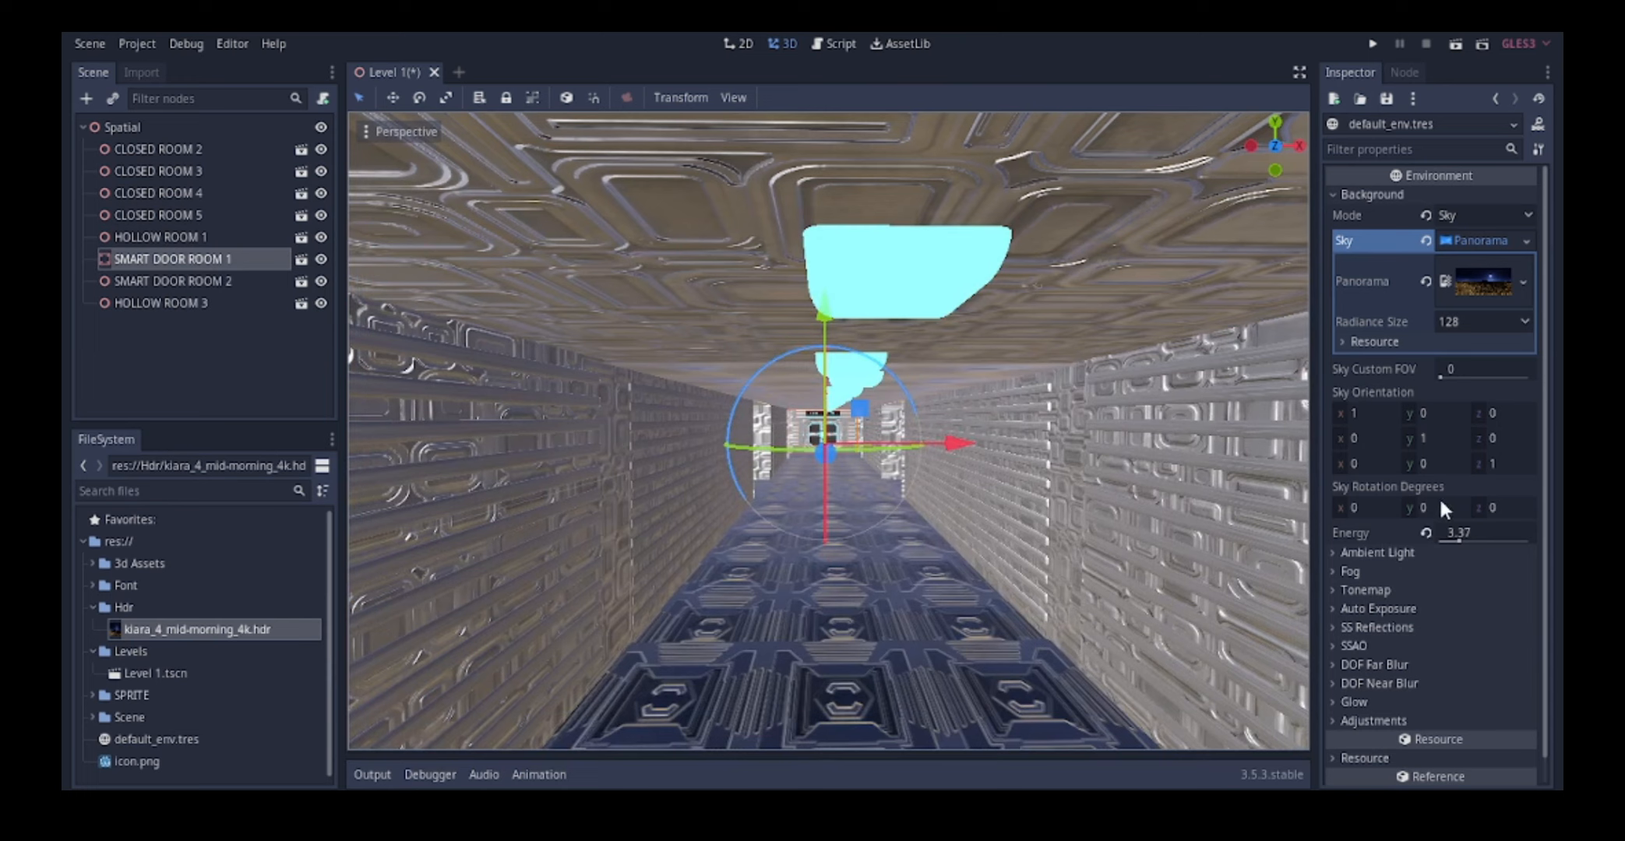
- Set the environment's background energy to 0.8 and check the corridor lighting up to the Emerald Chamber door
{"action": "left_click_drag", "start_coordinate": [1459, 536], "coordinate": [1446, 539]}
{"action": "scroll", "coordinate": [602, 428], "scroll_direction": "up", "scroll_amount": 3}
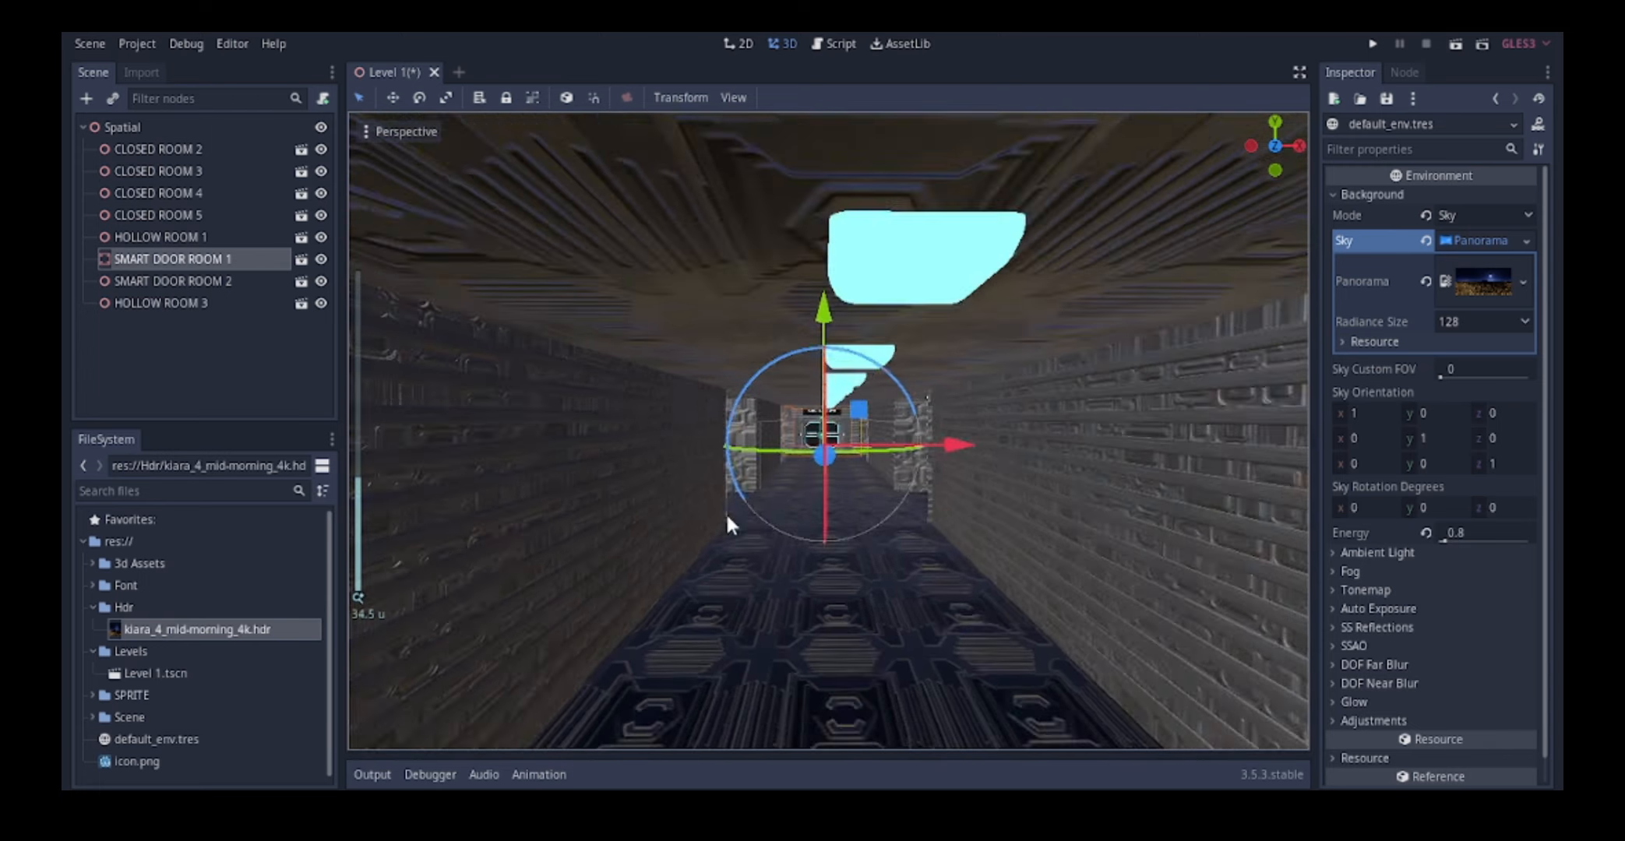
{"action": "scroll", "coordinate": [725, 511], "scroll_direction": "up", "scroll_amount": 8}
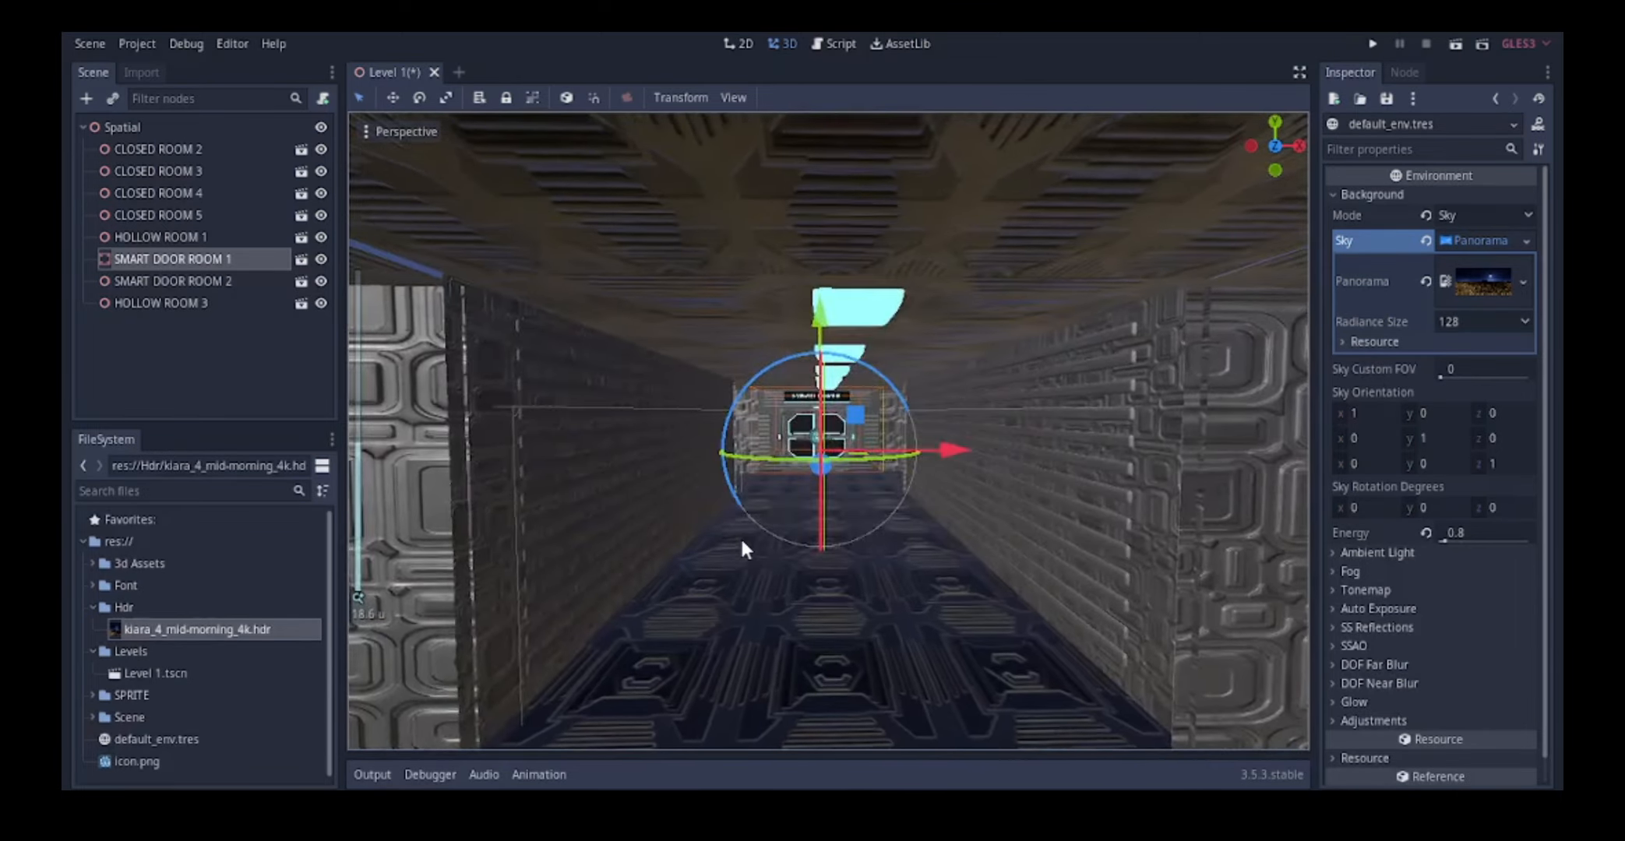
{"action": "scroll", "coordinate": [740, 536], "scroll_direction": "up", "scroll_amount": 5}
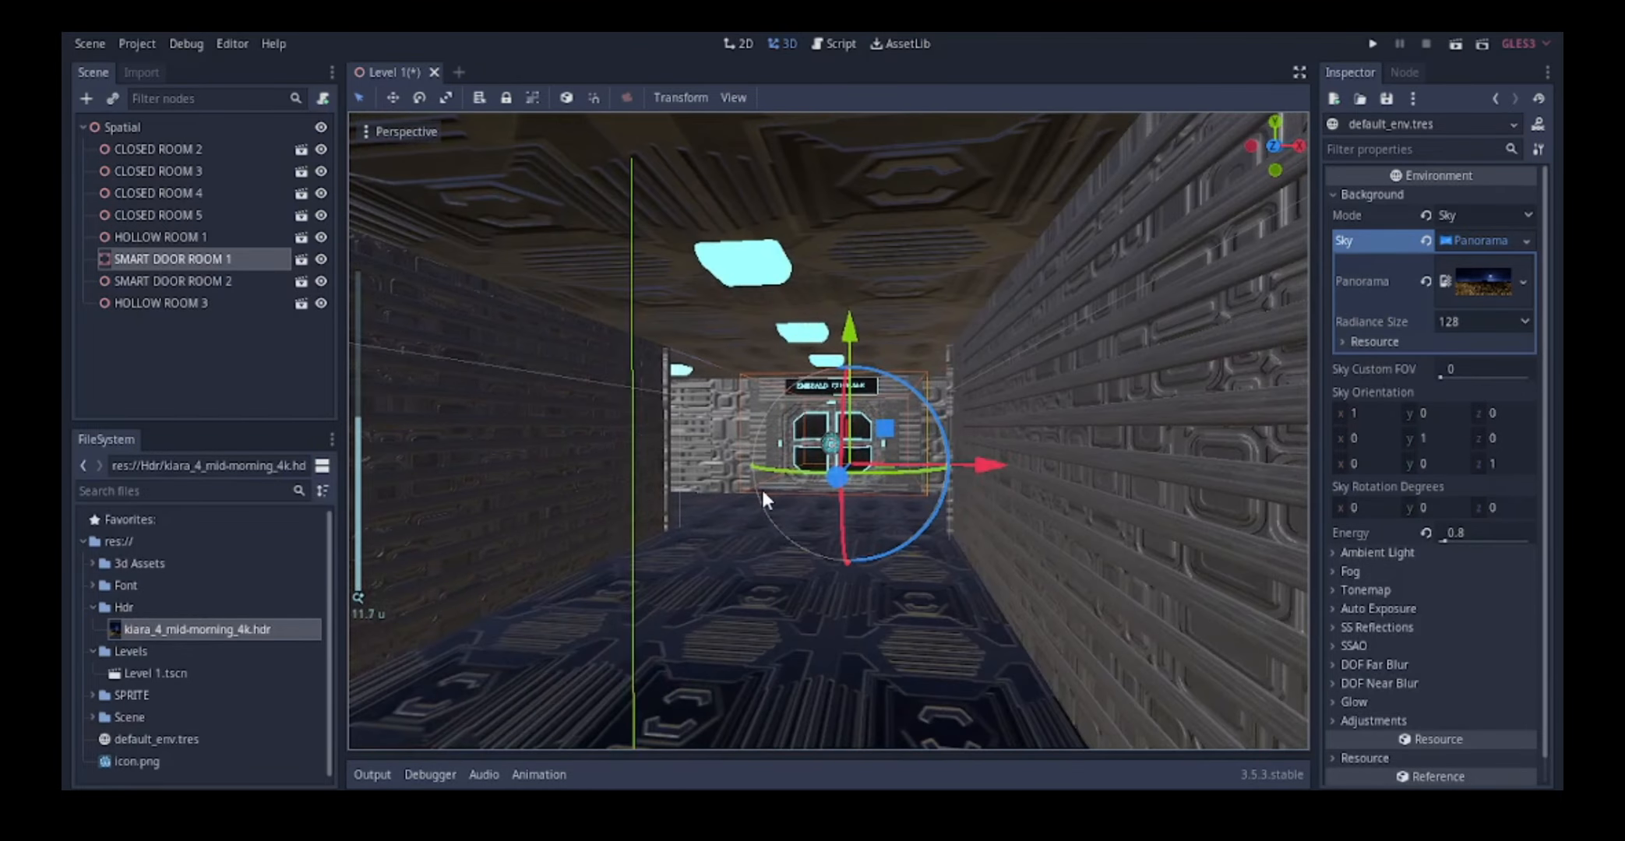
{"action": "scroll", "coordinate": [746, 508], "scroll_direction": "down", "scroll_amount": 4}
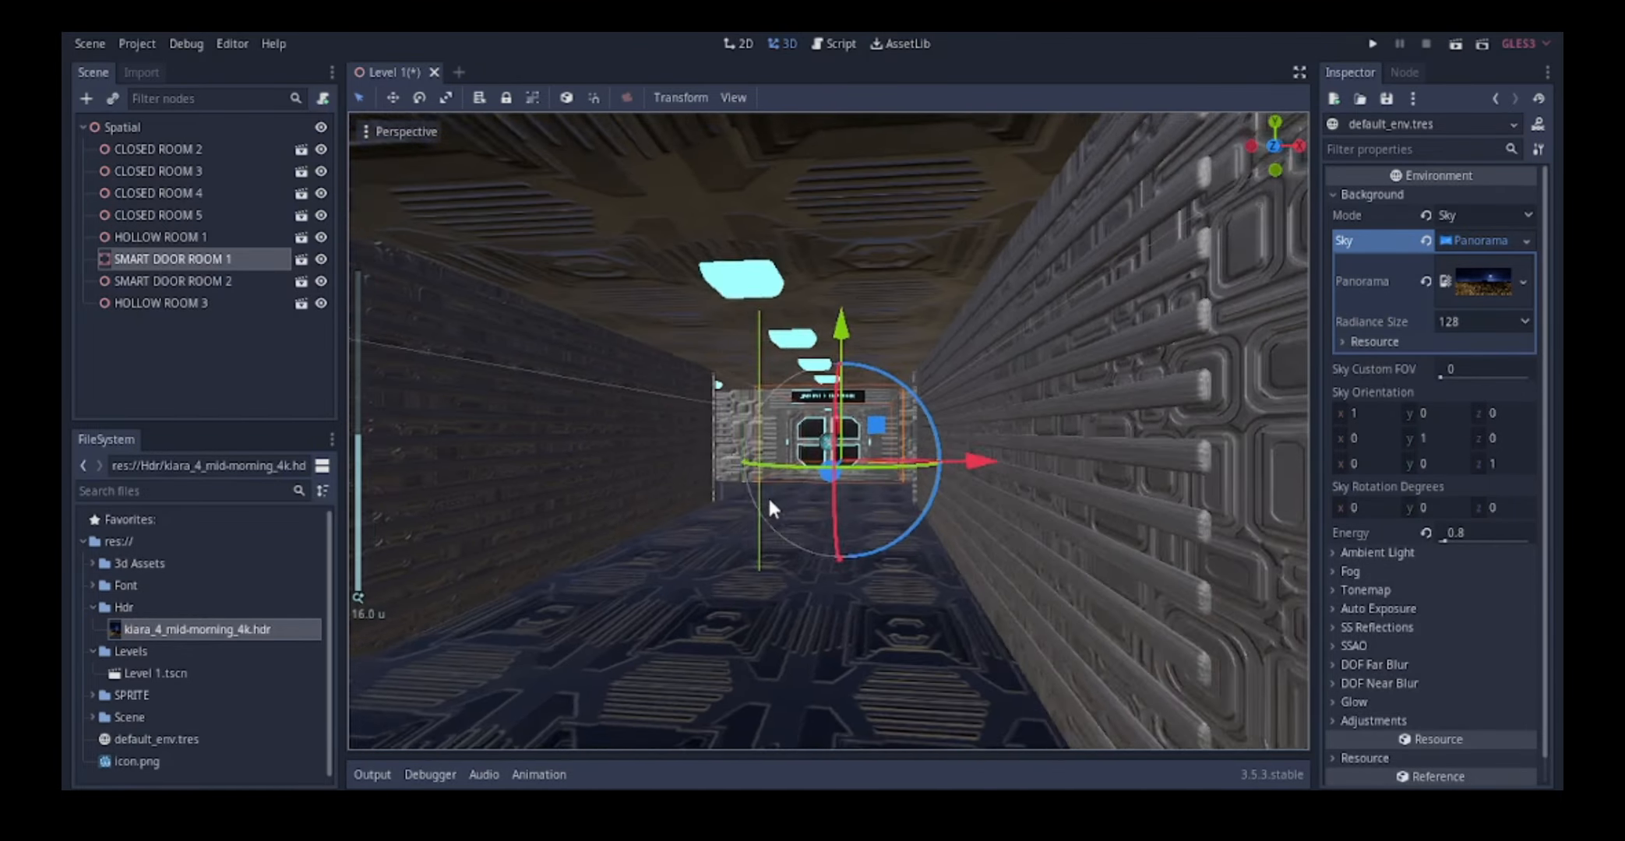
{"action": "middle_click_drag", "start_coordinate": [768, 501], "coordinate": [817, 473]}
{"action": "scroll", "coordinate": [822, 500], "scroll_direction": "up", "scroll_amount": 2}
{"action": "scroll", "coordinate": [835, 480], "scroll_direction": "up", "scroll_amount": 2}
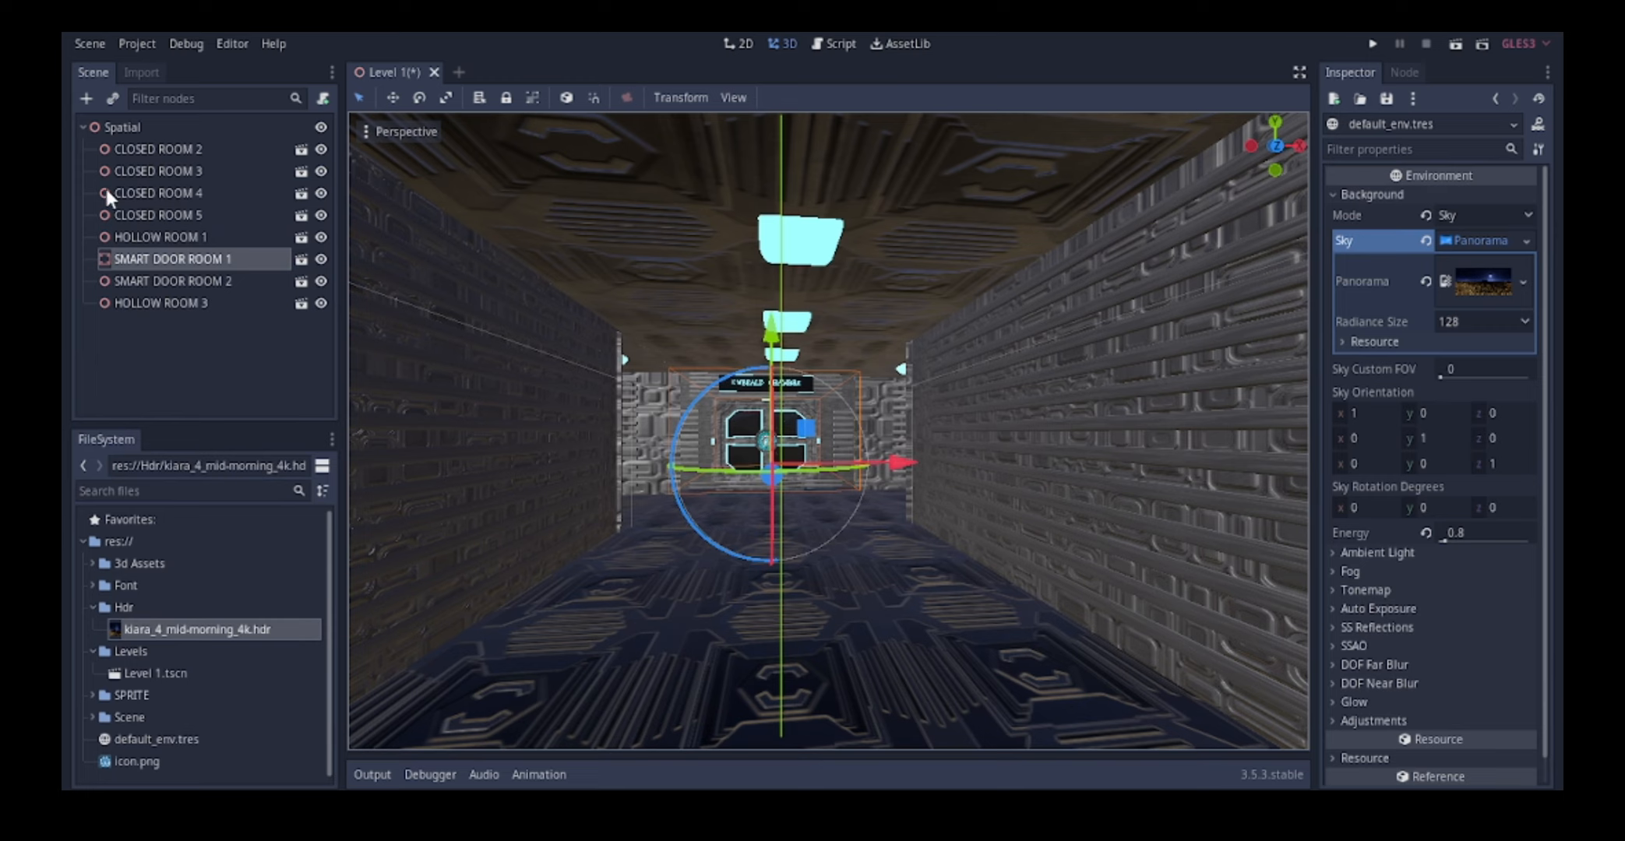
- Add an OmniLight as a child of the root Spatial node
{"action": "left_click", "coordinate": [126, 129]}
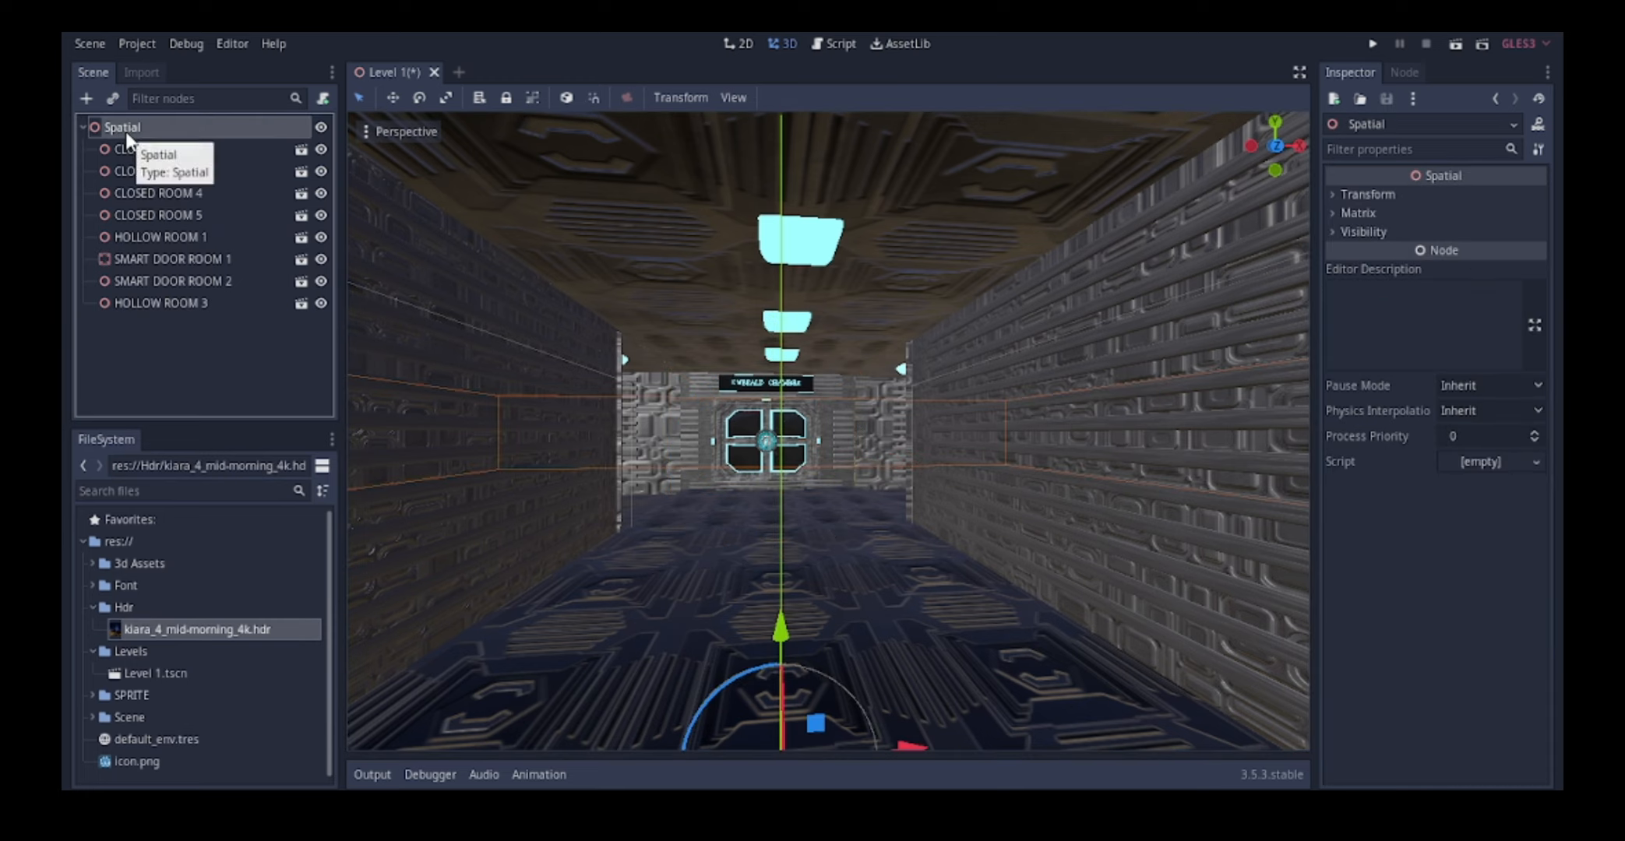
{"action": "right_click", "coordinate": [126, 134]}
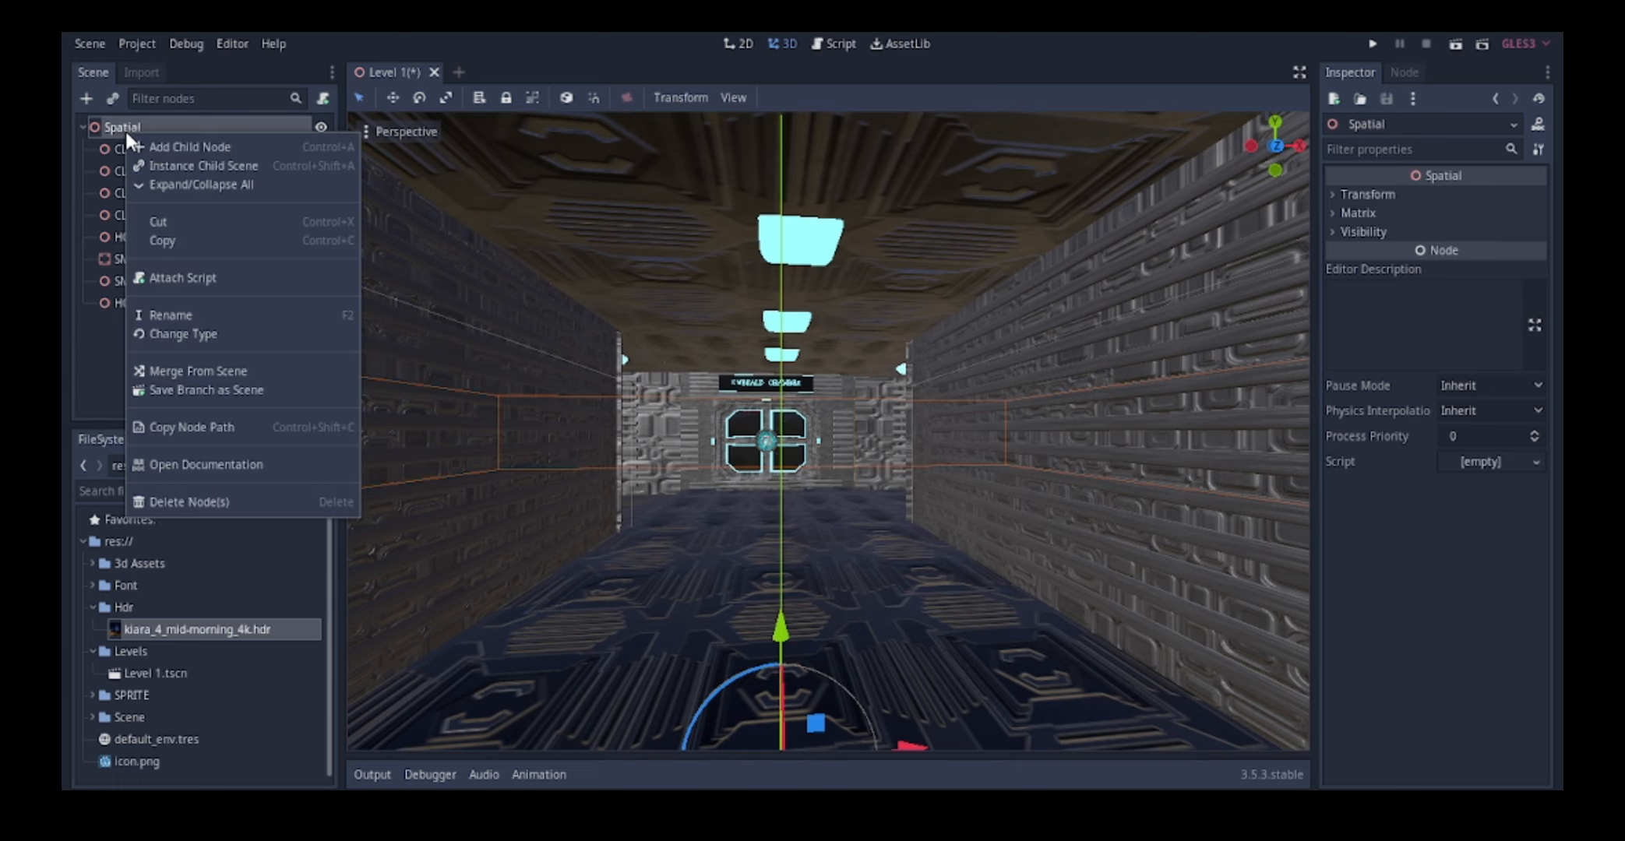
{"action": "left_click", "coordinate": [162, 148]}
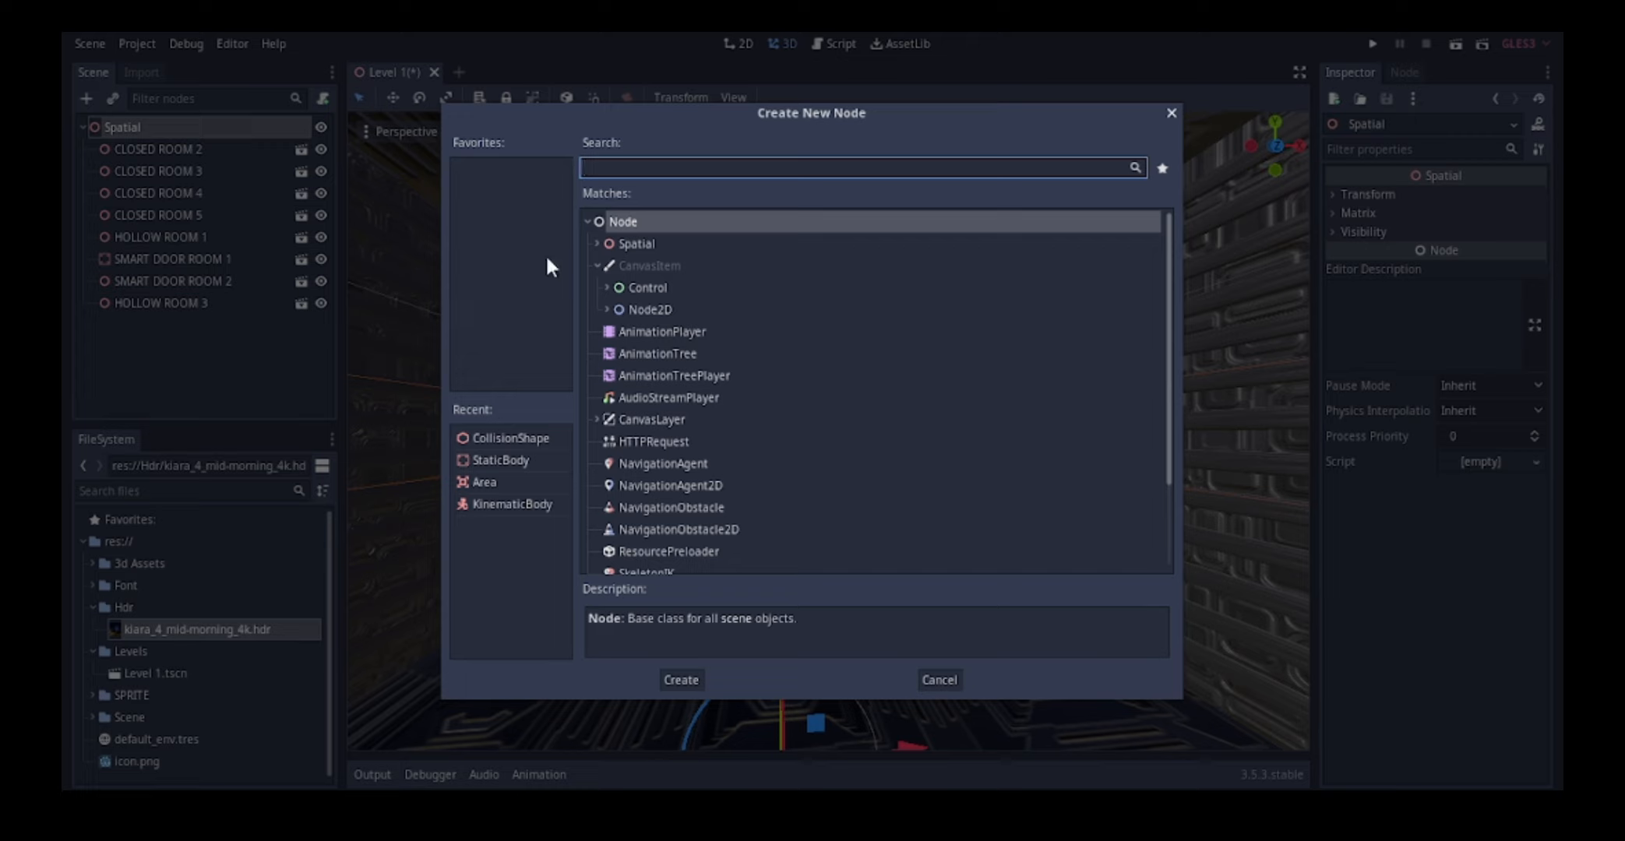
{"action": "type", "text": "light"}
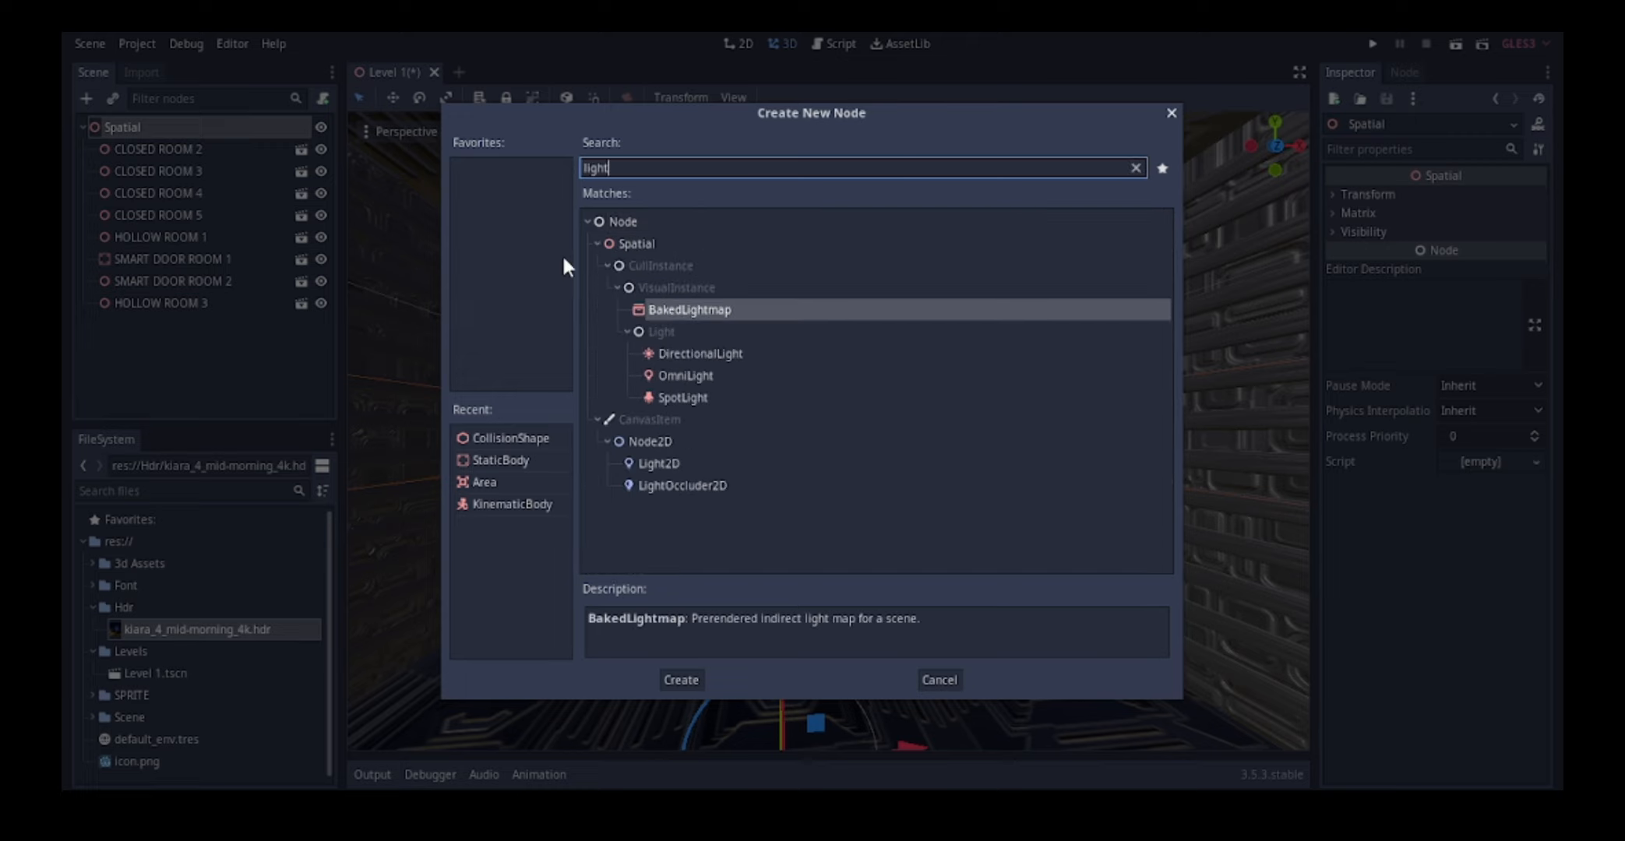
{"action": "left_click", "coordinate": [697, 372]}
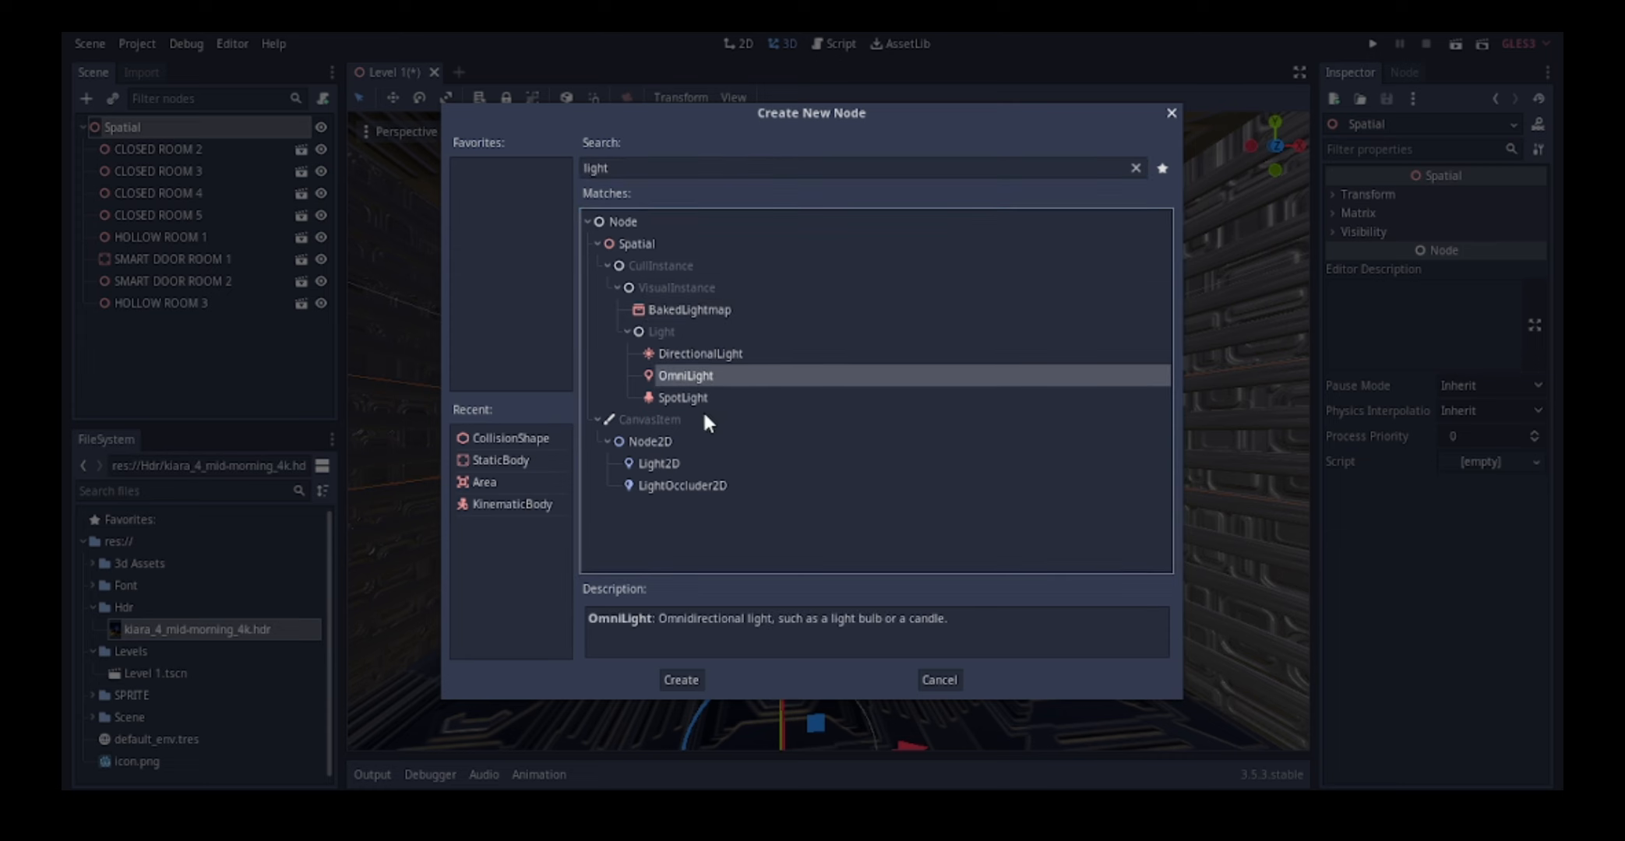
{"action": "left_click", "coordinate": [683, 683]}
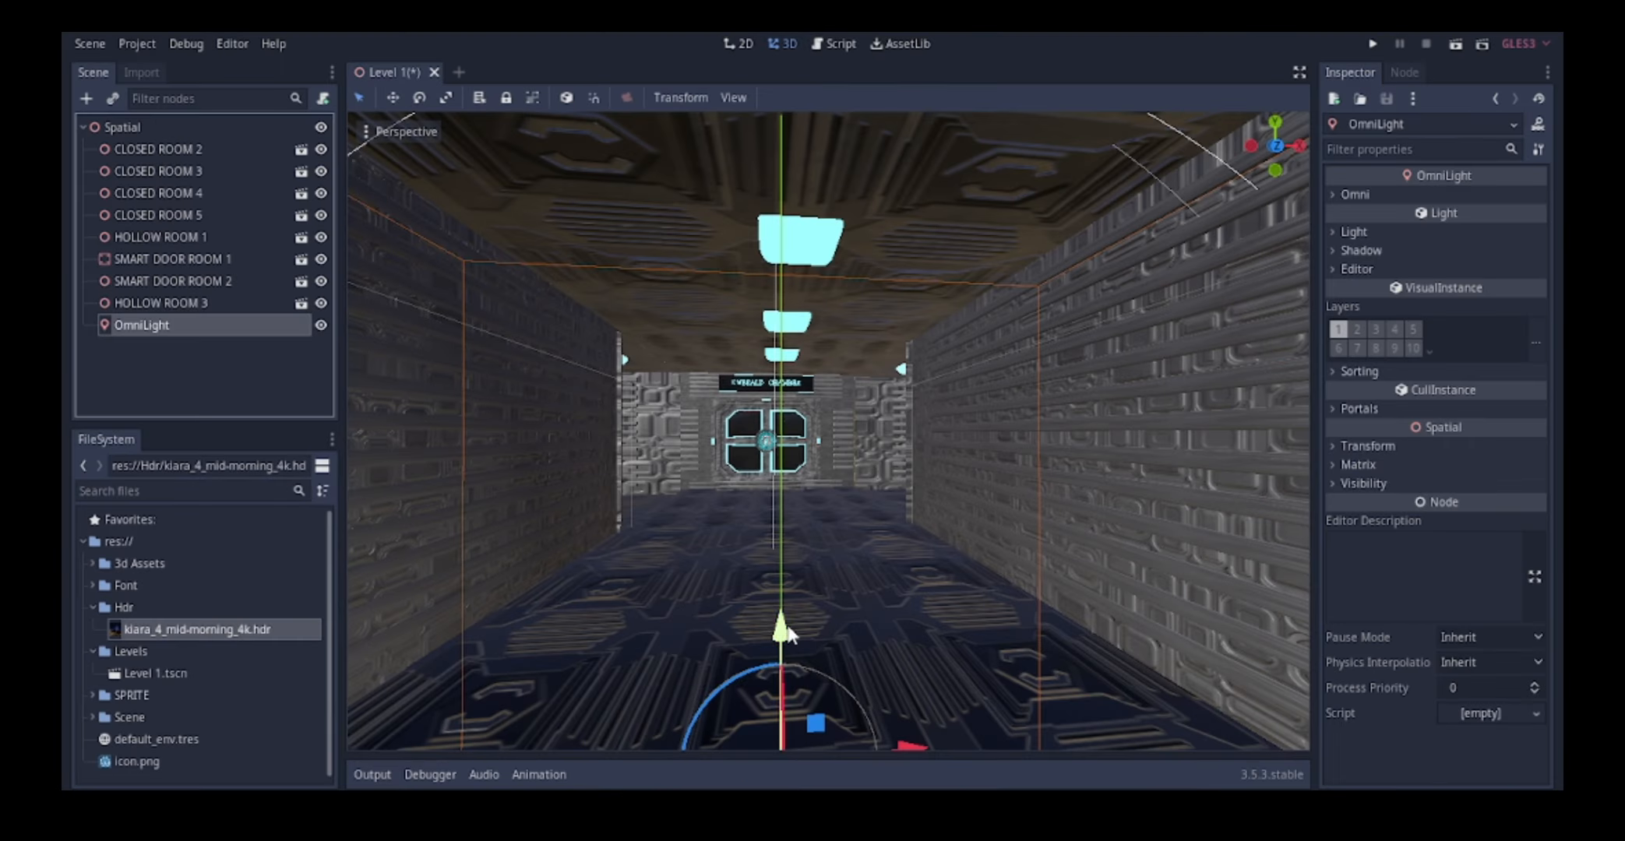
{"action": "right_click", "coordinate": [134, 131]}
{"action": "left_click", "coordinate": [180, 151]}
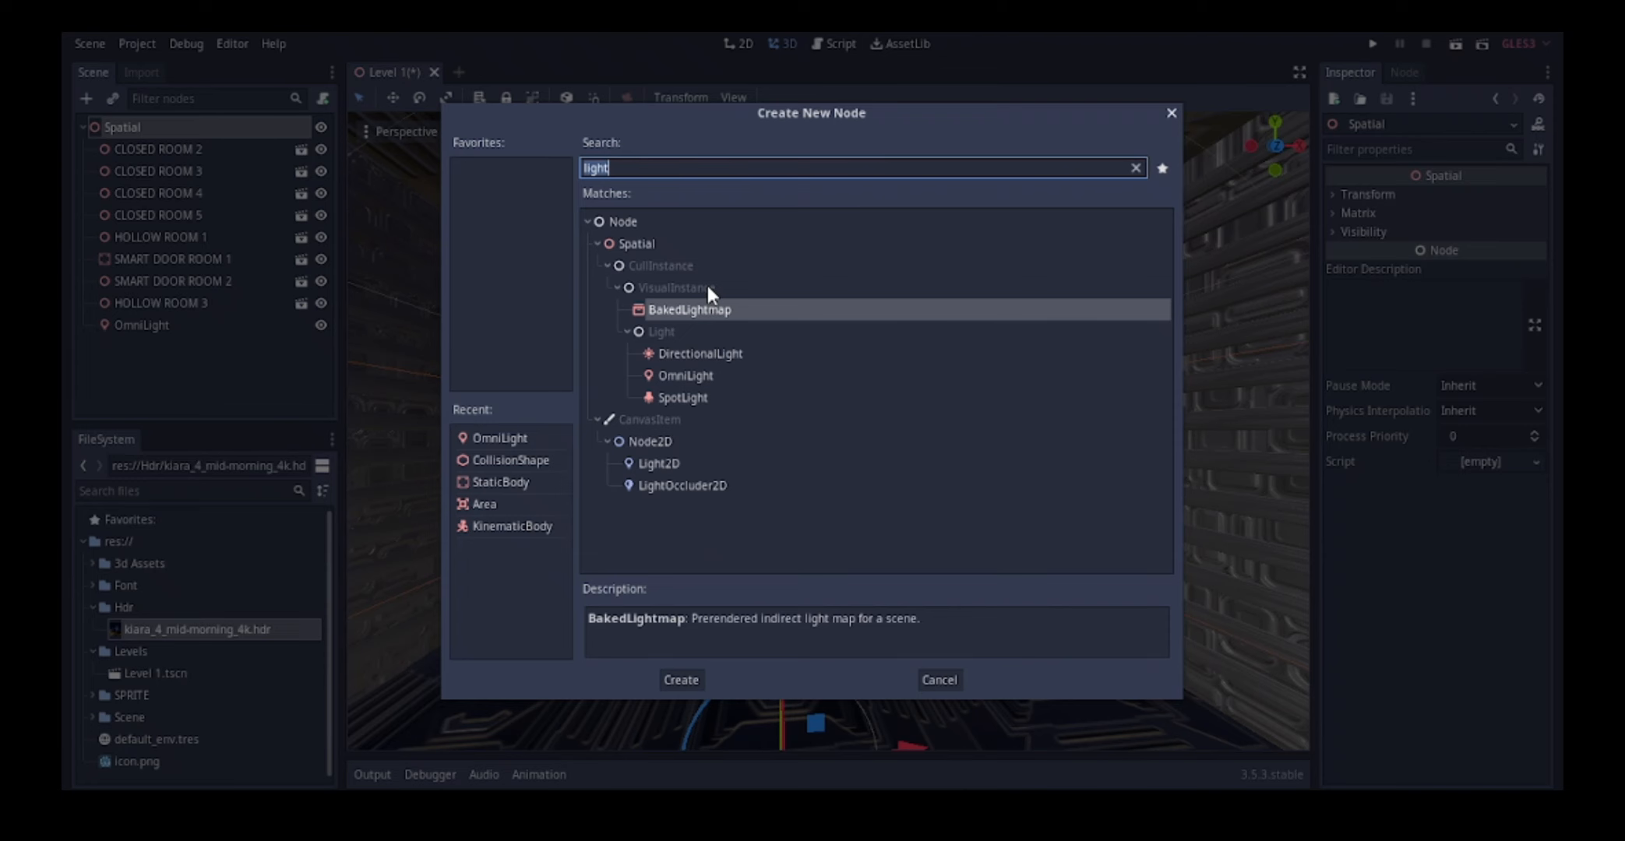
{"action": "left_click", "coordinate": [688, 396]}
{"action": "left_click", "coordinate": [685, 376]}
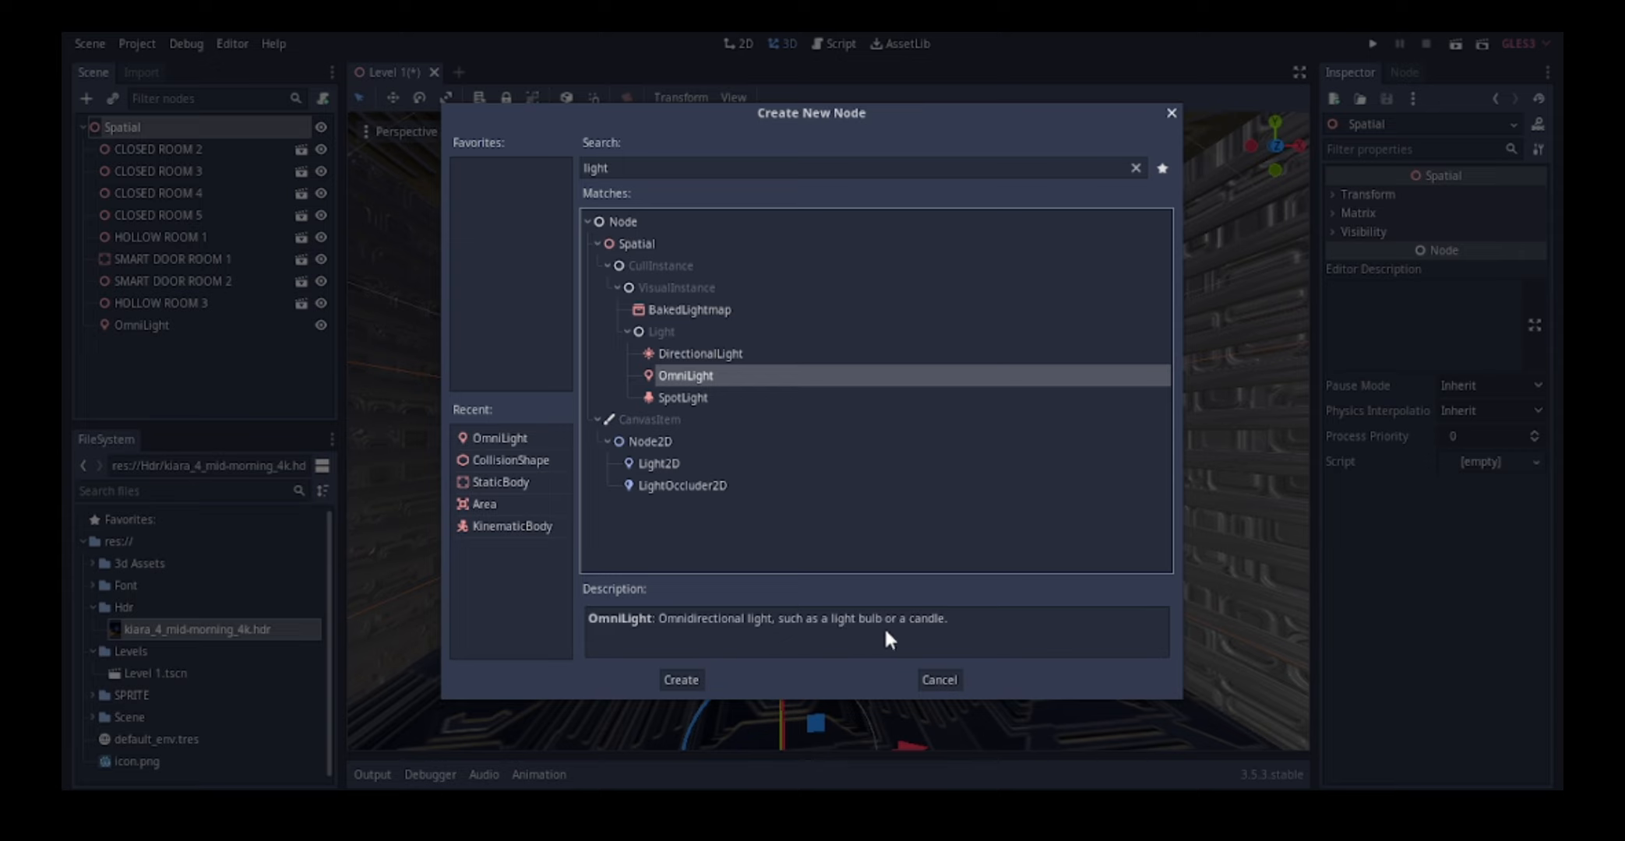
{"action": "left_click", "coordinate": [944, 676]}
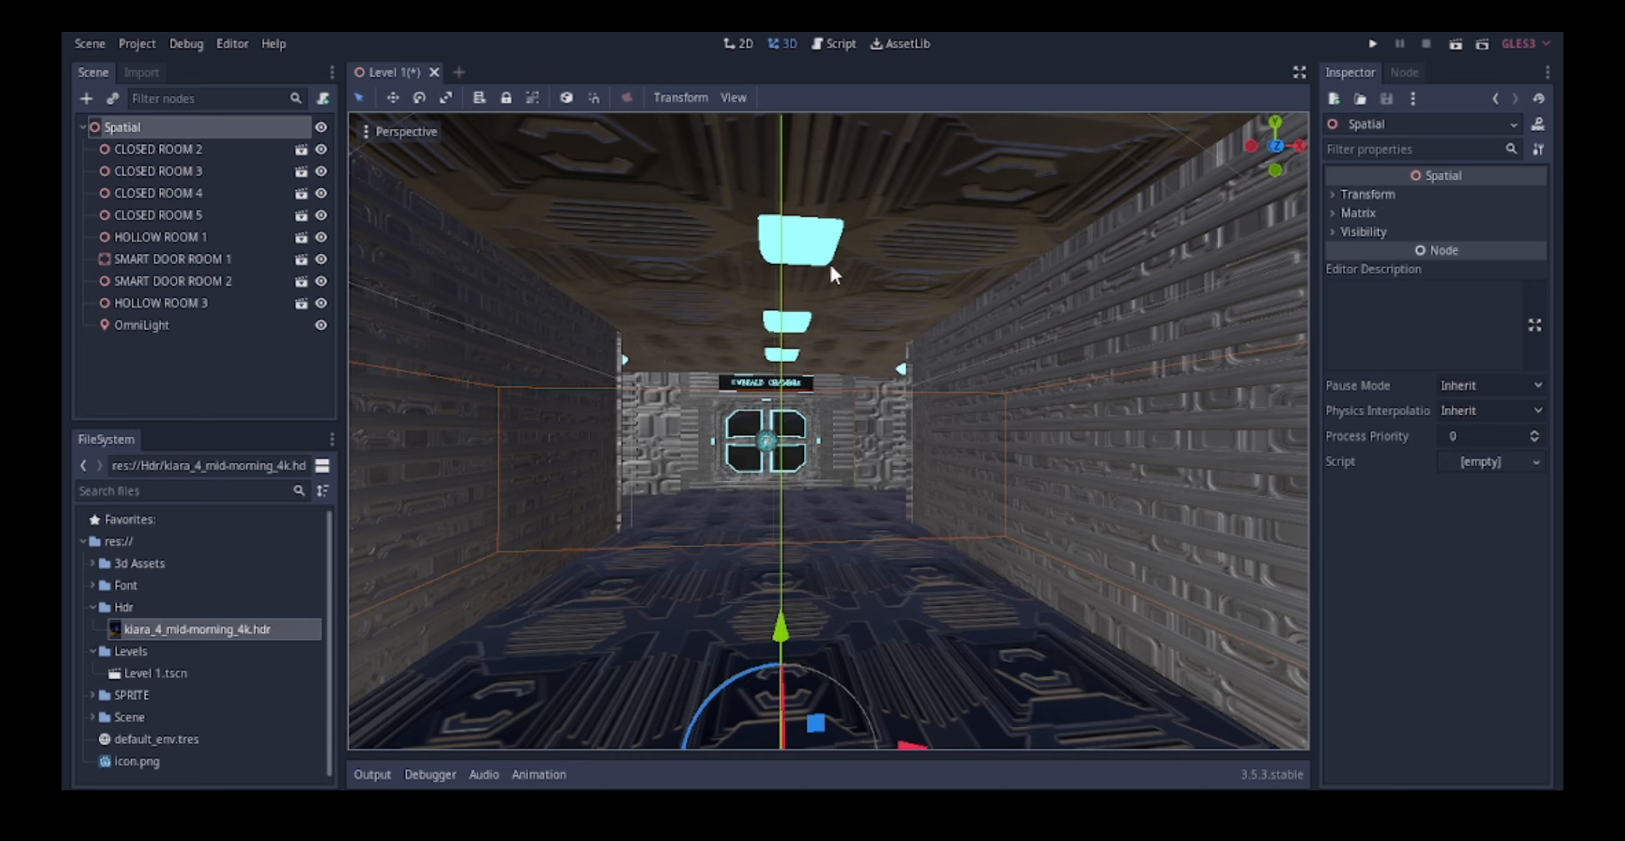
- Raise the OmniLight toward the ceiling and move it along the main corridor into its long end section
{"action": "left_click", "coordinate": [145, 325]}
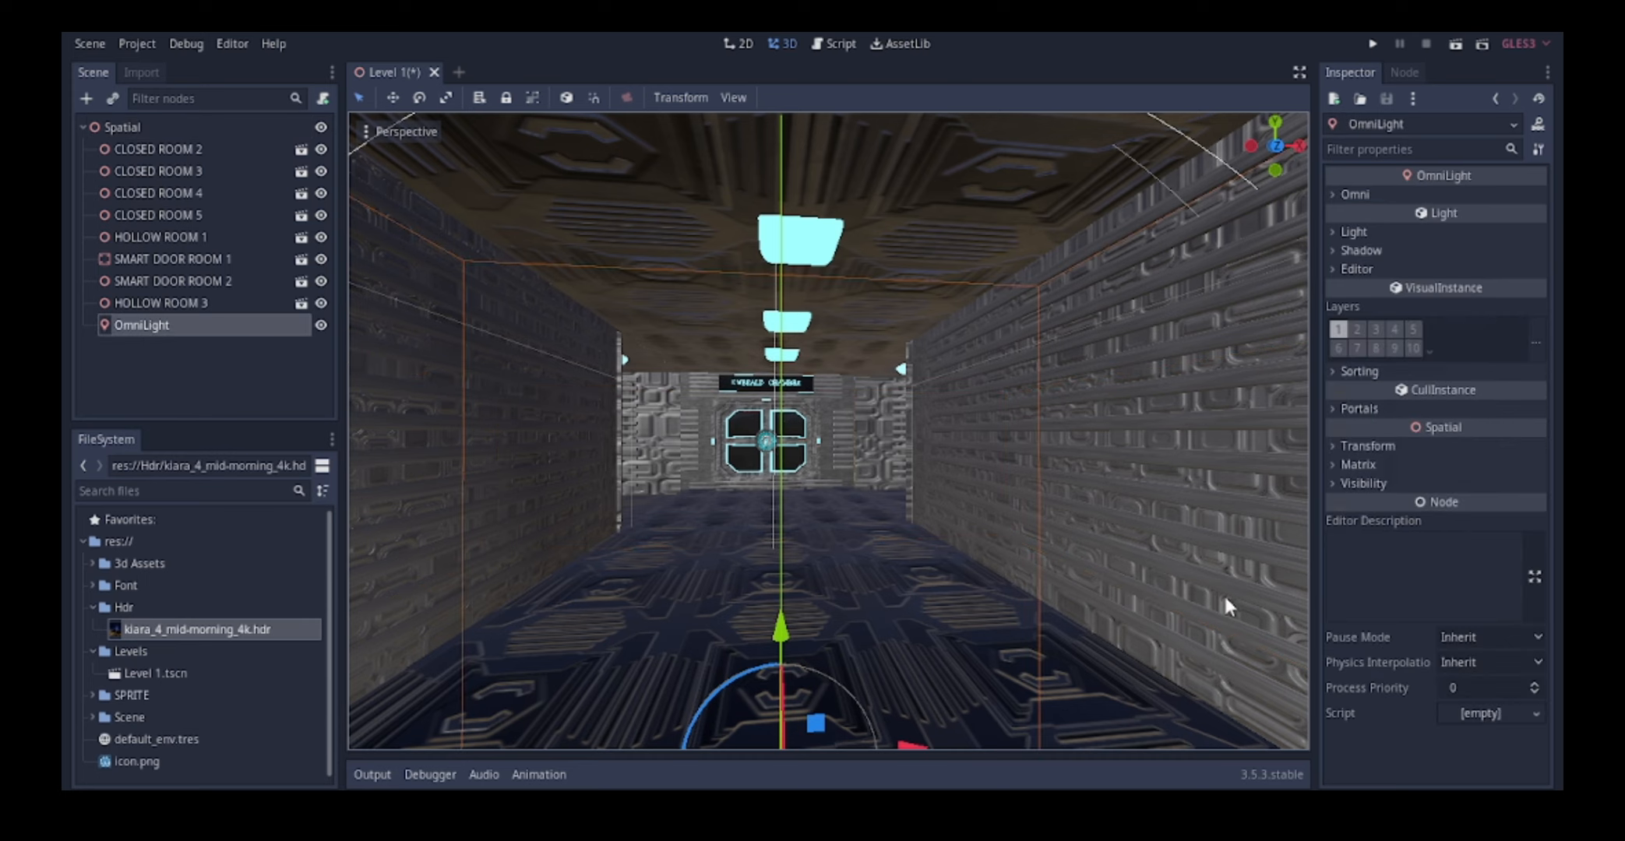
{"action": "left_click_drag", "start_coordinate": [788, 634], "coordinate": [818, 149]}
{"action": "scroll", "coordinate": [816, 195], "scroll_direction": "down", "scroll_amount": 10}
{"action": "middle_click_drag", "start_coordinate": [816, 198], "coordinate": [1009, 382]}
{"action": "scroll", "coordinate": [1011, 386], "scroll_direction": "down", "scroll_amount": 10}
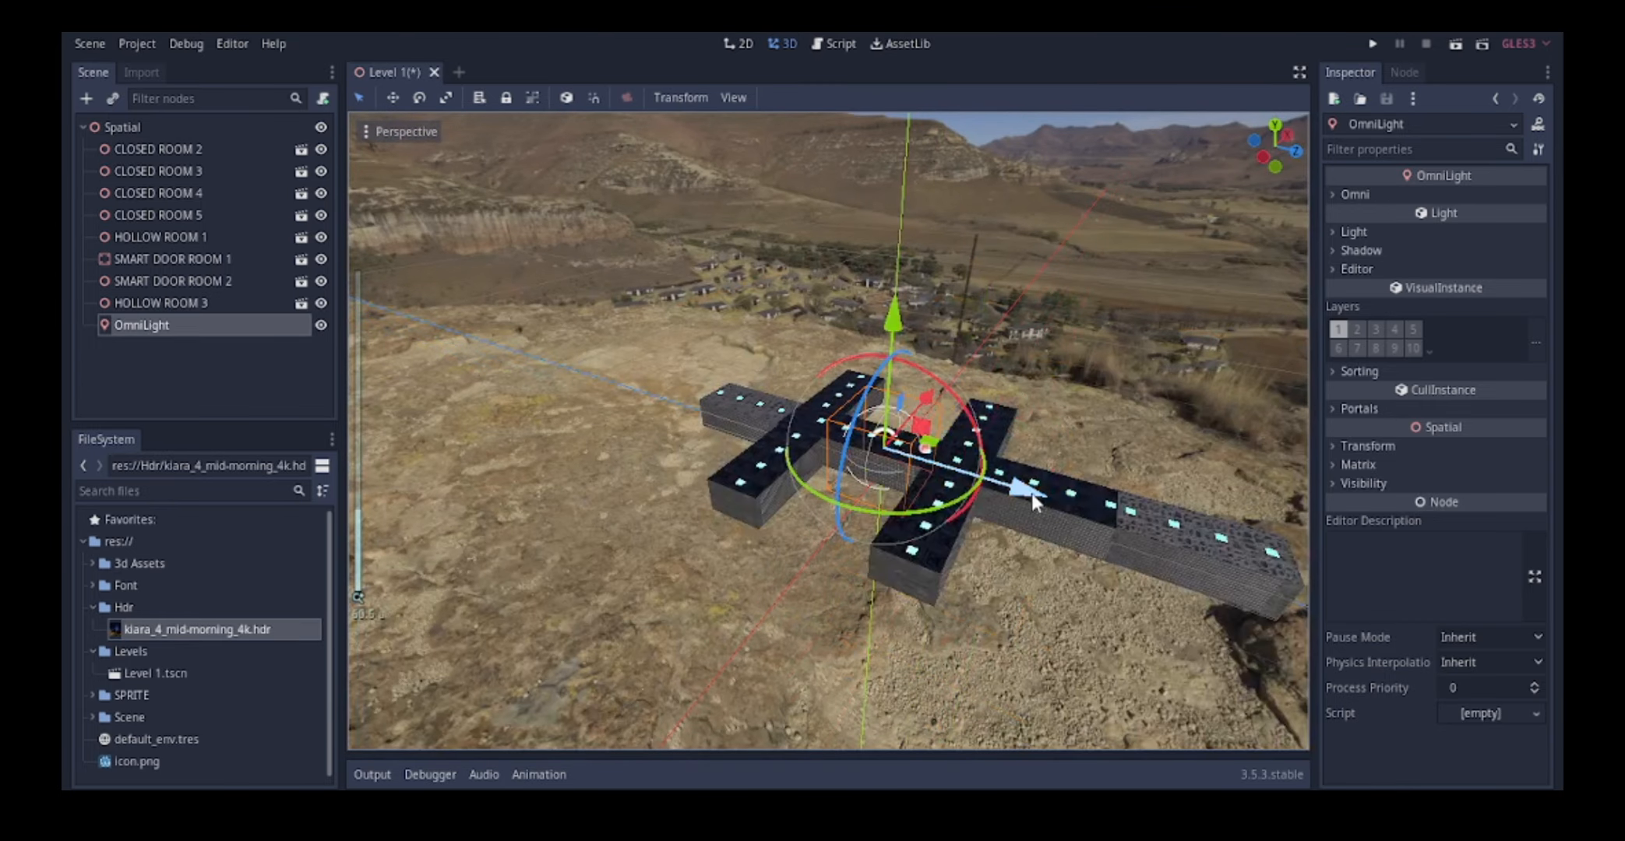
{"action": "left_click_drag", "start_coordinate": [1028, 490], "coordinate": [1348, 552]}
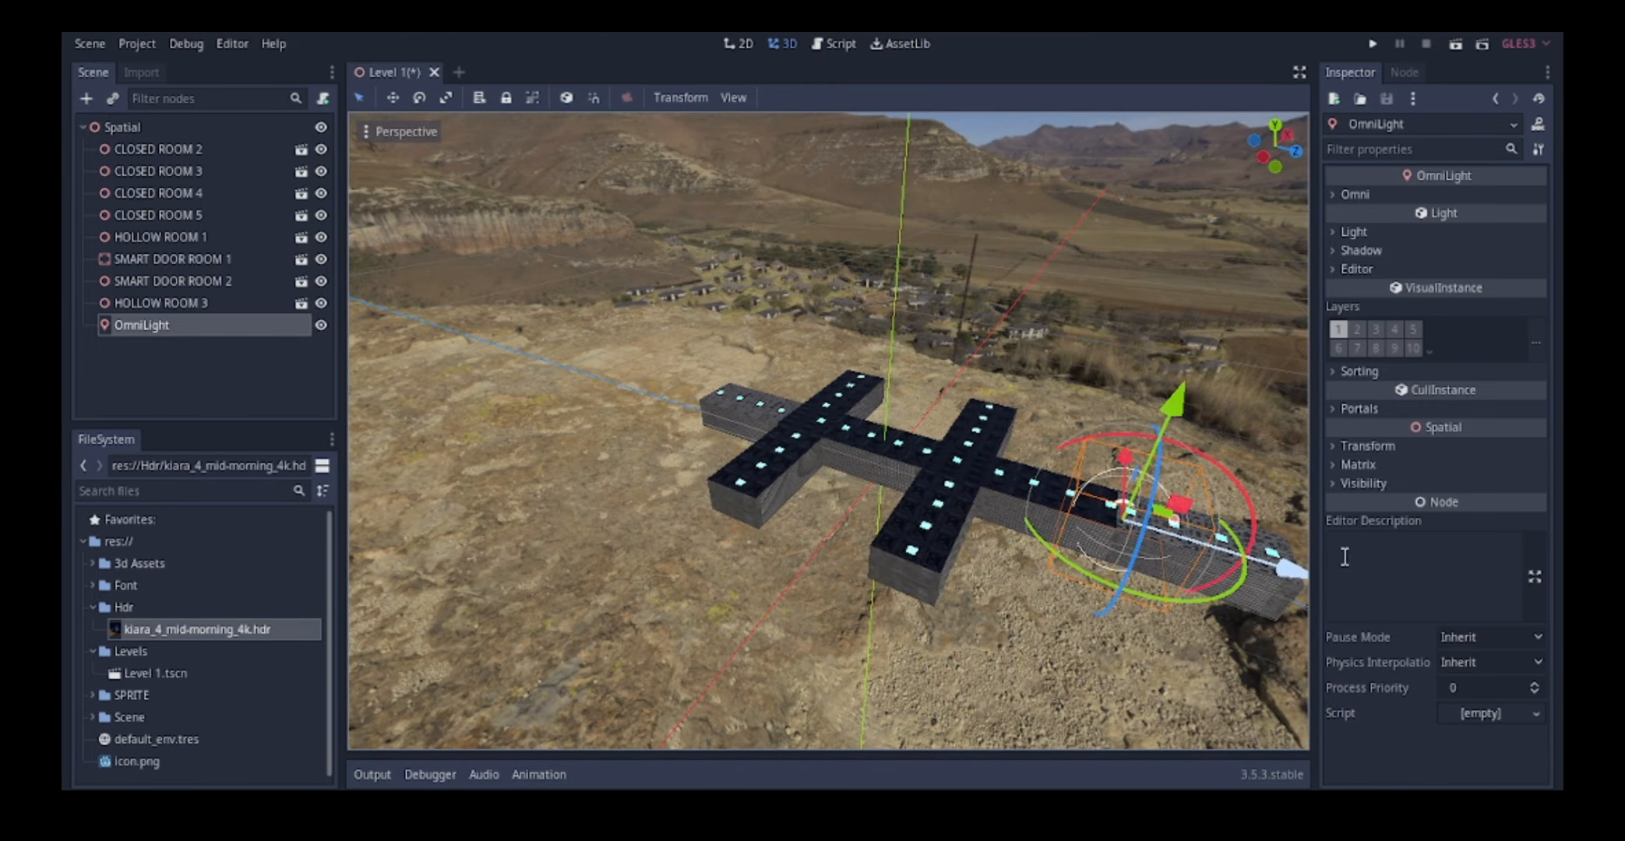
- Center the OmniLight across the corridor's width and adjust its height inside the end section near the door
{"action": "middle_click_drag", "start_coordinate": [1065, 454], "coordinate": [767, 284], "text": "shift"}
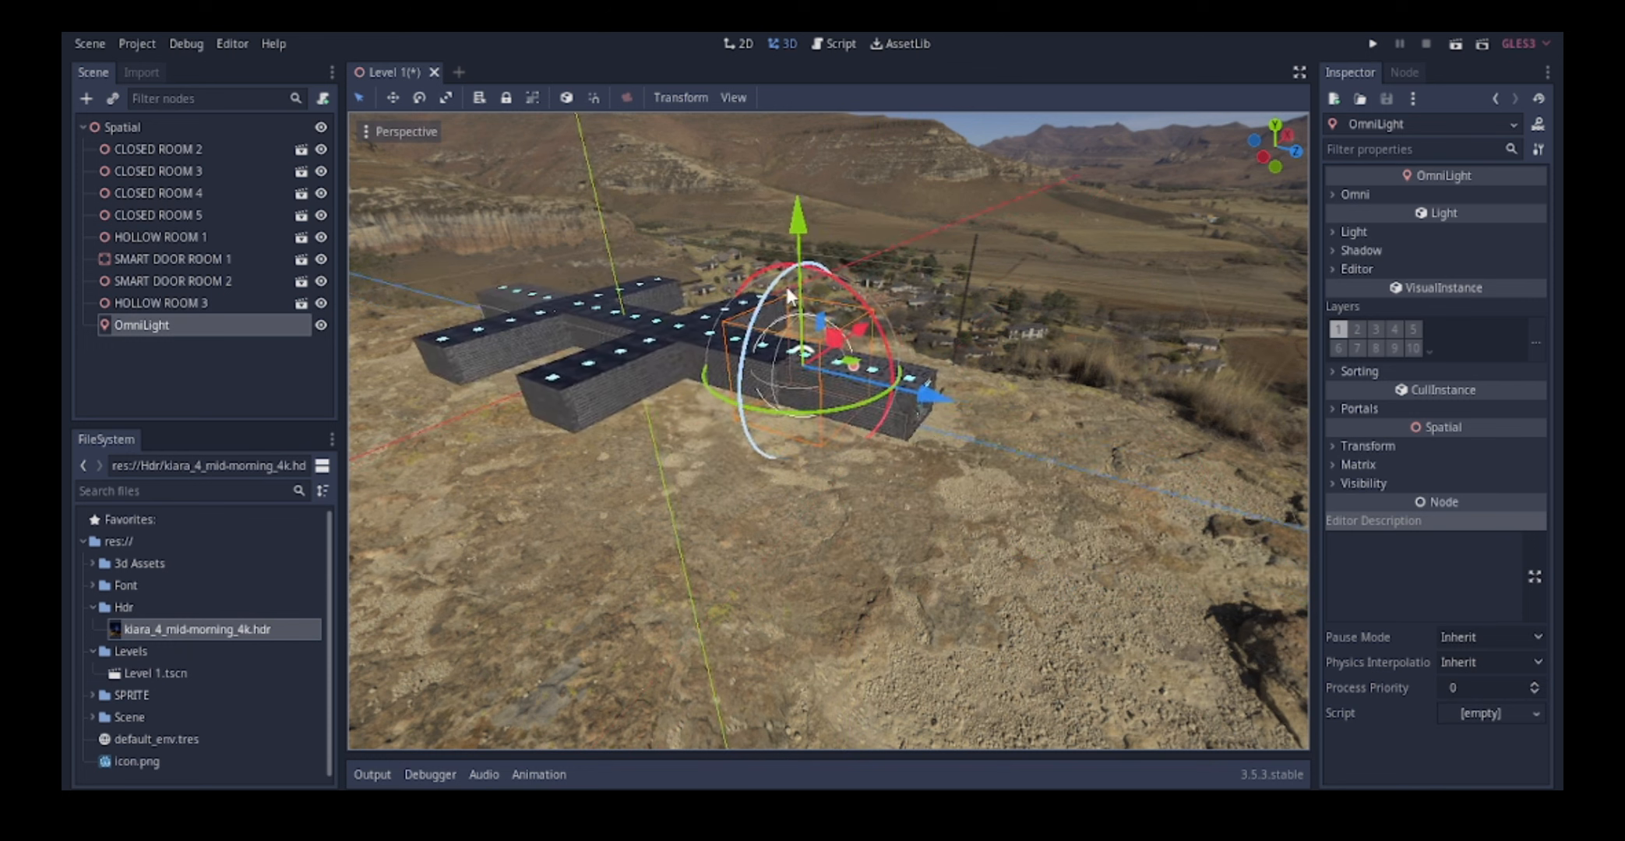
{"action": "scroll", "coordinate": [1044, 424], "scroll_direction": "up", "scroll_amount": 8}
{"action": "left_click_drag", "start_coordinate": [883, 271], "coordinate": [1201, 345]}
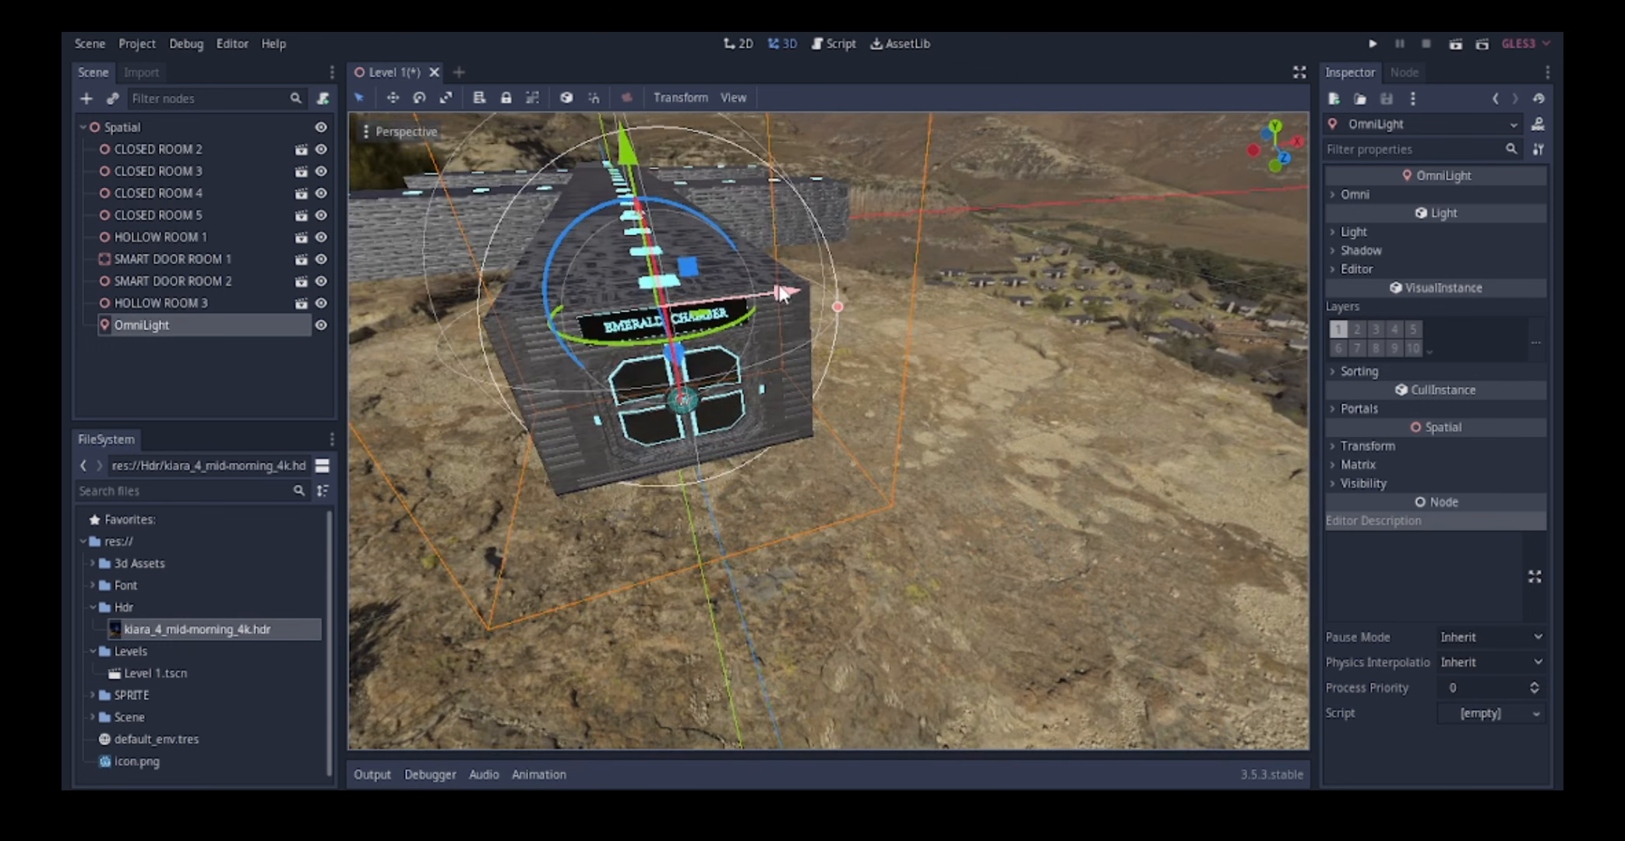
{"action": "left_click_drag", "start_coordinate": [774, 300], "coordinate": [779, 291]}
{"action": "middle_click_drag", "start_coordinate": [780, 291], "coordinate": [901, 238]}
{"action": "scroll", "coordinate": [745, 291], "scroll_direction": "up", "scroll_amount": 2}
{"action": "scroll", "coordinate": [803, 257], "scroll_direction": "up", "scroll_amount": 4}
{"action": "scroll", "coordinate": [740, 290], "scroll_direction": "down", "scroll_amount": 3}
{"action": "middle_click_drag", "start_coordinate": [1073, 194], "coordinate": [1051, 204]}
{"action": "left_click_drag", "start_coordinate": [1049, 190], "coordinate": [1050, 184]}
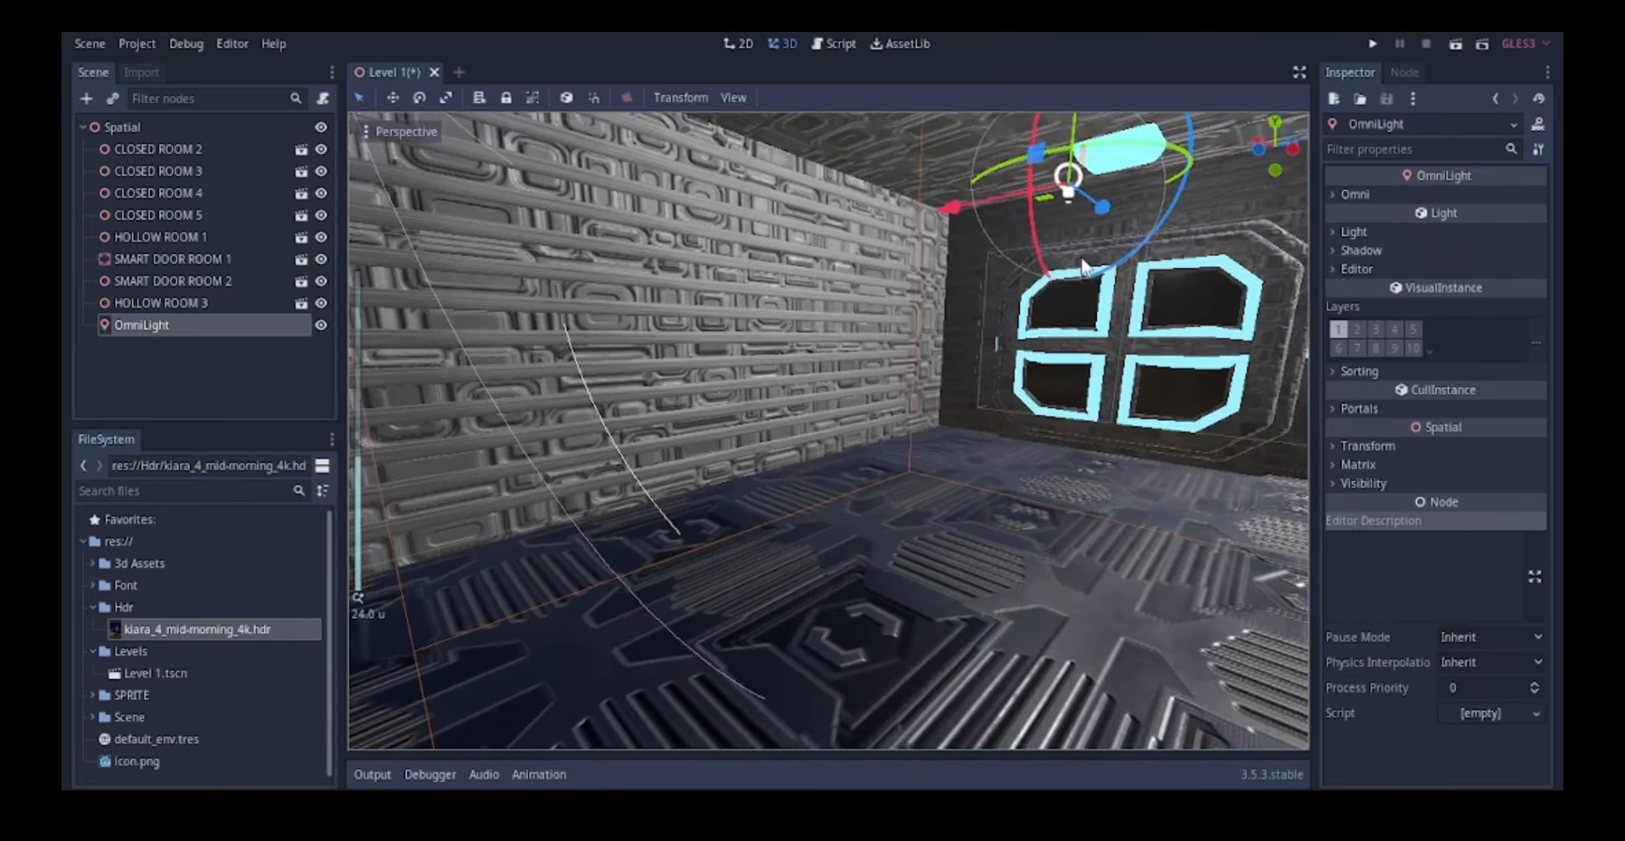
- Raise the OmniLight by about 0.2 units and slide it along the corridor toward the last ceiling lamp
{"action": "scroll", "coordinate": [1088, 256], "scroll_direction": "up", "scroll_amount": 2}
{"action": "middle_click_drag", "start_coordinate": [1102, 242], "coordinate": [1045, 272]}
{"action": "scroll", "coordinate": [1044, 272], "scroll_direction": "down", "scroll_amount": 3}
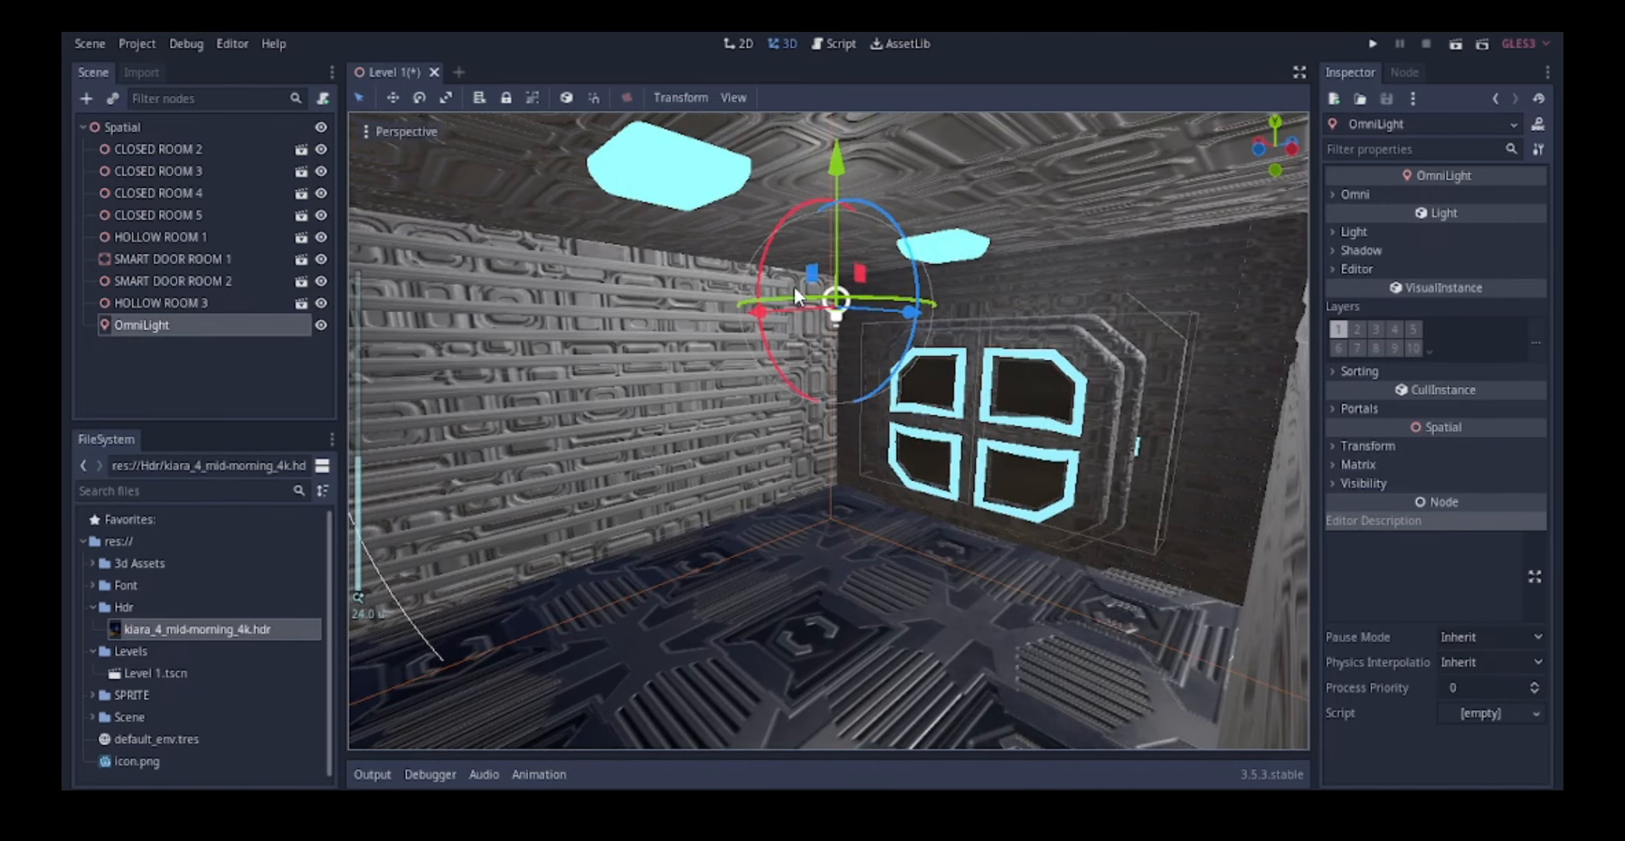
{"action": "middle_click_drag", "start_coordinate": [794, 286], "coordinate": [809, 232]}
{"action": "left_click_drag", "start_coordinate": [746, 199], "coordinate": [747, 164]}
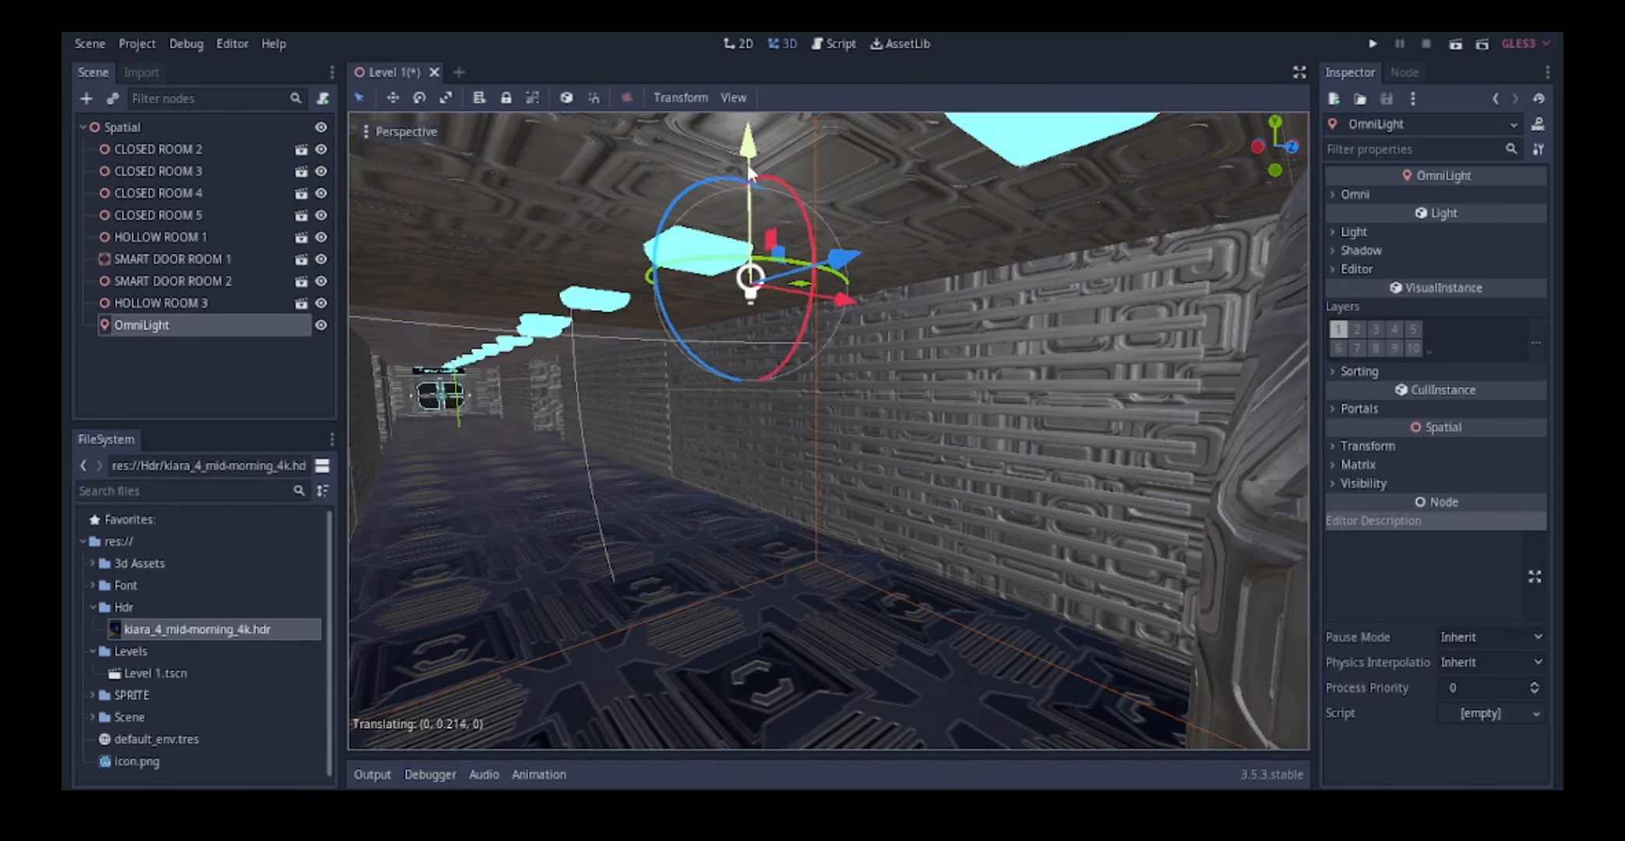
{"action": "left_click_drag", "start_coordinate": [847, 257], "coordinate": [896, 265]}
{"action": "left_click_drag", "start_coordinate": [1155, 280], "coordinate": [1250, 293]}
{"action": "scroll", "coordinate": [1176, 295], "scroll_direction": "down", "scroll_amount": 5}
{"action": "scroll", "coordinate": [1126, 309], "scroll_direction": "up", "scroll_amount": 2}
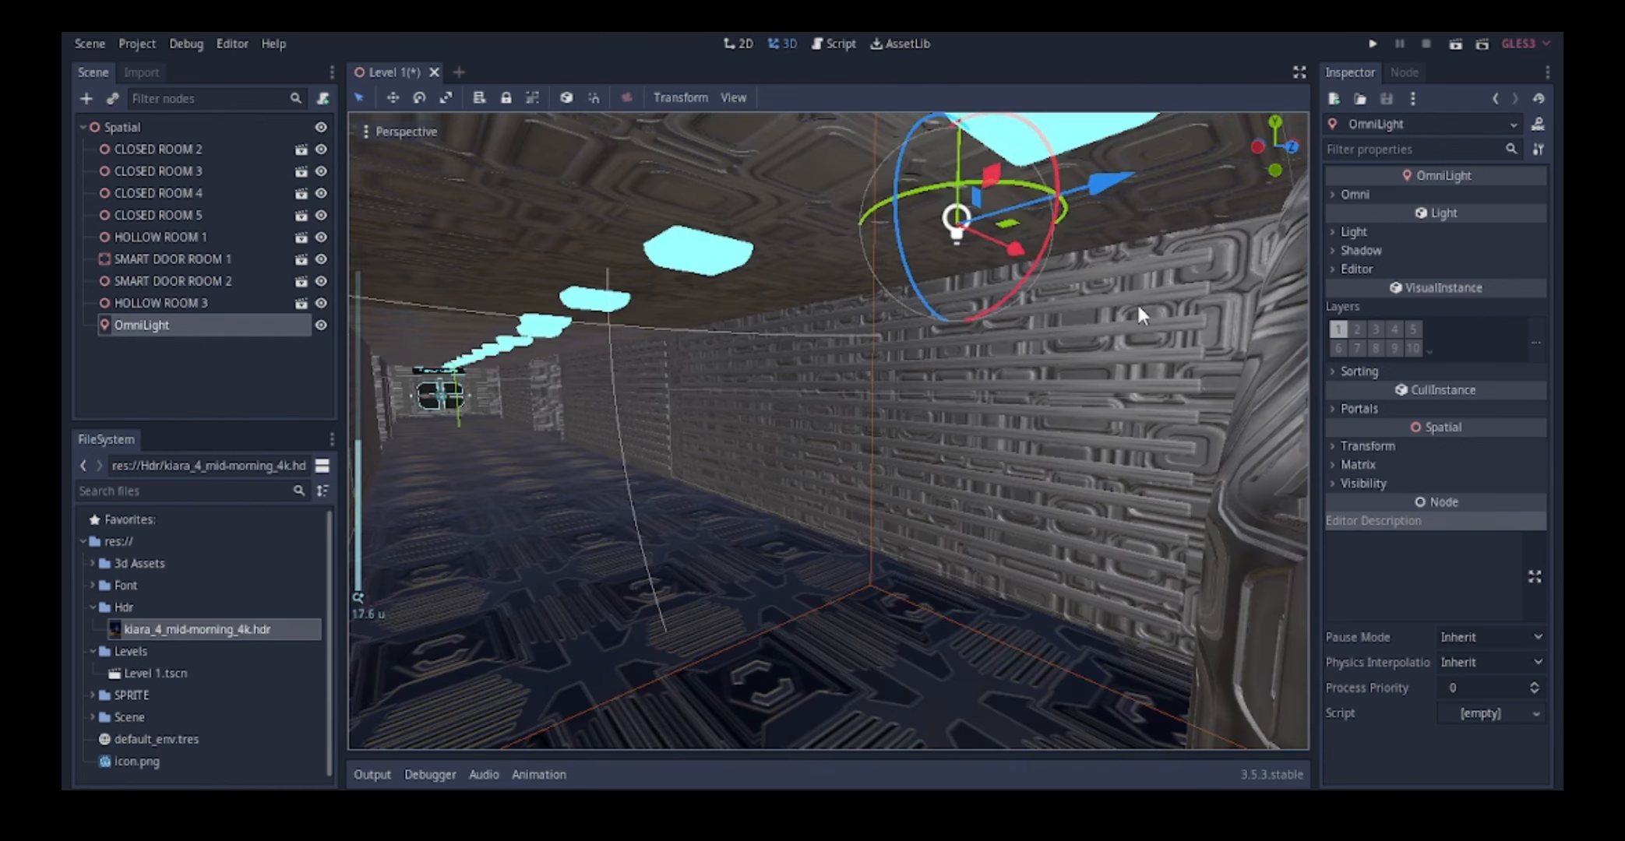
{"action": "left_click_drag", "start_coordinate": [1108, 187], "coordinate": [1170, 164]}
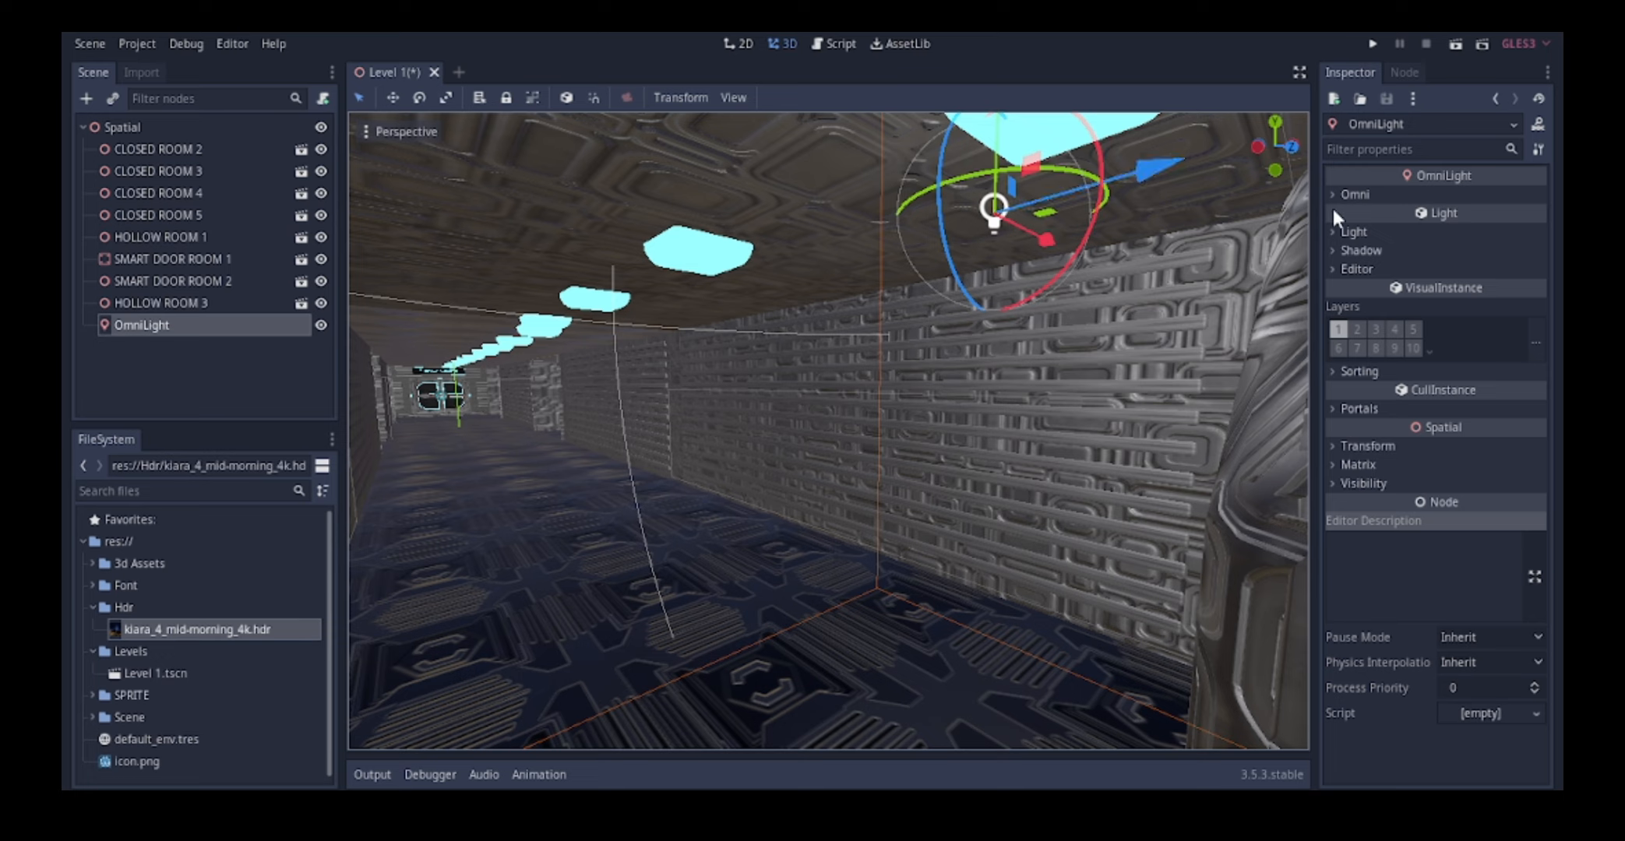
- Set the background energy of the default_env.tres environment to 0.3
{"action": "left_click", "coordinate": [145, 736]}
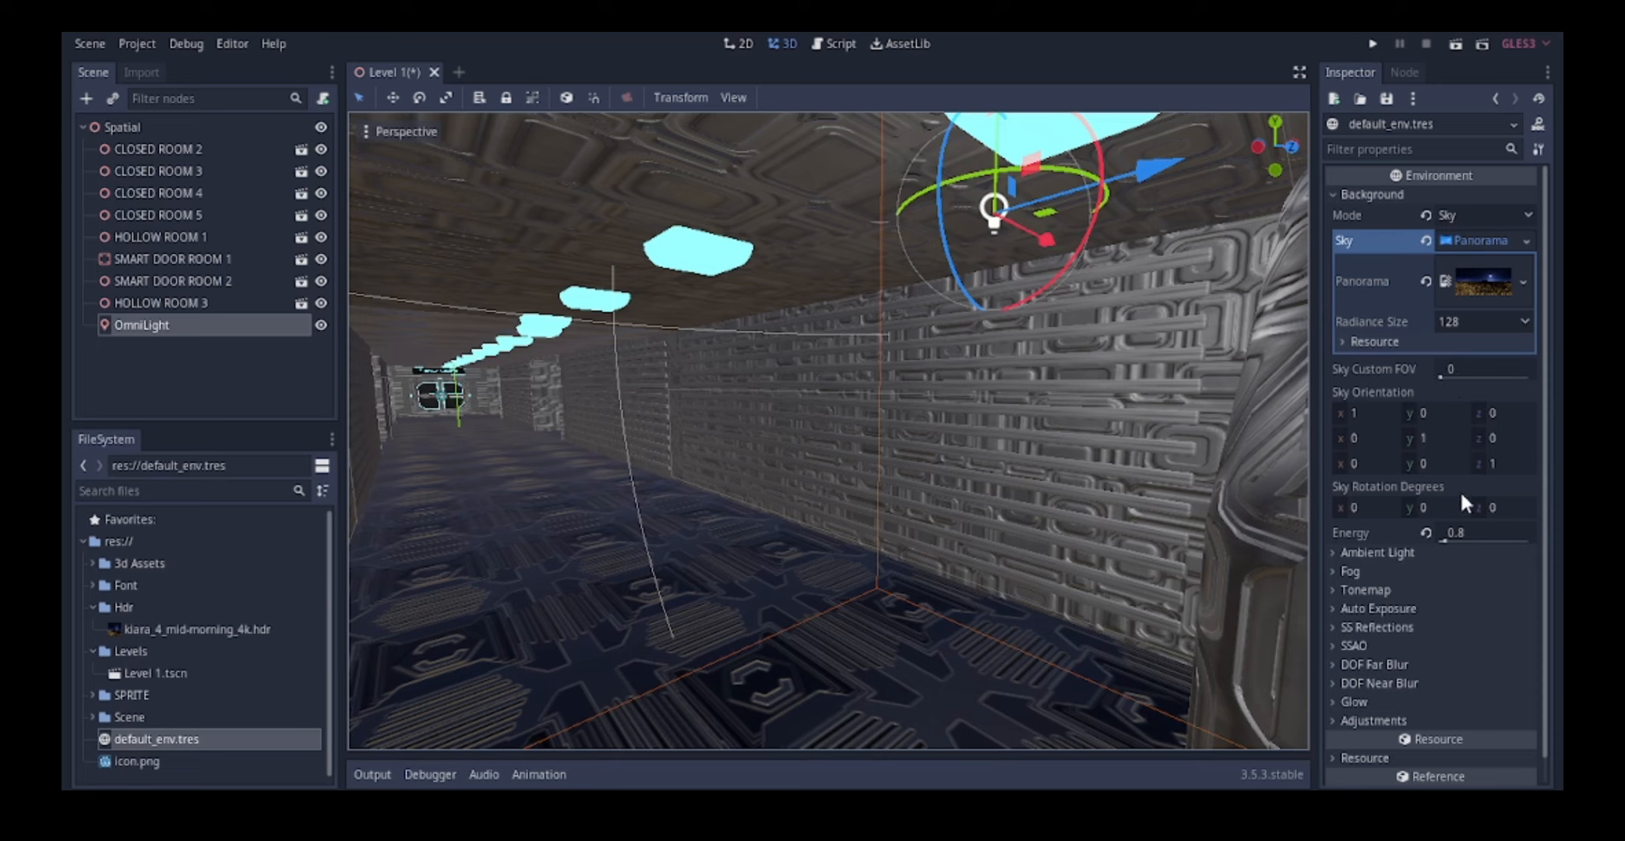
{"action": "left_click", "coordinate": [1455, 535]}
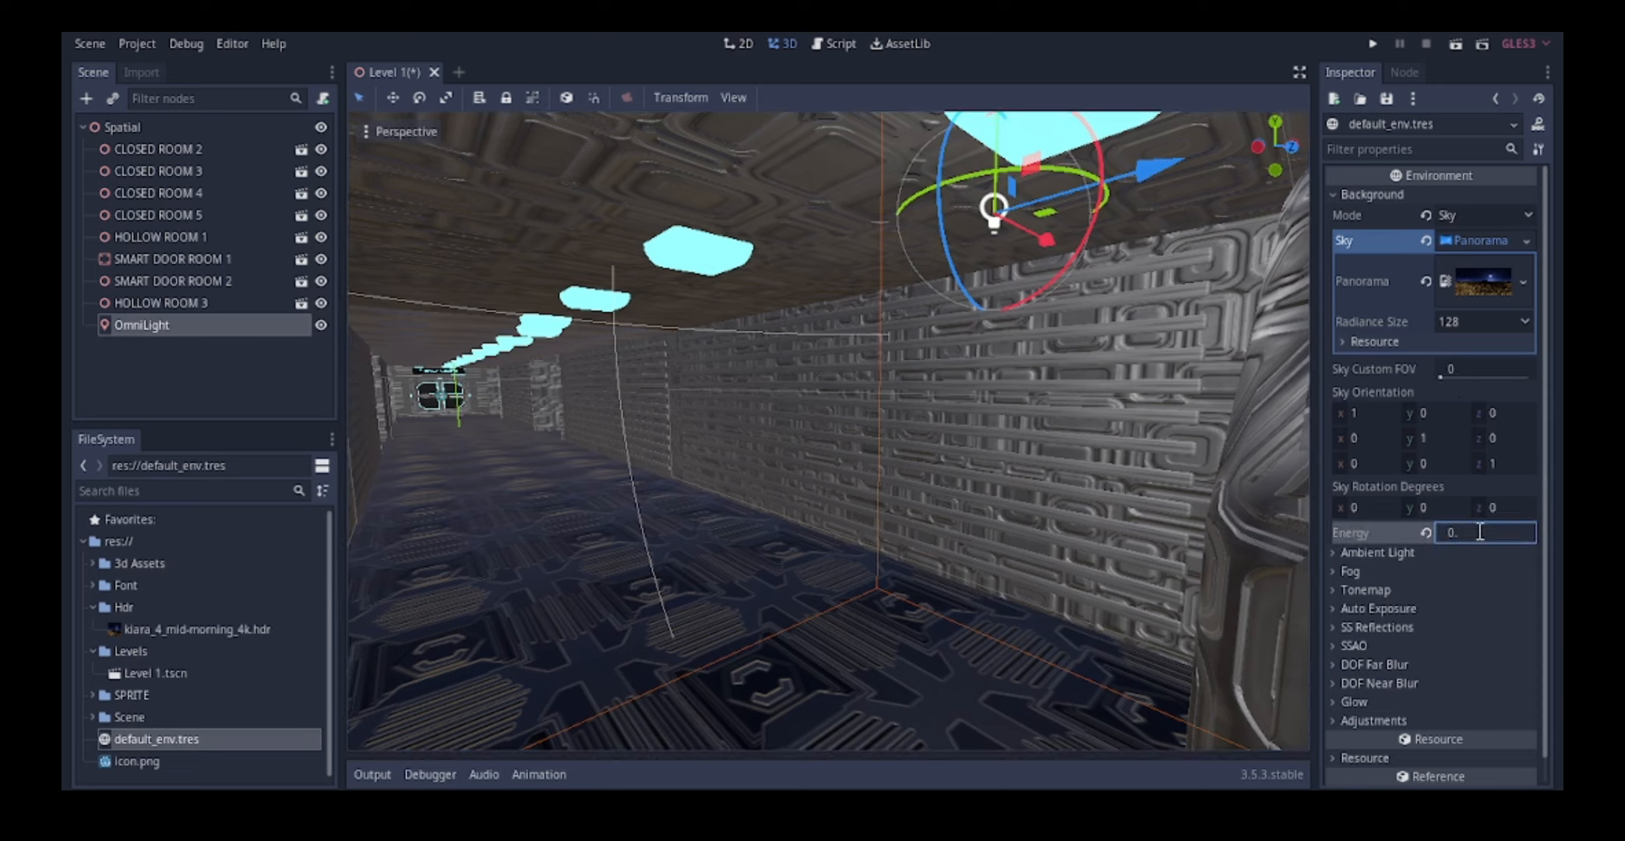
{"action": "type", "text": "3"}
{"action": "key", "text": "Return"}
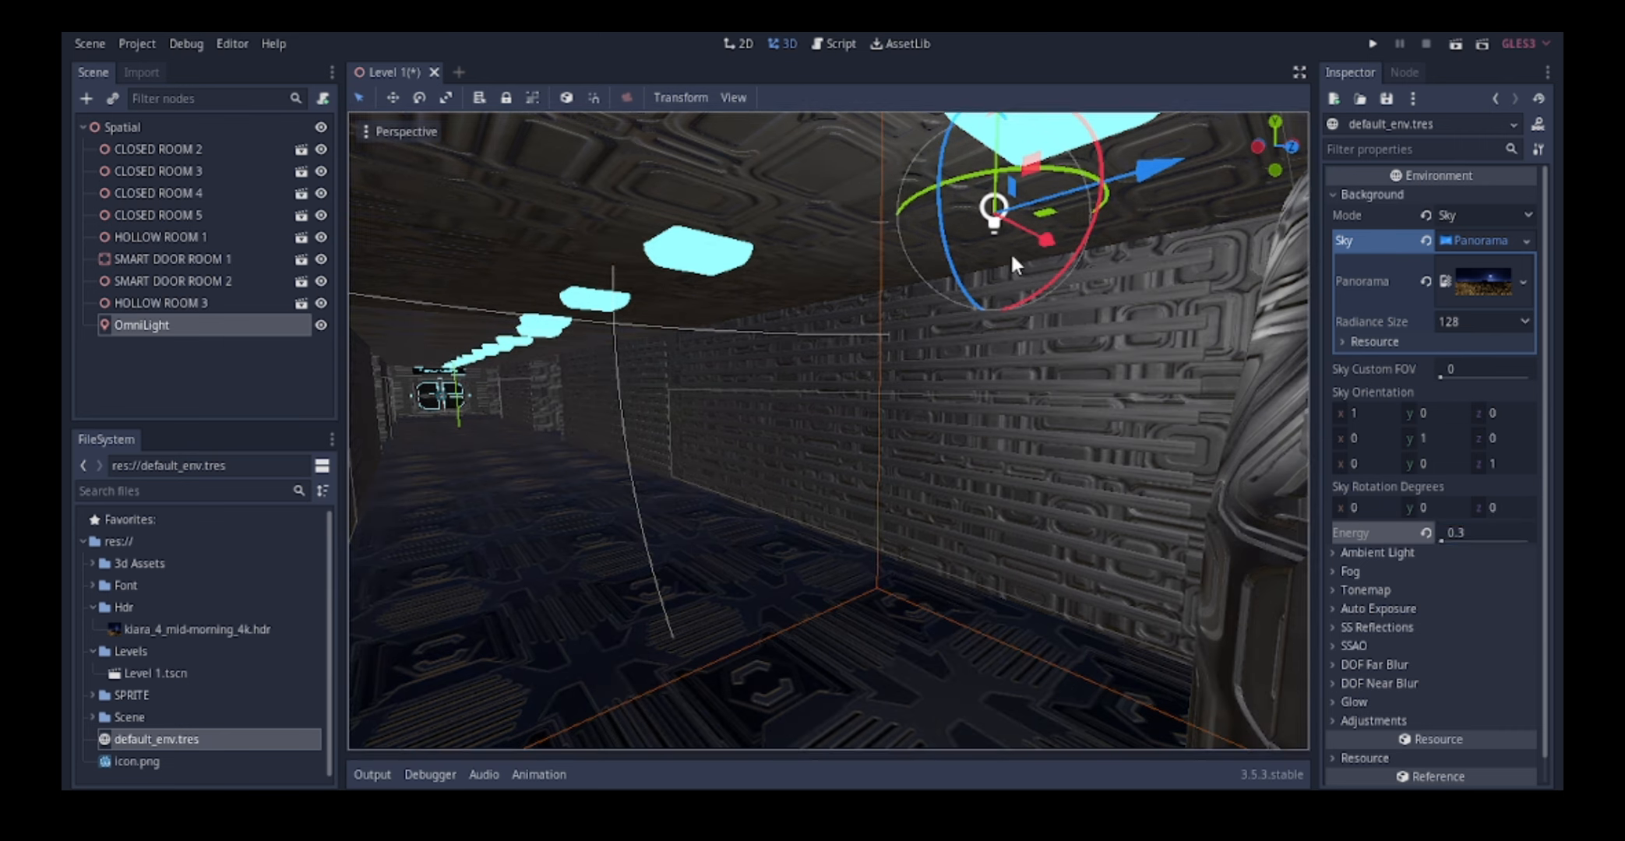
- Nudge the OmniLight closer to the end ceiling lamp and set its range to 9.259
{"action": "left_click_drag", "start_coordinate": [1138, 180], "coordinate": [1197, 163]}
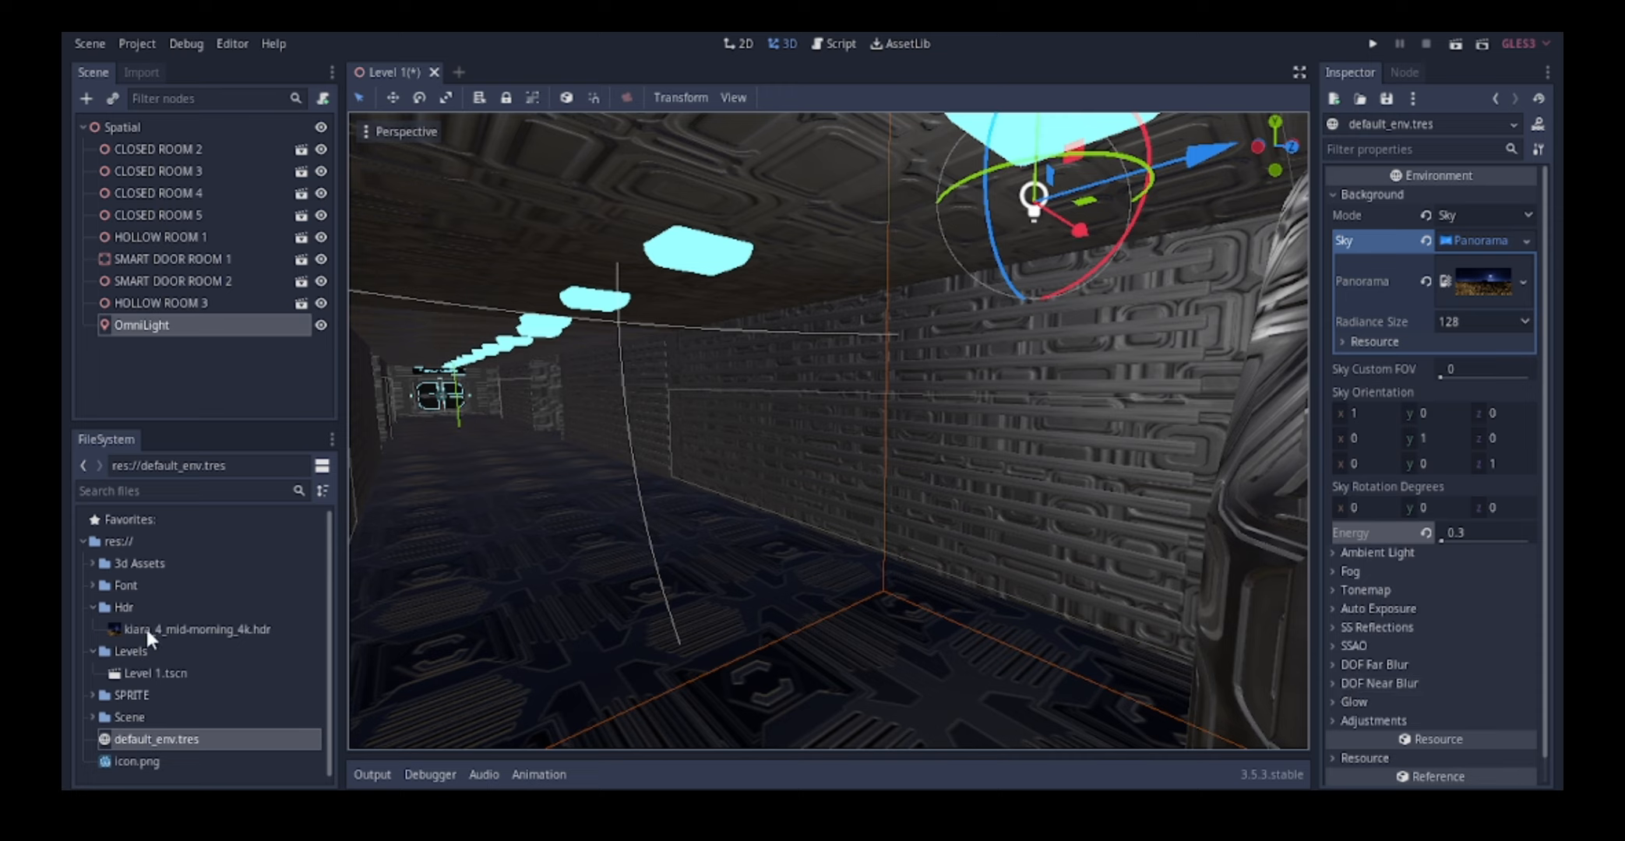
{"action": "left_click", "coordinate": [157, 326]}
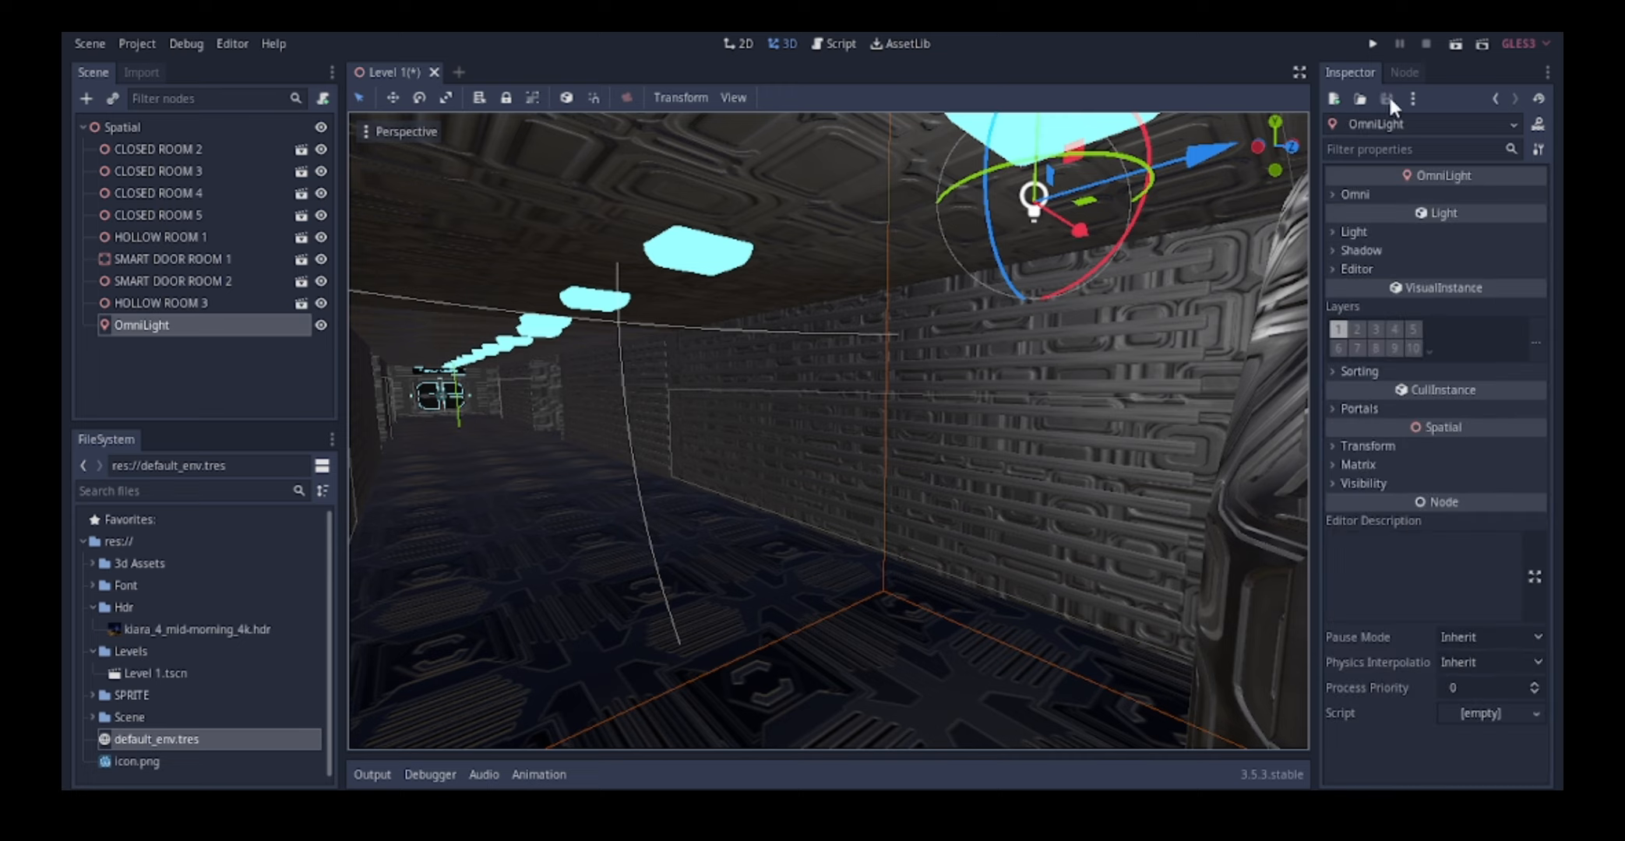
{"action": "left_click", "coordinate": [1365, 229]}
{"action": "left_click", "coordinate": [1371, 196]}
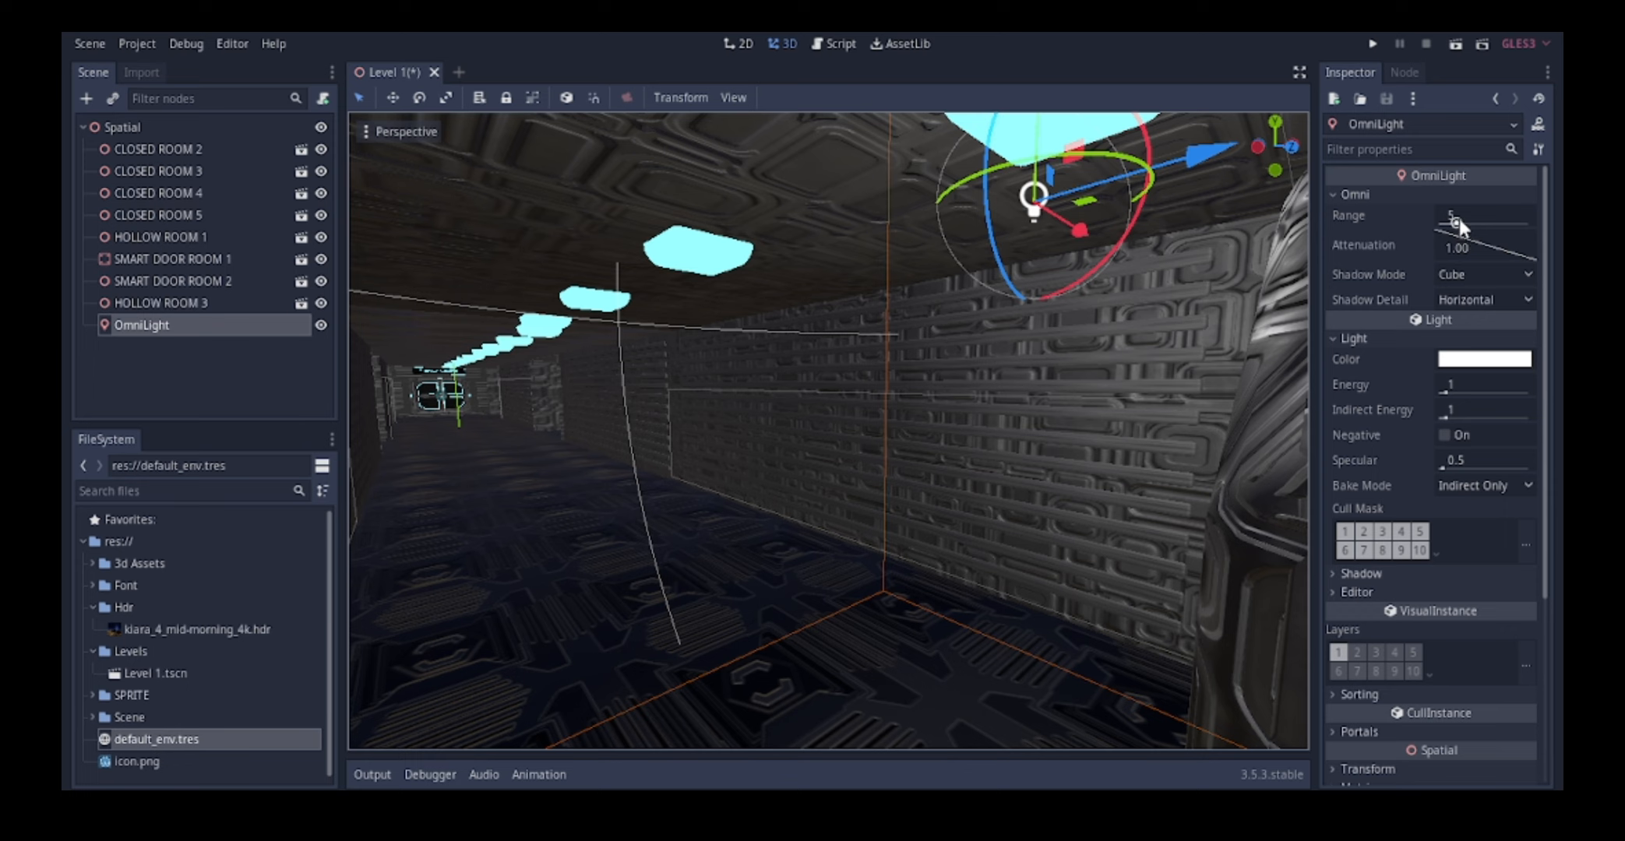
{"action": "mouse_move", "coordinate": [1458, 218]}
{"action": "left_mouse_down"}
{"action": "mouse_move", "coordinate": [1496, 211]}
{"action": "mouse_move", "coordinate": [1461, 228]}
{"action": "left_mouse_up"}
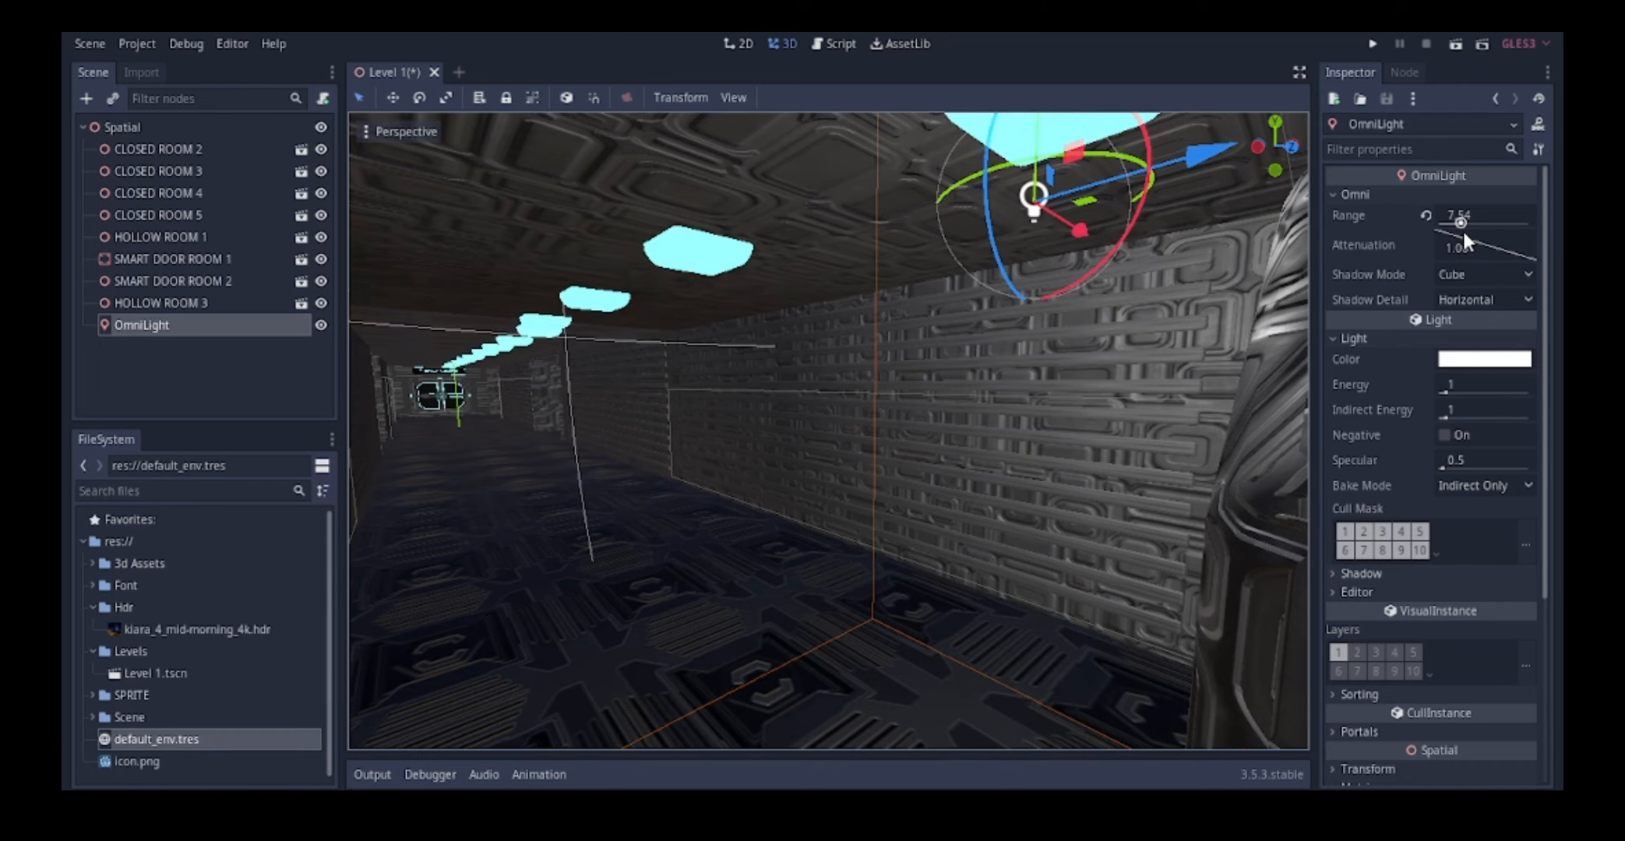
{"action": "left_click_drag", "start_coordinate": [1462, 228], "coordinate": [1465, 228]}
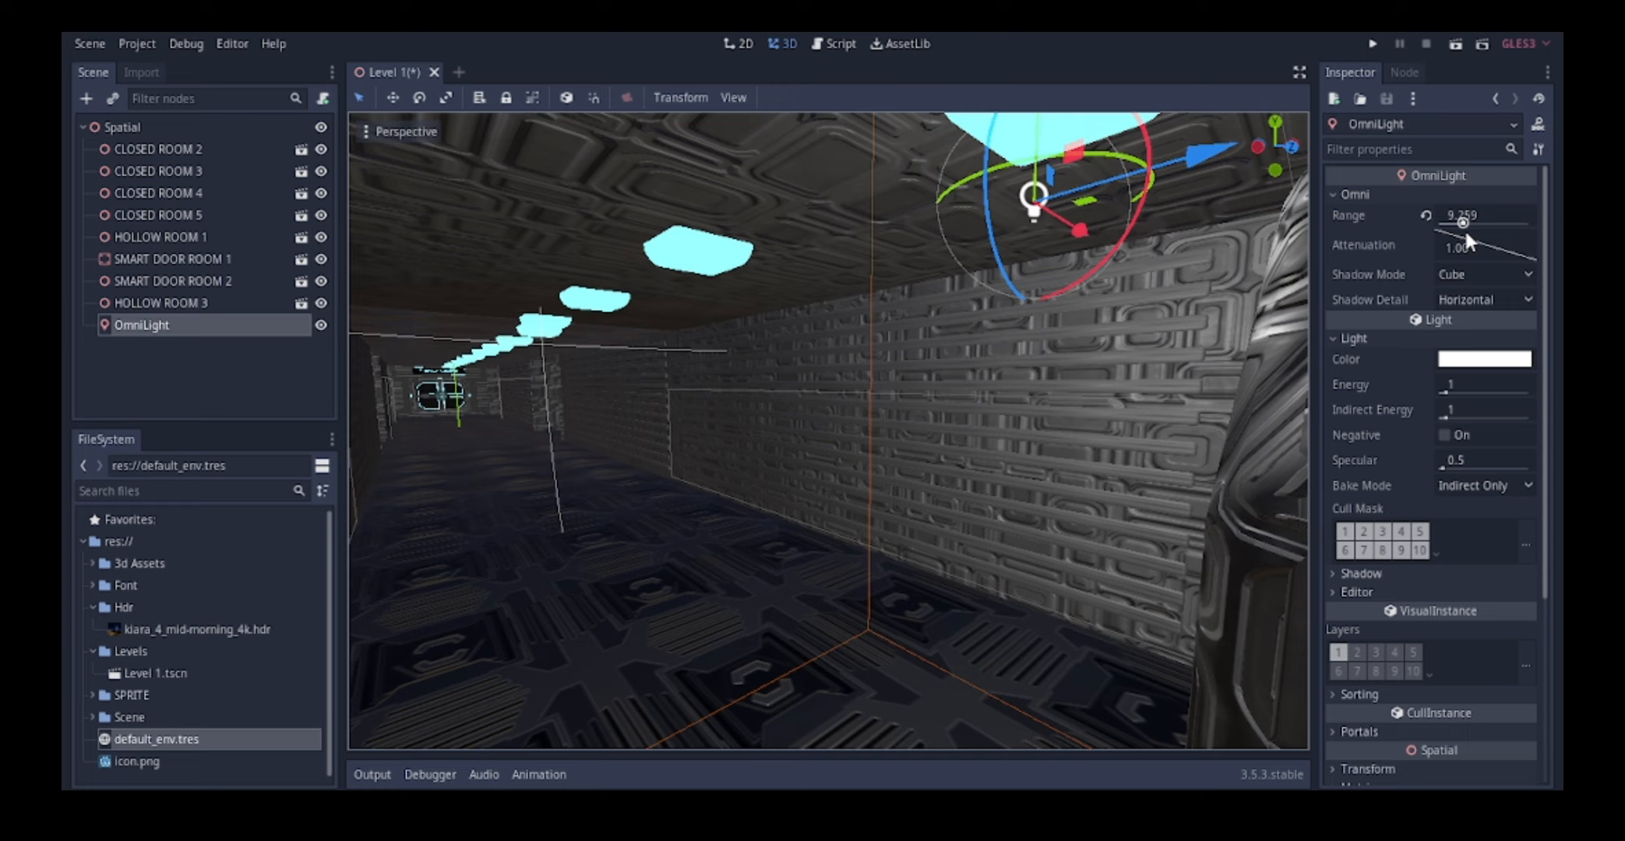
- Set the OmniLight's color to cyan 16e9e9 and its energy to 3.963
{"action": "left_click", "coordinate": [1479, 364]}
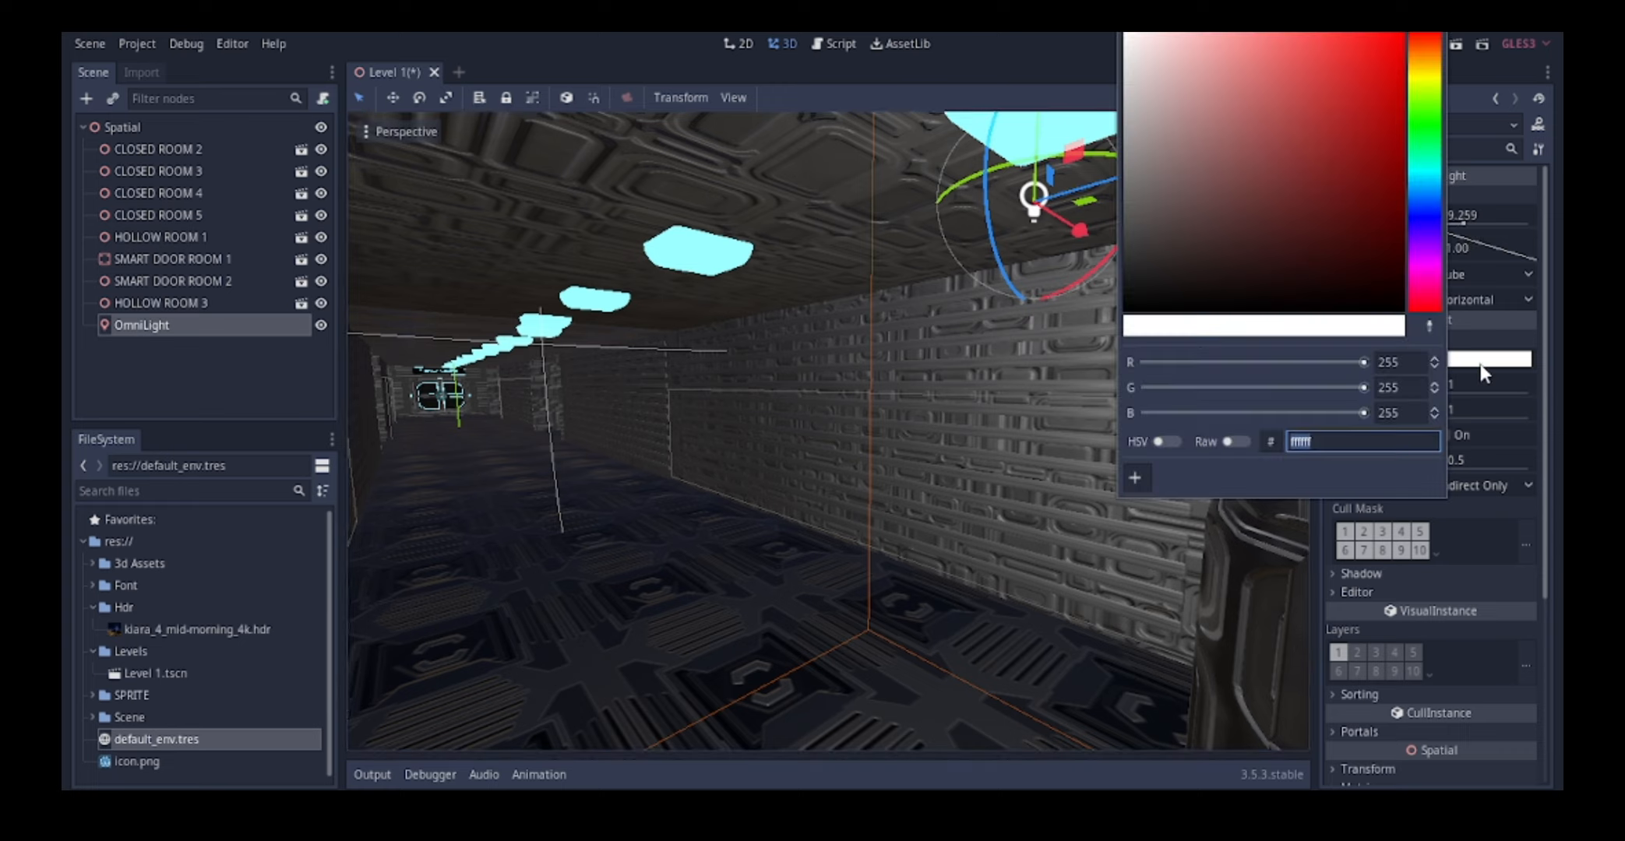
{"action": "left_click", "coordinate": [1421, 172]}
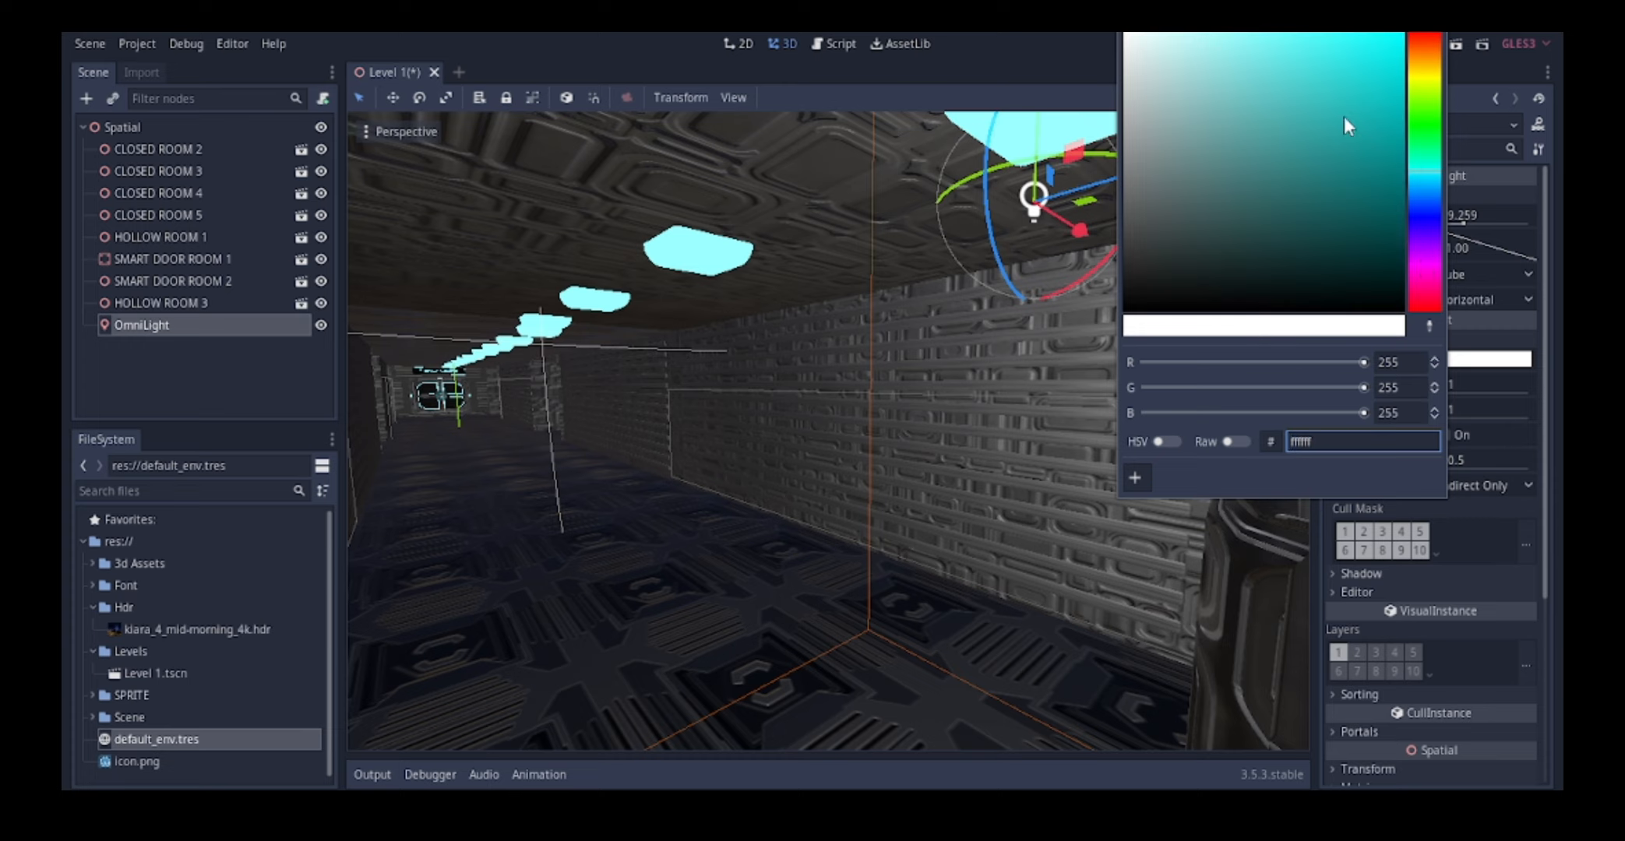
{"action": "left_click_drag", "start_coordinate": [1324, 70], "coordinate": [1378, 54]}
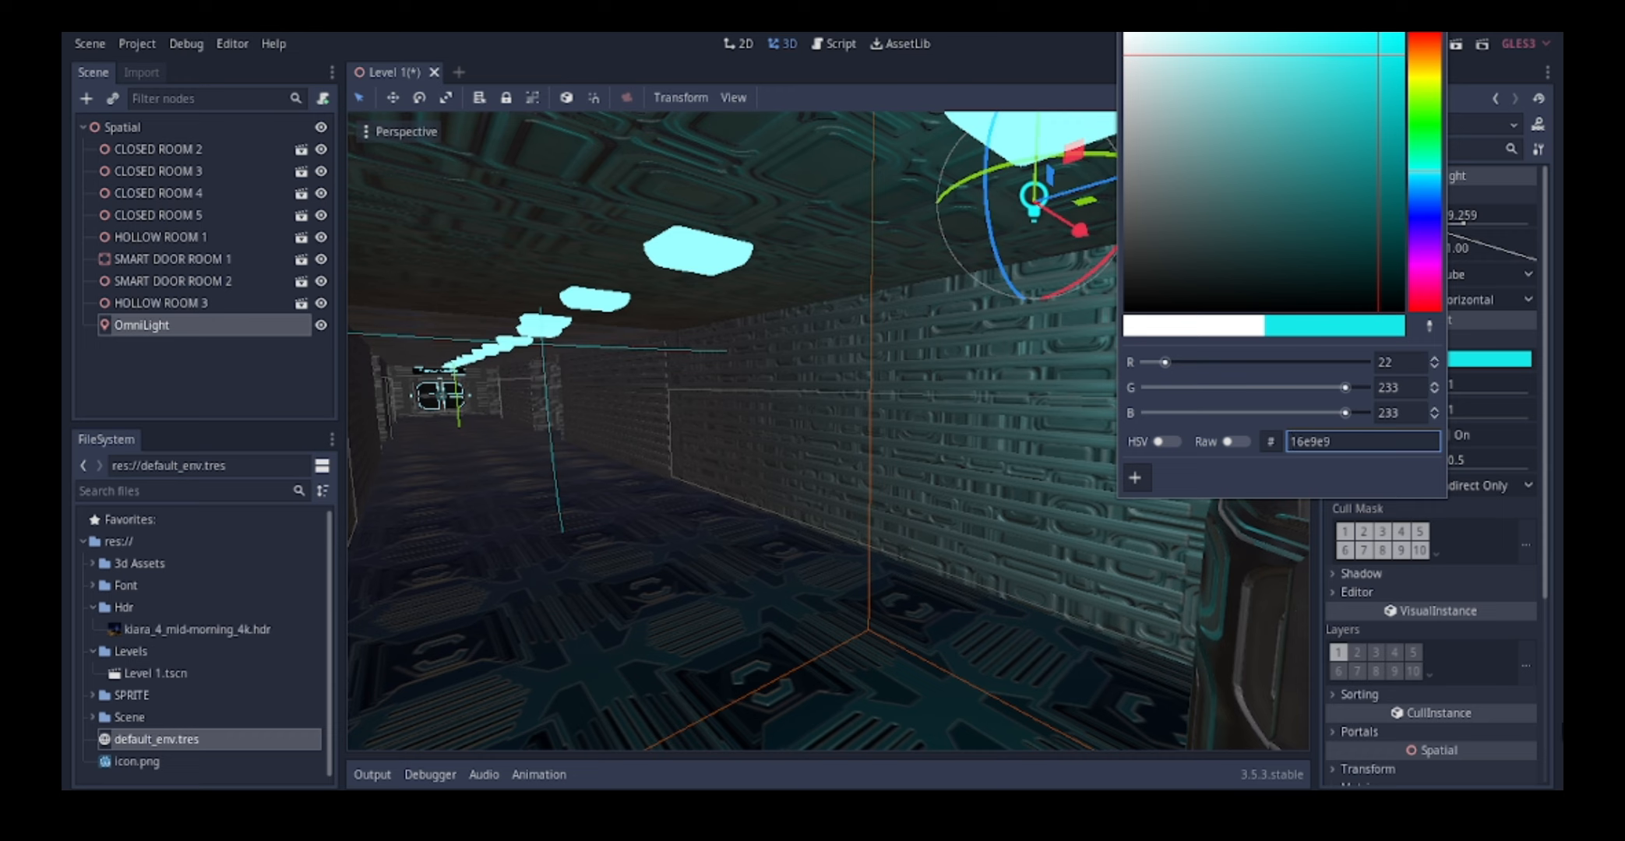
{"action": "left_click", "coordinate": [1542, 424]}
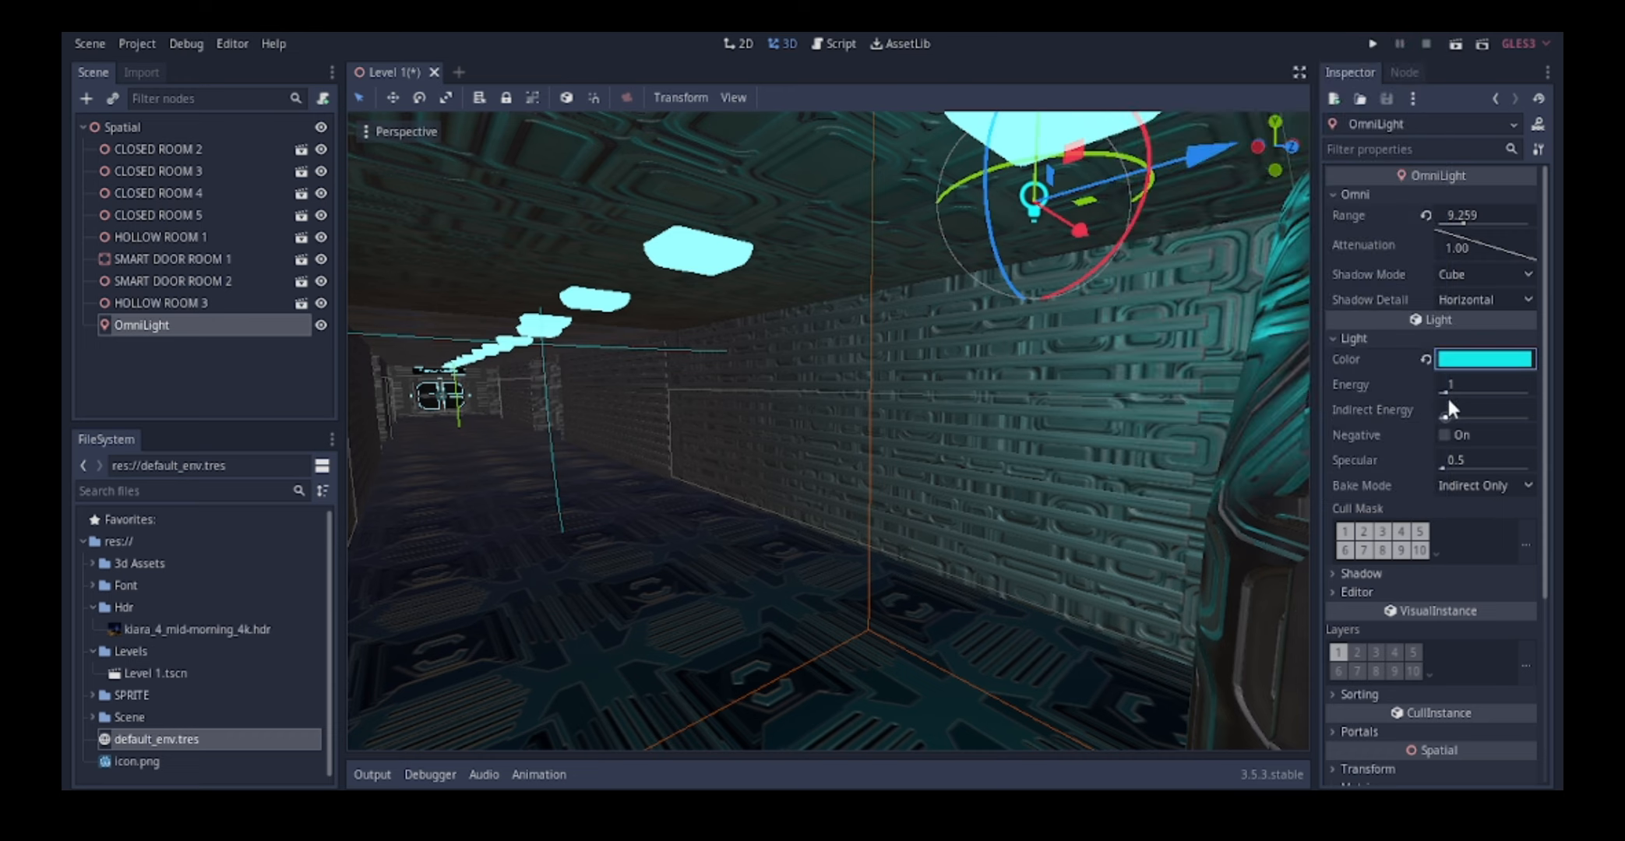
{"action": "left_click_drag", "start_coordinate": [1447, 391], "coordinate": [1465, 392]}
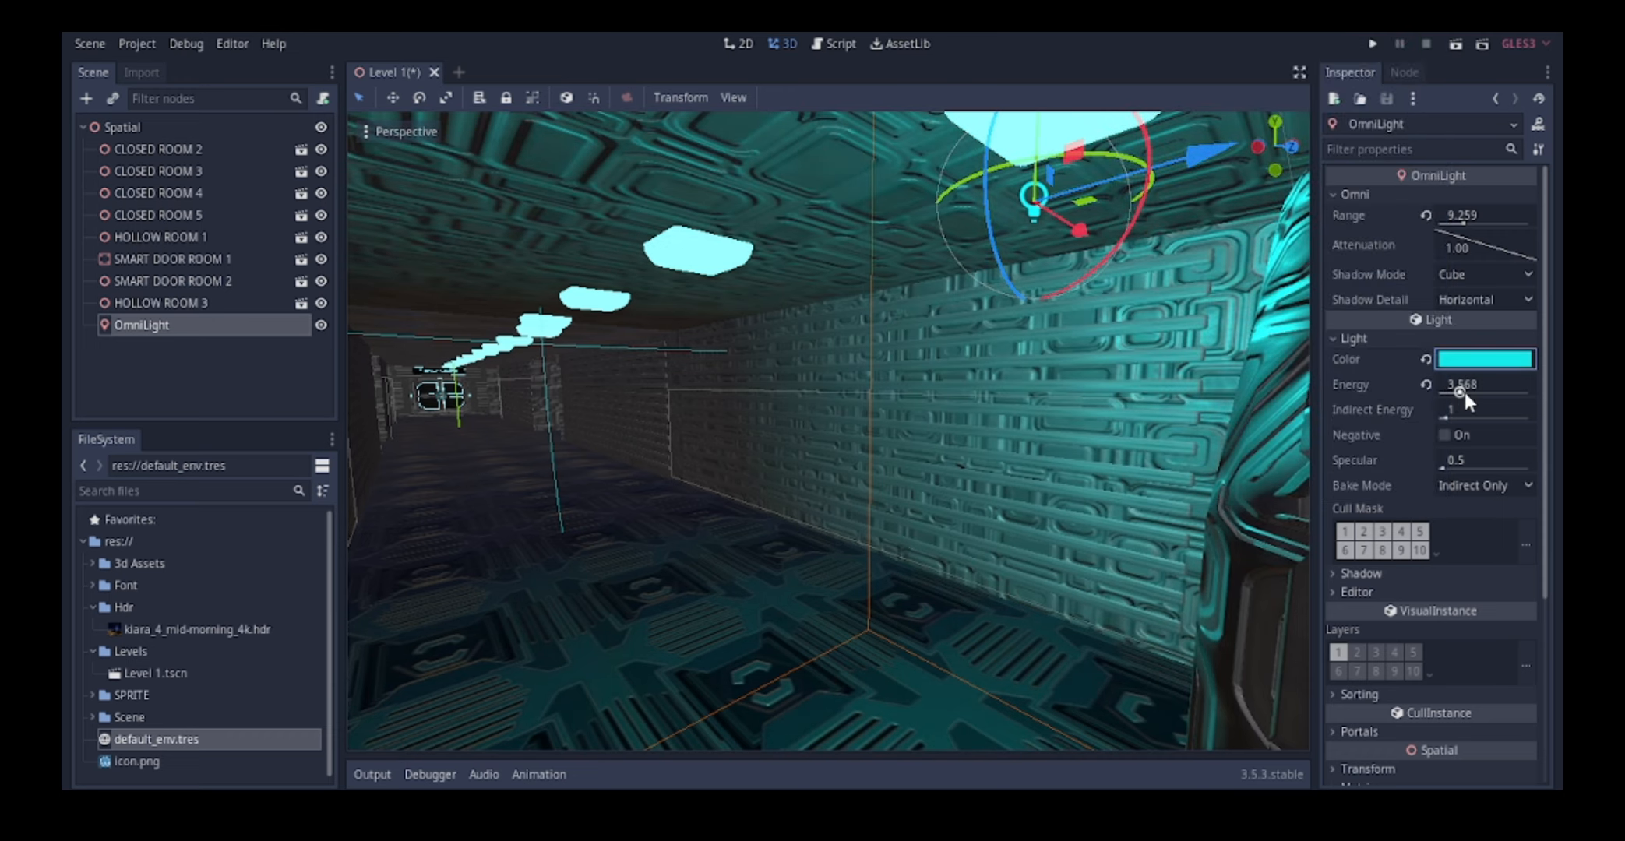
- Examine how the cyan OmniLight falls on the walls, floor and ceiling at the corridor's end
{"action": "middle_click_drag", "start_coordinate": [931, 410], "coordinate": [819, 279]}
{"action": "scroll", "coordinate": [802, 458], "scroll_direction": "up", "scroll_amount": 5}
{"action": "scroll", "coordinate": [828, 460], "scroll_direction": "down", "scroll_amount": 4}
{"action": "scroll", "coordinate": [794, 448], "scroll_direction": "up", "scroll_amount": 2}
{"action": "scroll", "coordinate": [996, 467], "scroll_direction": "down", "scroll_amount": 2}
{"action": "scroll", "coordinate": [863, 382], "scroll_direction": "up", "scroll_amount": 2}
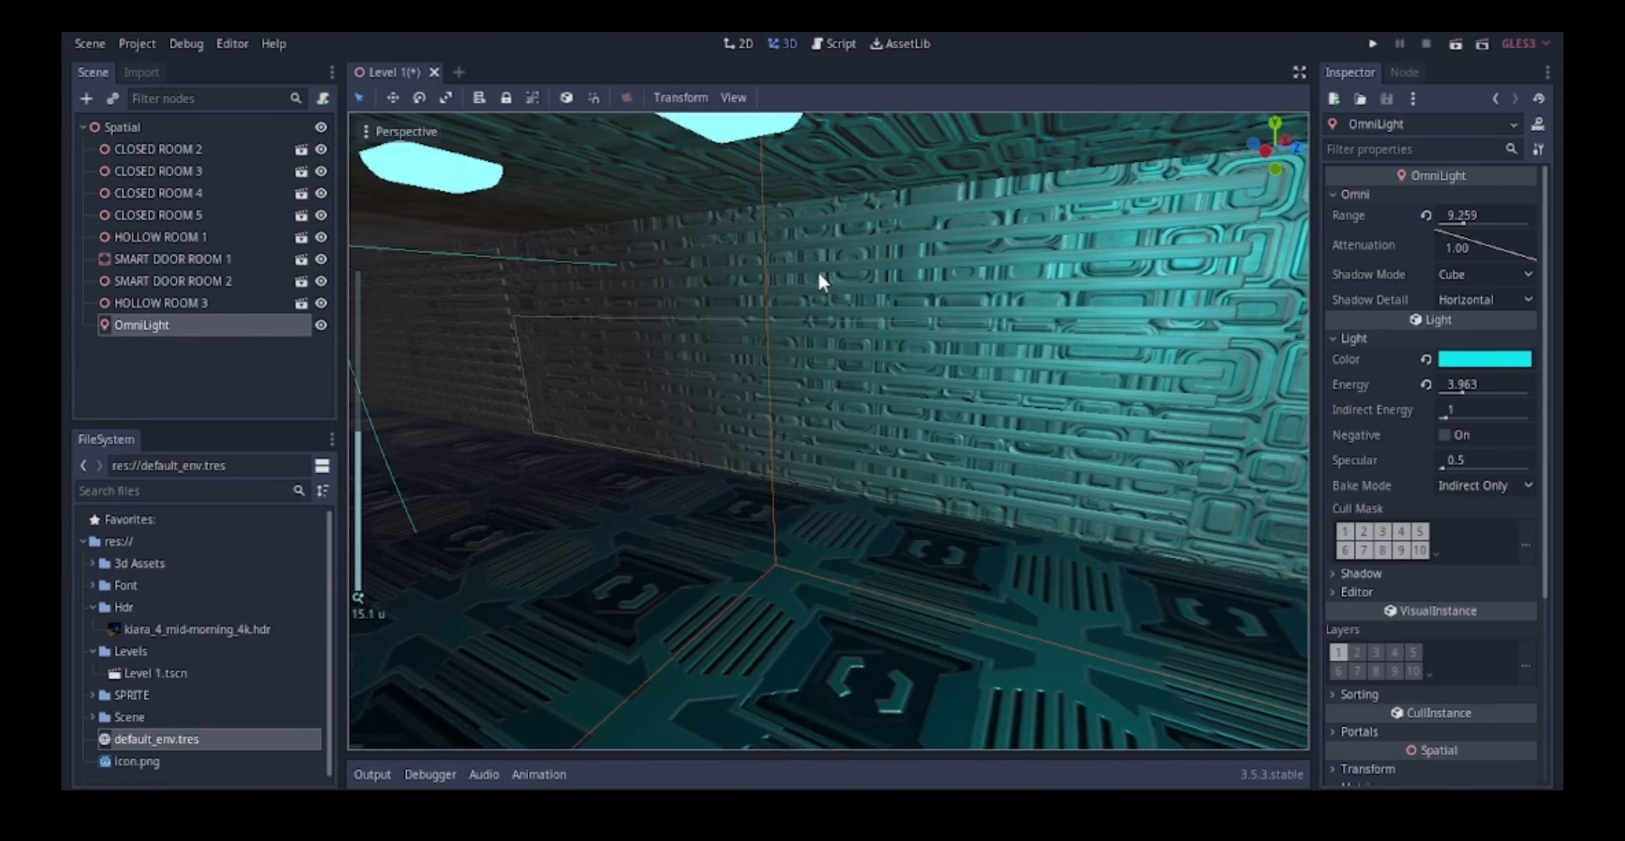
{"action": "scroll", "coordinate": [824, 288], "scroll_direction": "down", "scroll_amount": 2}
- Raise the OmniLight slightly toward the ceiling lamp at the corridor's end
{"action": "middle_click_drag", "start_coordinate": [878, 322], "coordinate": [854, 262]}
{"action": "scroll", "coordinate": [995, 401], "scroll_direction": "down", "scroll_amount": 2}
{"action": "scroll", "coordinate": [704, 288], "scroll_direction": "up", "scroll_amount": 2}
{"action": "left_click_drag", "start_coordinate": [941, 254], "coordinate": [944, 232]}
- Split the 3D view into two viewports, with the building's exterior in the upper one and the corridor interior in the lower one
{"action": "middle_click_drag", "start_coordinate": [944, 234], "coordinate": [957, 382]}
{"action": "scroll", "coordinate": [957, 383], "scroll_direction": "down", "scroll_amount": 6}
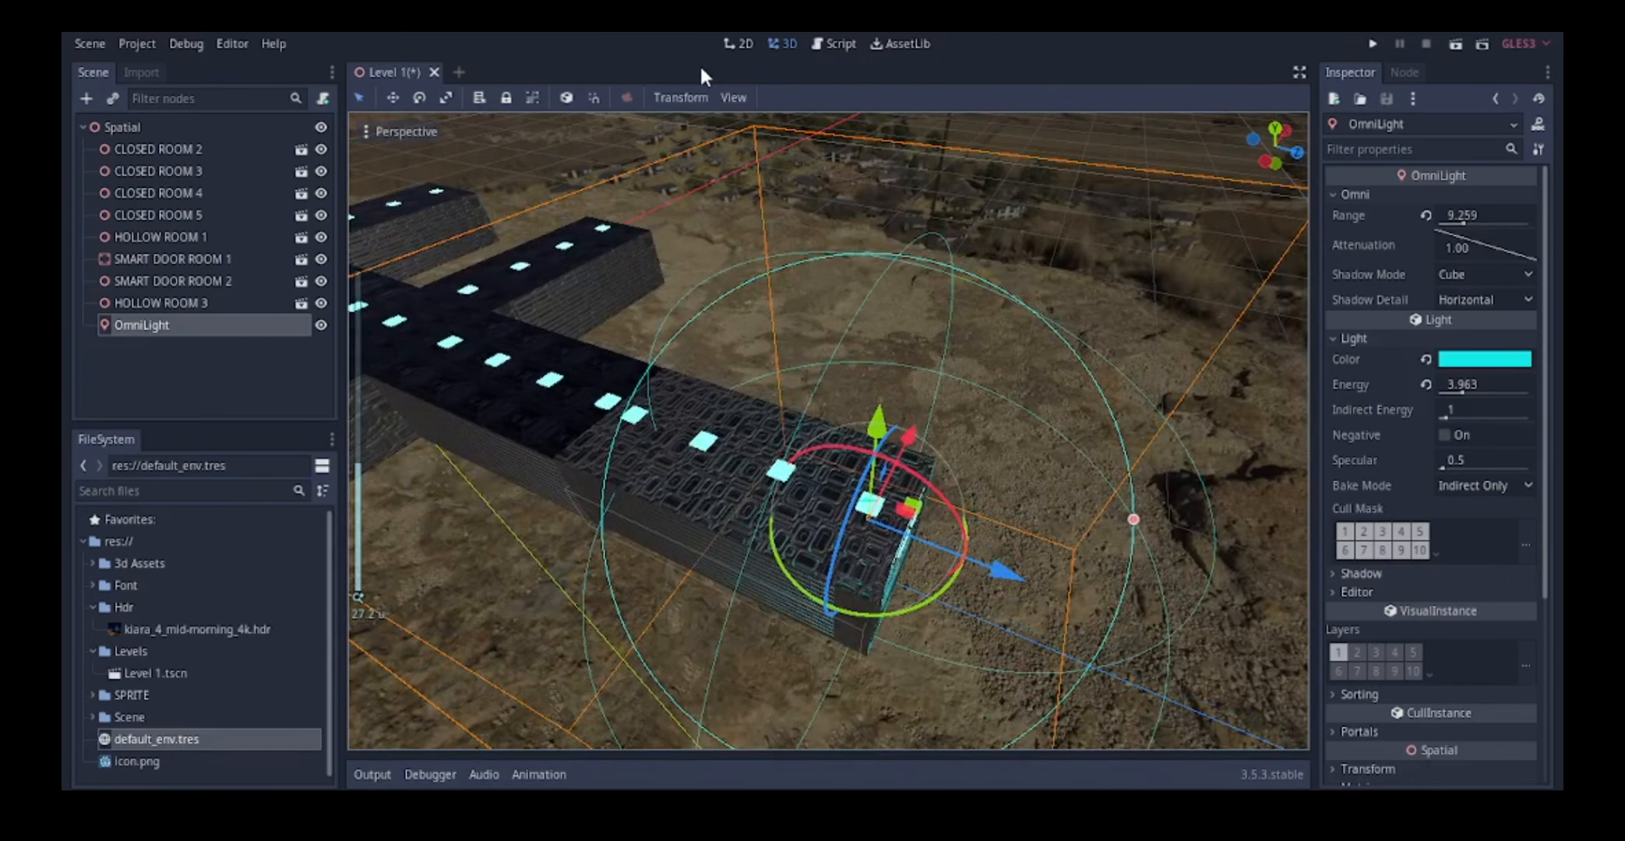
{"action": "left_click", "coordinate": [734, 96]}
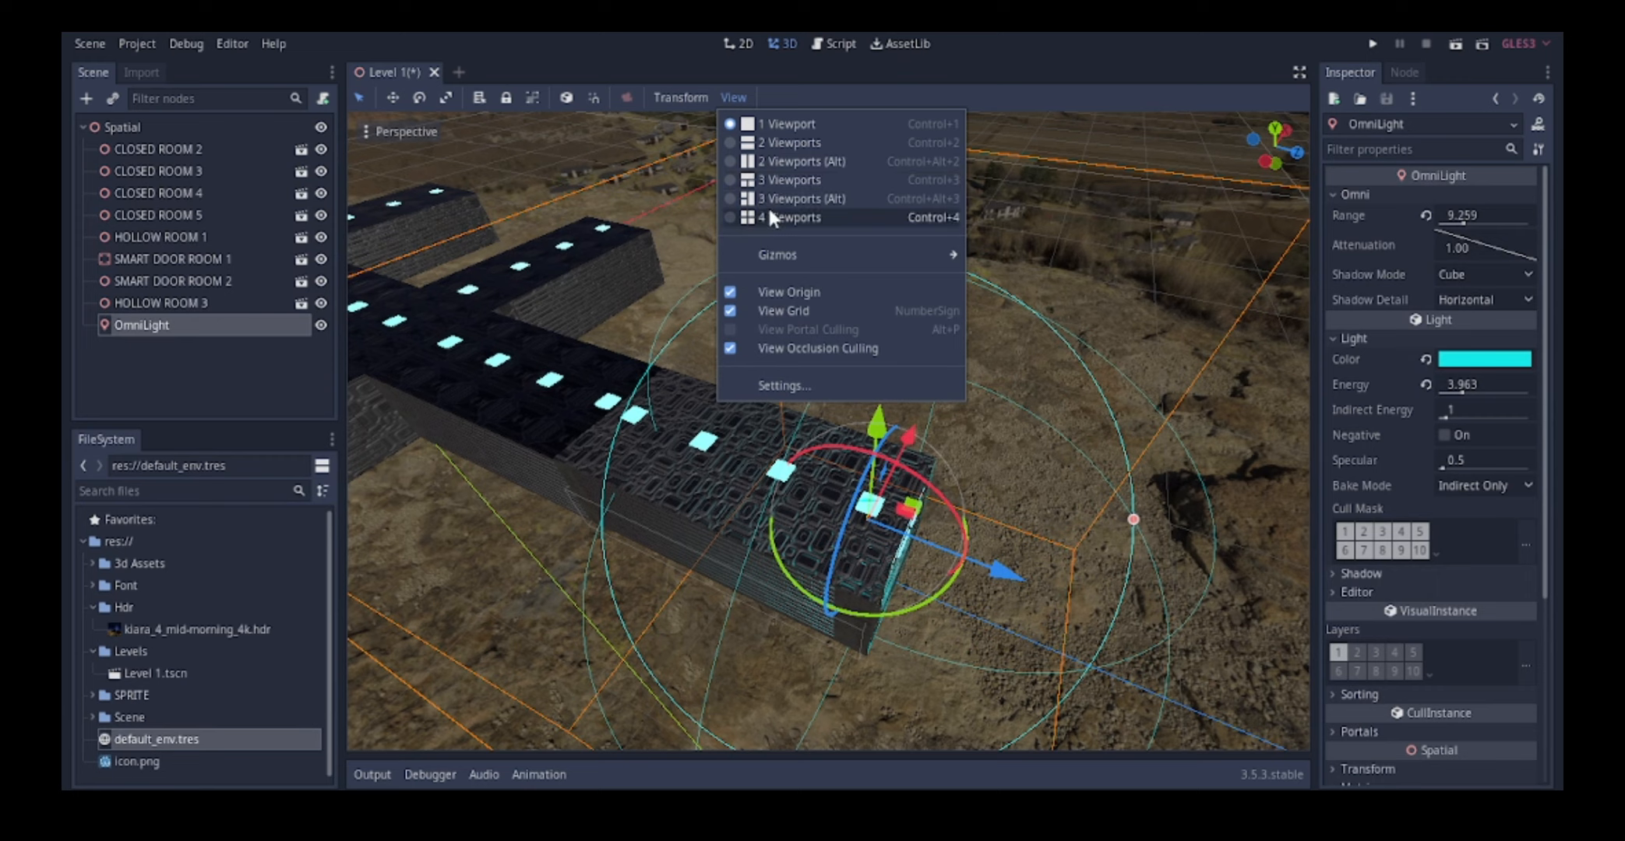
{"action": "left_click", "coordinate": [772, 148]}
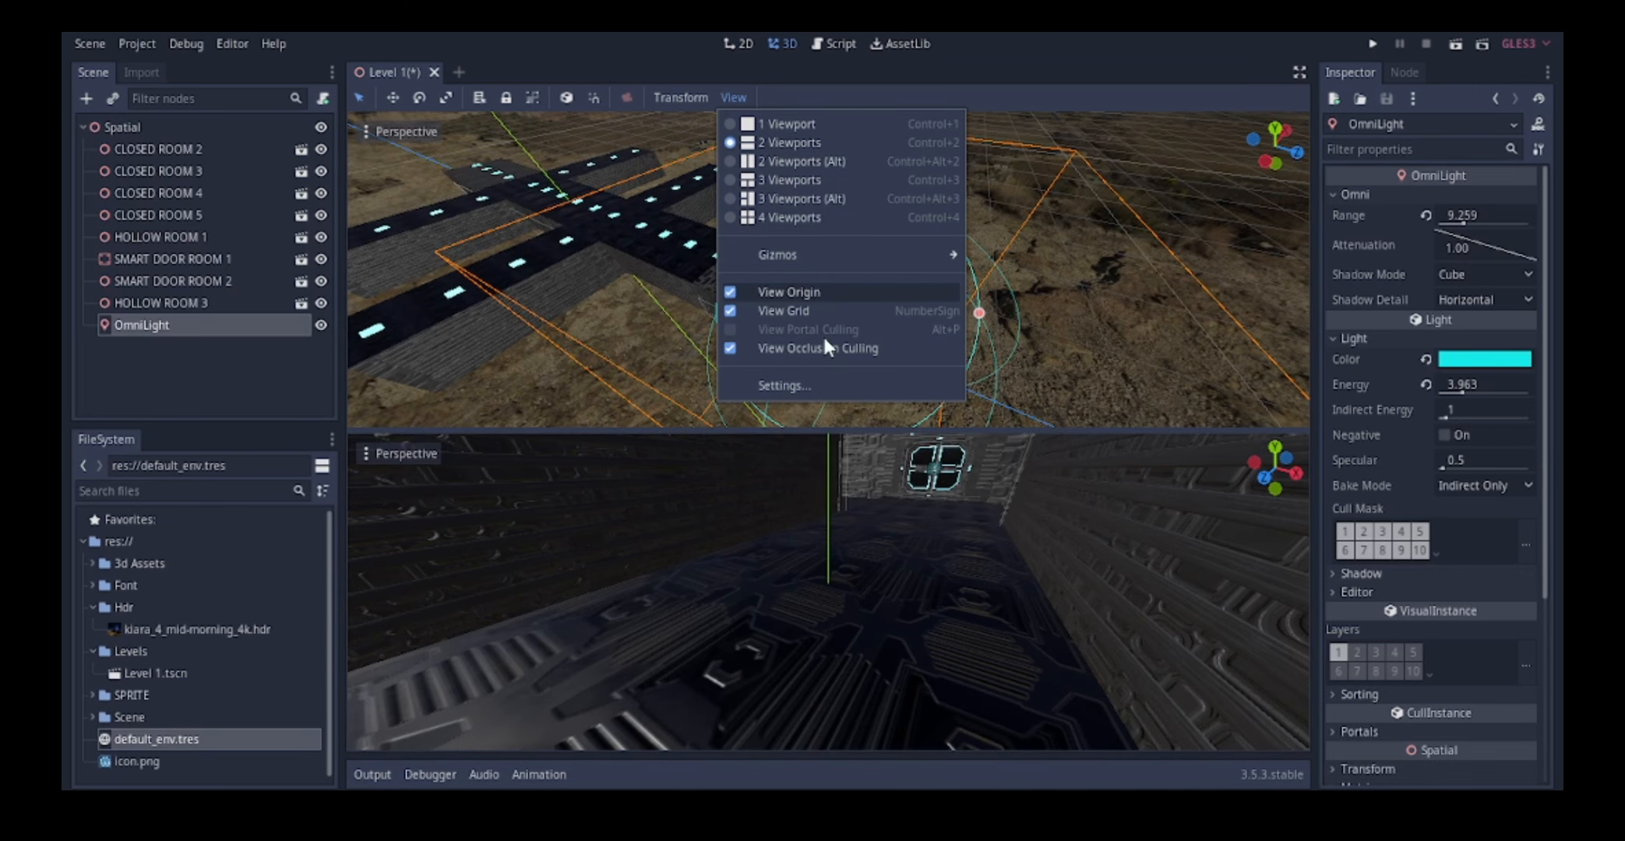
{"action": "middle_click_drag", "start_coordinate": [893, 565], "coordinate": [827, 476]}
{"action": "scroll", "coordinate": [784, 246], "scroll_direction": "up", "scroll_amount": 5}
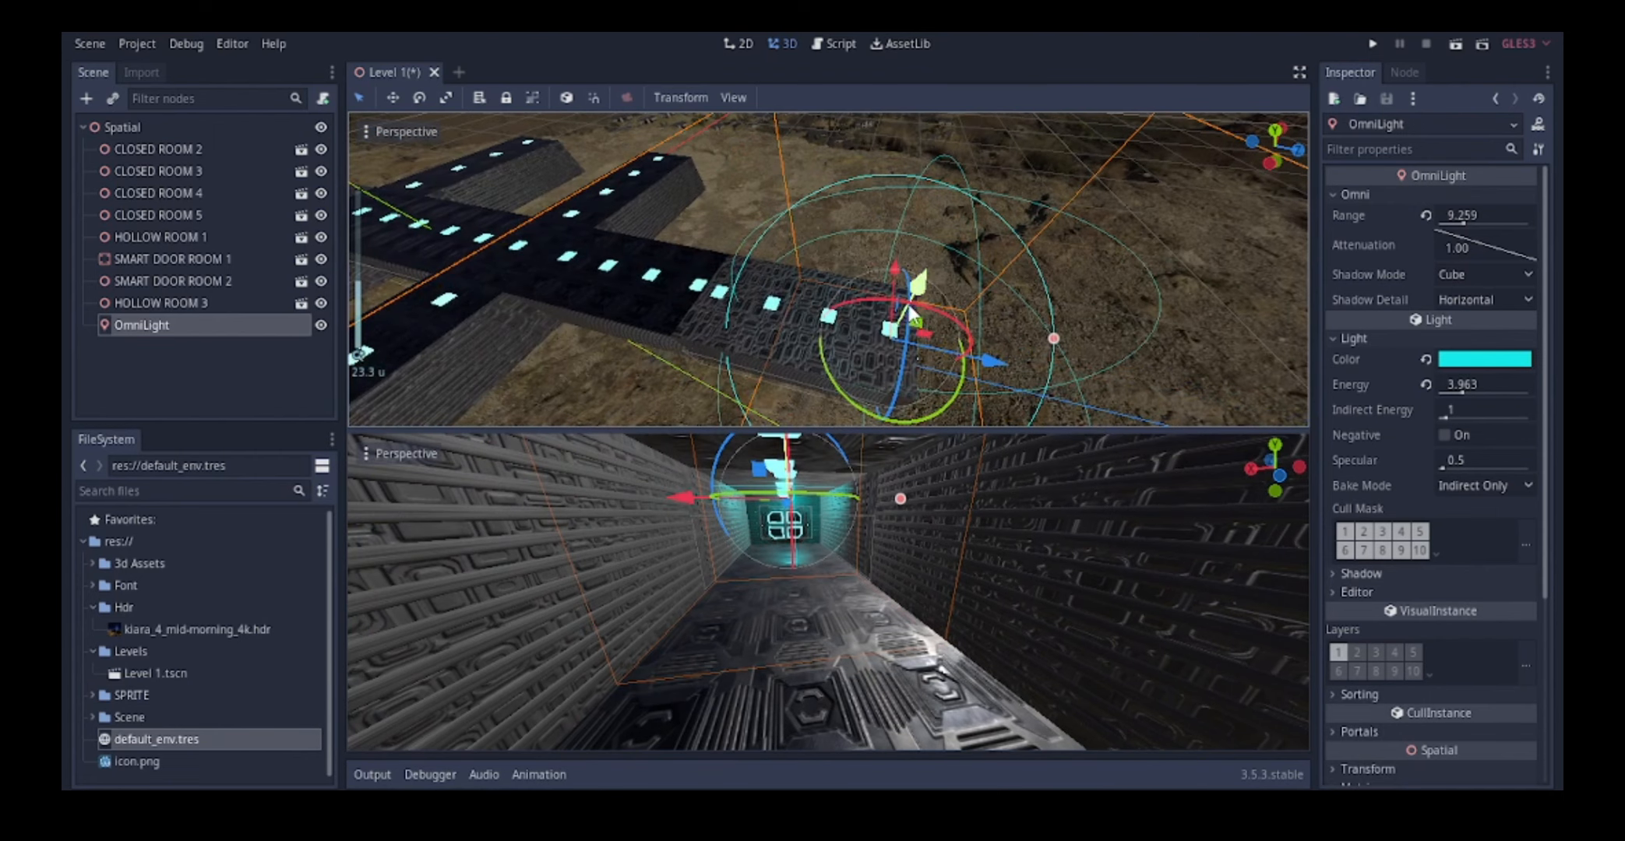
- Duplicate the OmniLight and move the copy about 8.5 units back along the corridor's Z axis
{"action": "middle_click_drag", "start_coordinate": [911, 273], "coordinate": [932, 292]}
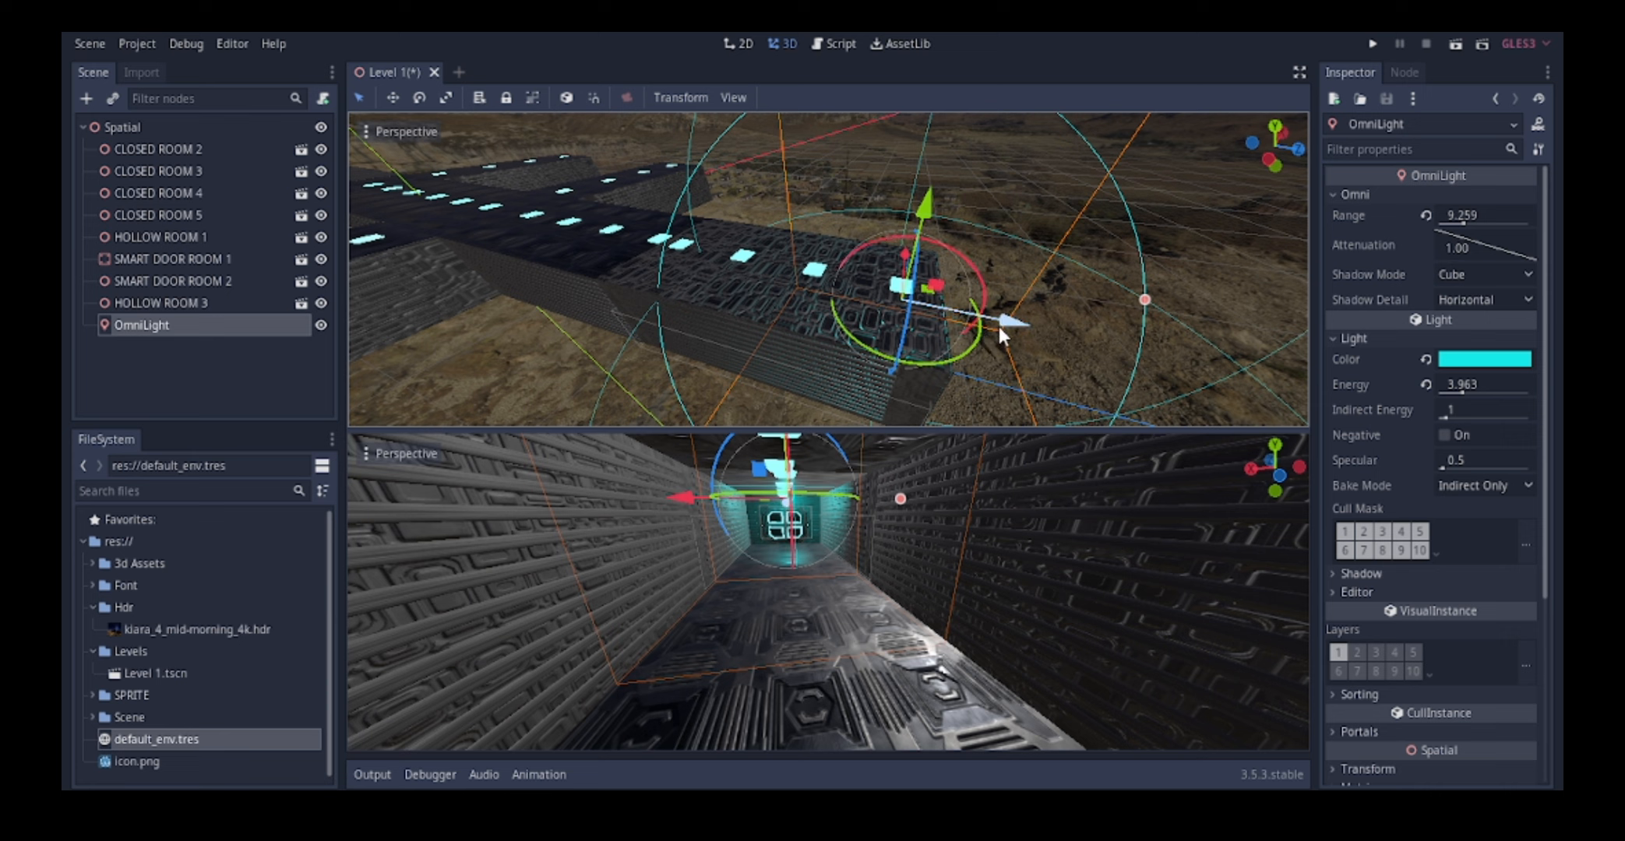
{"action": "key", "text": "ctrl+d"}
{"action": "left_click_drag", "start_coordinate": [1021, 324], "coordinate": [780, 330]}
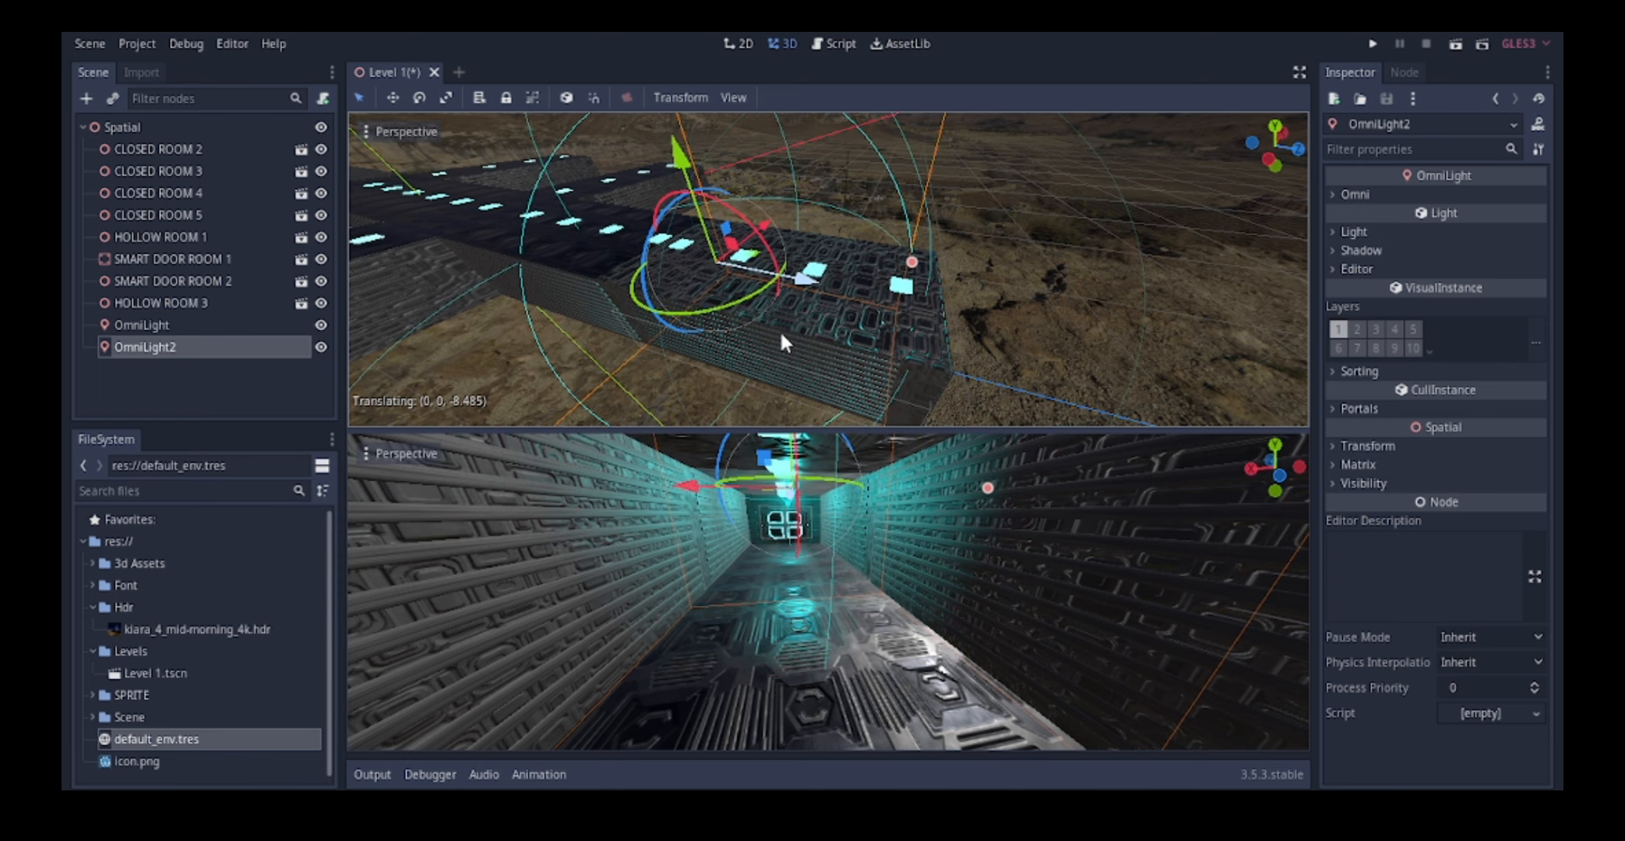
{"action": "scroll", "coordinate": [919, 605], "scroll_direction": "up", "scroll_amount": 3}
{"action": "scroll", "coordinate": [904, 584], "scroll_direction": "down", "scroll_amount": 2}
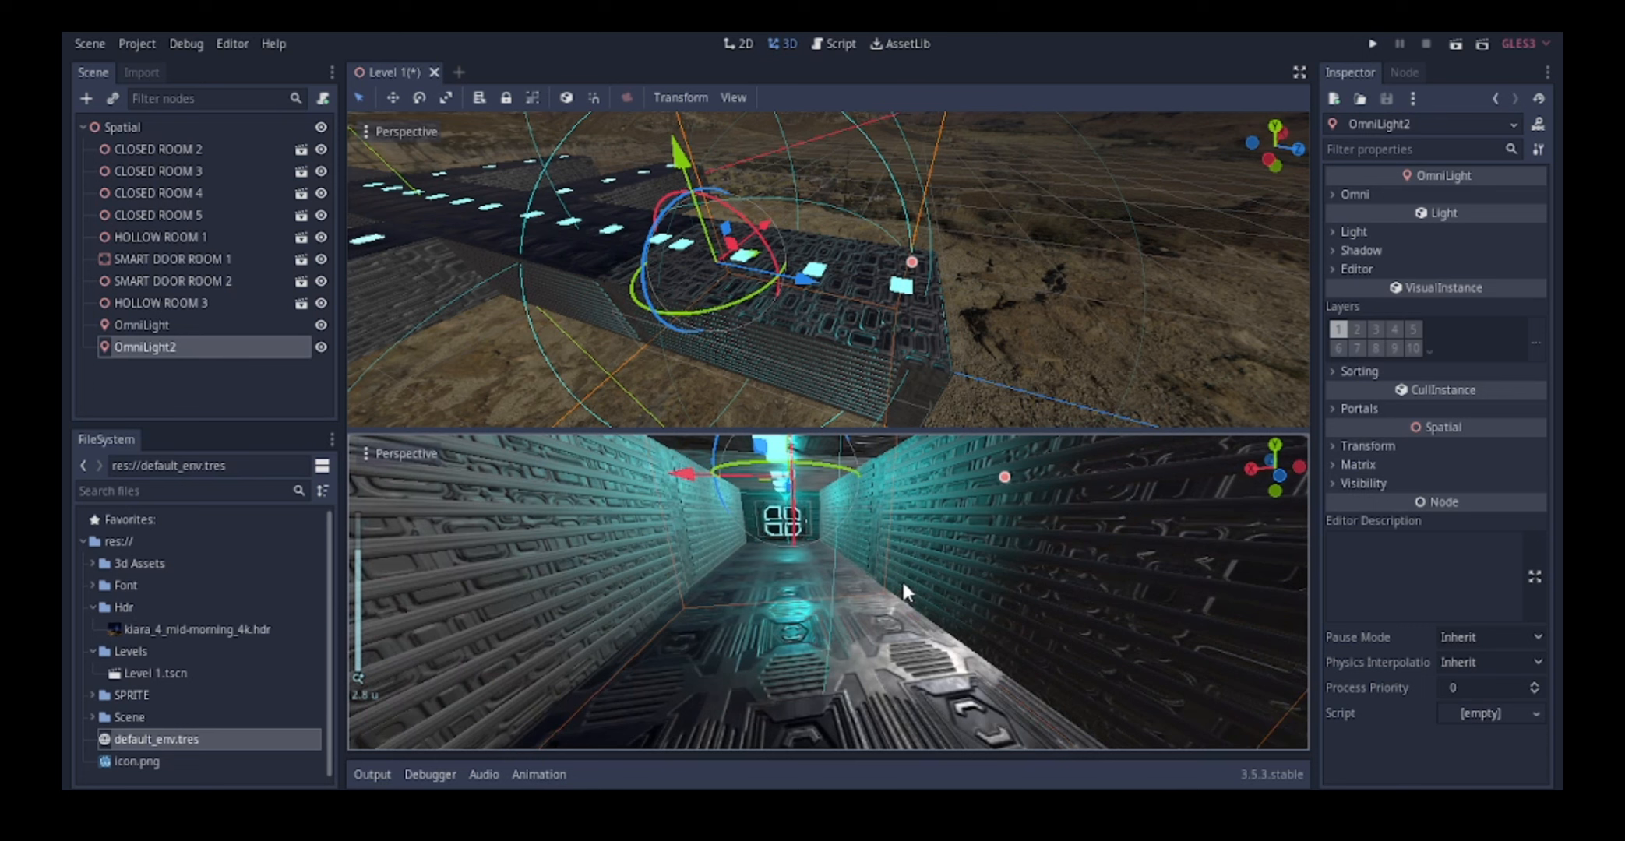
- Duplicate the second OmniLight and move the new copy farther along the corridor, away from the end door
{"action": "scroll", "coordinate": [754, 264], "scroll_direction": "down", "scroll_amount": 3}
{"action": "left_click_drag", "start_coordinate": [851, 269], "coordinate": [783, 290]}
{"action": "key", "text": "ctrl+d"}
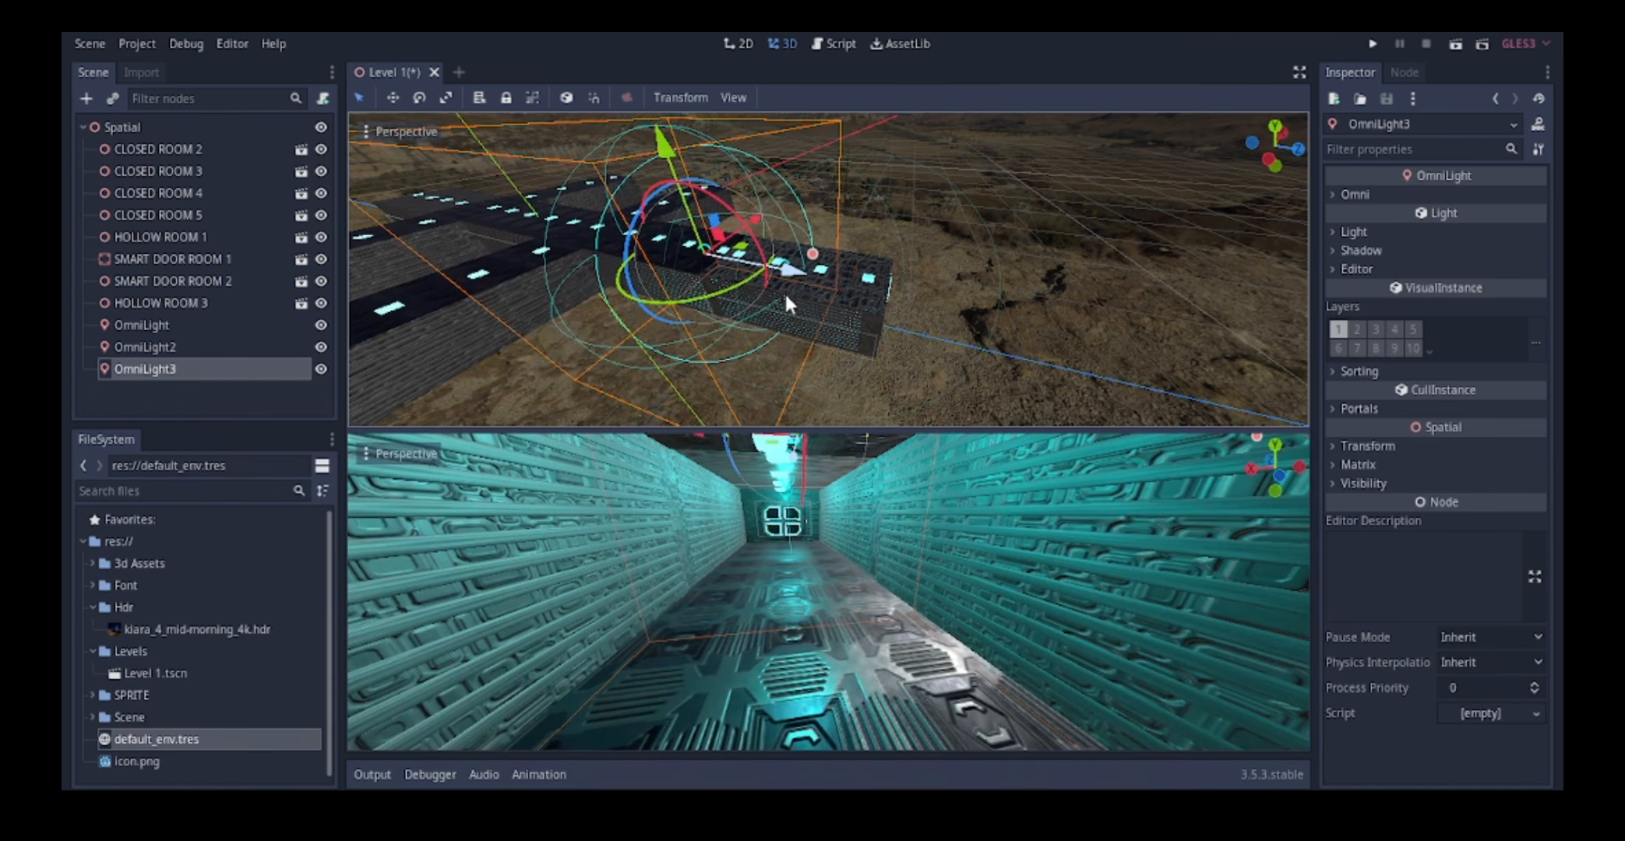
- Duplicate the third OmniLight and move the copy farther back along the corridor, toward the junction
{"action": "scroll", "coordinate": [828, 545], "scroll_direction": "down", "scroll_amount": 6}
{"action": "scroll", "coordinate": [827, 538], "scroll_direction": "up", "scroll_amount": 5}
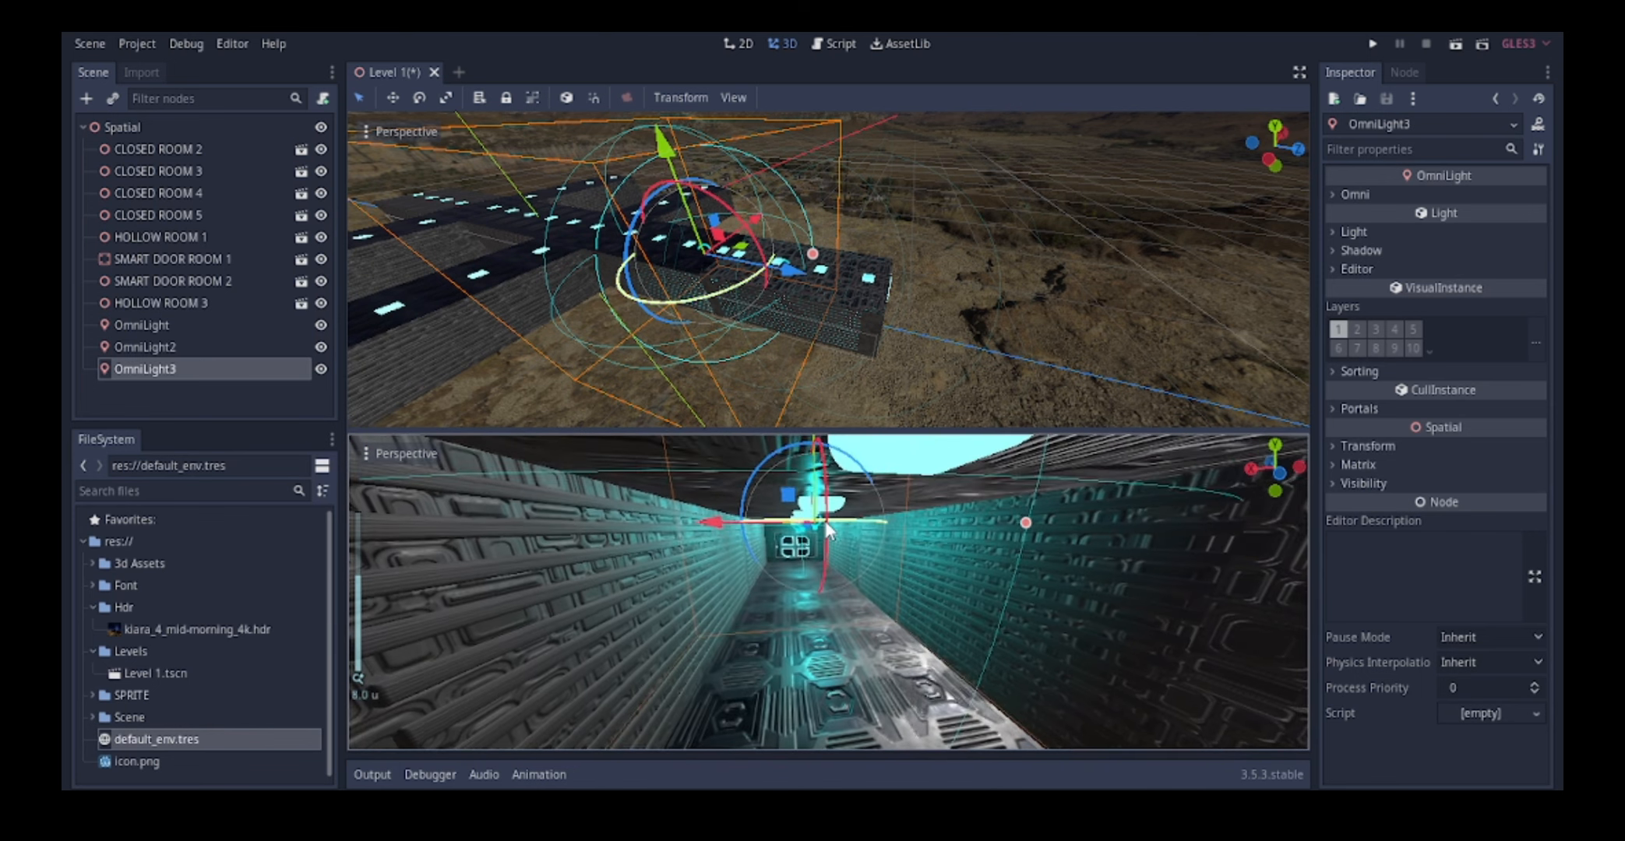
{"action": "scroll", "coordinate": [718, 369], "scroll_direction": "up", "scroll_amount": 3}
{"action": "middle_click_drag", "start_coordinate": [718, 369], "coordinate": [1087, 274]}
{"action": "key", "text": "ctrl+d"}
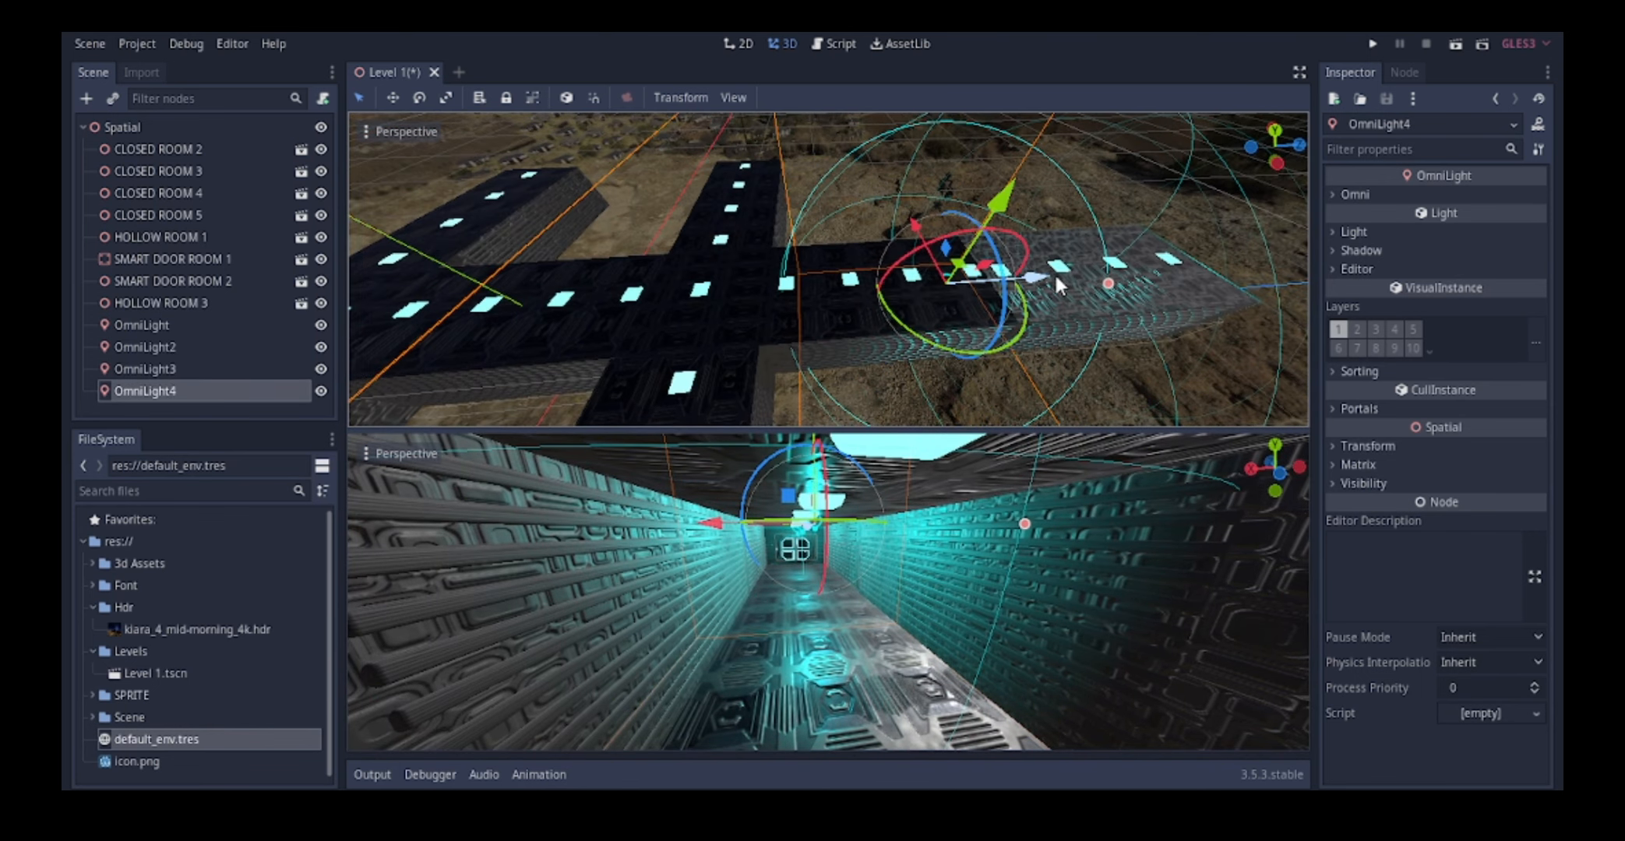
{"action": "left_click_drag", "start_coordinate": [1038, 277], "coordinate": [955, 302]}
{"action": "scroll", "coordinate": [863, 369], "scroll_direction": "up", "scroll_amount": 5}
{"action": "scroll", "coordinate": [885, 382], "scroll_direction": "down", "scroll_amount": 5}
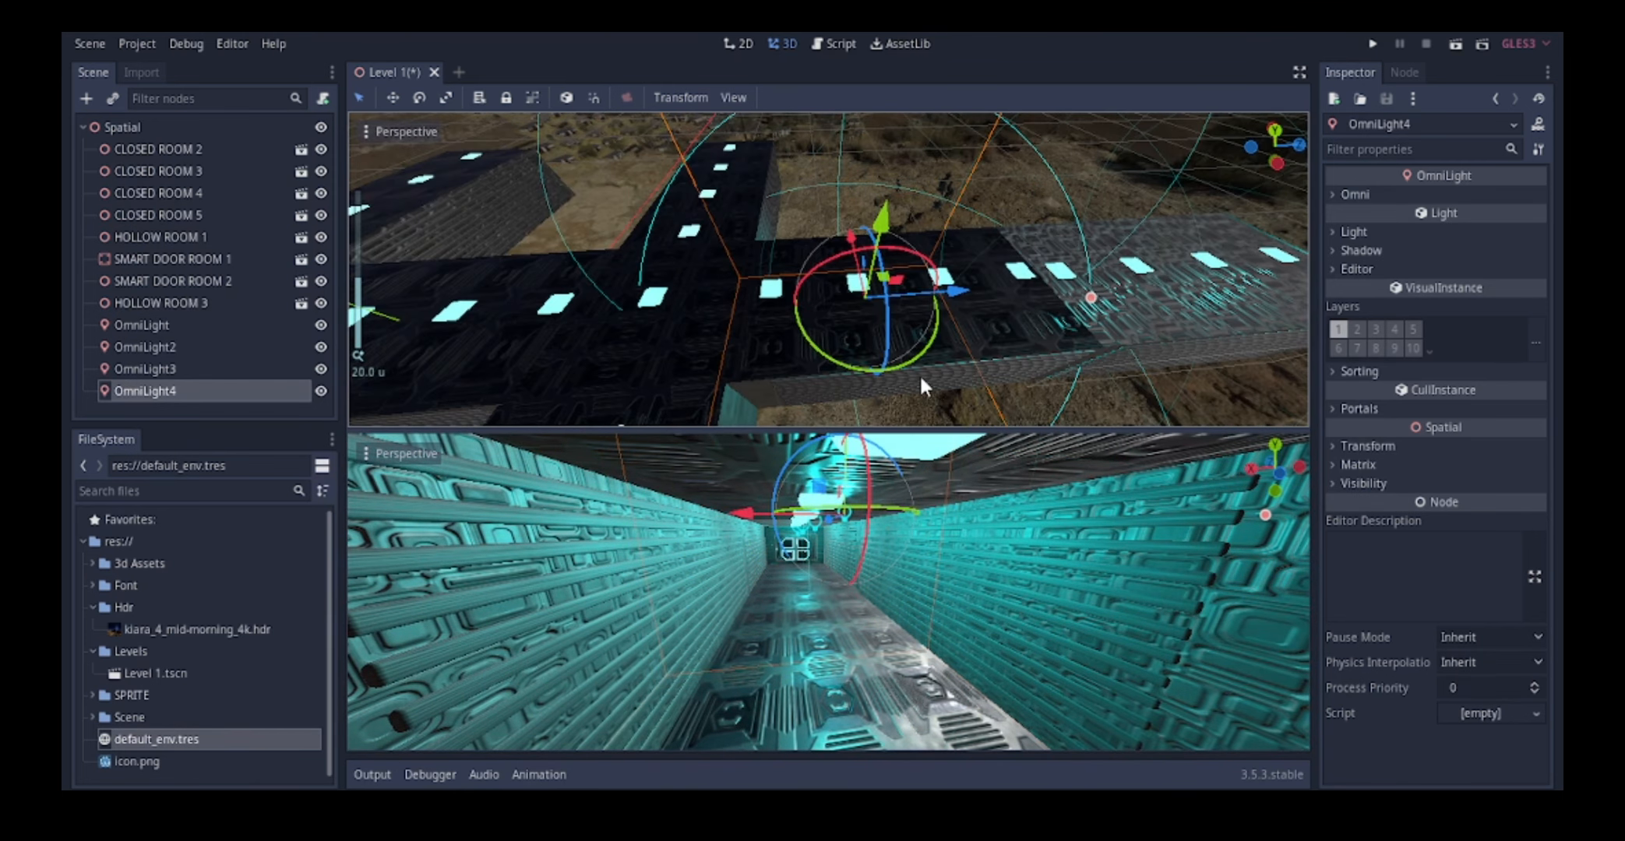
{"action": "key", "text": "ctrl+d"}
{"action": "left_click", "coordinate": [938, 296]}
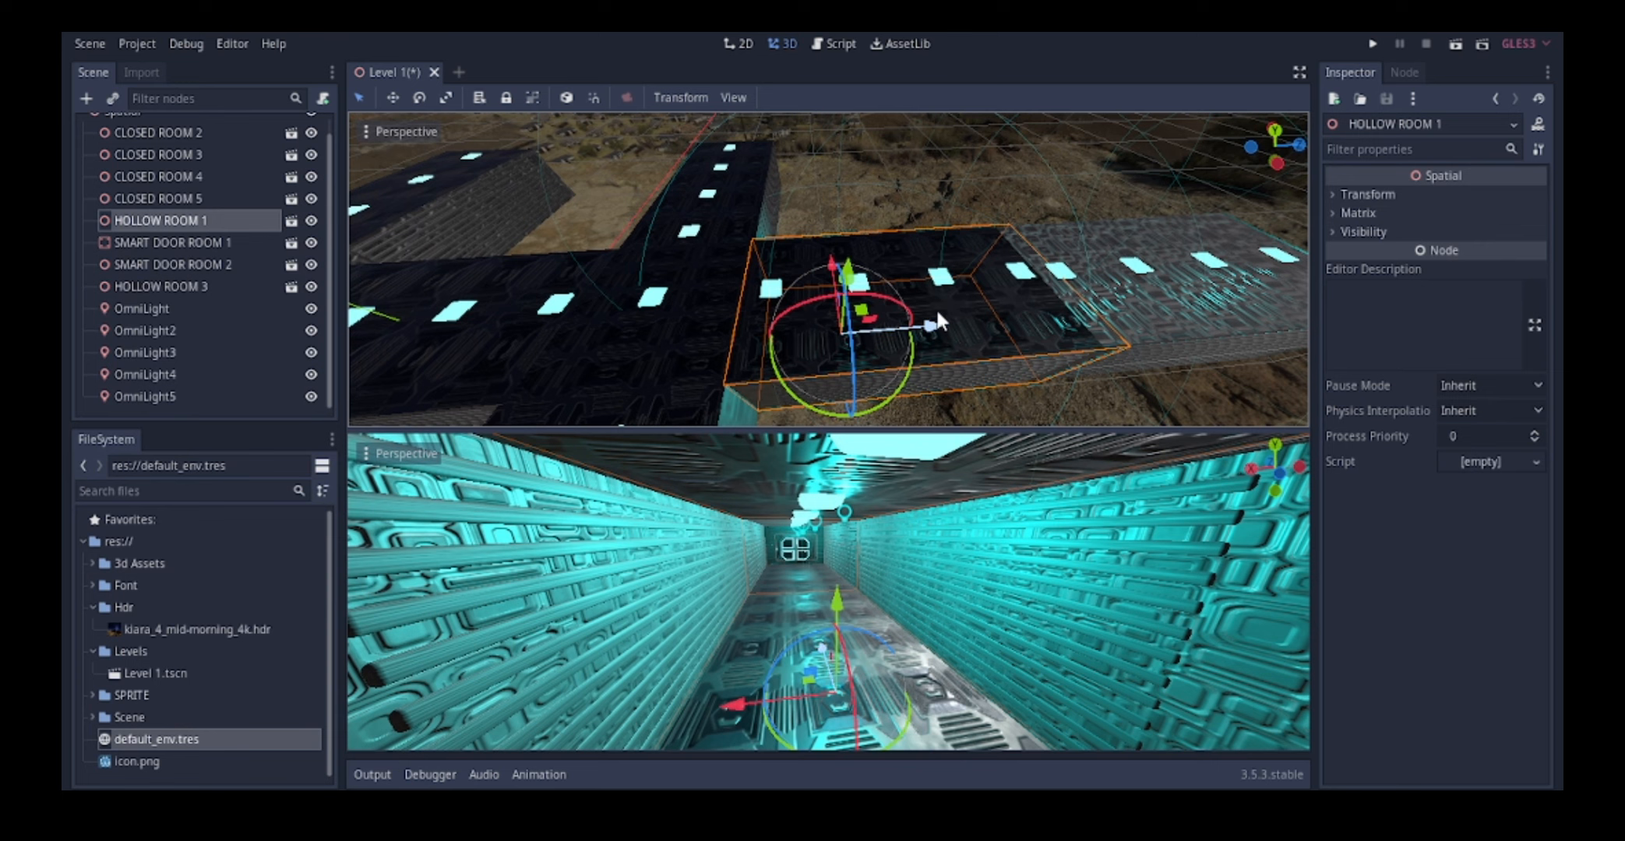
{"action": "key", "text": "ctrl+z"}
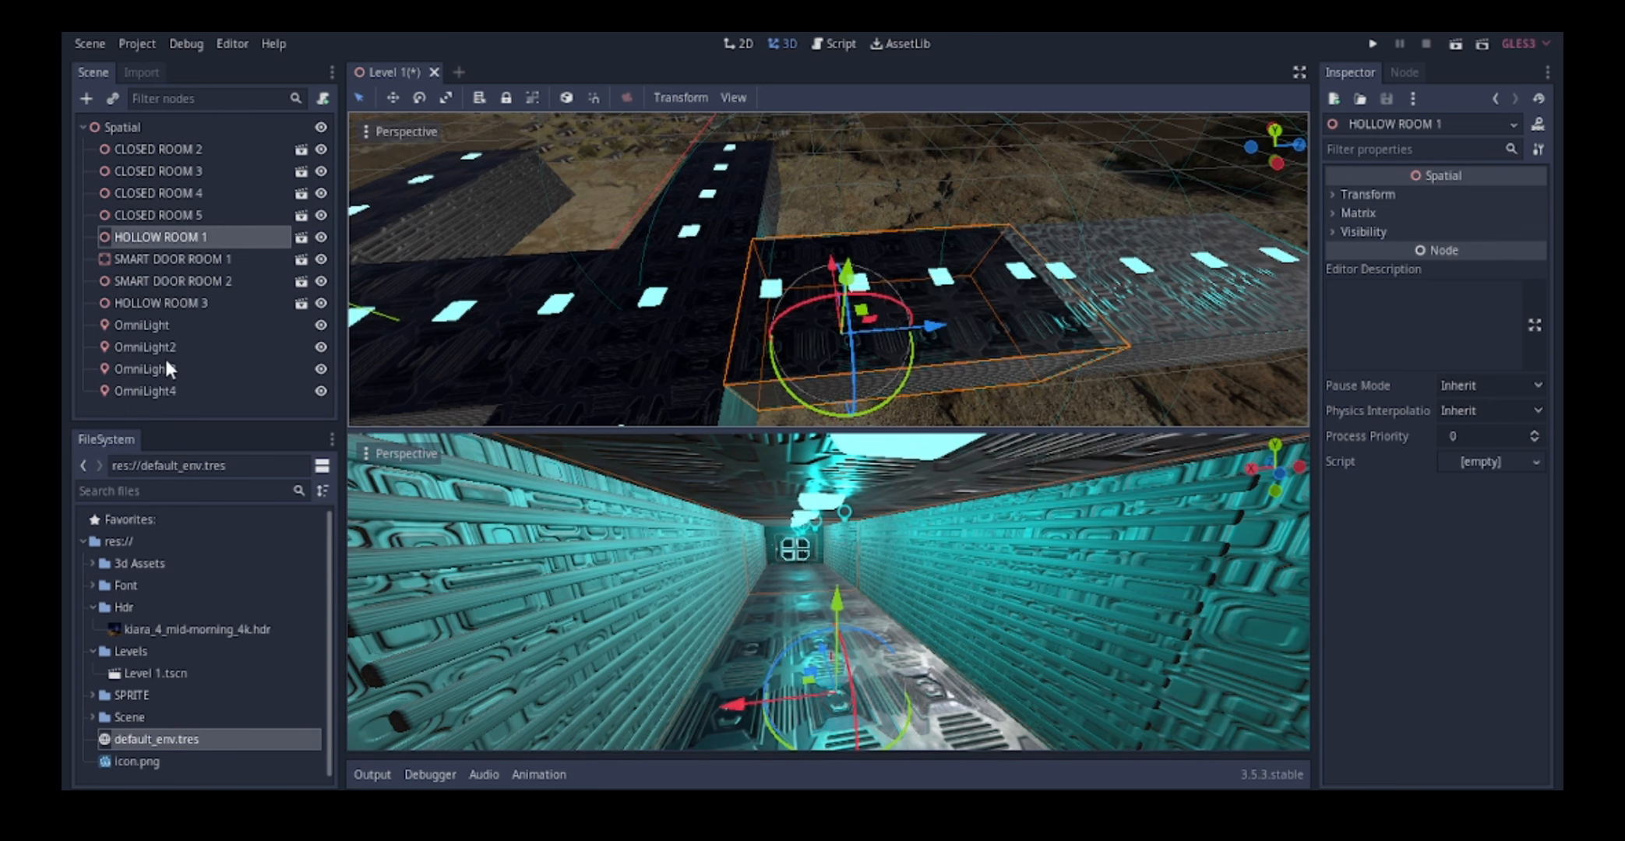
- Select the fourth OmniLight and shift it slightly closer to the corridor junction
{"action": "left_click", "coordinate": [160, 389]}
{"action": "left_click_drag", "start_coordinate": [958, 293], "coordinate": [907, 297]}
{"action": "scroll", "coordinate": [845, 247], "scroll_direction": "down", "scroll_amount": 2}
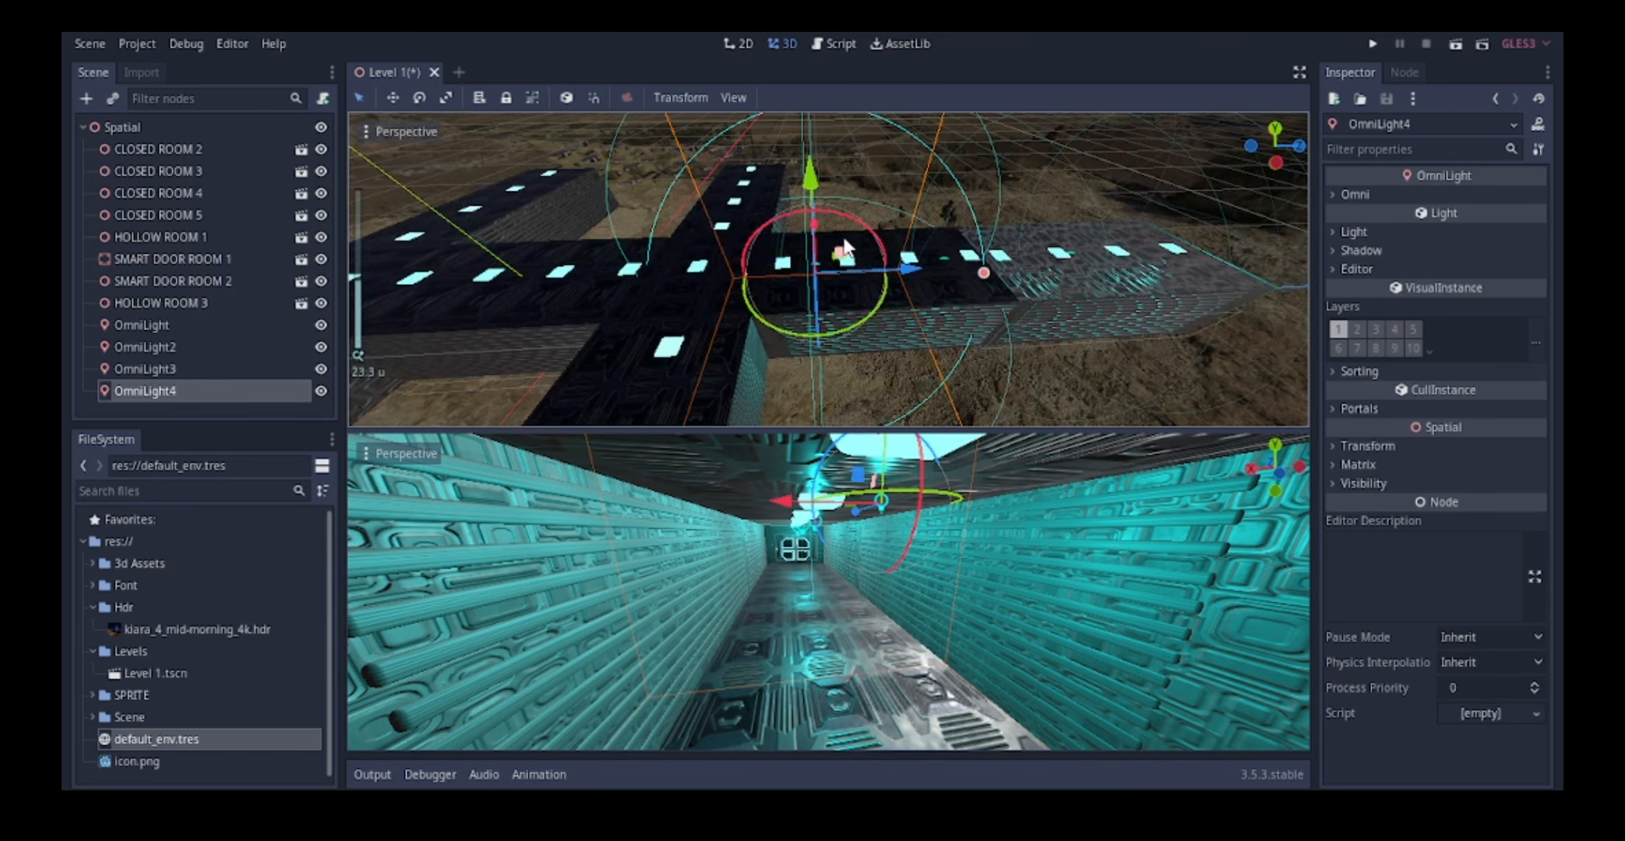
- Duplicate the fourth OmniLight and move the copy along the Z axis to the ceiling lamp at the junction
{"action": "middle_click_drag", "start_coordinate": [844, 240], "coordinate": [807, 190]}
{"action": "scroll", "coordinate": [927, 200], "scroll_direction": "up", "scroll_amount": 2}
{"action": "middle_click_drag", "start_coordinate": [965, 241], "coordinate": [930, 262]}
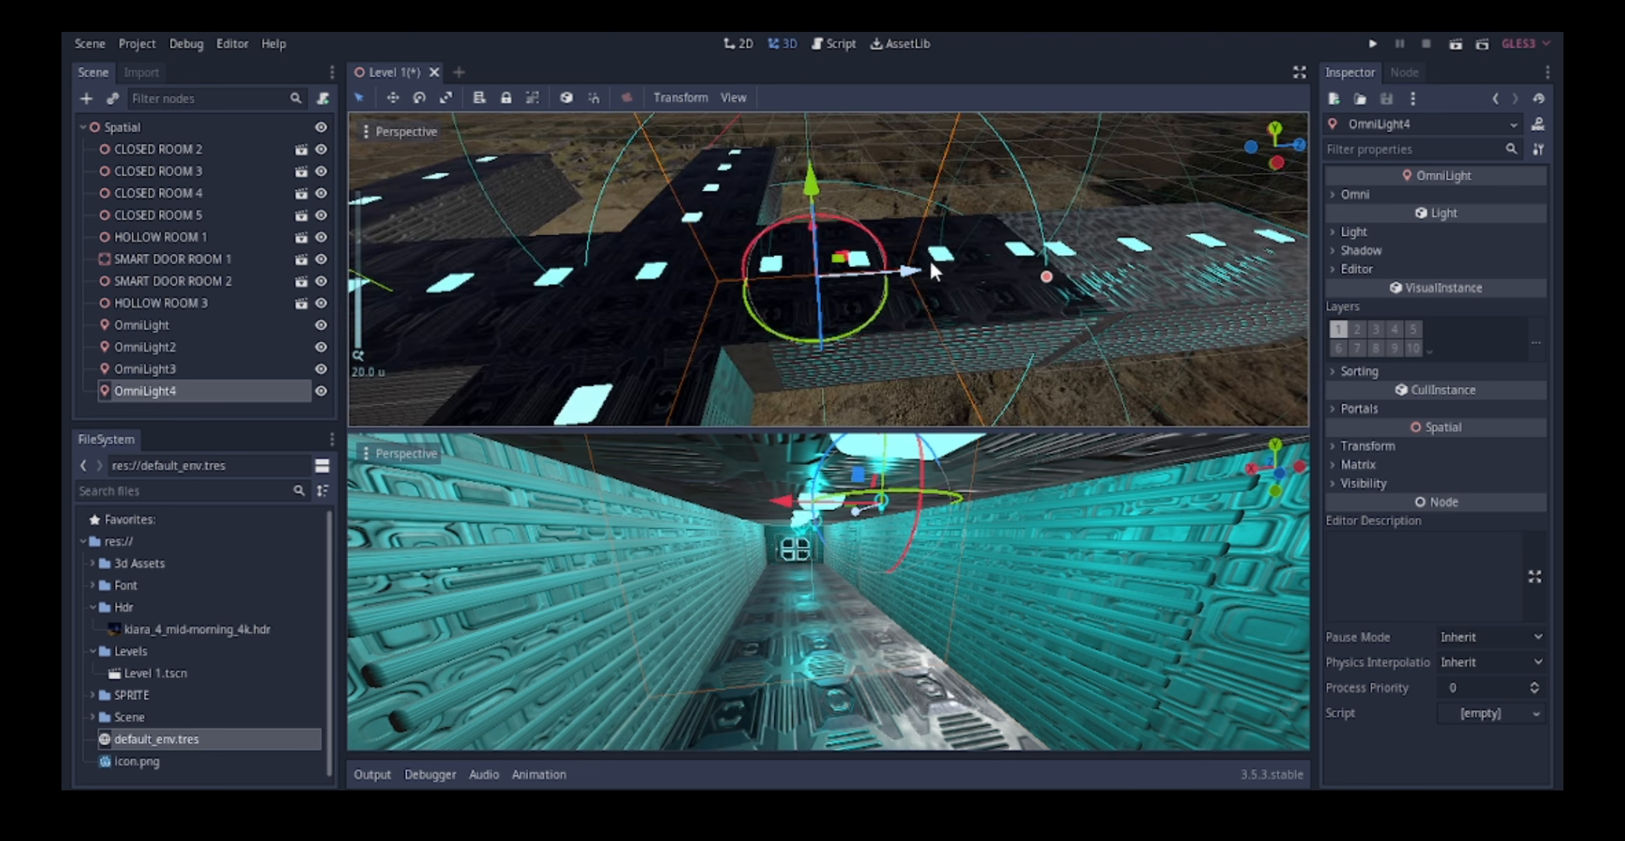
{"action": "left_click_drag", "start_coordinate": [931, 263], "coordinate": [766, 289]}
{"action": "key", "text": "ctrl+d"}
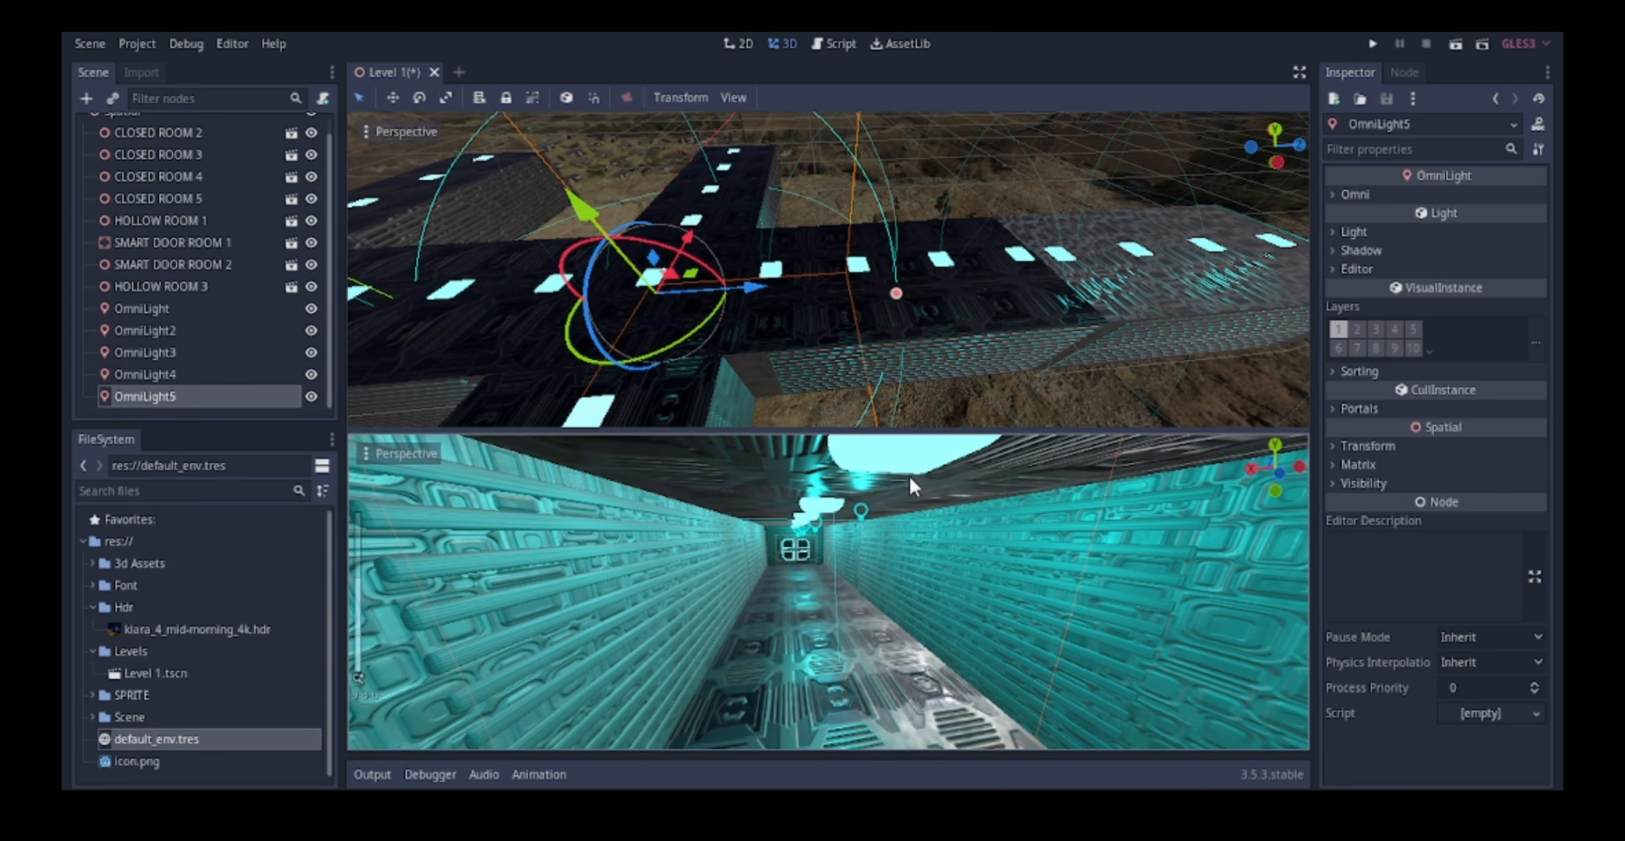
- Examine the lighting inside the corridor and around the junction, including the building's exterior, in the lower viewport
{"action": "scroll", "coordinate": [911, 481], "scroll_direction": "down", "scroll_amount": 6}
{"action": "middle_click_drag", "start_coordinate": [928, 537], "coordinate": [990, 543]}
{"action": "scroll", "coordinate": [1031, 541], "scroll_direction": "up", "scroll_amount": 4}
{"action": "scroll", "coordinate": [1080, 572], "scroll_direction": "up", "scroll_amount": 4}
{"action": "middle_click_drag", "start_coordinate": [1080, 572], "coordinate": [1136, 630], "text": "shift"}
{"action": "scroll", "coordinate": [1002, 588], "scroll_direction": "up", "scroll_amount": 4}
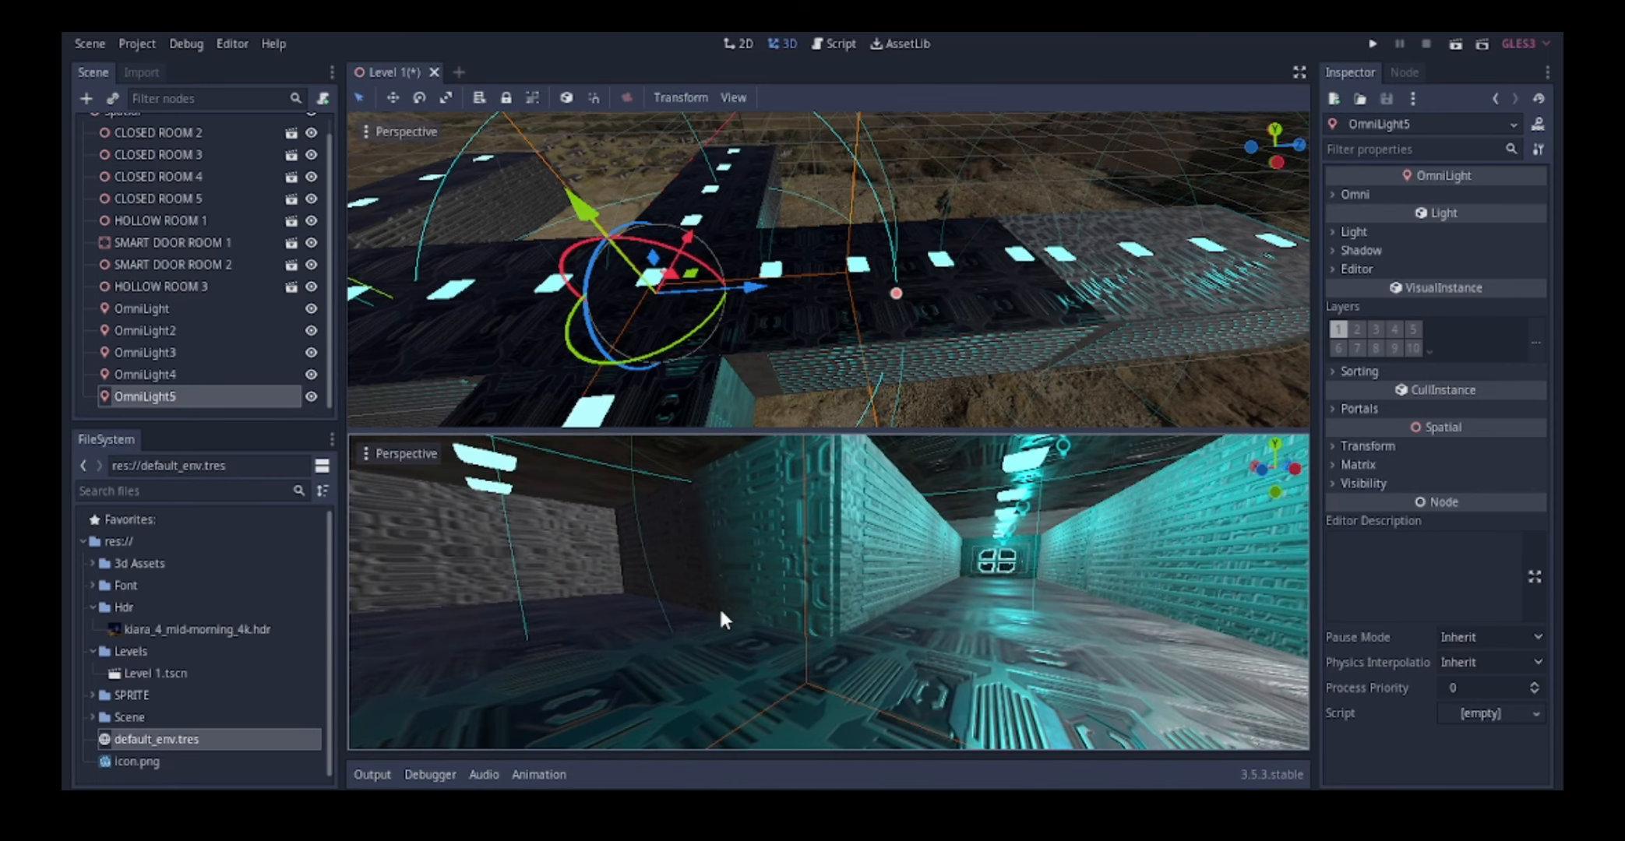
{"action": "scroll", "coordinate": [721, 611], "scroll_direction": "up", "scroll_amount": 3}
{"action": "middle_click_drag", "start_coordinate": [721, 612], "coordinate": [982, 623]}
{"action": "scroll", "coordinate": [900, 601], "scroll_direction": "down", "scroll_amount": 7}
{"action": "scroll", "coordinate": [975, 621], "scroll_direction": "up", "scroll_amount": 3}
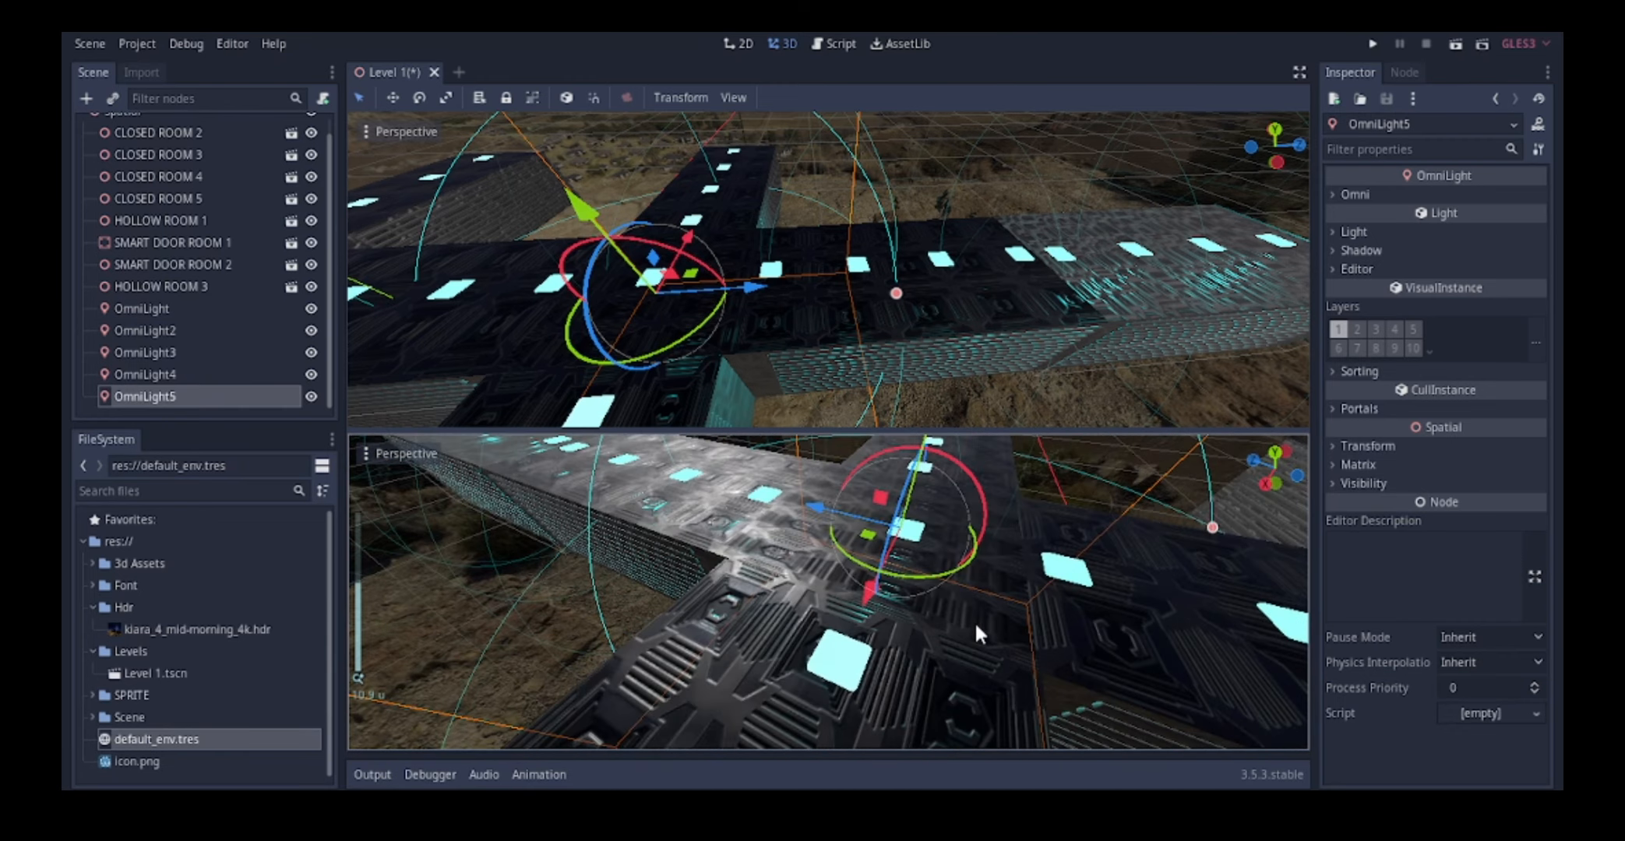
- Duplicate the fifth OmniLight and move the copy along the Z axis into the corridor section between the junction and the end door
{"action": "key", "text": "ctrl+d"}
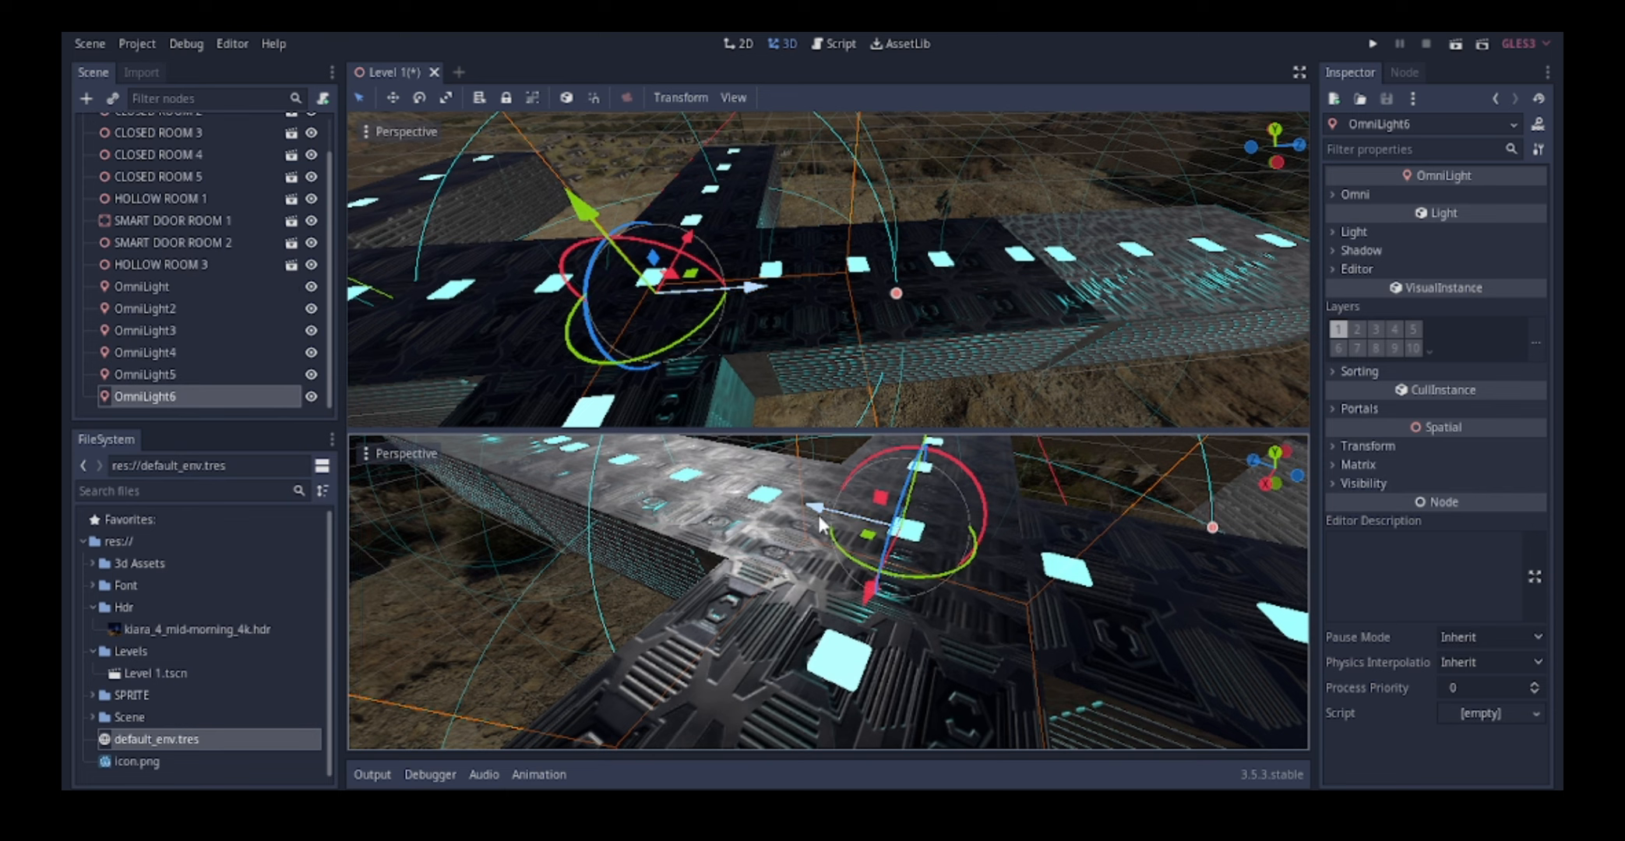
{"action": "left_click_drag", "start_coordinate": [818, 516], "coordinate": [619, 505]}
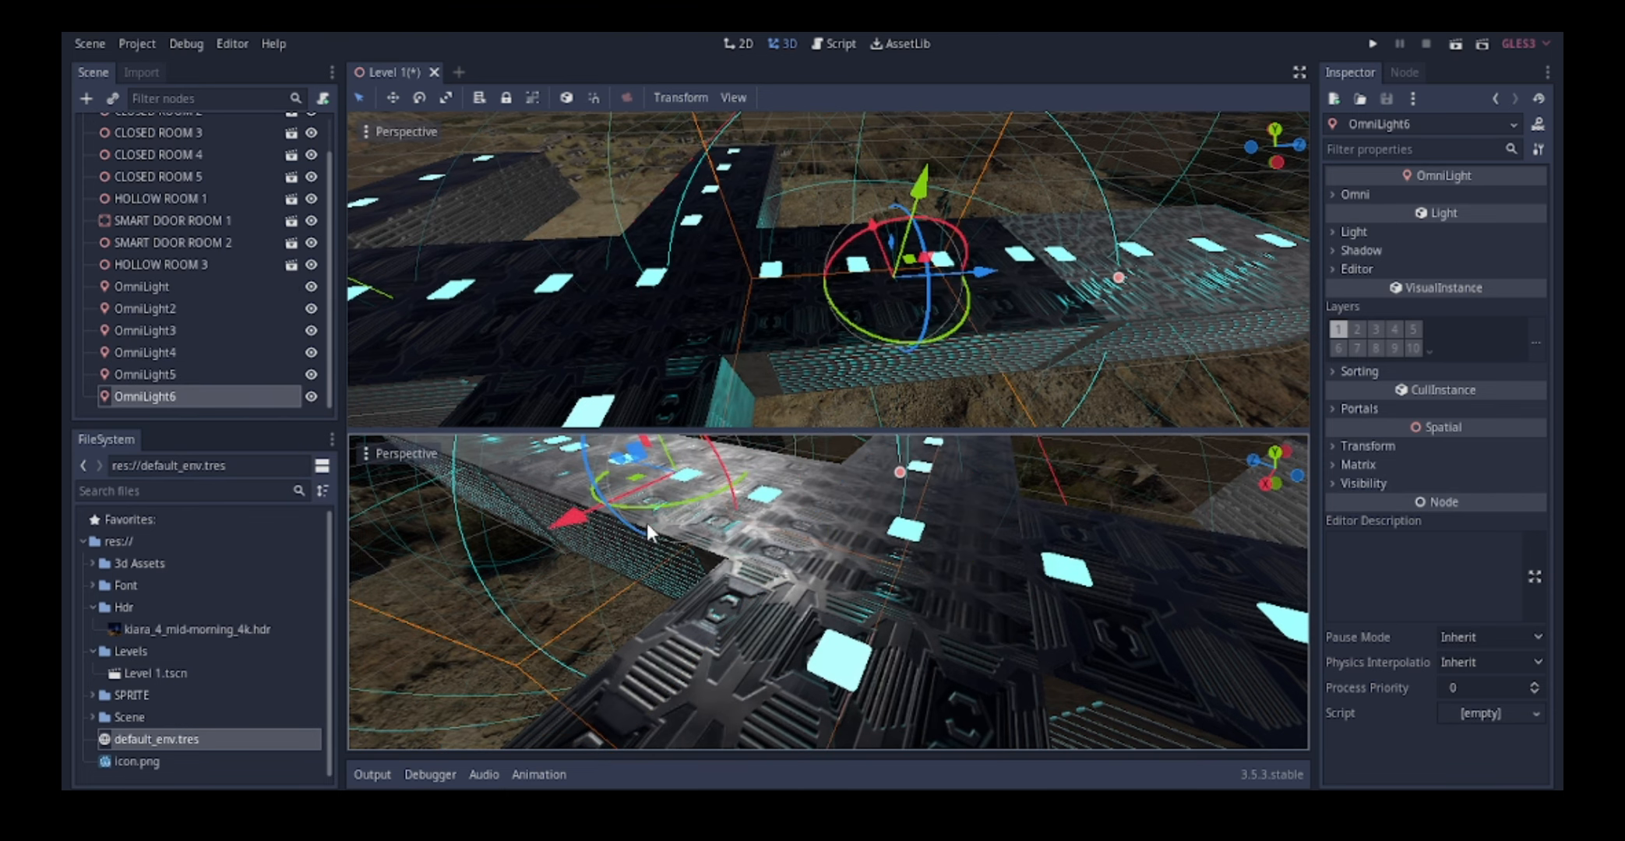
{"action": "middle_click_drag", "start_coordinate": [646, 522], "coordinate": [1117, 629], "text": "shift"}
{"action": "scroll", "coordinate": [1102, 612], "scroll_direction": "up", "scroll_amount": 3}
{"action": "middle_click_drag", "start_coordinate": [897, 526], "coordinate": [766, 485]}
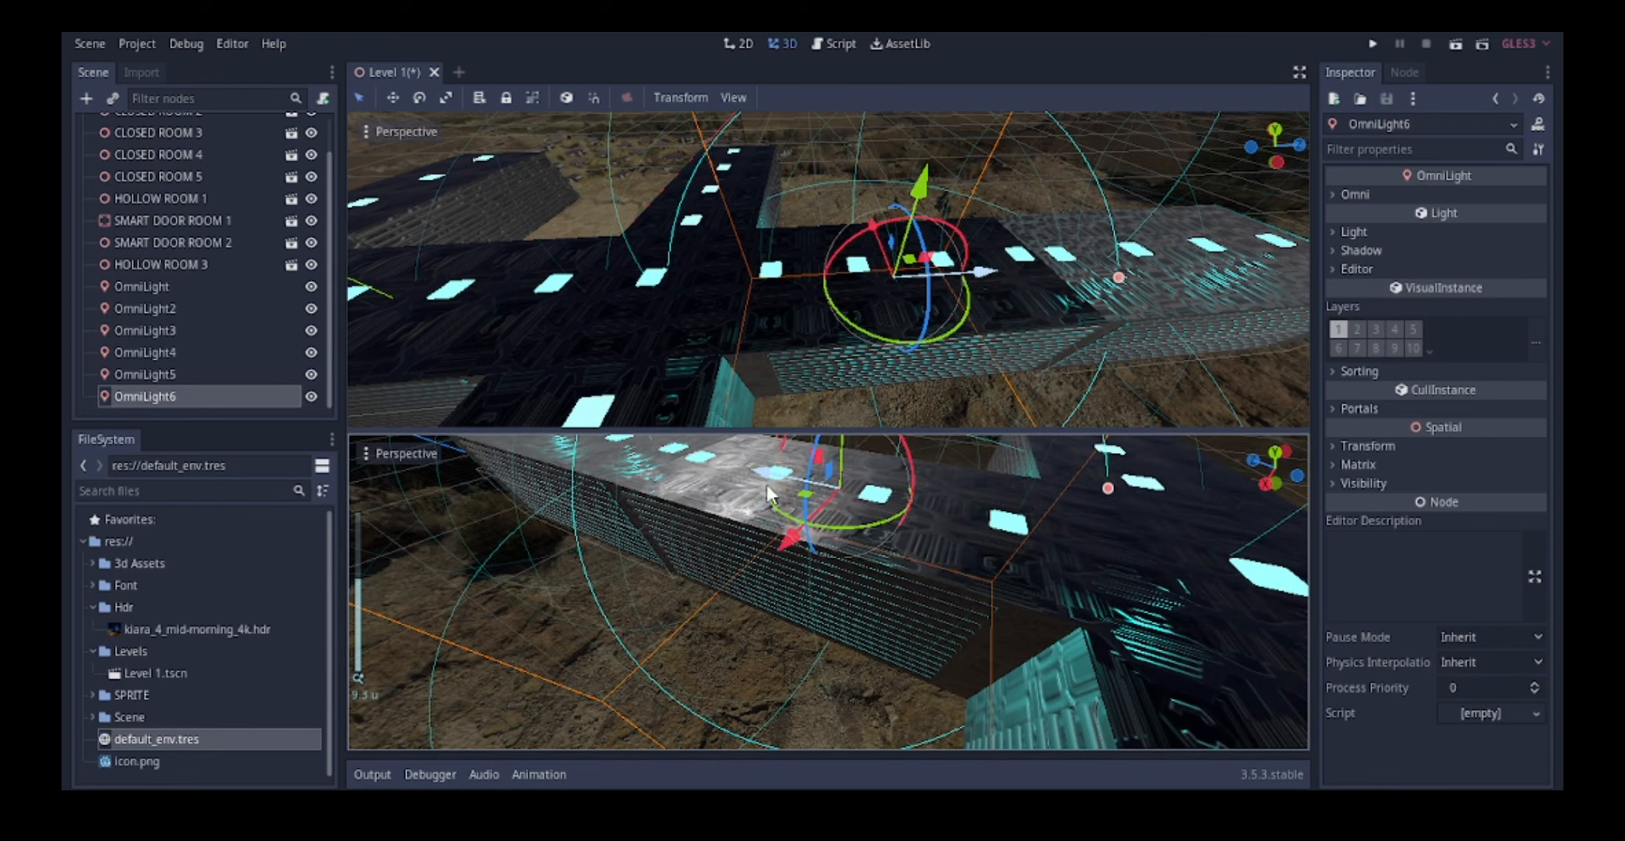
{"action": "left_click_drag", "start_coordinate": [771, 477], "coordinate": [810, 485]}
- Duplicate the sixth OmniLight, move the copy to the junction, and undo that move
{"action": "scroll", "coordinate": [913, 549], "scroll_direction": "up", "scroll_amount": 8}
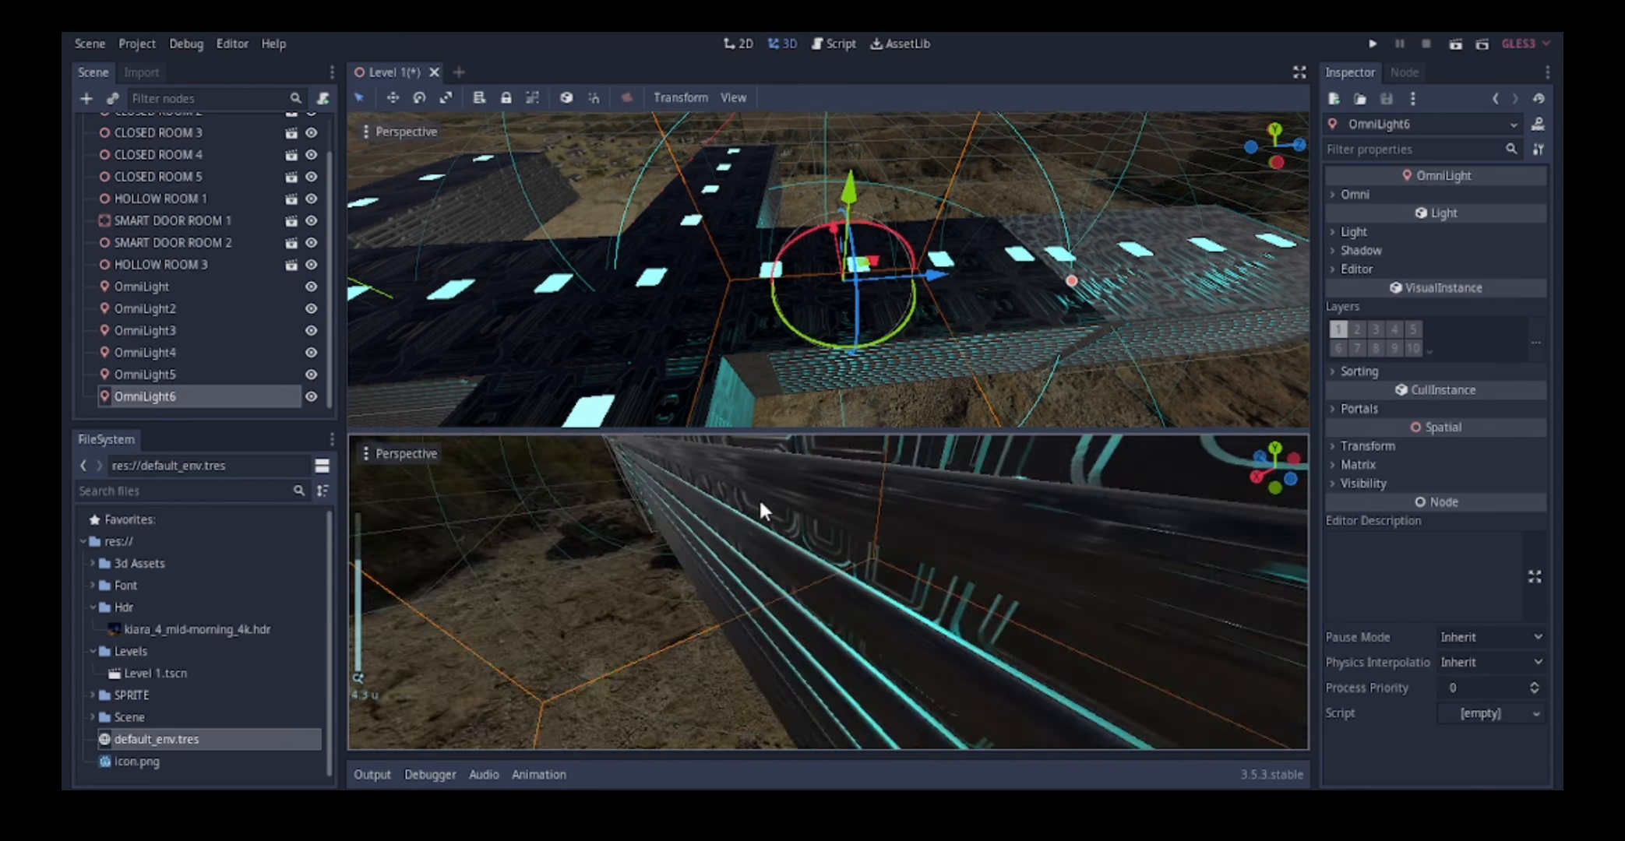
{"action": "mouse_move", "coordinate": [697, 492]}
{"action": "middle_mouse_down"}
{"action": "mouse_move", "coordinate": [875, 573]}
{"action": "mouse_move", "coordinate": [1240, 577]}
{"action": "mouse_move", "coordinate": [1274, 616]}
{"action": "mouse_move", "coordinate": [857, 537]}
{"action": "mouse_move", "coordinate": [696, 446]}
{"action": "mouse_move", "coordinate": [679, 461]}
{"action": "mouse_move", "coordinate": [722, 477]}
{"action": "middle_mouse_up"}
{"action": "scroll", "coordinate": [1239, 578], "scroll_direction": "down", "scroll_amount": 10}
{"action": "scroll", "coordinate": [1242, 581], "scroll_direction": "down", "scroll_amount": 6}
{"action": "scroll", "coordinate": [695, 446], "scroll_direction": "down", "scroll_amount": 4}
{"action": "scroll", "coordinate": [723, 466], "scroll_direction": "down", "scroll_amount": 4}
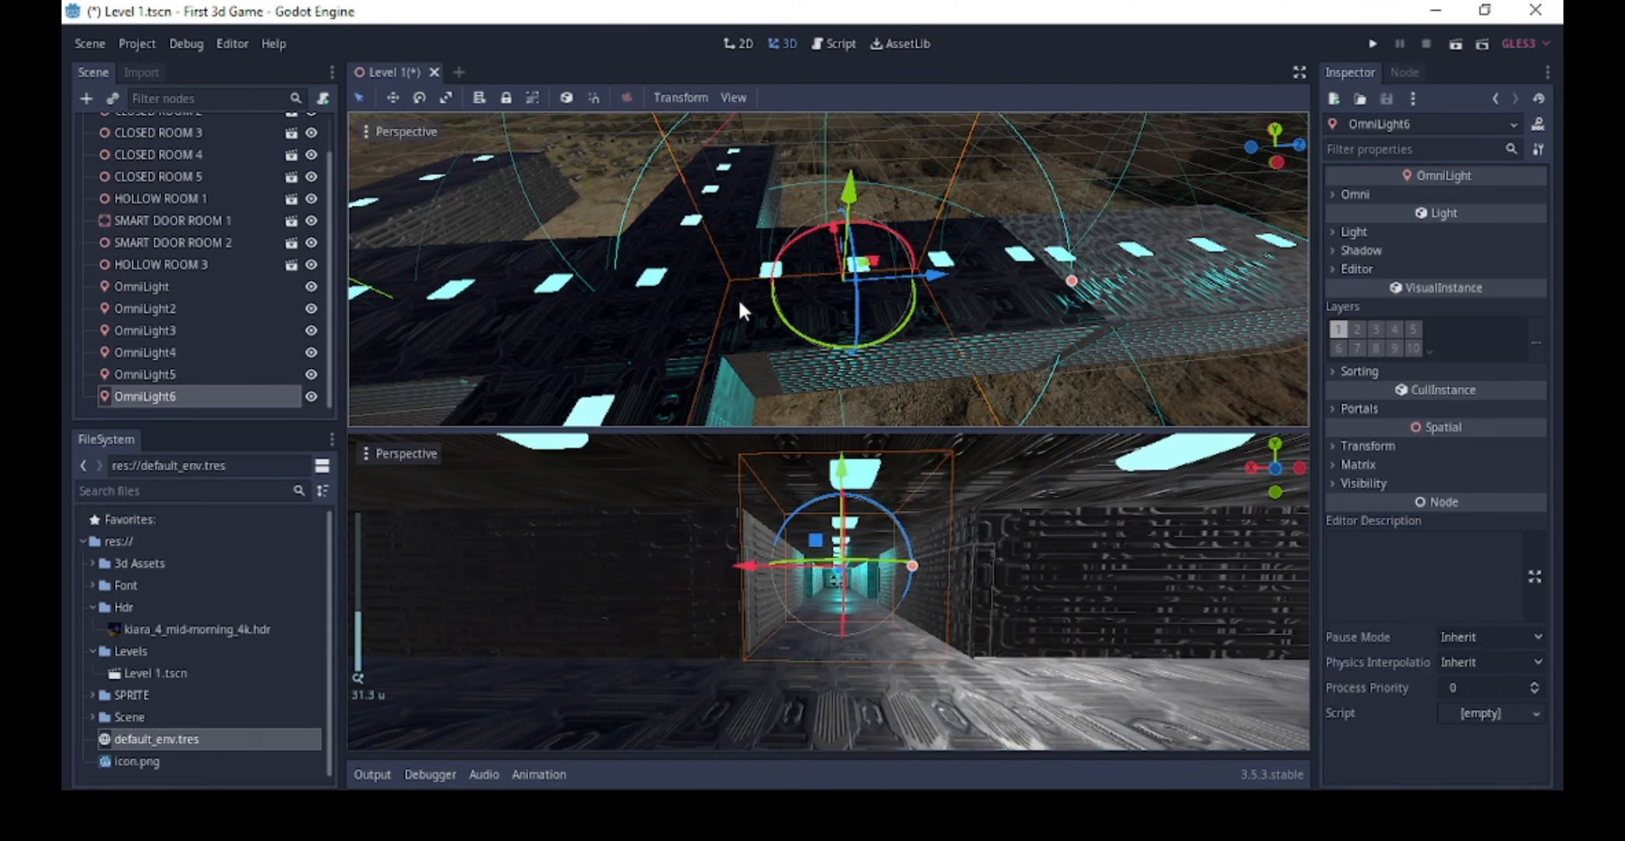
{"action": "left_click_drag", "start_coordinate": [922, 272], "coordinate": [762, 293]}
{"action": "key", "text": "ctrl+d"}
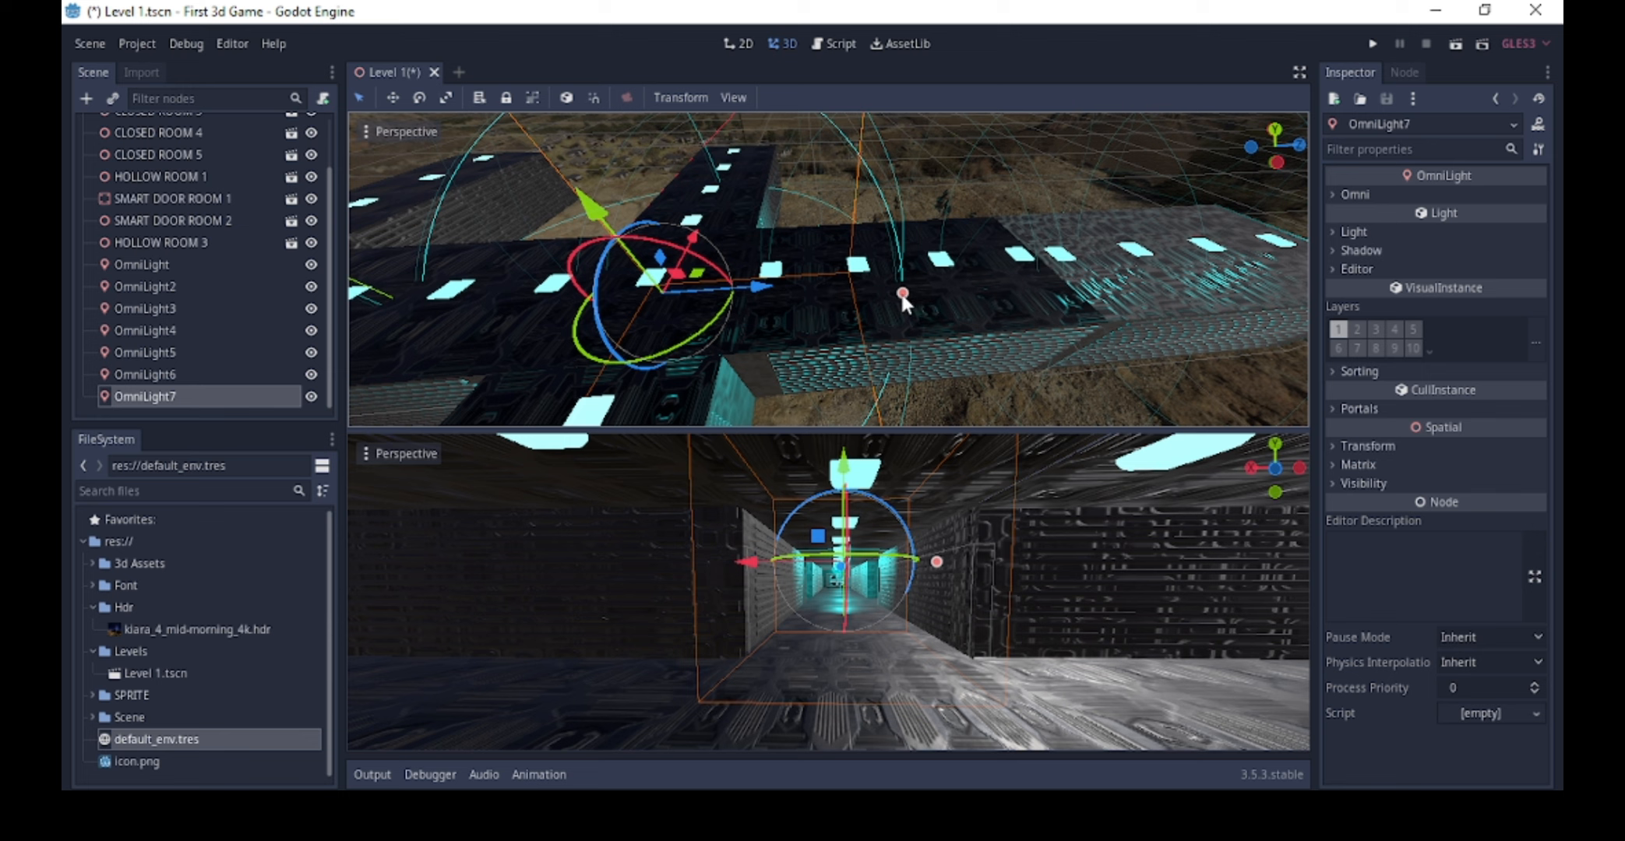
{"action": "middle_click_drag", "start_coordinate": [902, 296], "coordinate": [883, 285], "text": "shift"}
{"action": "key", "text": "ctrl+z"}
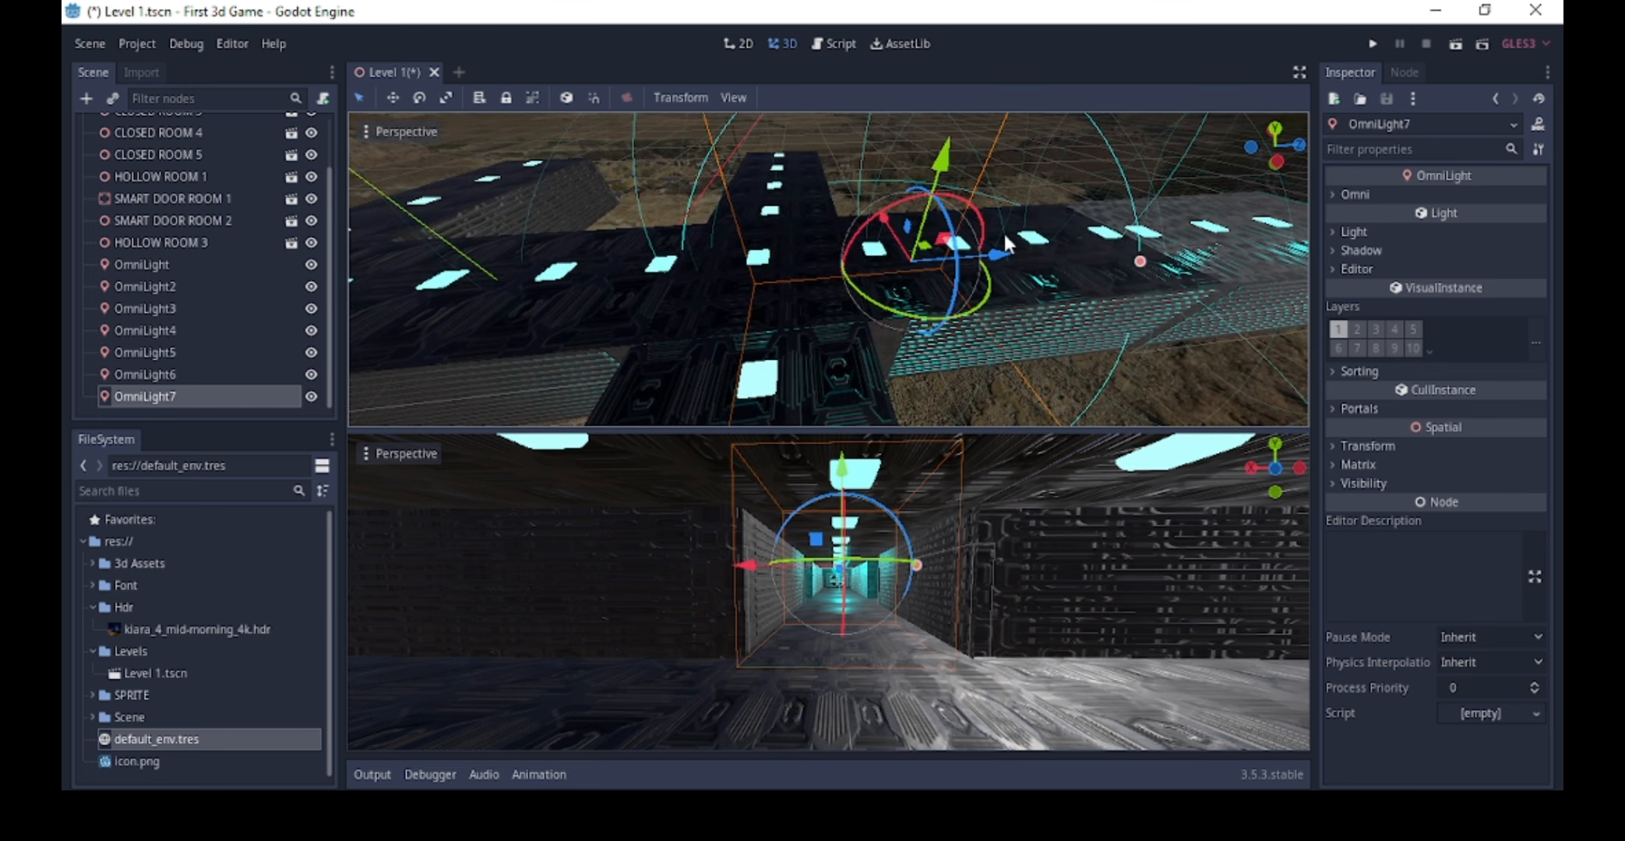
- Shift the seventh OmniLight slightly toward the end door, duplicate it, and move the new copy along the Z axis to the junction
{"action": "left_click_drag", "start_coordinate": [935, 248], "coordinate": [1050, 297]}
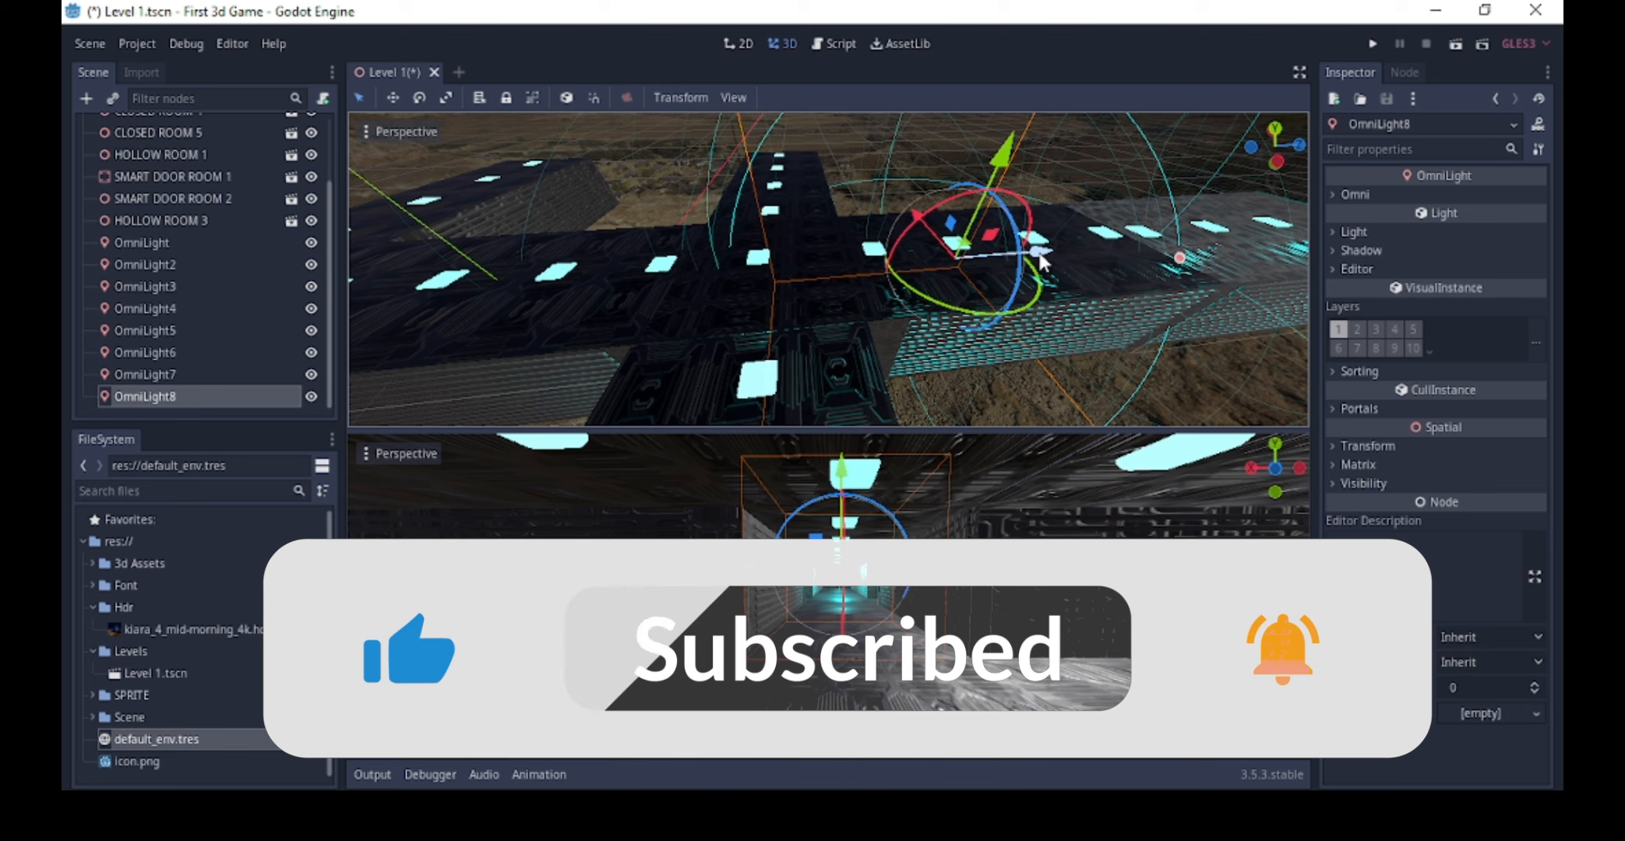
{"action": "left_click_drag", "start_coordinate": [1040, 251], "coordinate": [806, 276]}
{"action": "scroll", "coordinate": [894, 539], "scroll_direction": "up", "scroll_amount": 5}
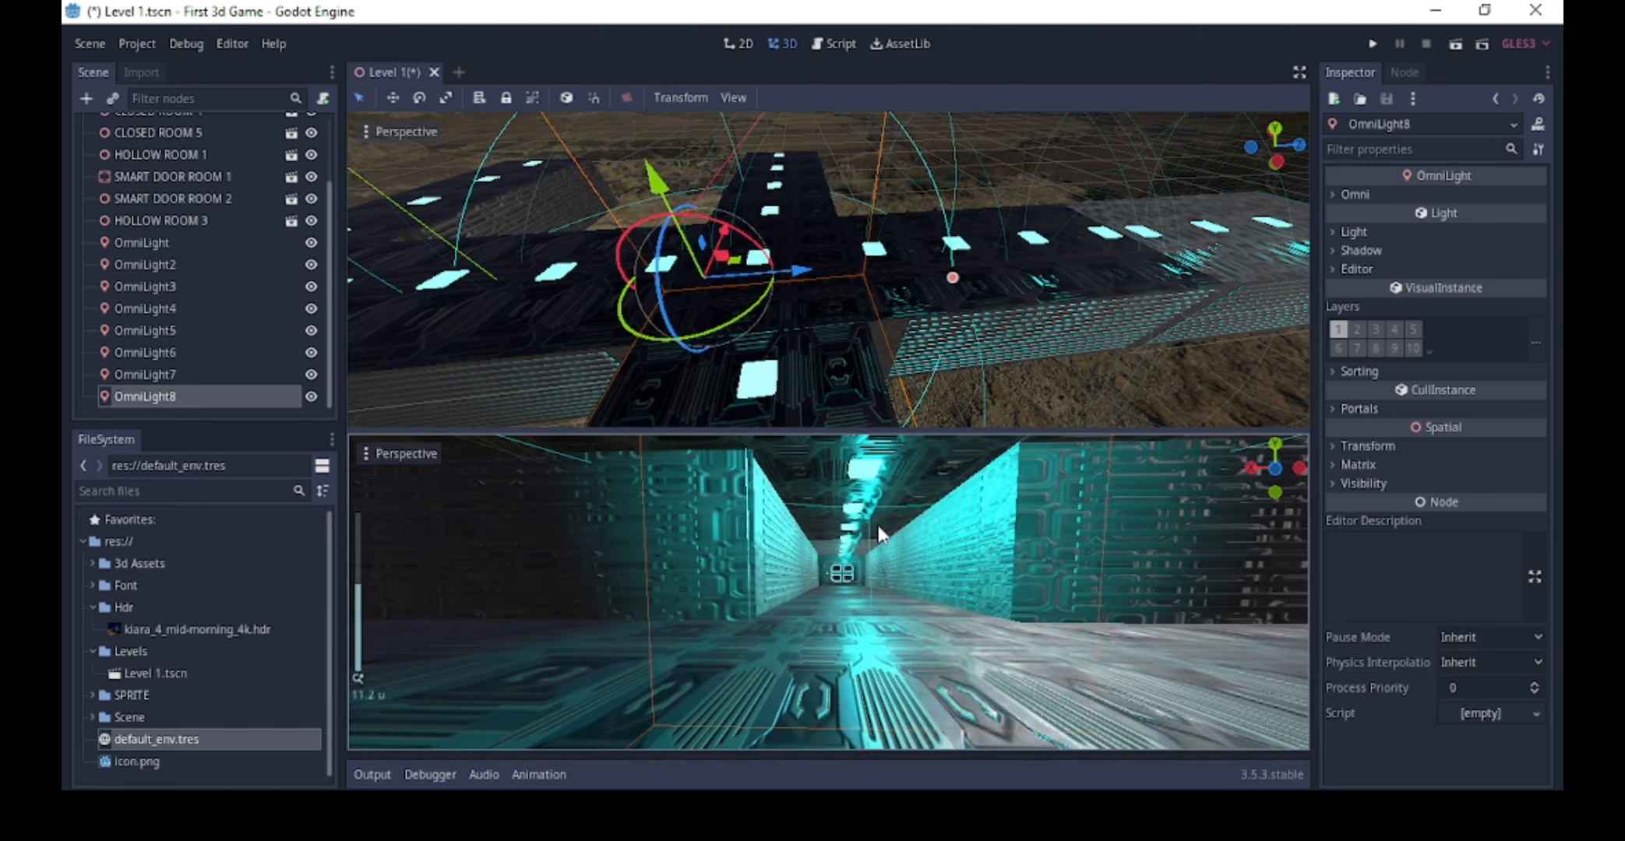
{"action": "middle_click_drag", "start_coordinate": [894, 539], "coordinate": [764, 554]}
{"action": "mouse_move", "coordinate": [872, 560]}
{"action": "middle_mouse_down"}
{"action": "mouse_move", "coordinate": [834, 573]}
{"action": "mouse_move", "coordinate": [900, 572]}
{"action": "middle_mouse_up"}
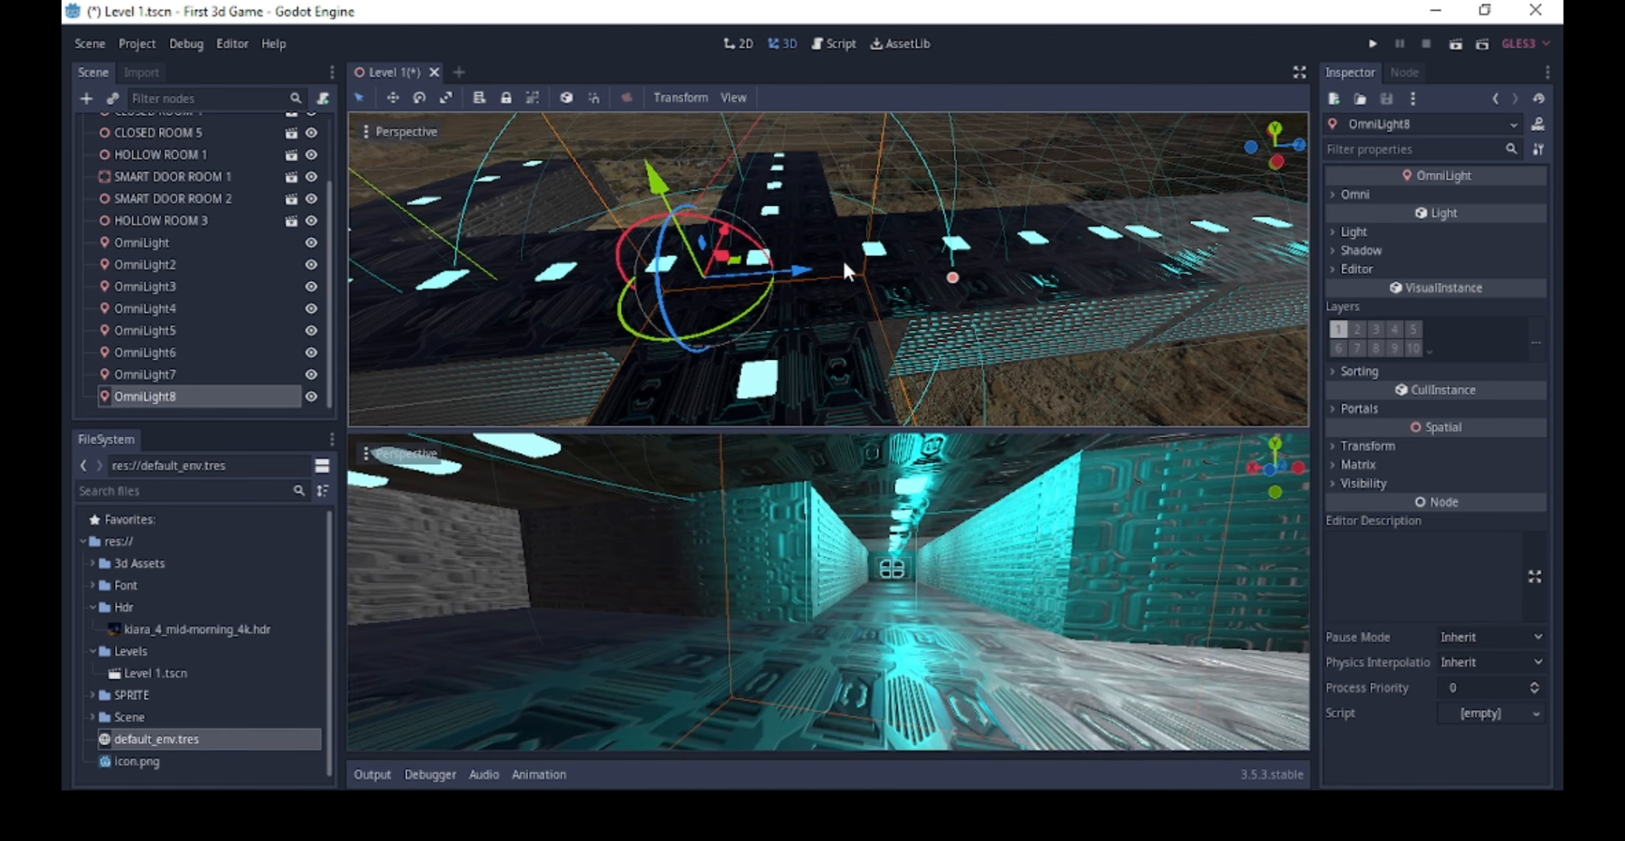
- Duplicate the eighth OmniLight and move the copy along the X axis into one of the junction's side corridors
{"action": "middle_click_drag", "start_coordinate": [841, 257], "coordinate": [816, 333]}
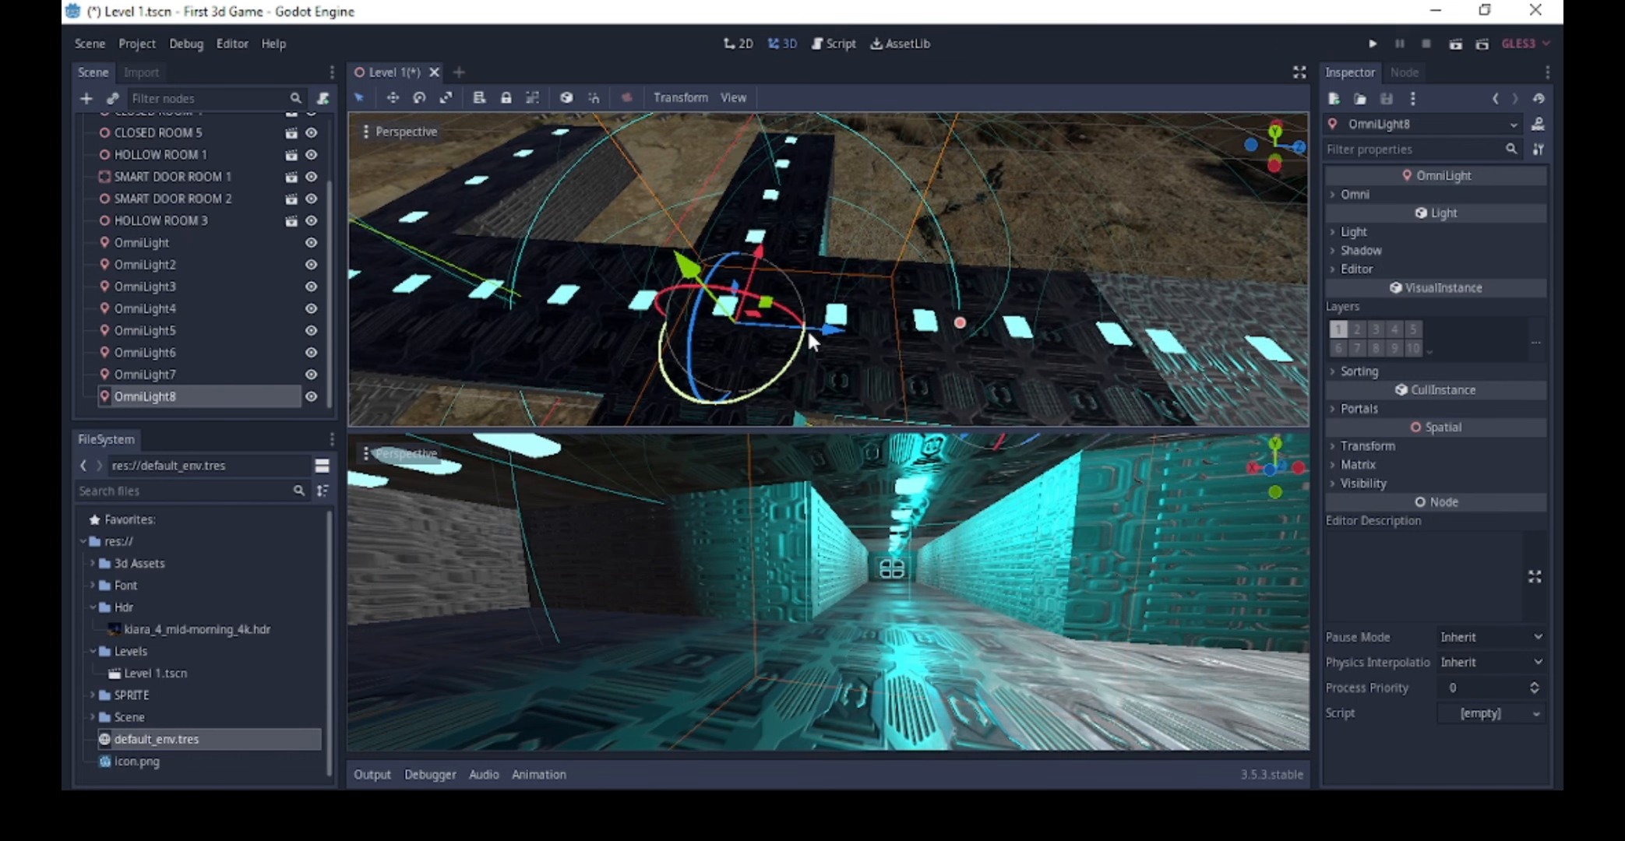
{"action": "key", "text": "ctrl+d"}
{"action": "left_click_drag", "start_coordinate": [807, 328], "coordinate": [815, 147]}
{"action": "middle_click_drag", "start_coordinate": [757, 369], "coordinate": [708, 384]}
{"action": "middle_click_drag", "start_coordinate": [707, 598], "coordinate": [632, 595]}
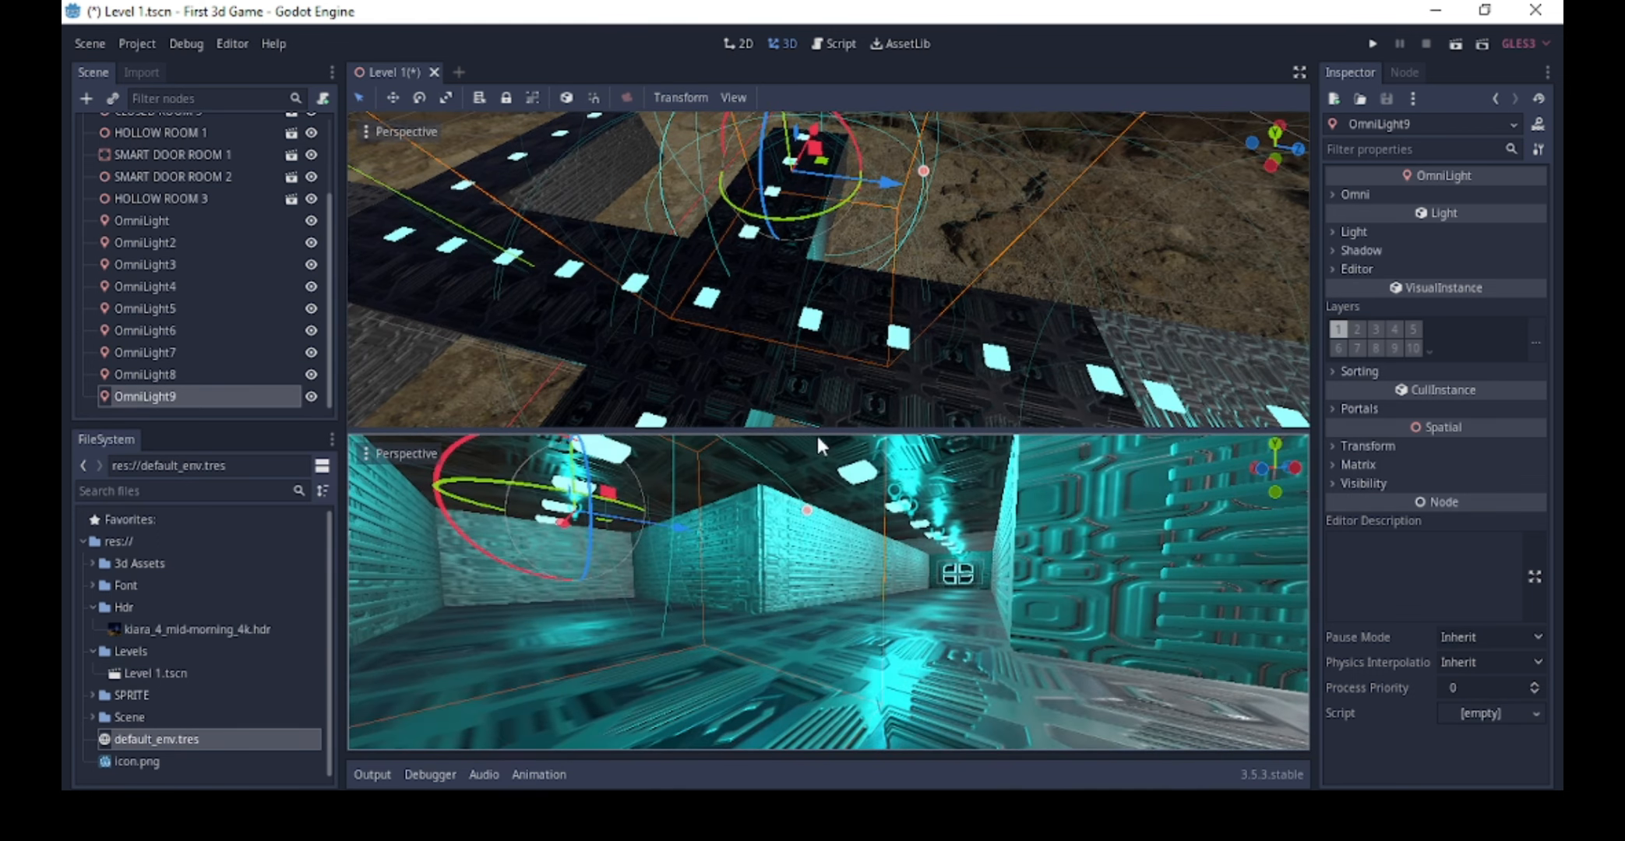
- Duplicate the ninth OmniLight and move the copy along the X axis into the opposite side corridor
{"action": "middle_click_drag", "start_coordinate": [838, 263], "coordinate": [901, 223]}
{"action": "key", "text": "ctrl+d"}
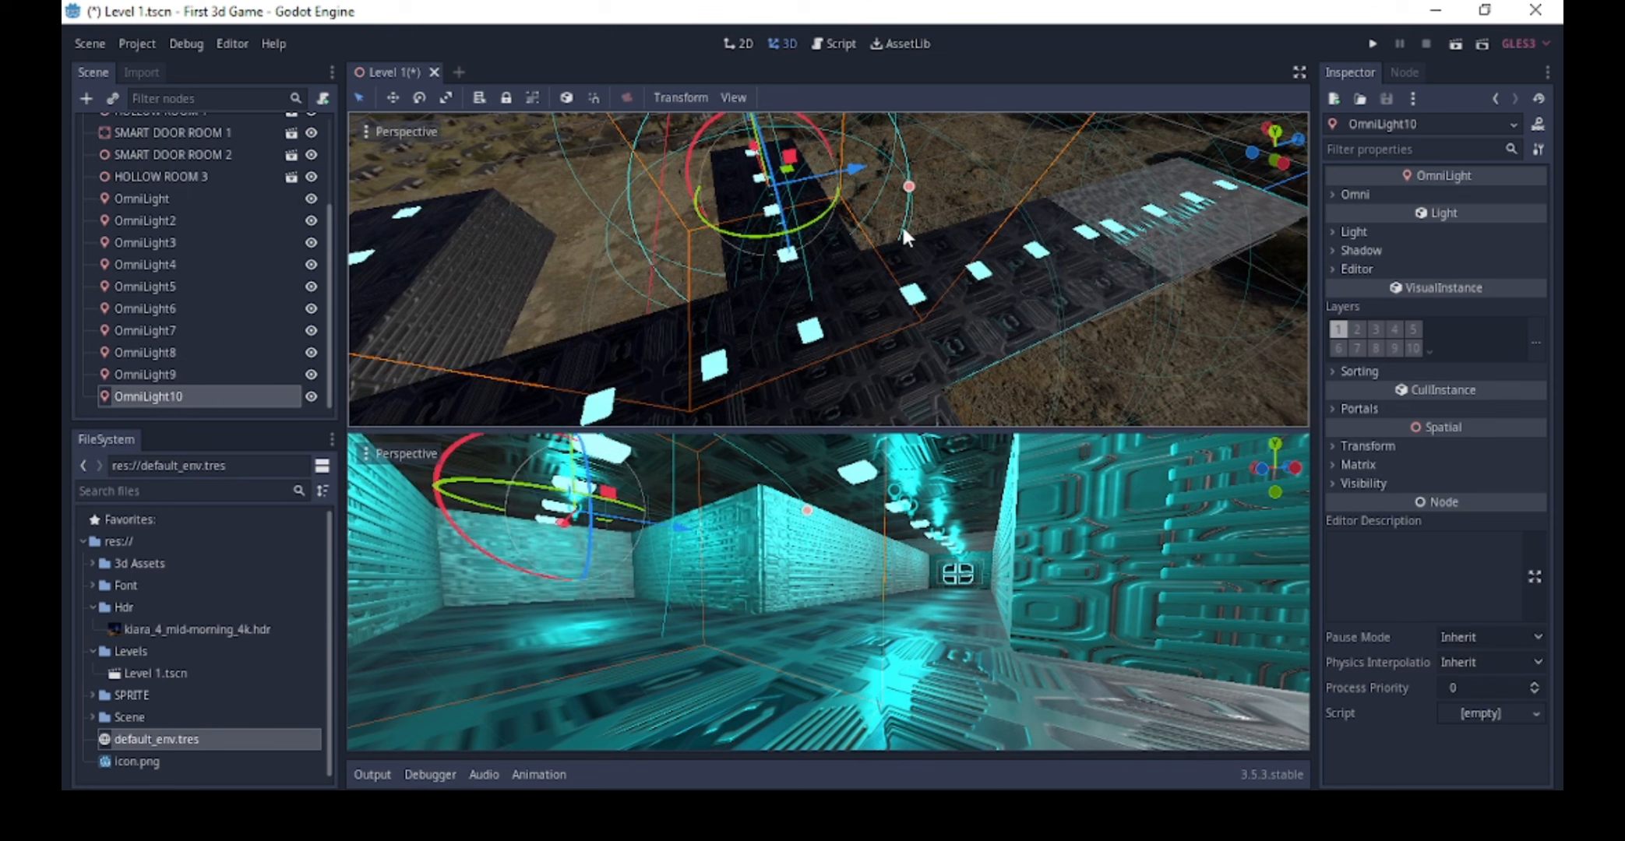
{"action": "middle_click_drag", "start_coordinate": [996, 210], "coordinate": [836, 259]}
{"action": "scroll", "coordinate": [837, 258], "scroll_direction": "down", "scroll_amount": 3}
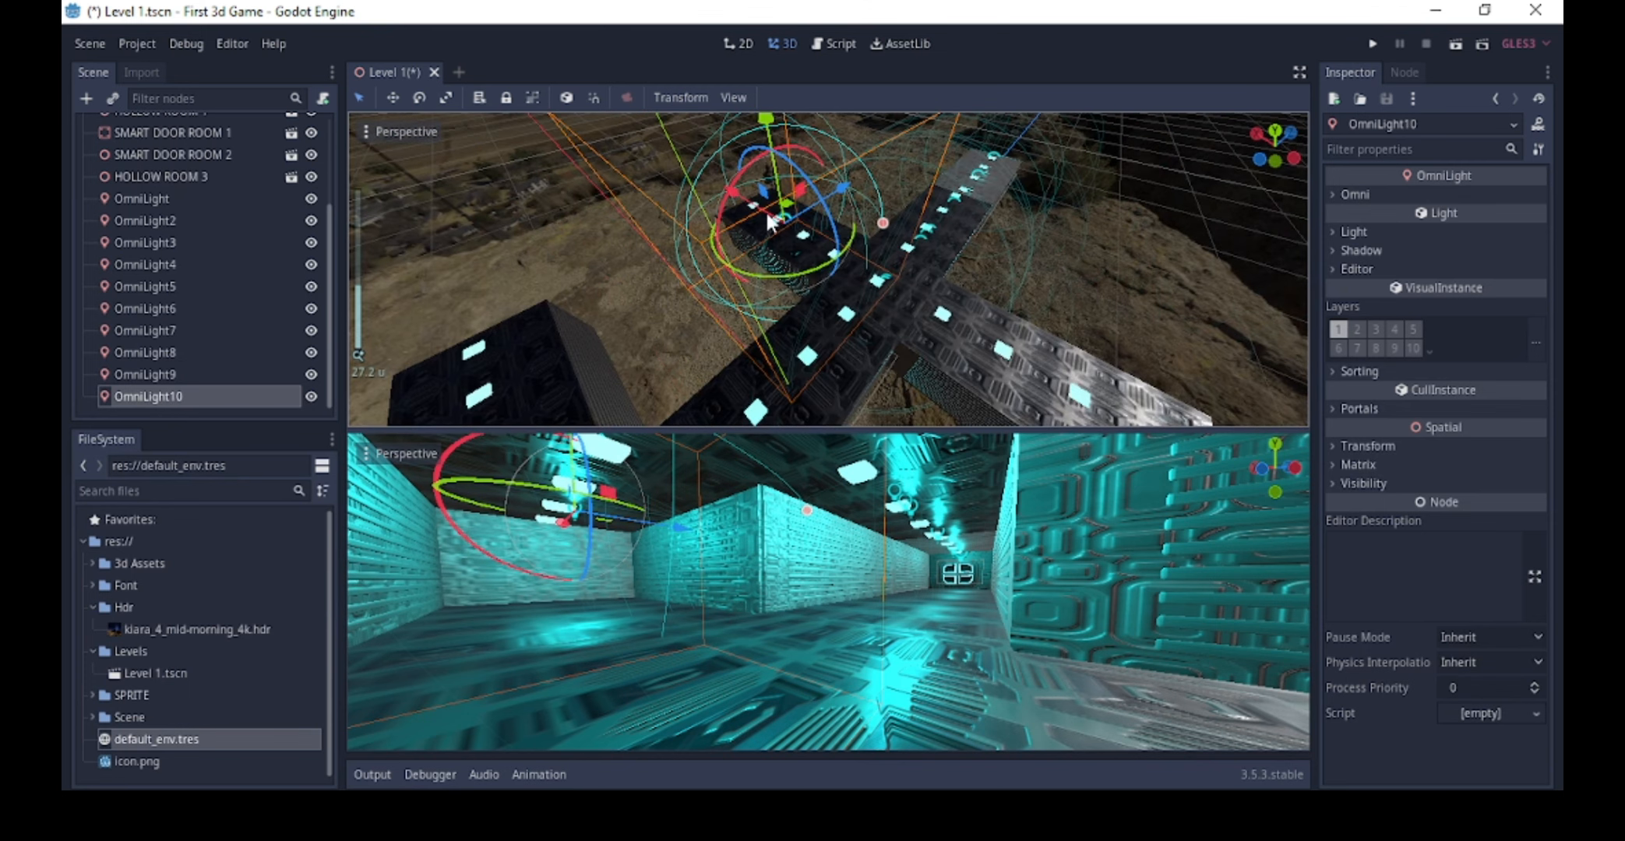
{"action": "left_click_drag", "start_coordinate": [769, 222], "coordinate": [891, 305]}
- Examine the cyan lighting of the junction and main corridor from inside the lower viewport
{"action": "middle_click_drag", "start_coordinate": [833, 526], "coordinate": [823, 635]}
{"action": "scroll", "coordinate": [873, 601], "scroll_direction": "down", "scroll_amount": 4}
{"action": "scroll", "coordinate": [823, 634], "scroll_direction": "down", "scroll_amount": 4}
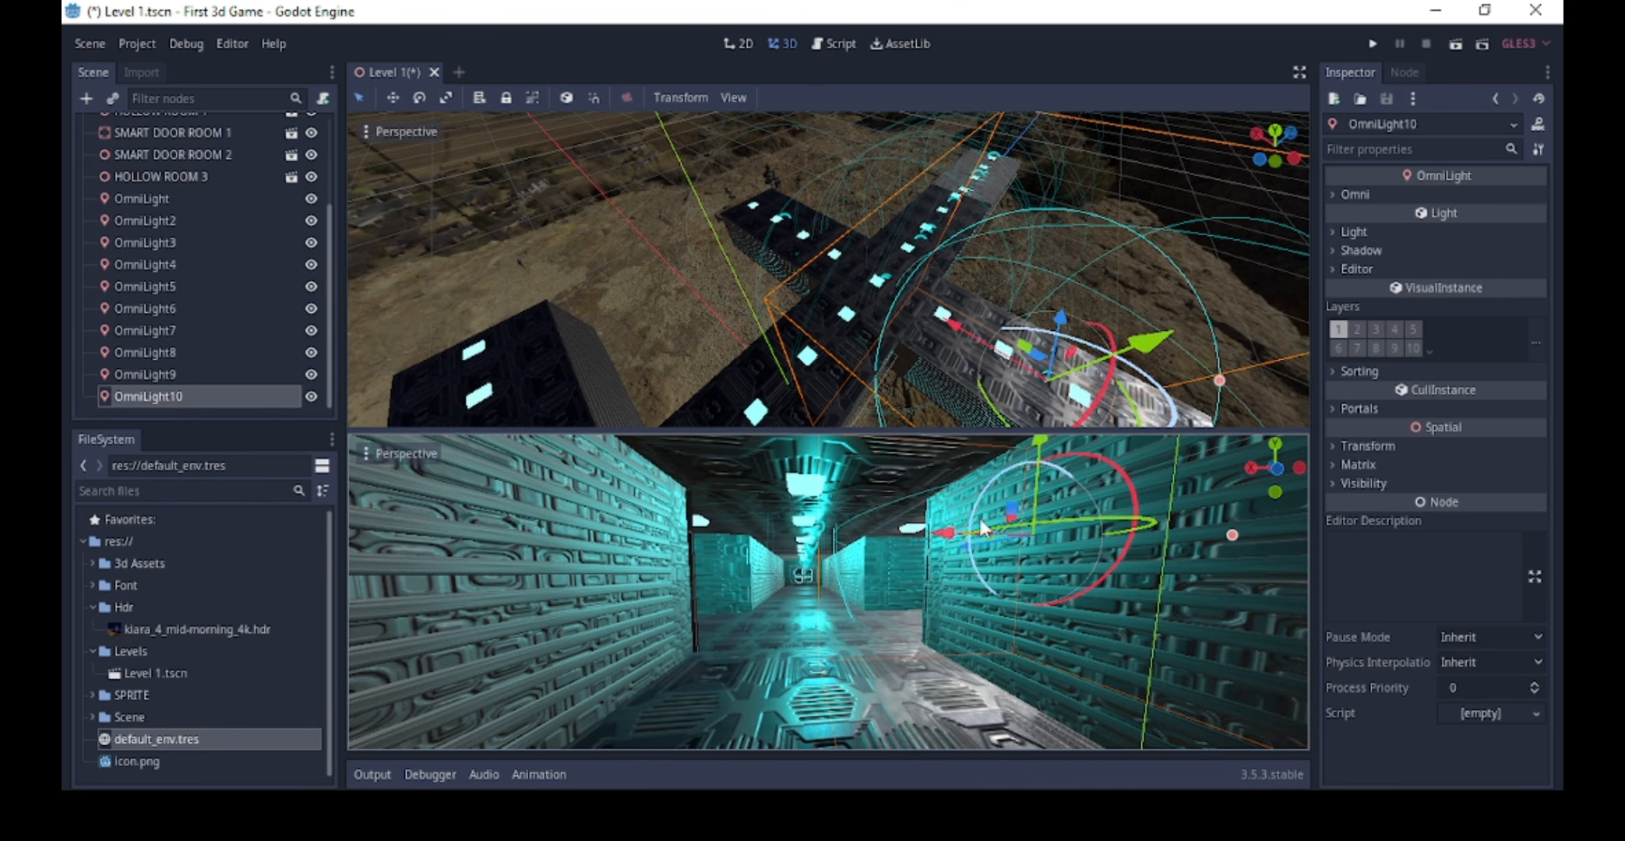
{"action": "scroll", "coordinate": [823, 550], "scroll_direction": "up", "scroll_amount": 4}
{"action": "scroll", "coordinate": [814, 498], "scroll_direction": "down", "scroll_amount": 2}
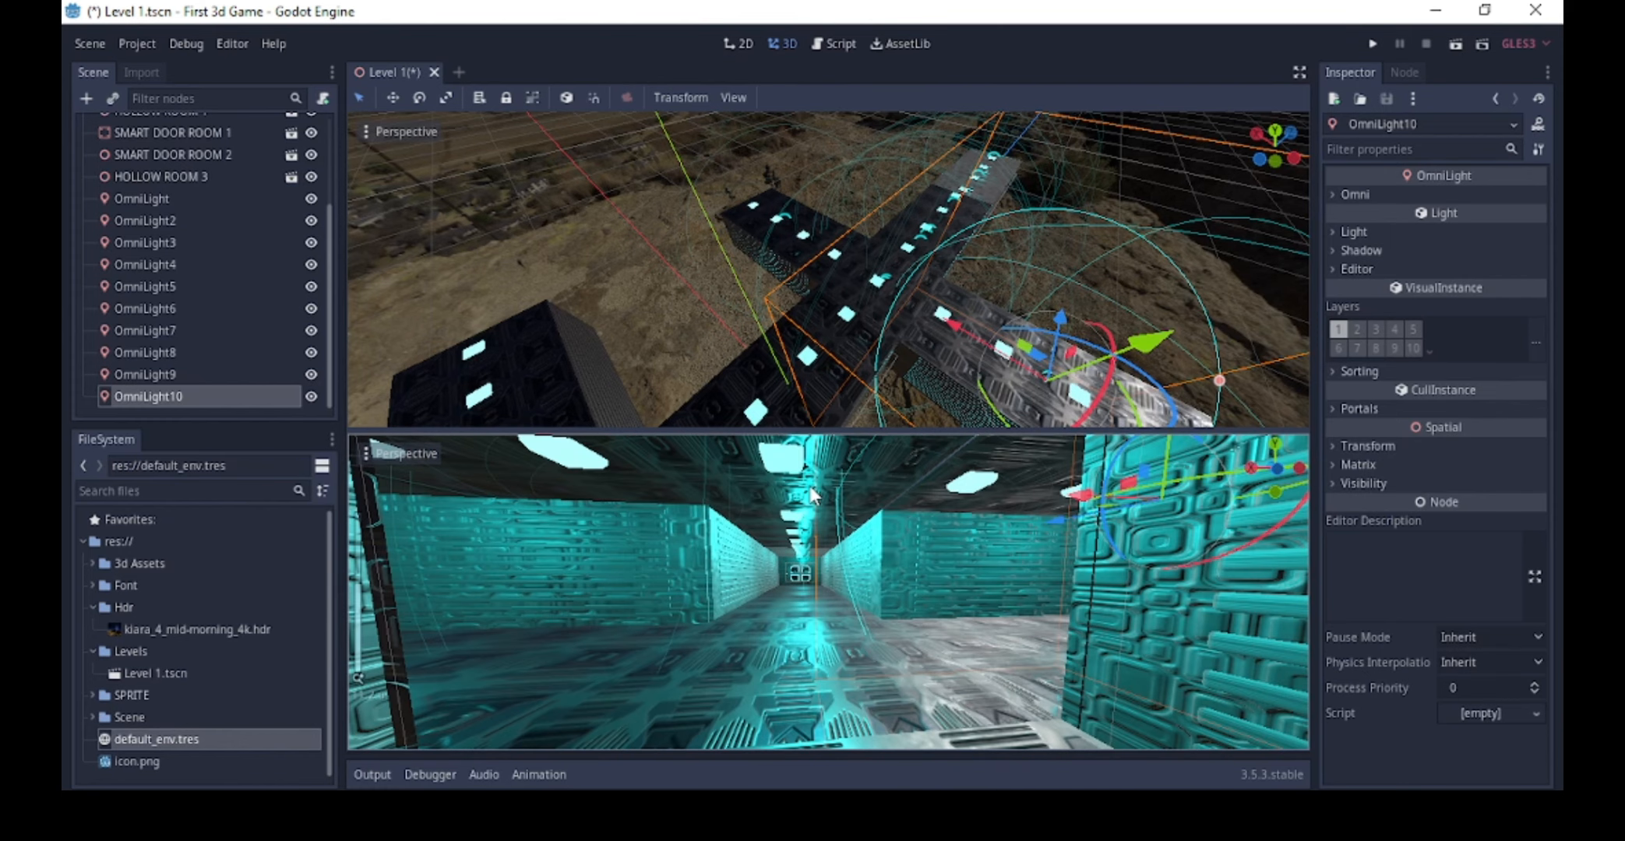
{"action": "scroll", "coordinate": [812, 489], "scroll_direction": "down", "scroll_amount": 4}
{"action": "middle_click_drag", "start_coordinate": [815, 493], "coordinate": [872, 555], "text": "shift"}
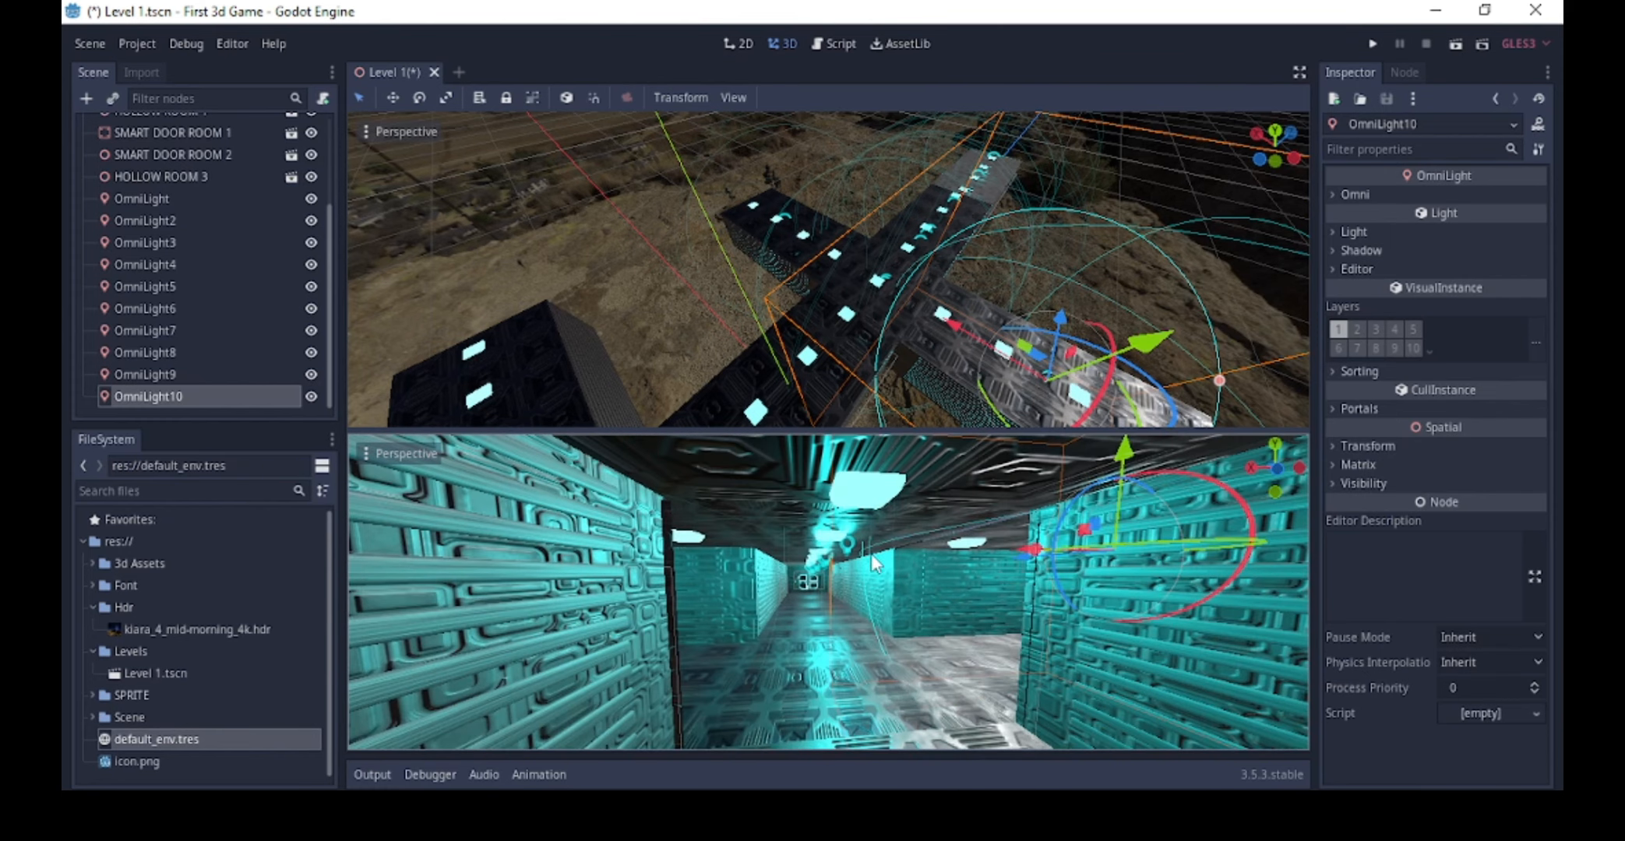
- Duplicate the eighth OmniLight at the junction and move the copy about 0.54 units along the X axis
{"action": "left_click", "coordinate": [851, 551]}
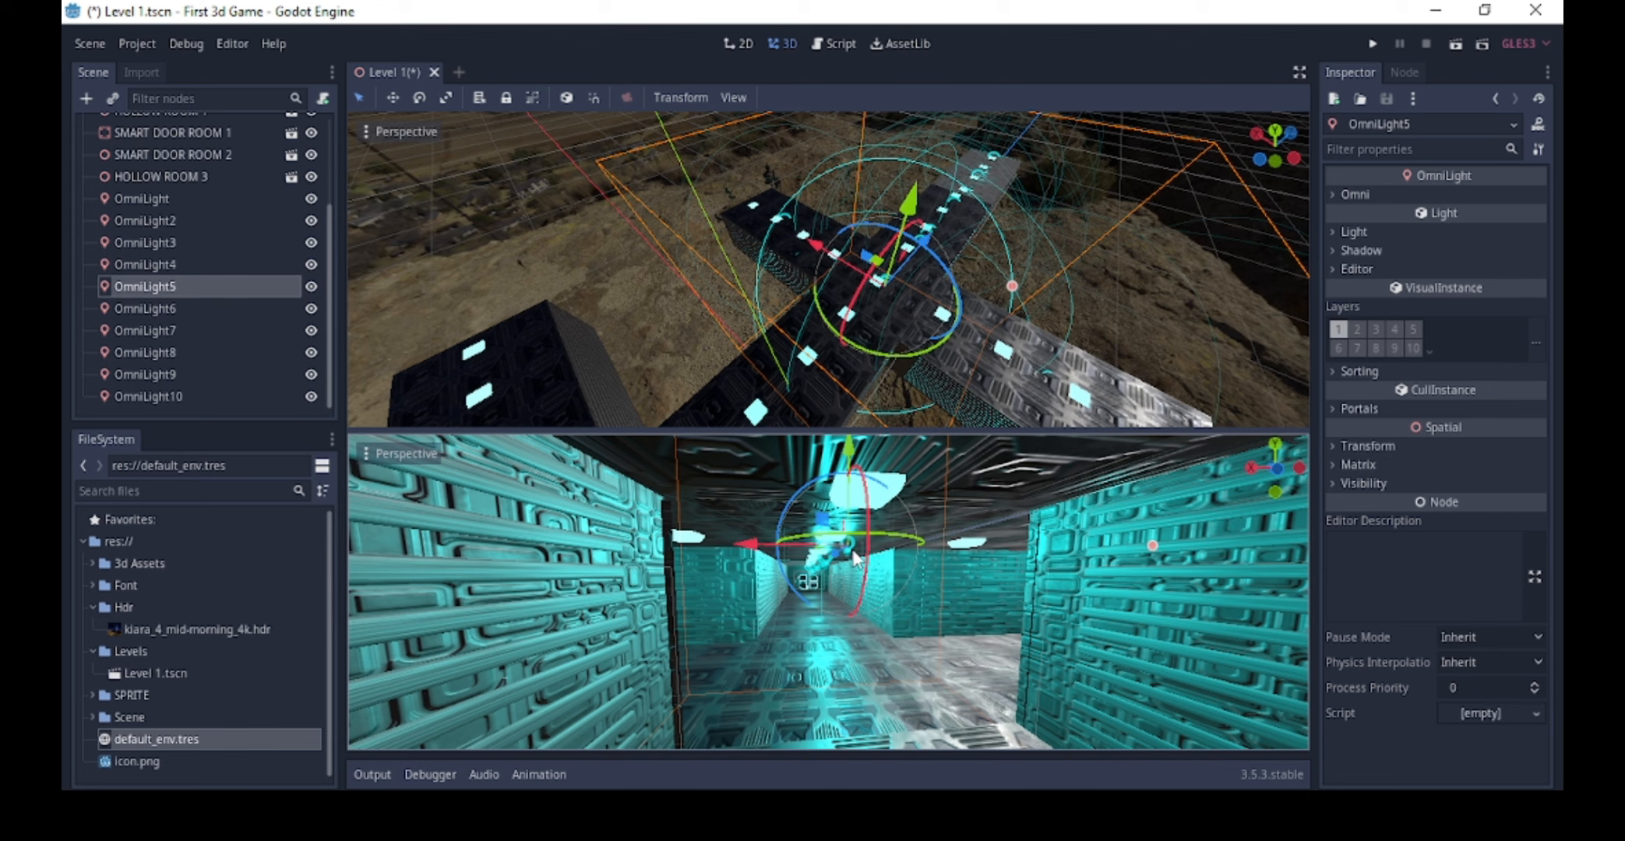
{"action": "left_click", "coordinate": [129, 352]}
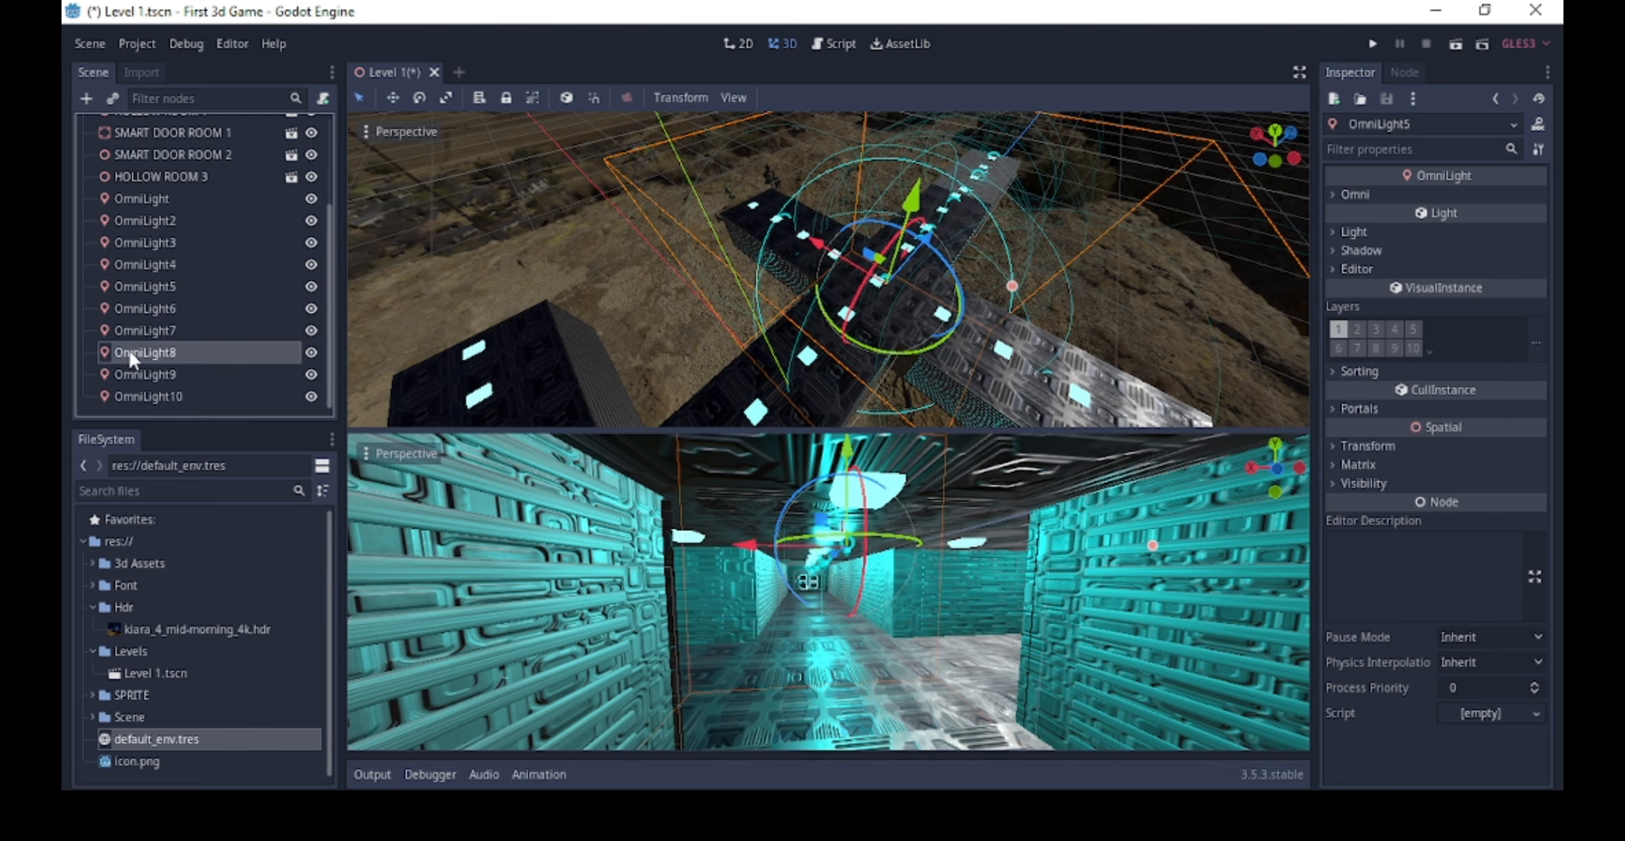
{"action": "middle_click_drag", "start_coordinate": [926, 336], "coordinate": [1034, 264]}
{"action": "key", "text": "ctrl+d"}
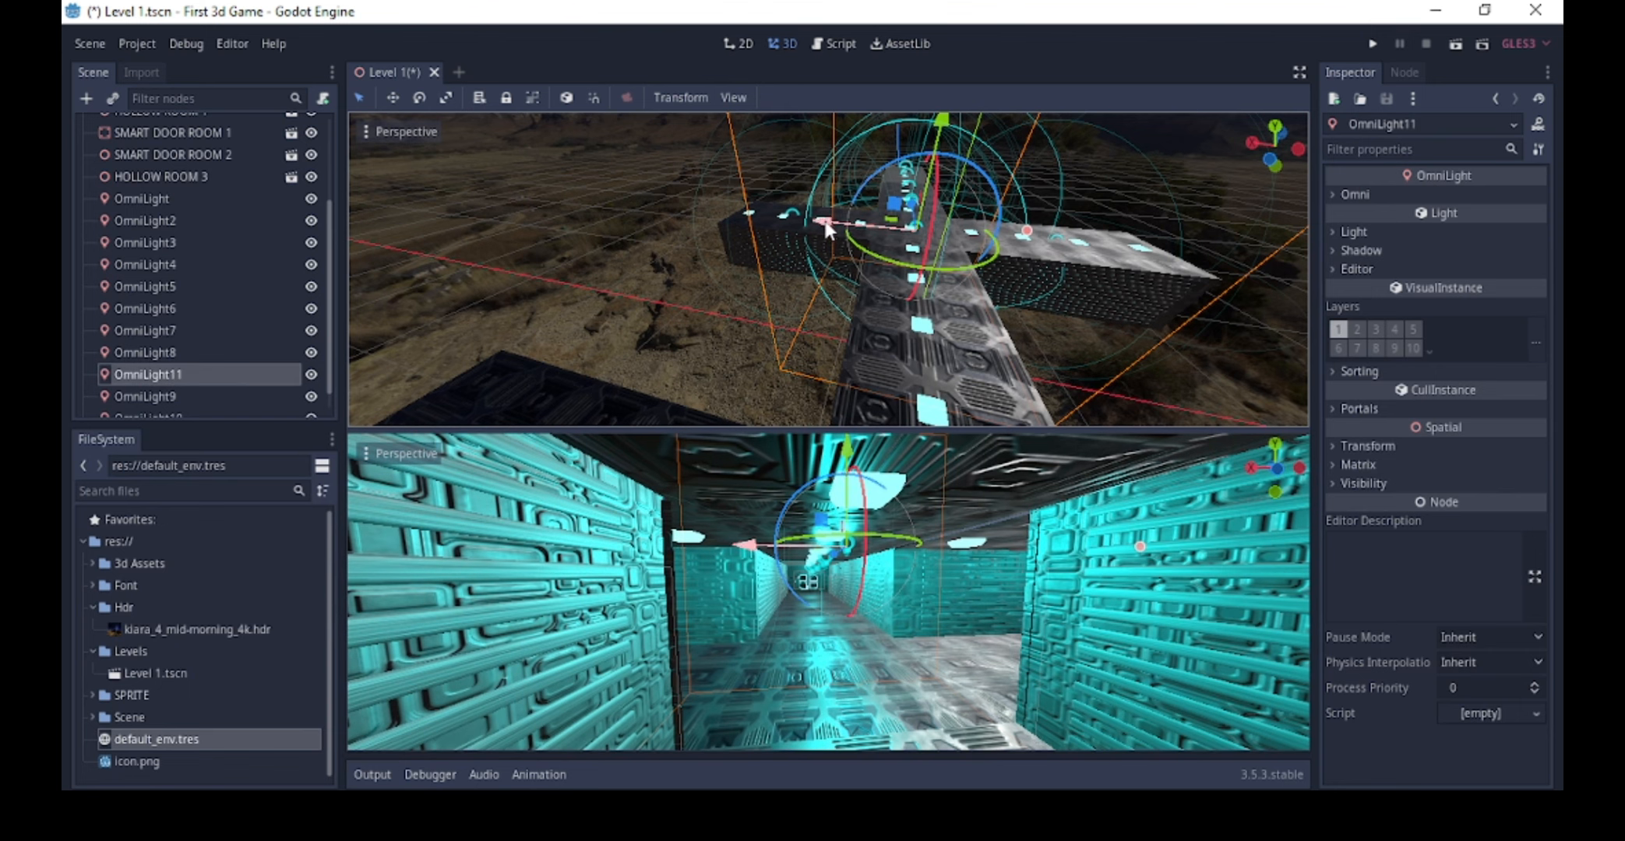
{"action": "mouse_move", "coordinate": [824, 222]}
{"action": "left_mouse_down"}
{"action": "mouse_move", "coordinate": [791, 218]}
{"action": "mouse_move", "coordinate": [813, 221]}
{"action": "left_mouse_up"}
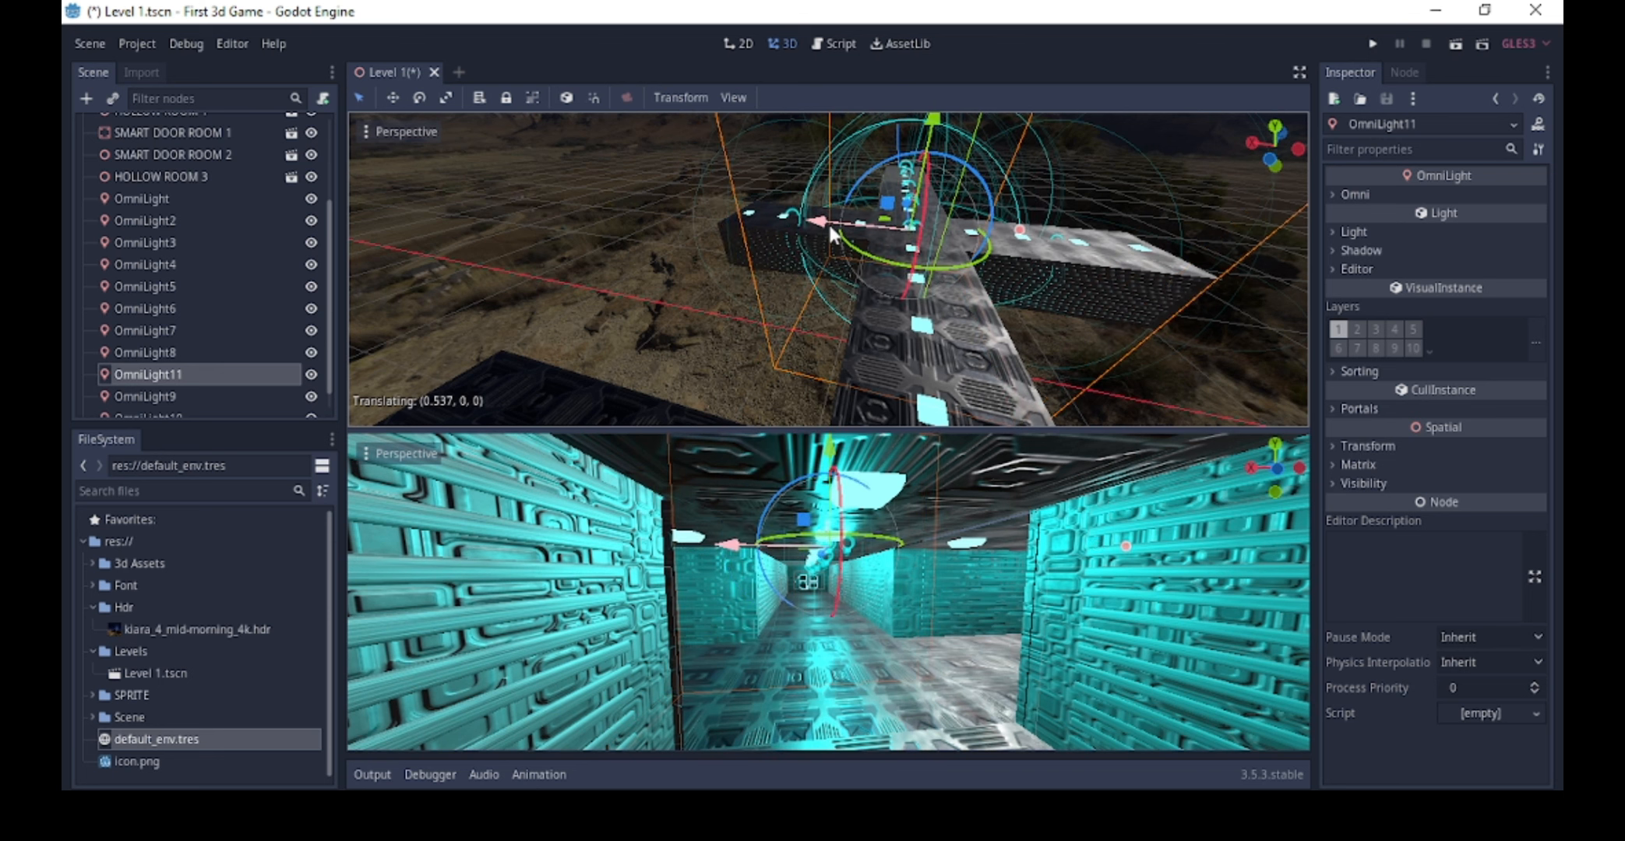
- Move the new OmniLight along the Z axis past the junction into the unlit corridor section beyond it
{"action": "middle_click_drag", "start_coordinate": [975, 273], "coordinate": [1173, 375]}
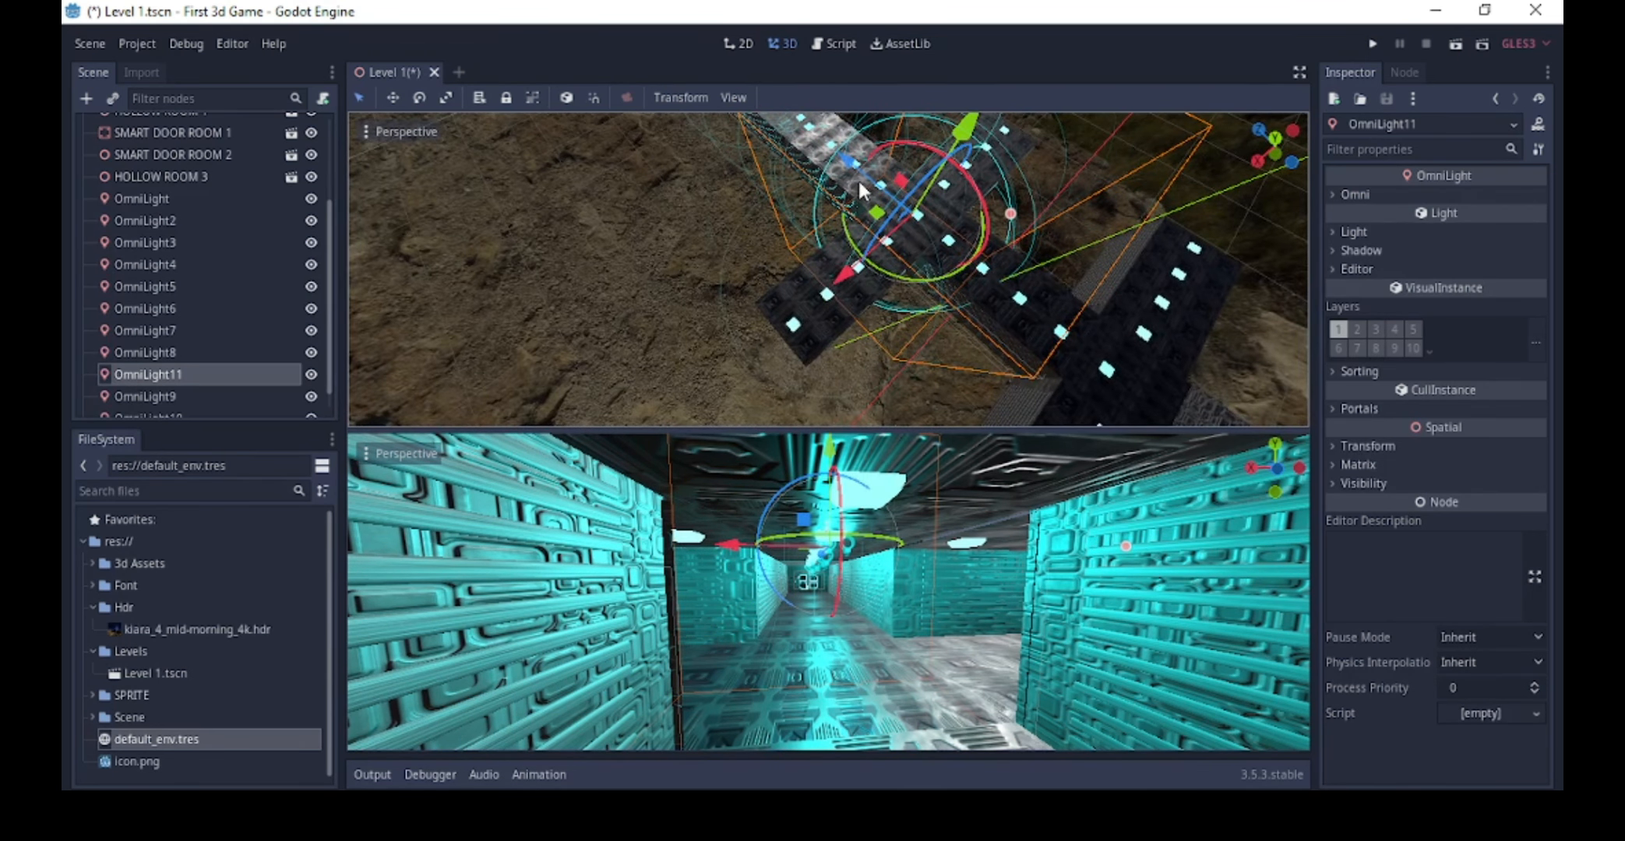
{"action": "left_click_drag", "start_coordinate": [858, 177], "coordinate": [907, 227]}
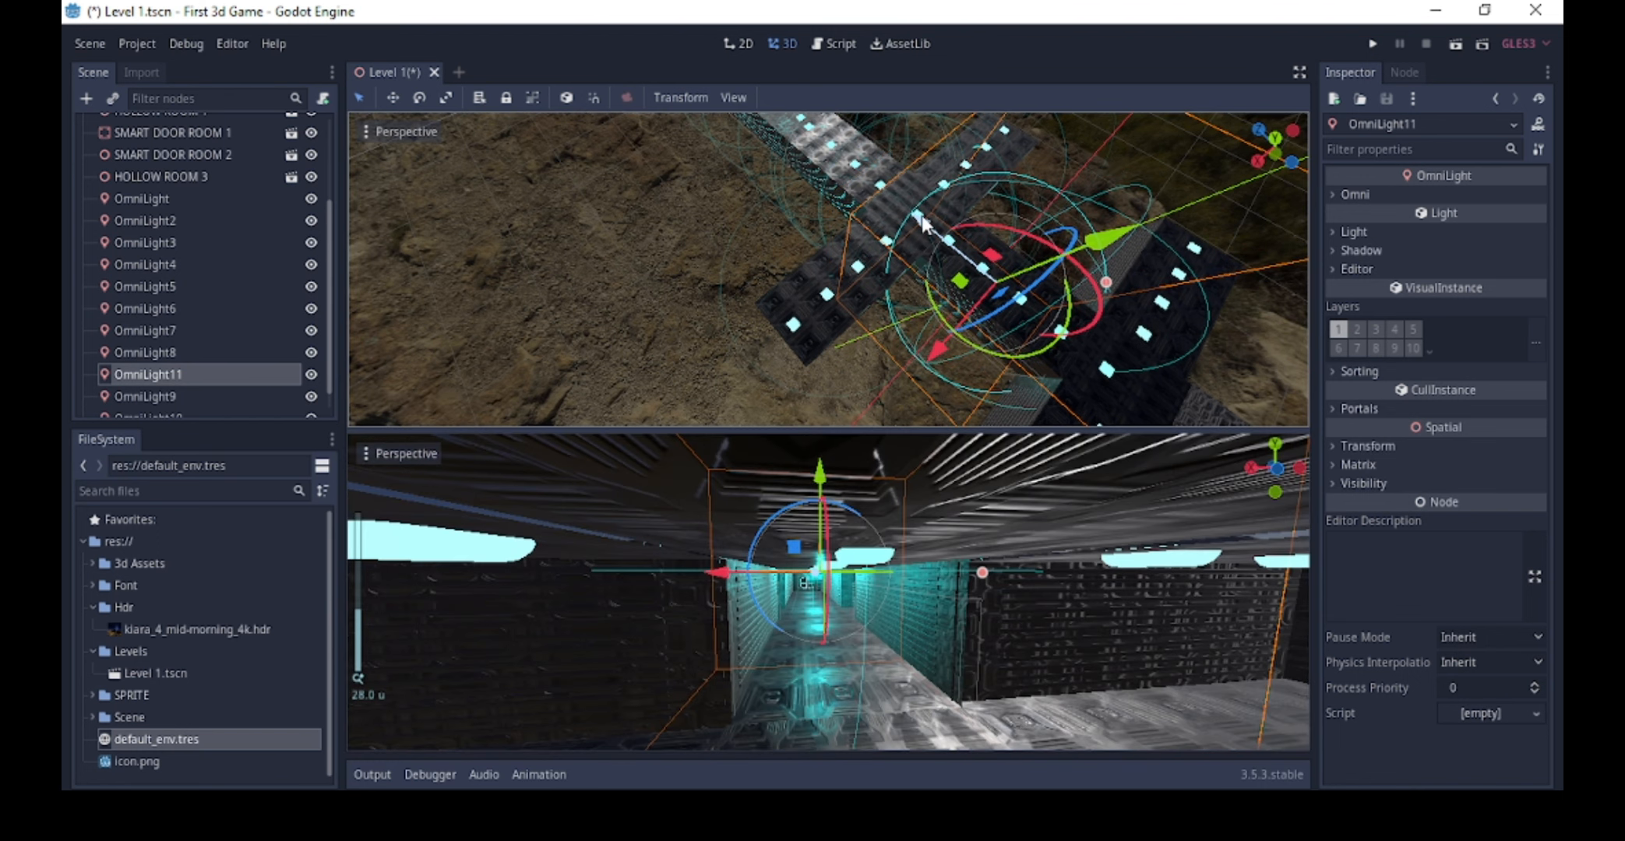
{"action": "left_click_drag", "start_coordinate": [916, 217], "coordinate": [934, 288]}
{"action": "scroll", "coordinate": [919, 685], "scroll_direction": "up", "scroll_amount": 5}
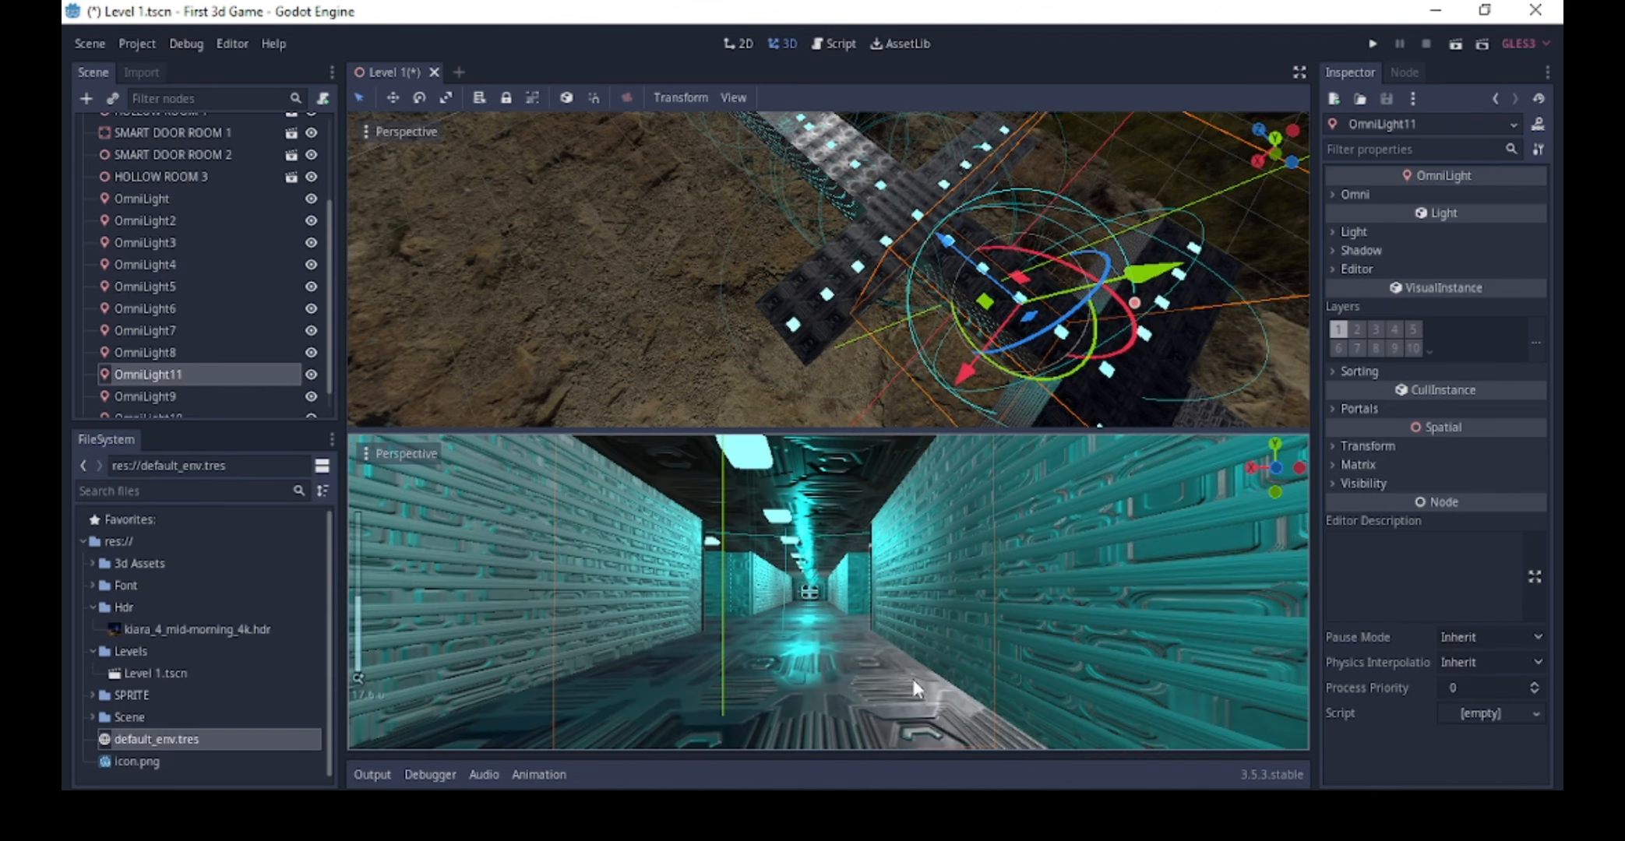
{"action": "scroll", "coordinate": [923, 683], "scroll_direction": "down", "scroll_amount": 8}
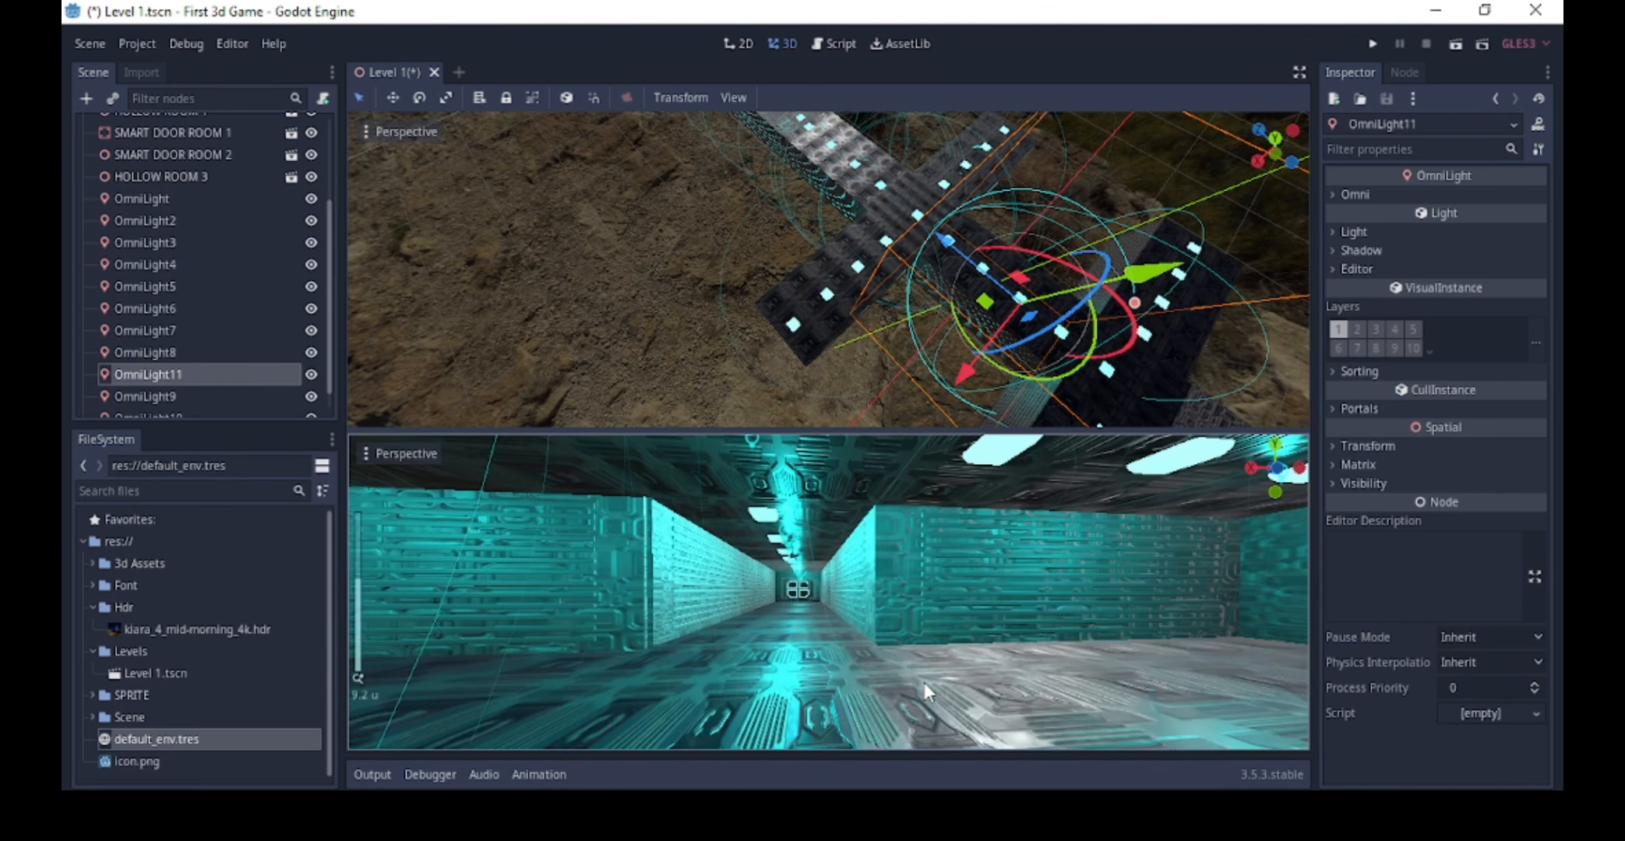
- Duplicate the eleventh OmniLight and move the copy along the Z axis to the next junction
{"action": "scroll", "coordinate": [924, 683], "scroll_direction": "up", "scroll_amount": 7}
{"action": "scroll", "coordinate": [923, 683], "scroll_direction": "down", "scroll_amount": 8}
{"action": "scroll", "coordinate": [903, 677], "scroll_direction": "up", "scroll_amount": 5}
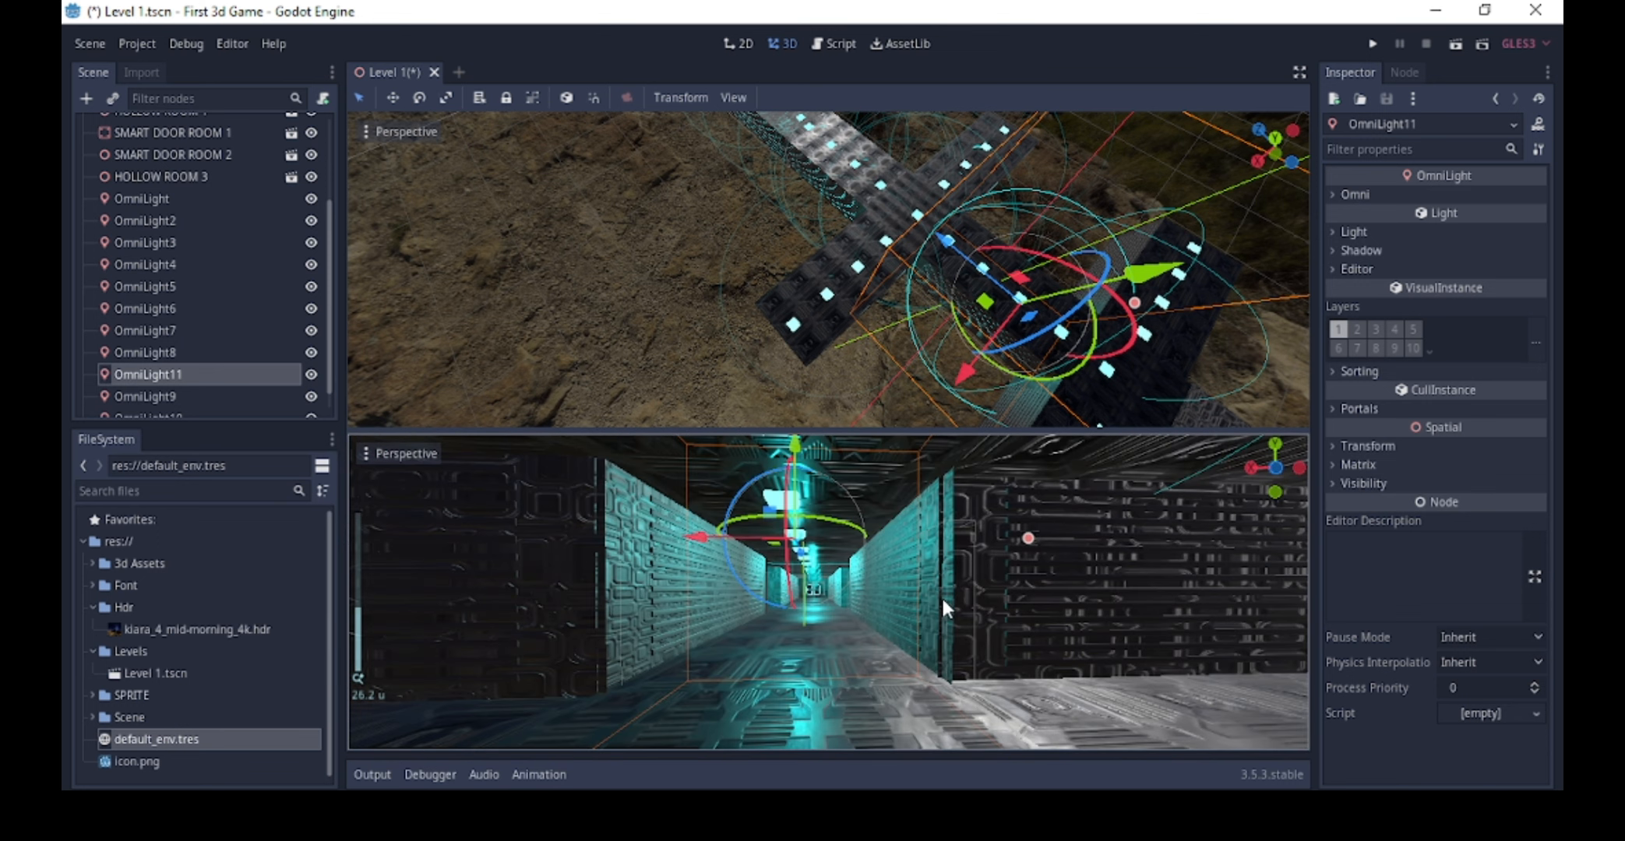
{"action": "scroll", "coordinate": [958, 261], "scroll_direction": "up", "scroll_amount": 3}
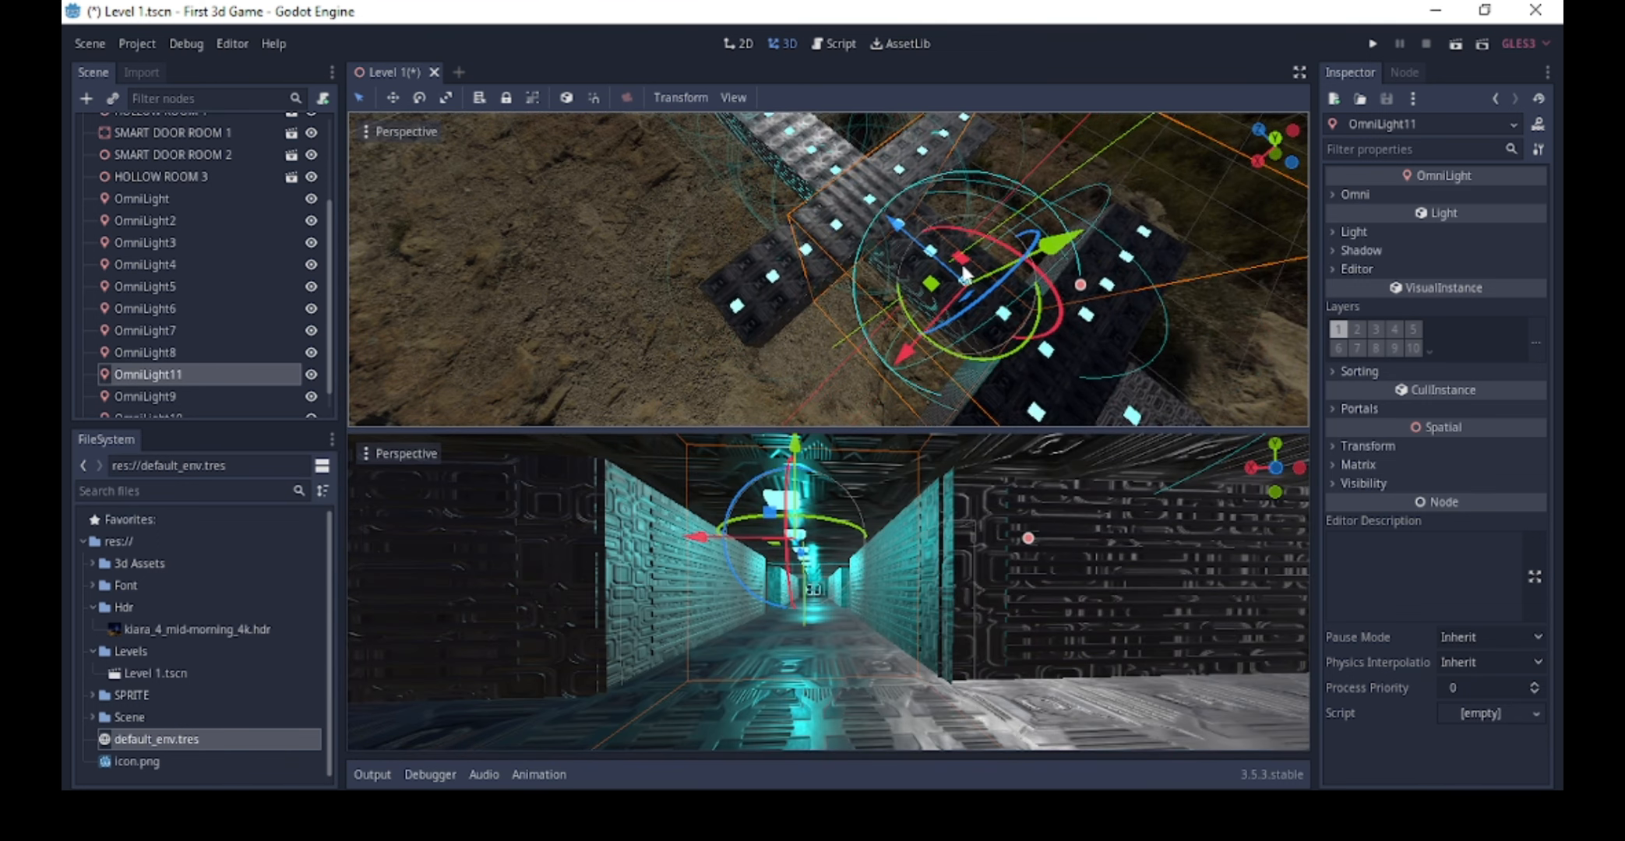
{"action": "middle_click_drag", "start_coordinate": [926, 262], "coordinate": [894, 248], "text": "shift"}
{"action": "key", "text": "ctrl+d"}
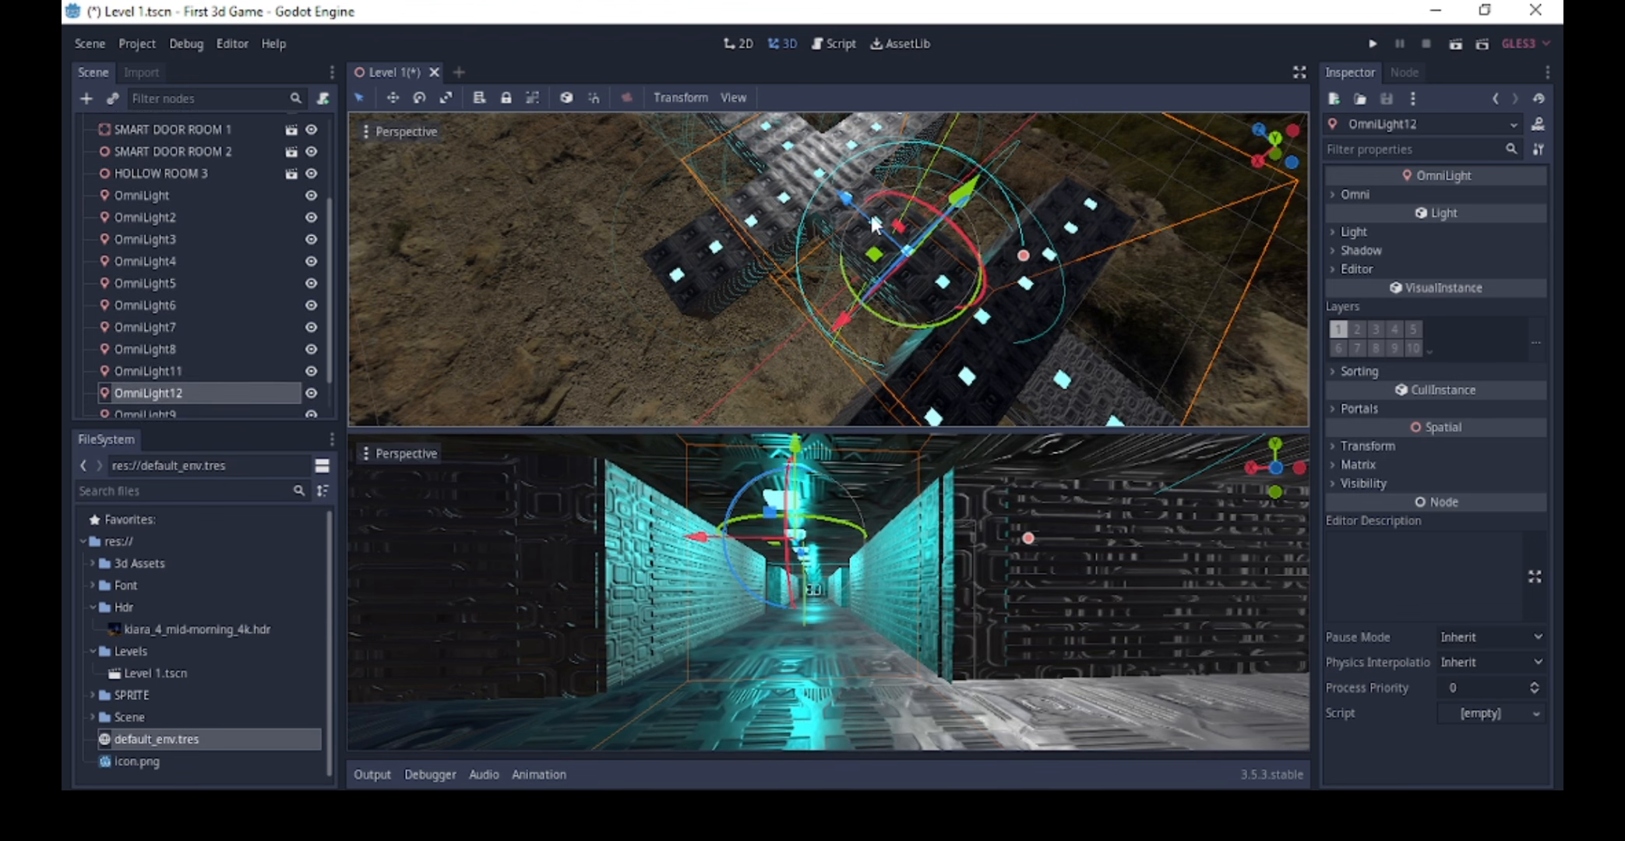
{"action": "left_click_drag", "start_coordinate": [856, 209], "coordinate": [946, 285]}
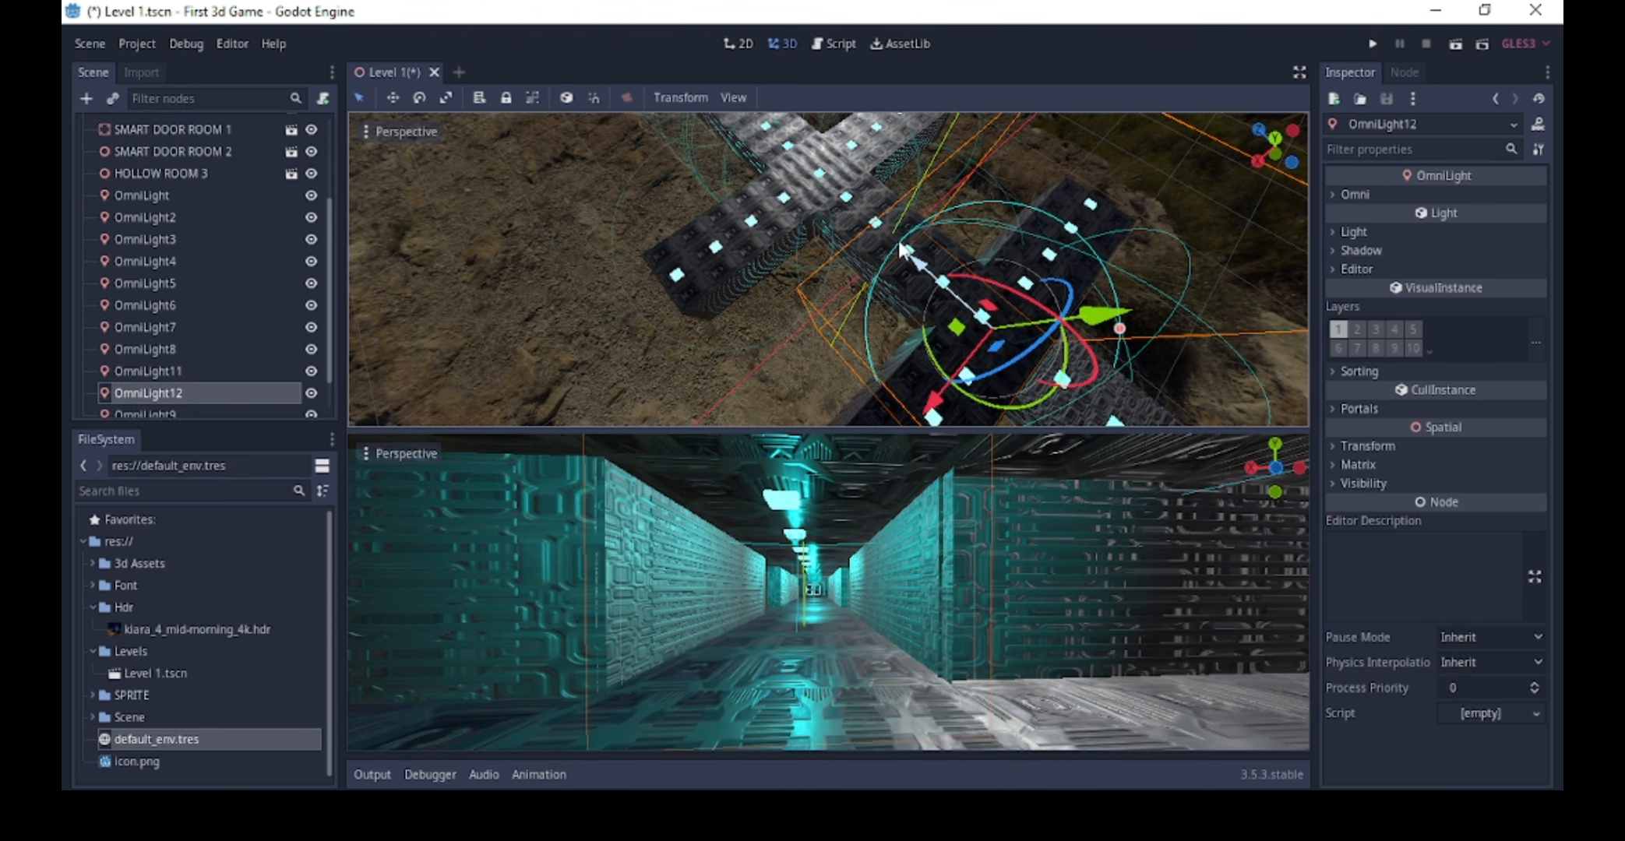
- Check the corridor lighting from inside and save the Level 1 scene
{"action": "scroll", "coordinate": [828, 591], "scroll_direction": "down", "scroll_amount": 5}
{"action": "scroll", "coordinate": [828, 593], "scroll_direction": "up", "scroll_amount": 5}
{"action": "middle_click_drag", "start_coordinate": [829, 594], "coordinate": [864, 590], "text": "shift"}
{"action": "key", "text": "ctrl+s"}
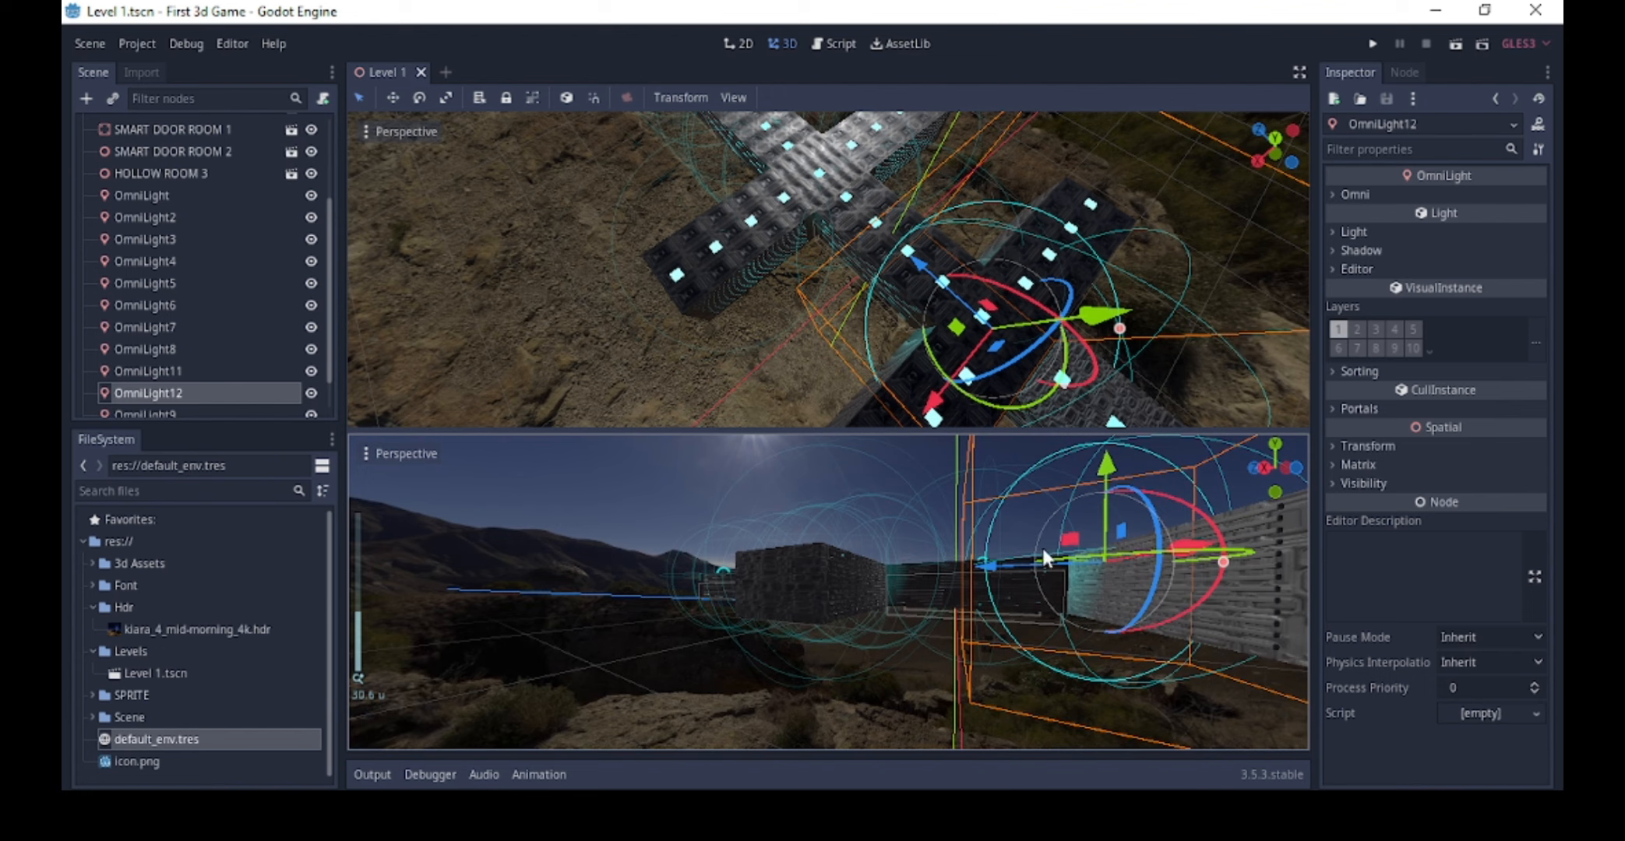
- Shift the twelfth OmniLight slightly along the Z axis, further into the second junction
{"action": "scroll", "coordinate": [992, 550], "scroll_direction": "up", "scroll_amount": 3}
{"action": "scroll", "coordinate": [1009, 553], "scroll_direction": "down", "scroll_amount": 3}
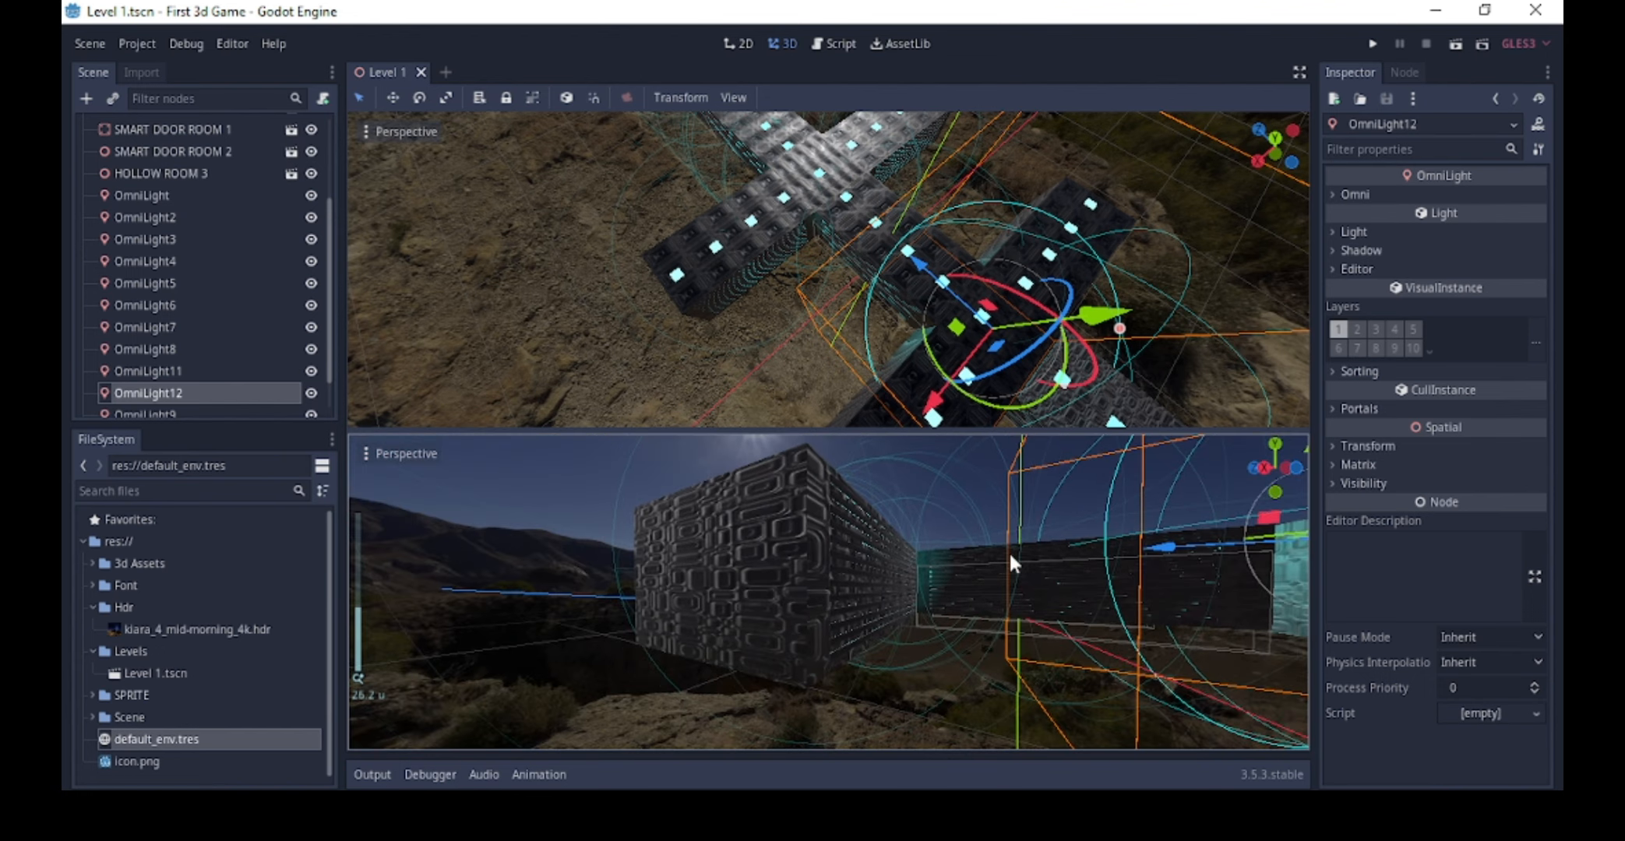
{"action": "middle_click_drag", "start_coordinate": [1009, 550], "coordinate": [825, 584]}
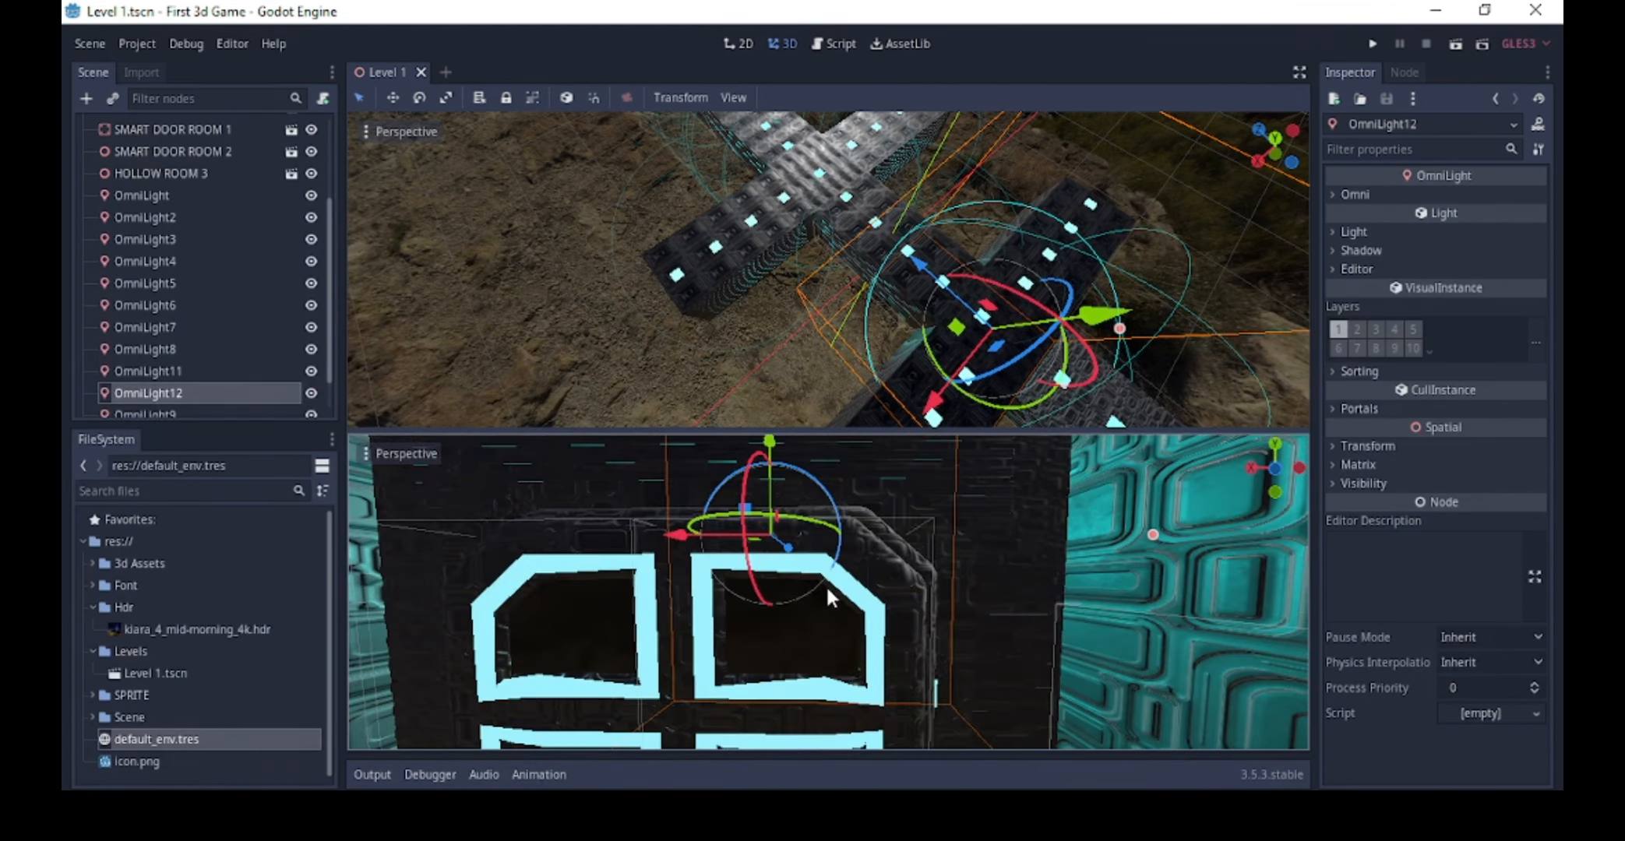
{"action": "scroll", "coordinate": [825, 584], "scroll_direction": "down", "scroll_amount": 2}
{"action": "scroll", "coordinate": [827, 596], "scroll_direction": "down", "scroll_amount": 3}
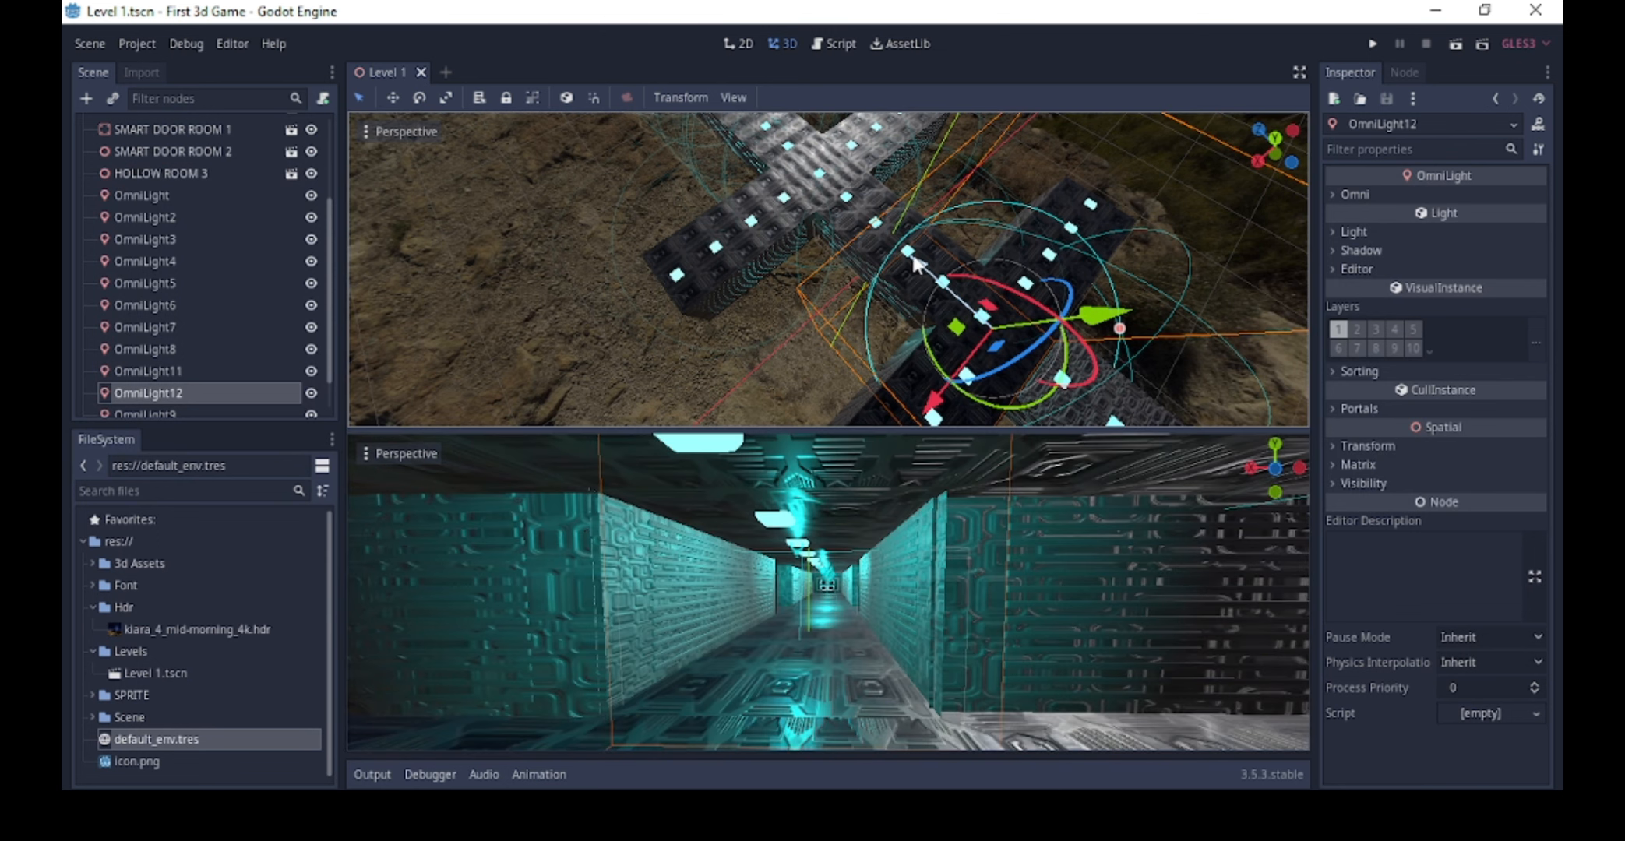
{"action": "left_click_drag", "start_coordinate": [927, 272], "coordinate": [863, 317]}
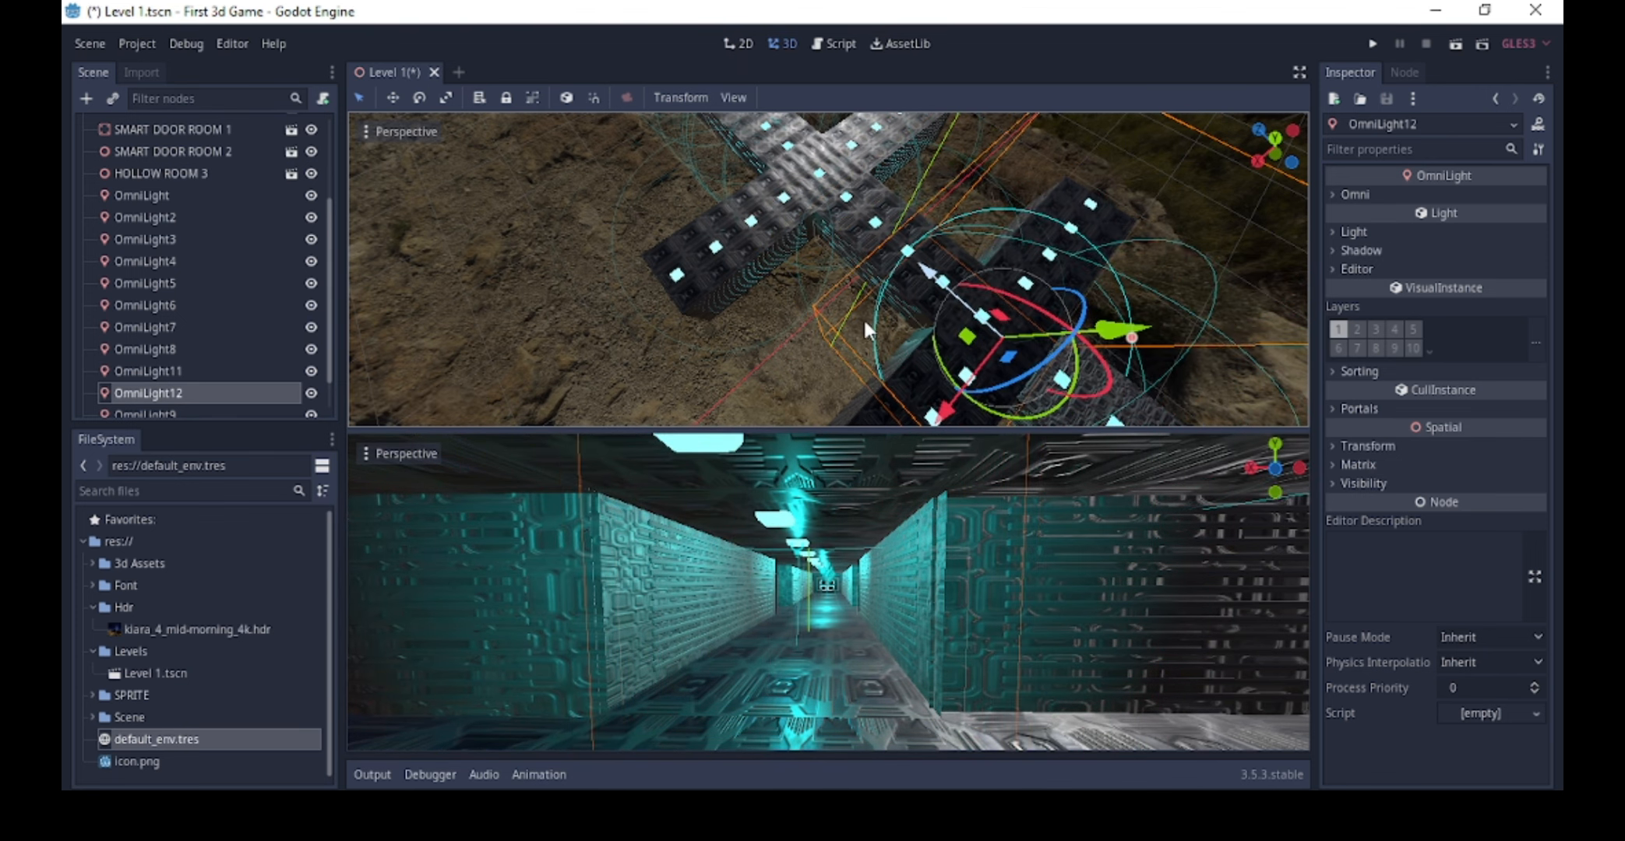
- Examine the lighting of the second junction and its side branches from outside and from inside the corridors
{"action": "middle_click_drag", "start_coordinate": [604, 627], "coordinate": [791, 558]}
{"action": "scroll", "coordinate": [789, 556], "scroll_direction": "up", "scroll_amount": 10}
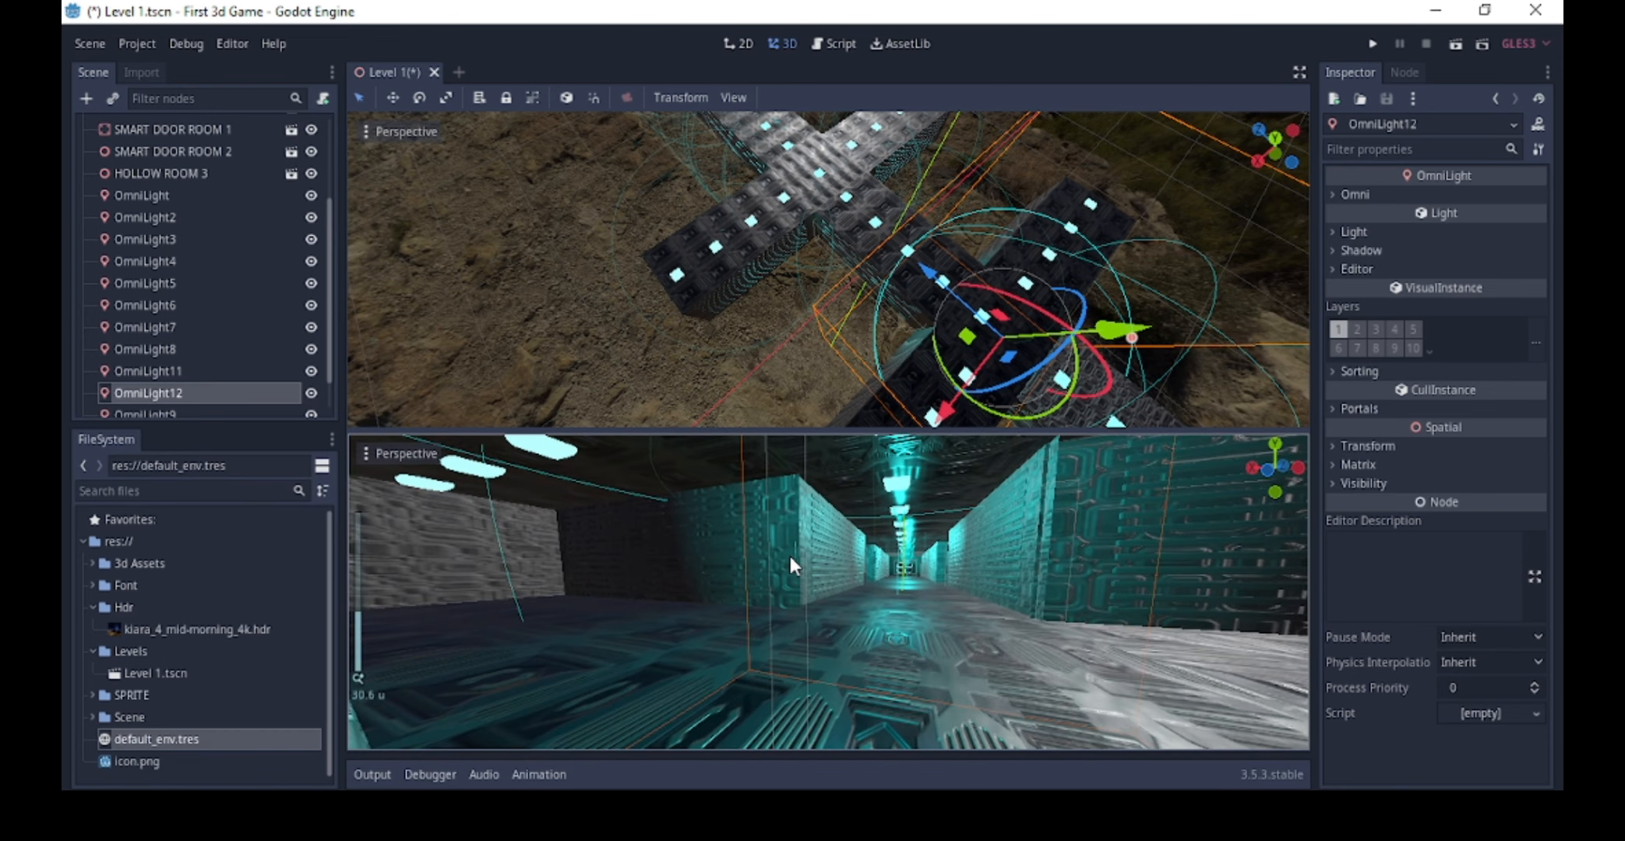
{"action": "middle_click_drag", "start_coordinate": [979, 313], "coordinate": [795, 195]}
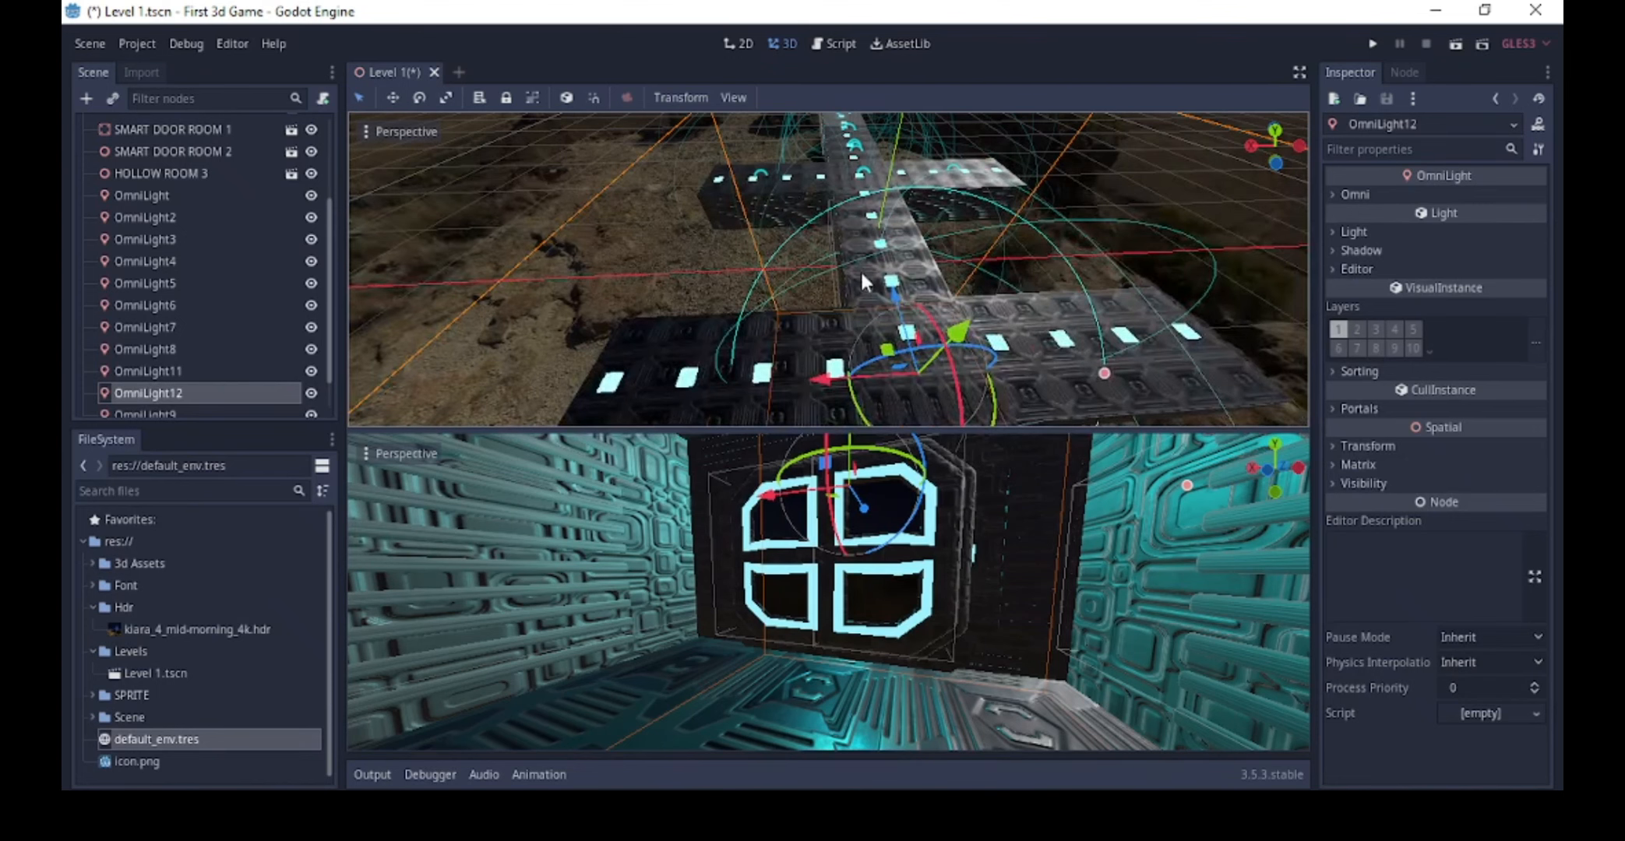
{"action": "middle_click_drag", "start_coordinate": [859, 268], "coordinate": [937, 360]}
{"action": "scroll", "coordinate": [937, 361], "scroll_direction": "down", "scroll_amount": 2}
{"action": "middle_click_drag", "start_coordinate": [820, 605], "coordinate": [897, 599]}
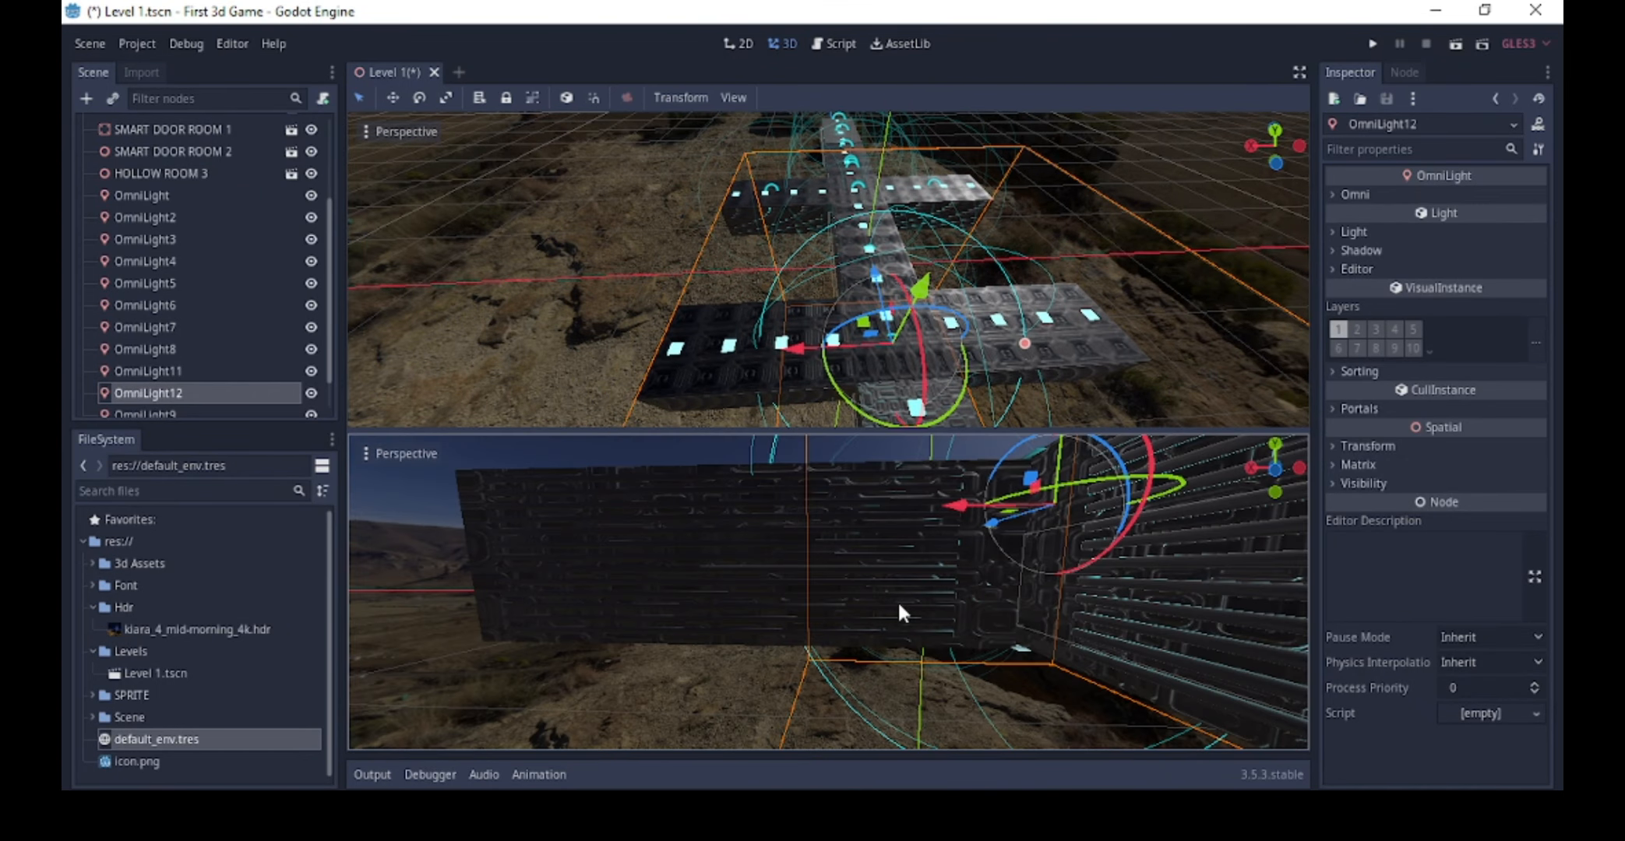
{"action": "middle_click_drag", "start_coordinate": [718, 562], "coordinate": [734, 580]}
{"action": "scroll", "coordinate": [734, 580], "scroll_direction": "down", "scroll_amount": 1}
{"action": "scroll", "coordinate": [737, 578], "scroll_direction": "down", "scroll_amount": 5}
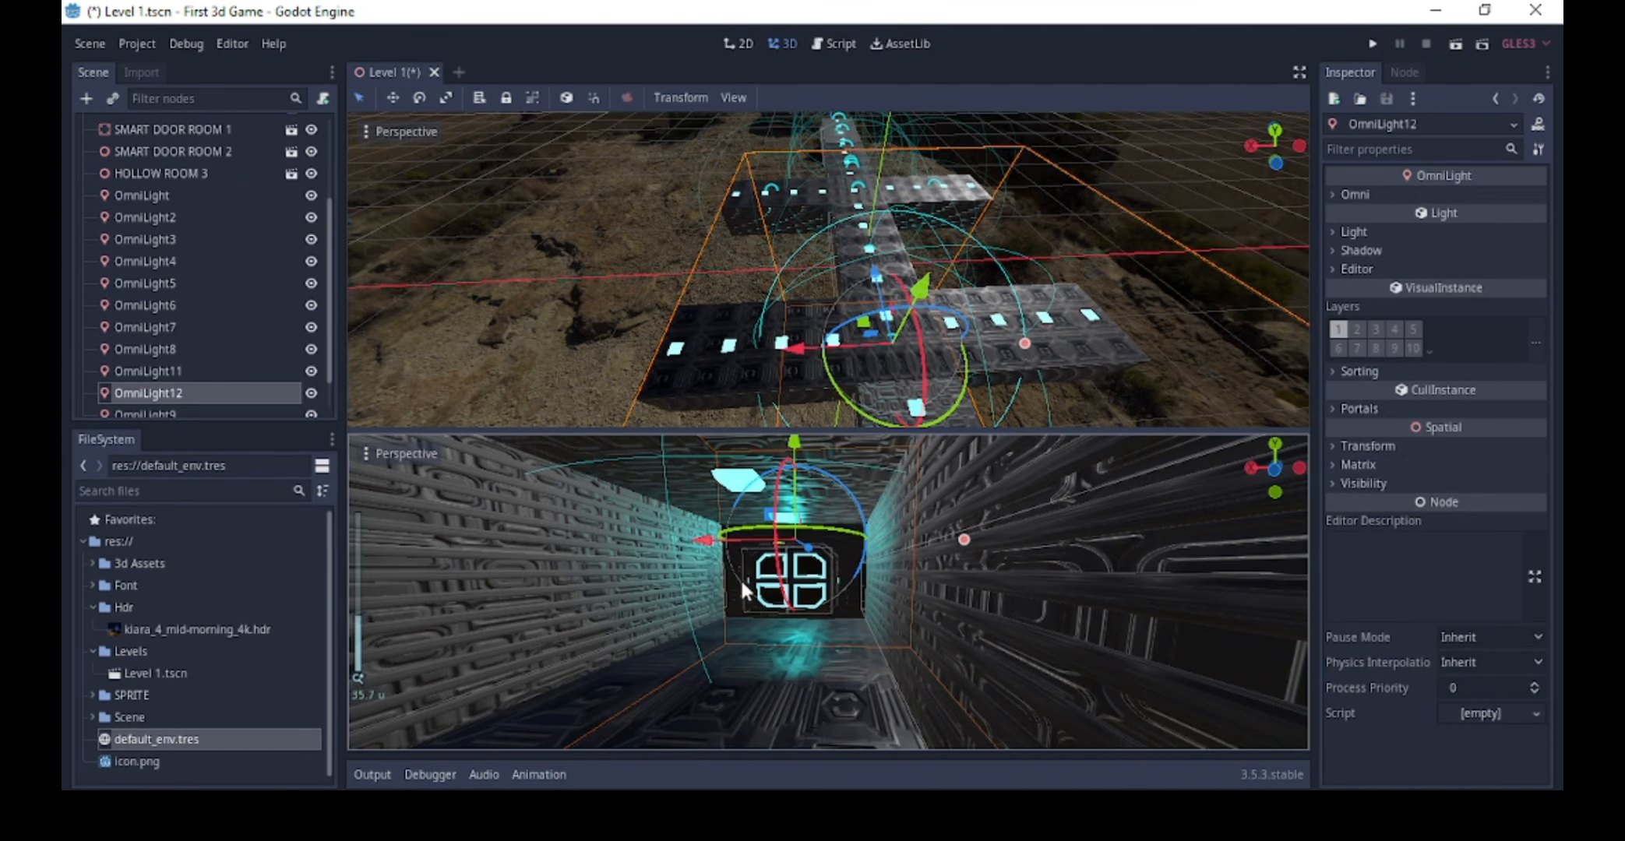
{"action": "middle_click_drag", "start_coordinate": [879, 629], "coordinate": [970, 578]}
{"action": "scroll", "coordinate": [863, 590], "scroll_direction": "up", "scroll_amount": 5}
{"action": "scroll", "coordinate": [918, 578], "scroll_direction": "down", "scroll_amount": 3}
{"action": "scroll", "coordinate": [967, 578], "scroll_direction": "up", "scroll_amount": 3}
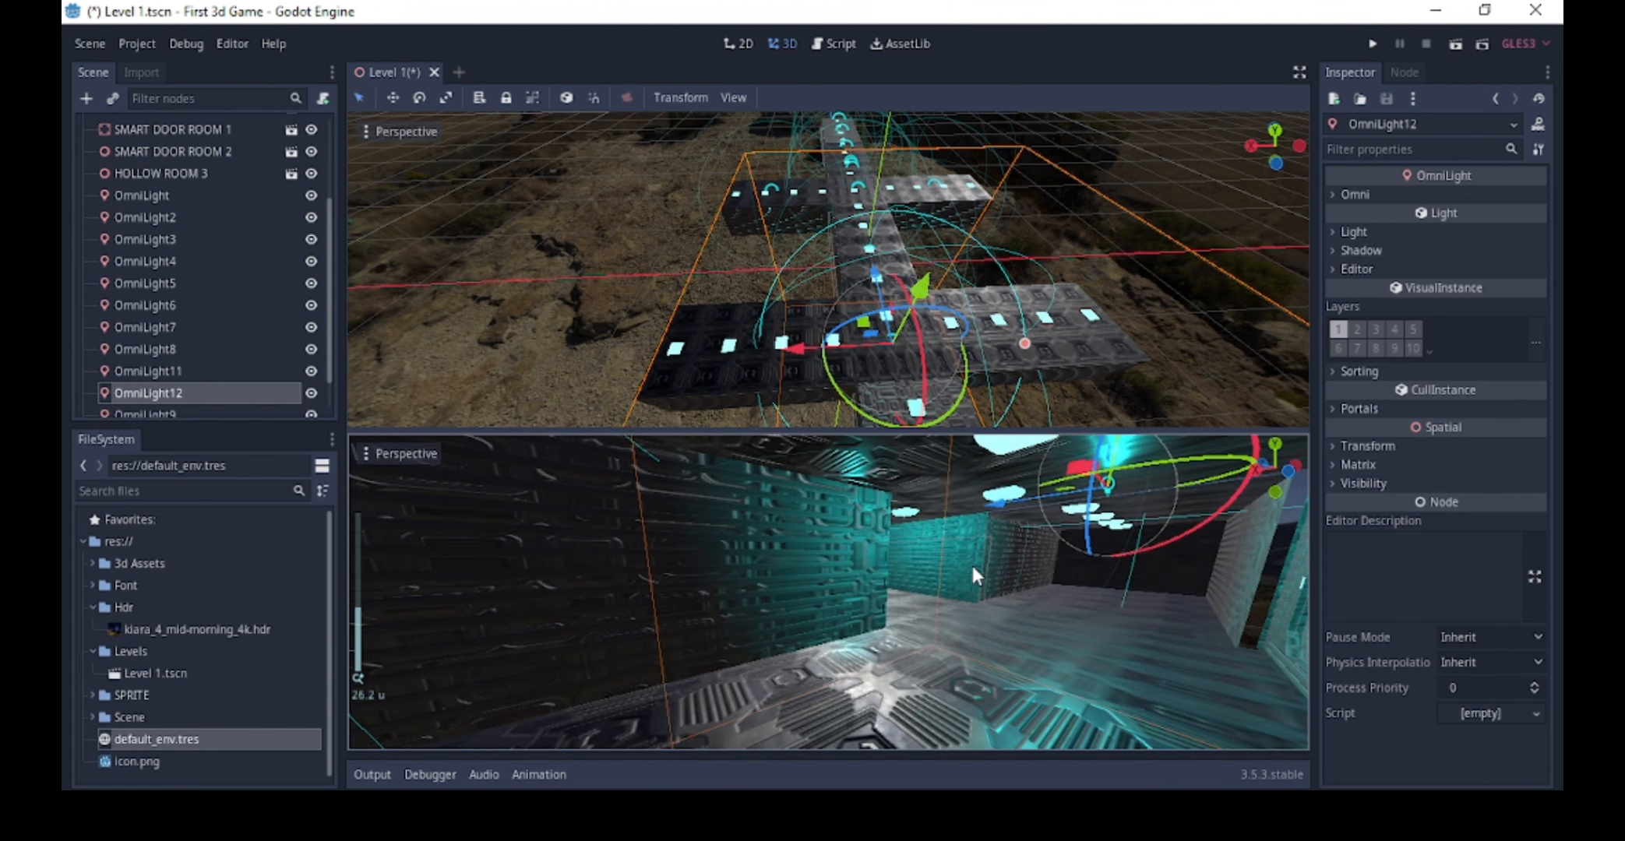
- Duplicate the twelfth OmniLight, move the copy along the X axis into the second junction's side branch, and duplicate that copy
{"action": "key", "text": "ctrl+d"}
{"action": "scroll", "coordinate": [948, 602], "scroll_direction": "down", "scroll_amount": 4}
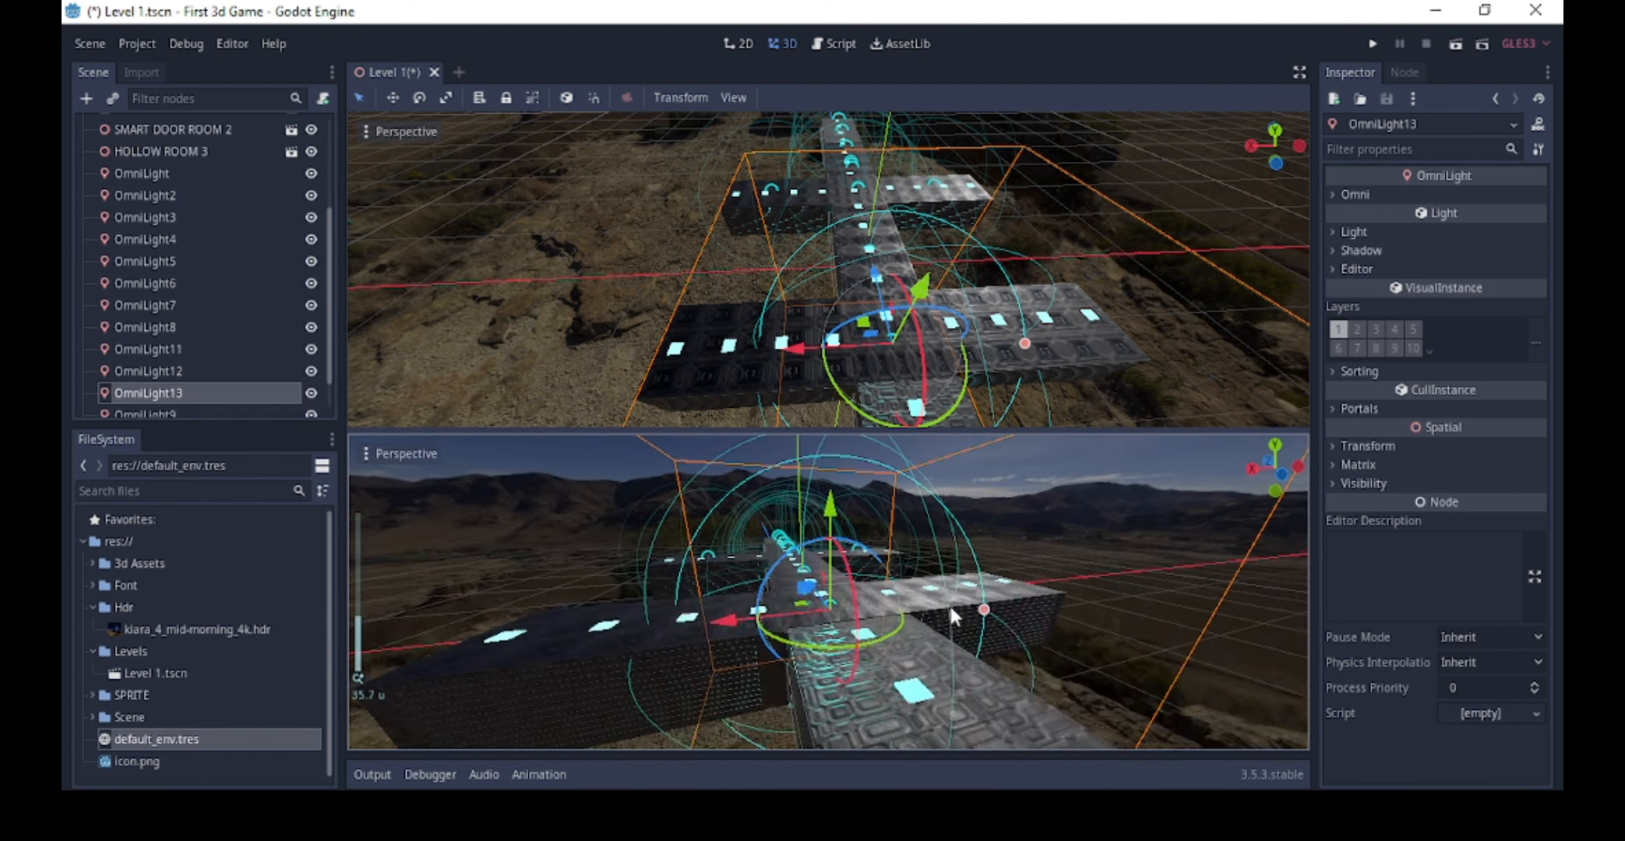
{"action": "left_click_drag", "start_coordinate": [798, 603], "coordinate": [474, 662]}
{"action": "key", "text": "ctrl+d"}
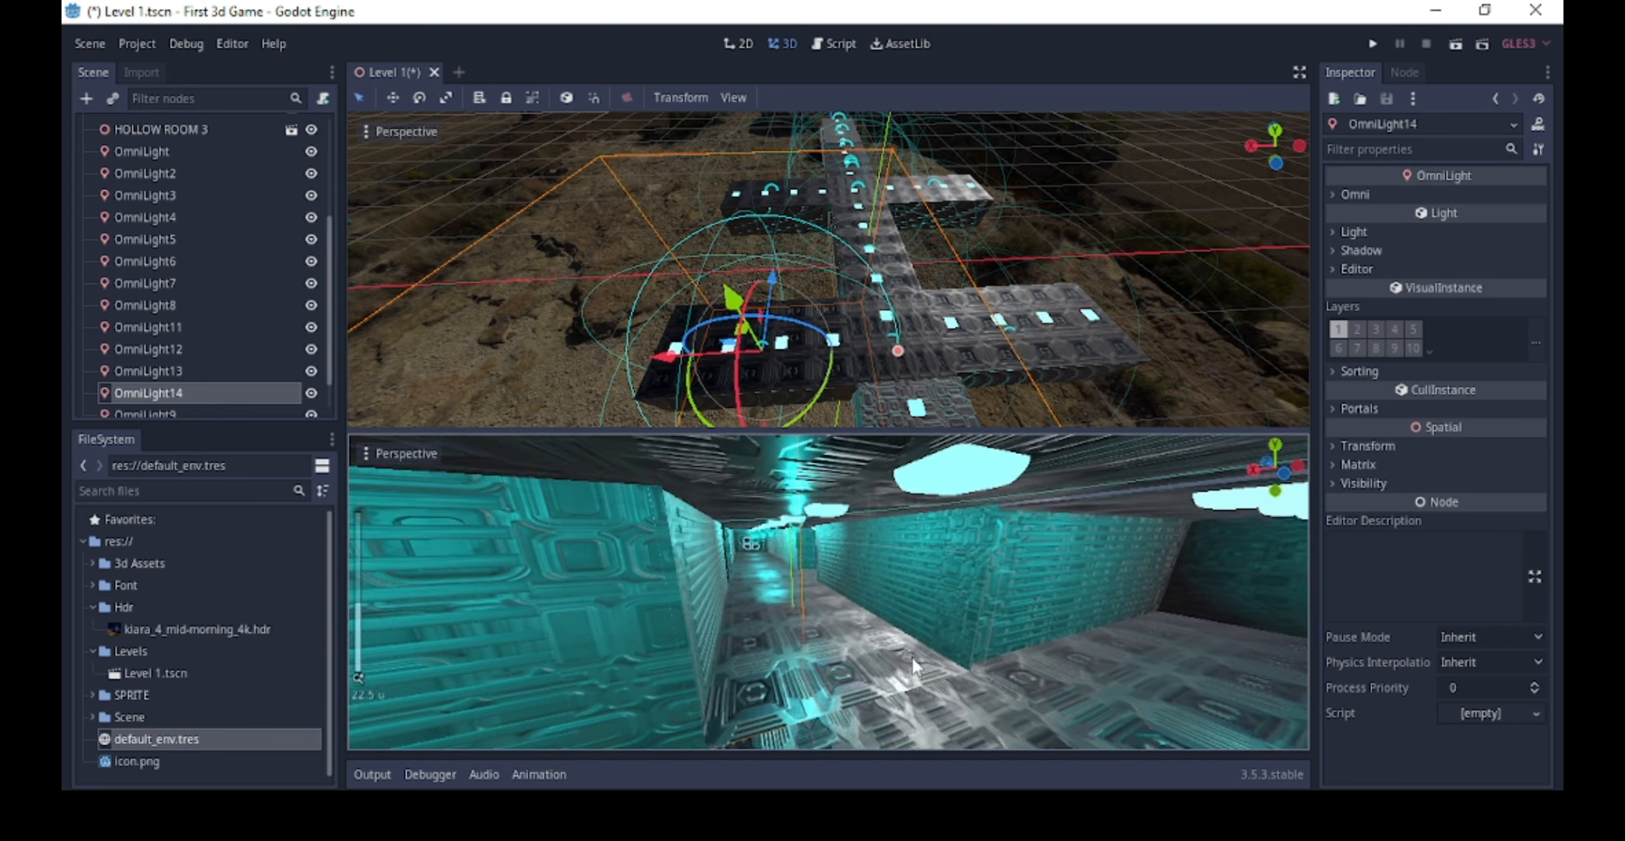
- Duplicate the fourteenth OmniLight and move the copy out of the side branch into the corridor section beyond the second junction
{"action": "middle_click_drag", "start_coordinate": [912, 659], "coordinate": [603, 640]}
{"action": "middle_click_drag", "start_coordinate": [850, 641], "coordinate": [883, 638], "text": "shift"}
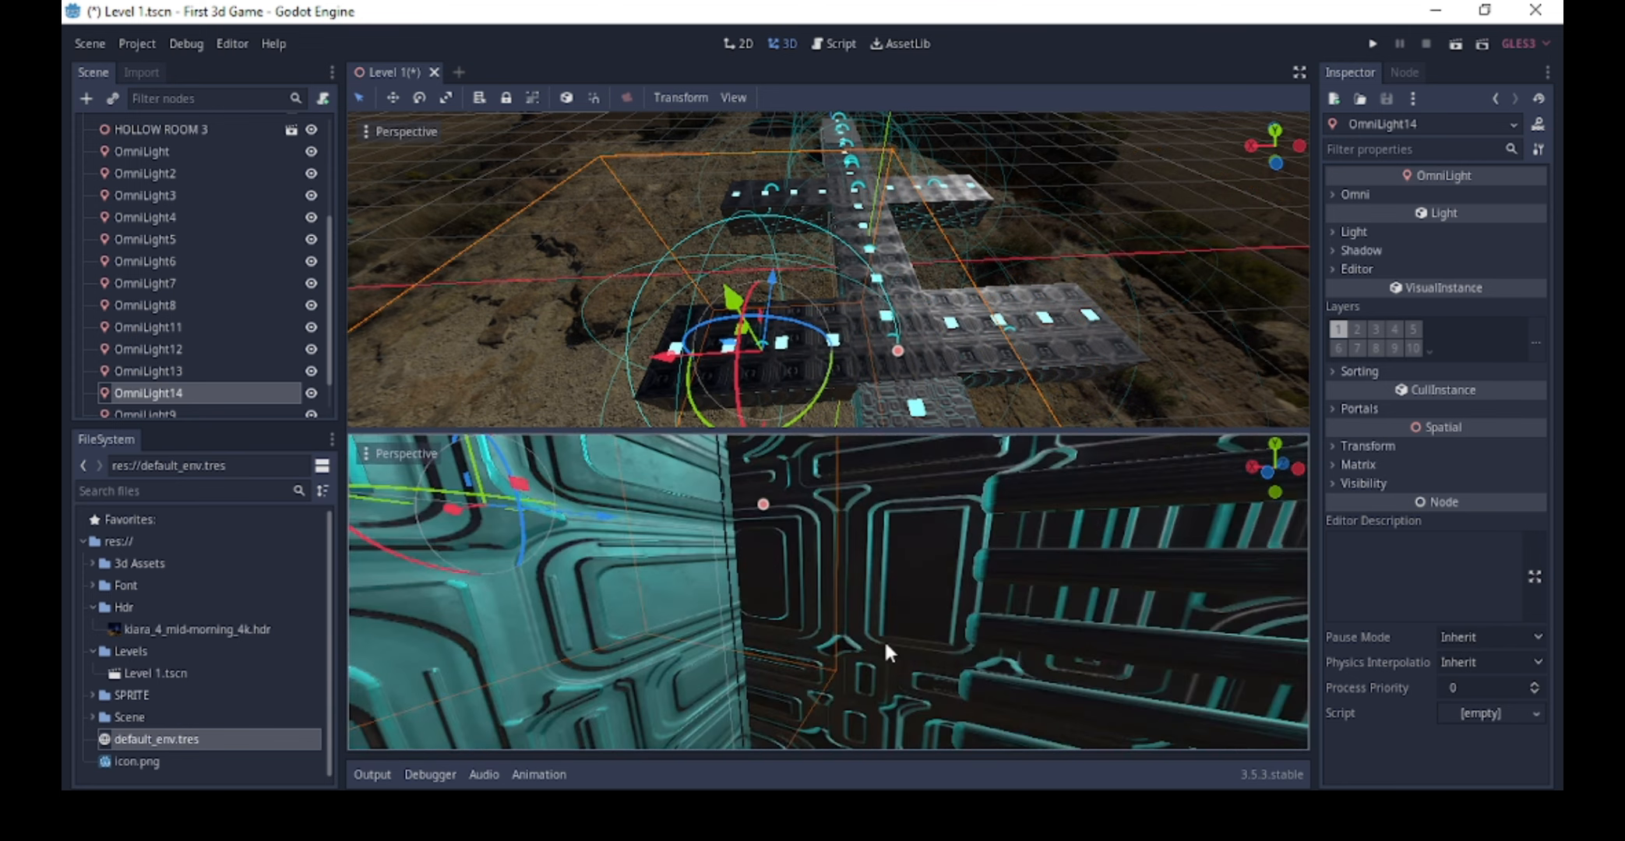
{"action": "scroll", "coordinate": [883, 637], "scroll_direction": "up", "scroll_amount": 2}
{"action": "scroll", "coordinate": [978, 338], "scroll_direction": "down", "scroll_amount": 1}
{"action": "middle_click_drag", "start_coordinate": [997, 343], "coordinate": [913, 298]}
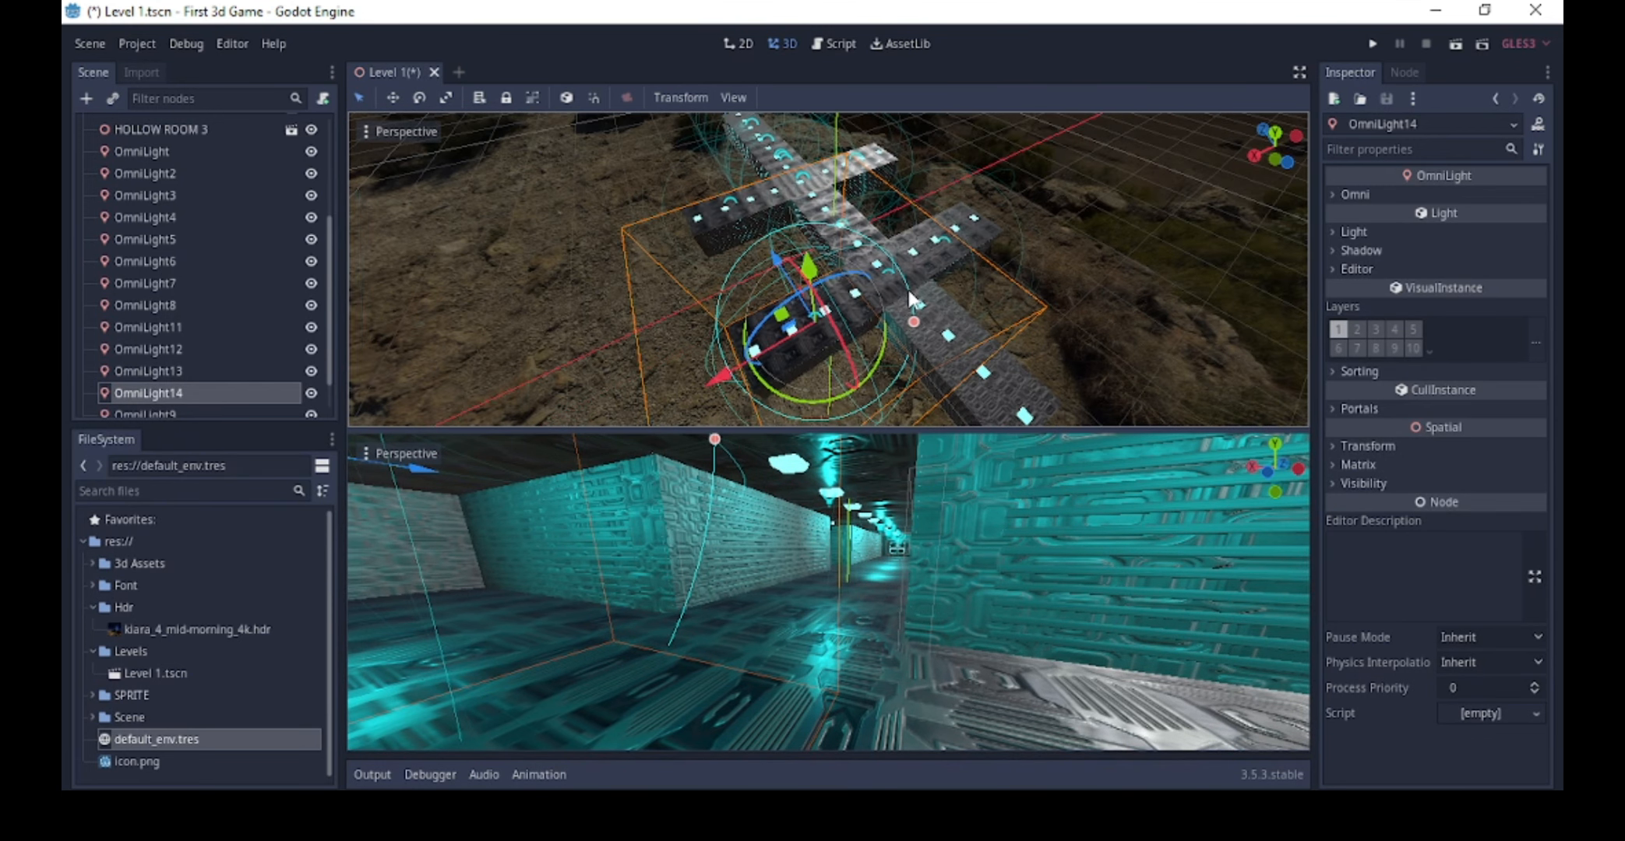
{"action": "key", "text": "ctrl+d"}
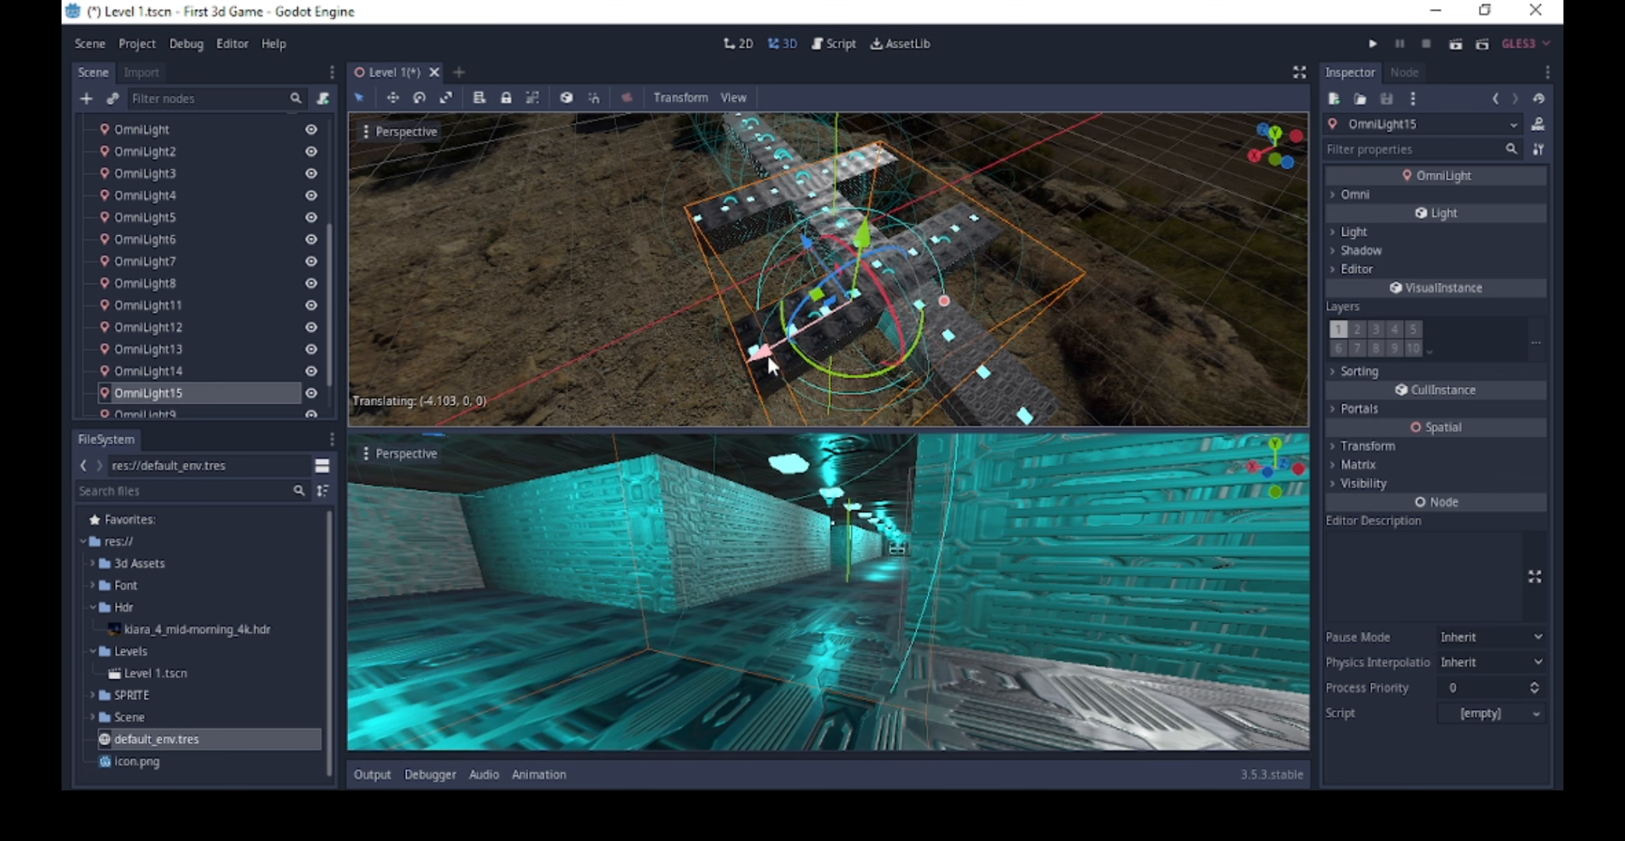
{"action": "left_click_drag", "start_coordinate": [766, 352], "coordinate": [852, 290]}
{"action": "left_click_drag", "start_coordinate": [863, 222], "coordinate": [866, 260]}
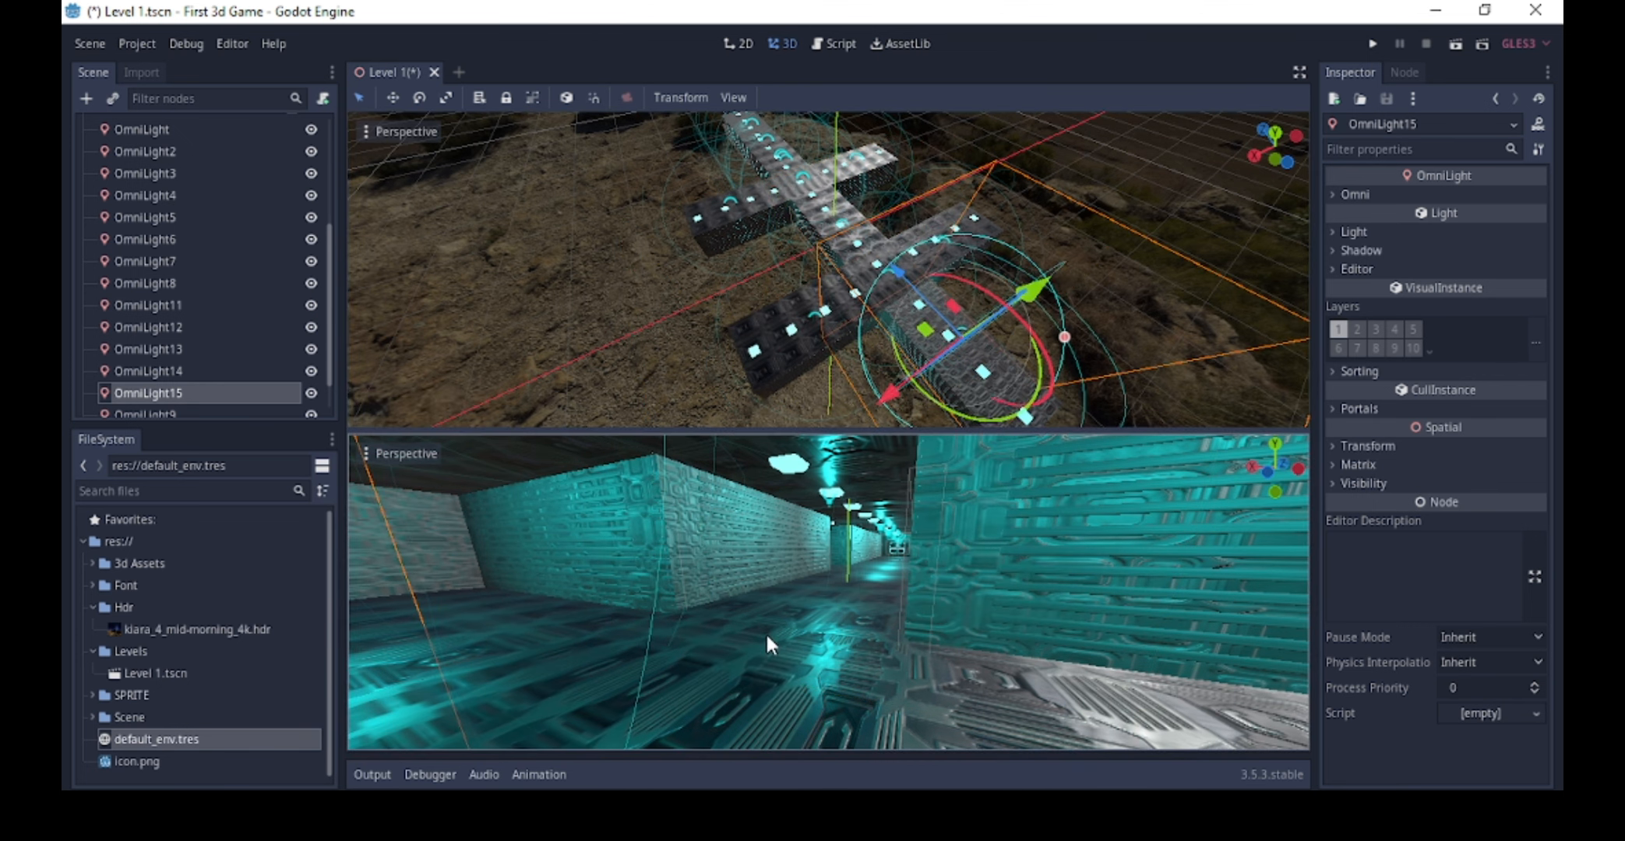
- Adjust the fifteenth OmniLight along the Z axis in the end corridor and duplicate it
{"action": "middle_click_drag", "start_coordinate": [766, 632], "coordinate": [822, 610]}
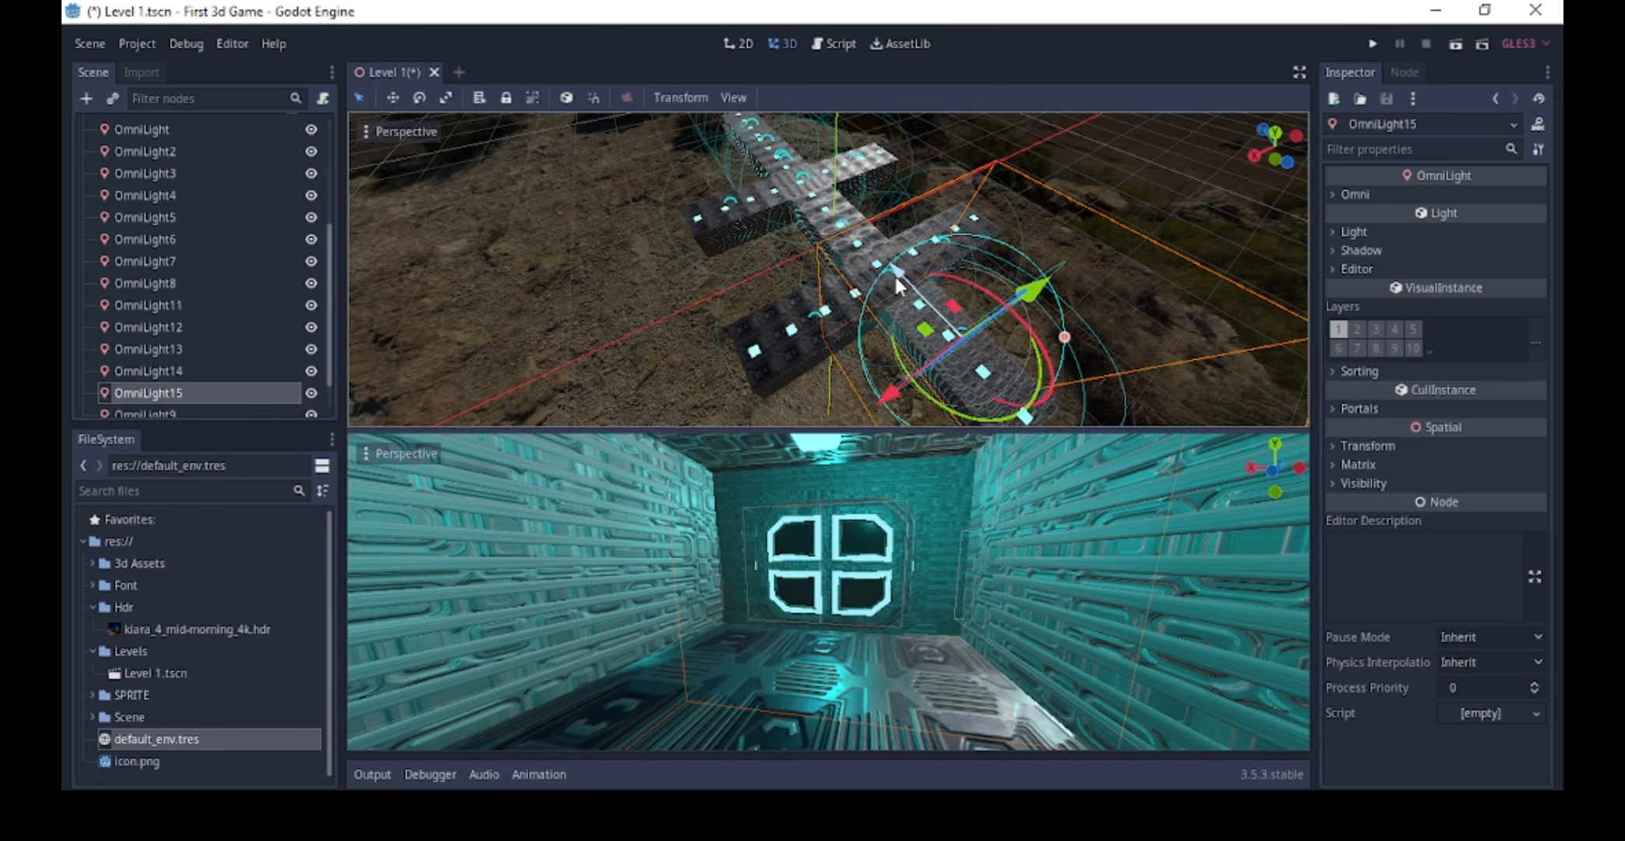
{"action": "mouse_move", "coordinate": [895, 277]}
{"action": "left_mouse_down"}
{"action": "mouse_move", "coordinate": [858, 250]}
{"action": "mouse_move", "coordinate": [897, 293]}
{"action": "mouse_move", "coordinate": [878, 283]}
{"action": "left_mouse_up"}
{"action": "scroll", "coordinate": [901, 313], "scroll_direction": "down", "scroll_amount": 1}
{"action": "key", "text": "ctrl+d"}
- Examine the cyan lighting along the whole main corridor from inside and save the Level 1 scene
{"action": "scroll", "coordinate": [865, 580], "scroll_direction": "down", "scroll_amount": 2}
{"action": "scroll", "coordinate": [864, 573], "scroll_direction": "down", "scroll_amount": 4}
{"action": "middle_click_drag", "start_coordinate": [862, 570], "coordinate": [875, 564]}
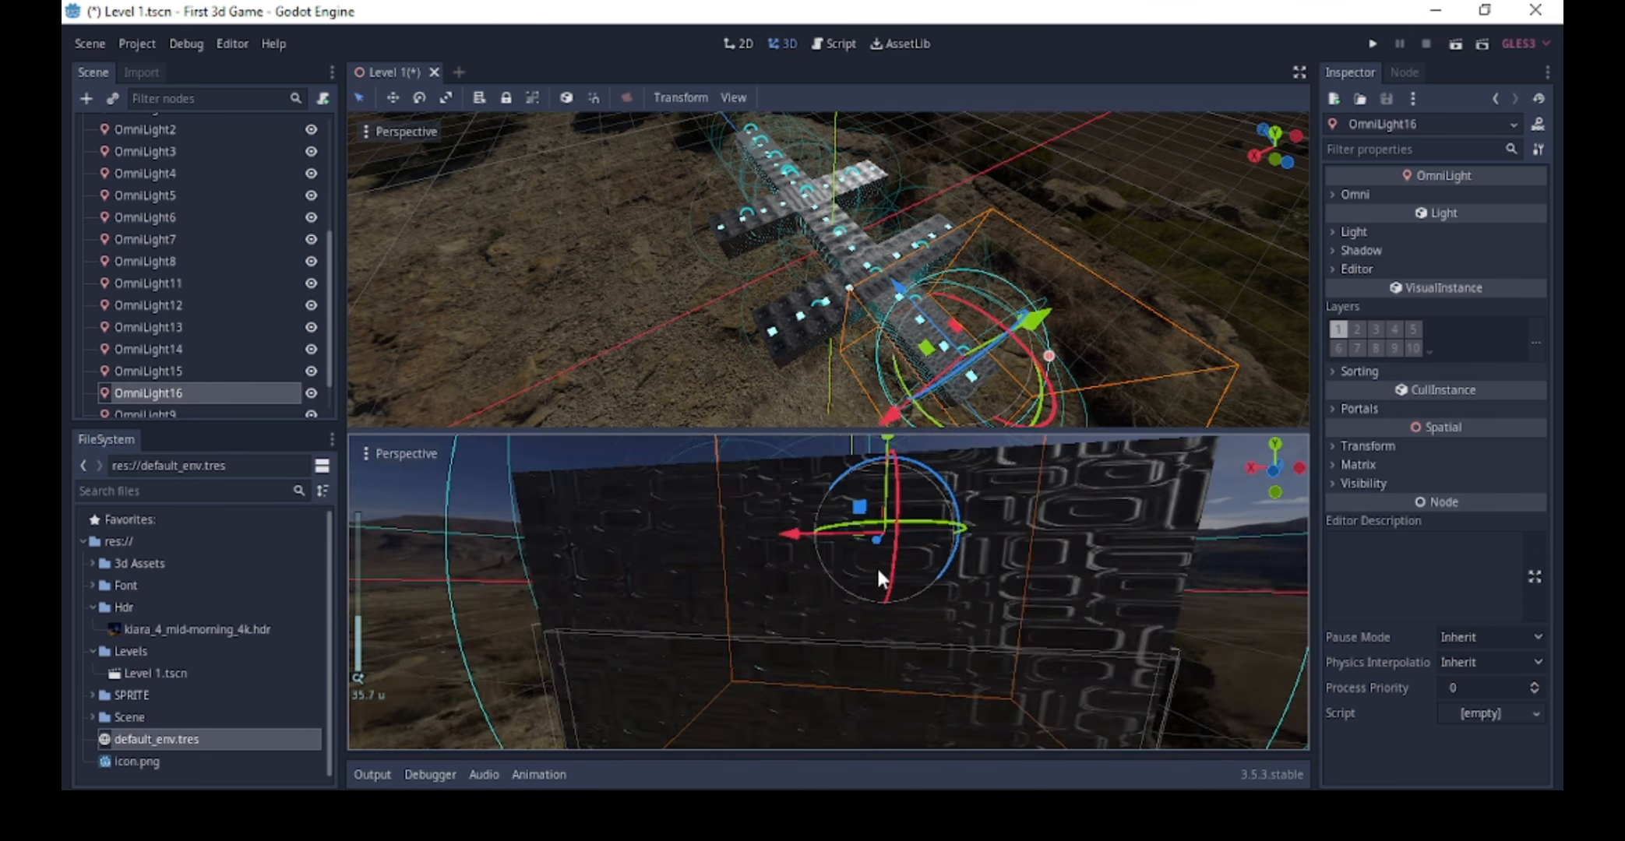
{"action": "scroll", "coordinate": [876, 565], "scroll_direction": "up", "scroll_amount": 6}
{"action": "scroll", "coordinate": [882, 561], "scroll_direction": "up", "scroll_amount": 4}
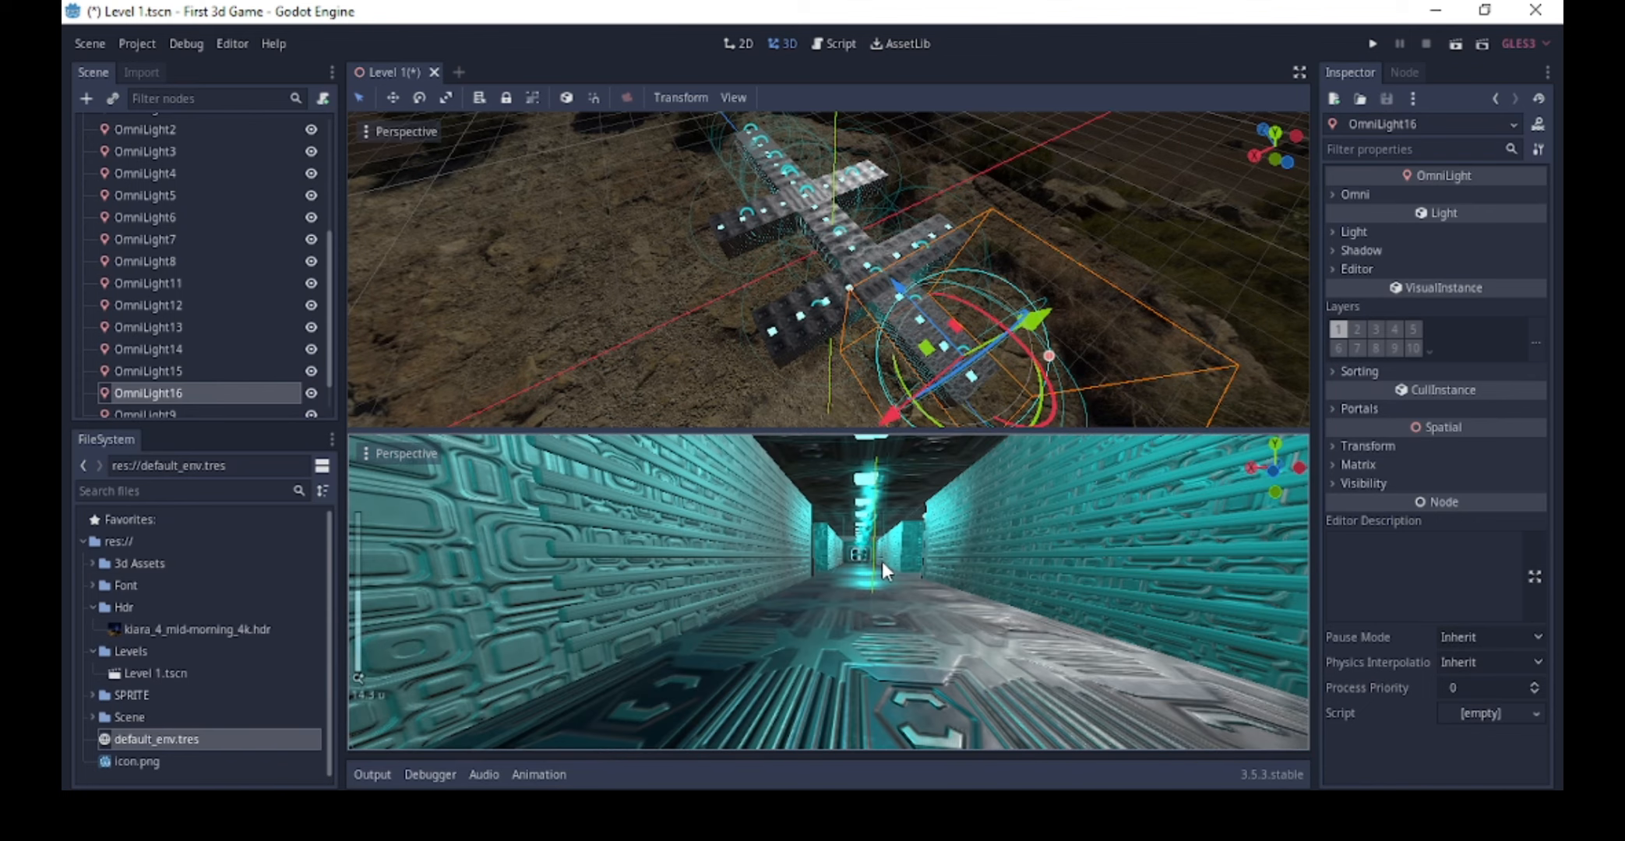
{"action": "scroll", "coordinate": [774, 721], "scroll_direction": "up", "scroll_amount": 8}
{"action": "middle_click_drag", "start_coordinate": [776, 712], "coordinate": [902, 624]}
{"action": "scroll", "coordinate": [856, 686], "scroll_direction": "up", "scroll_amount": 8}
{"action": "scroll", "coordinate": [829, 648], "scroll_direction": "up", "scroll_amount": 2}
{"action": "key", "text": "ctrl+s"}
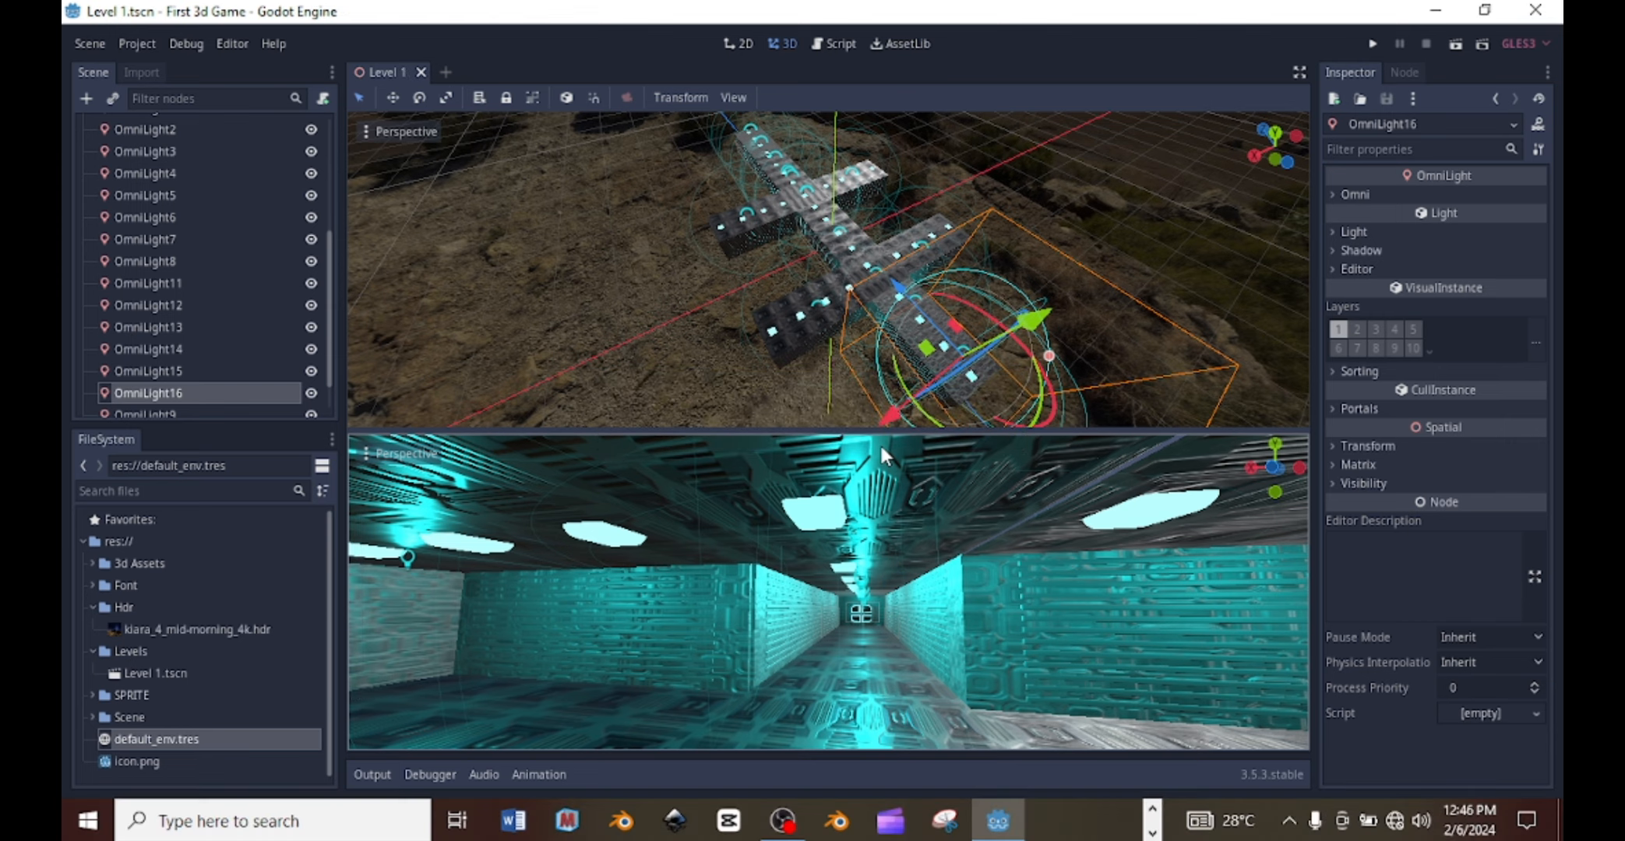
- Add a Spatial child node to the scene's root Spatial node
{"action": "middle_click_drag", "start_coordinate": [904, 337], "coordinate": [927, 292]}
{"action": "scroll", "coordinate": [905, 301], "scroll_direction": "down", "scroll_amount": 5}
{"action": "scroll", "coordinate": [159, 273], "scroll_direction": "up", "scroll_amount": 3}
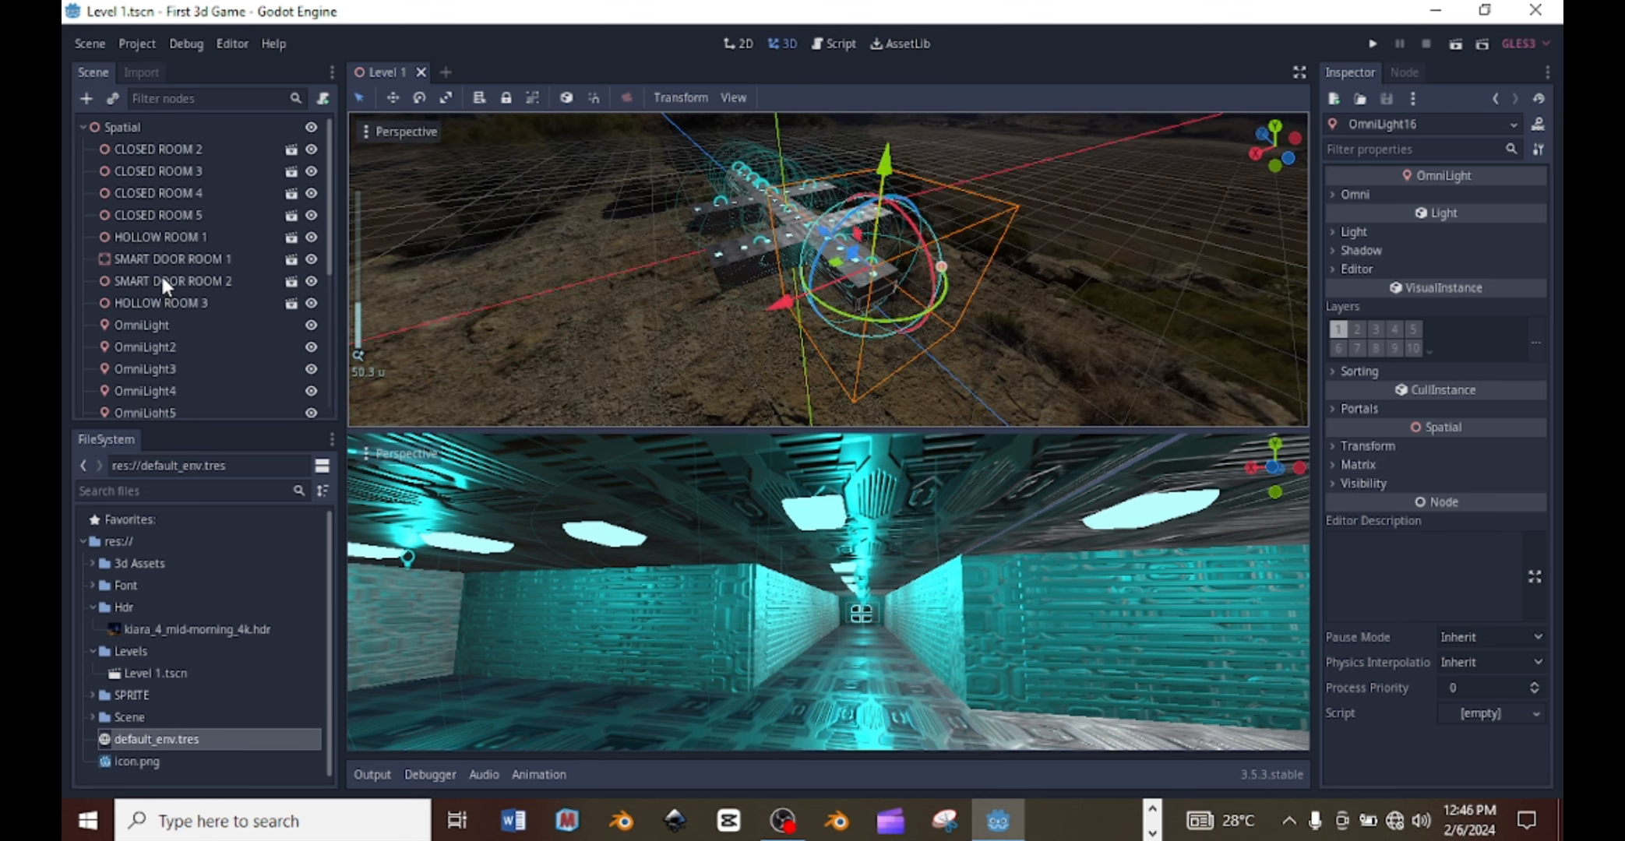
{"action": "scroll", "coordinate": [161, 277], "scroll_direction": "down", "scroll_amount": 3}
{"action": "scroll", "coordinate": [146, 243], "scroll_direction": "up", "scroll_amount": 3}
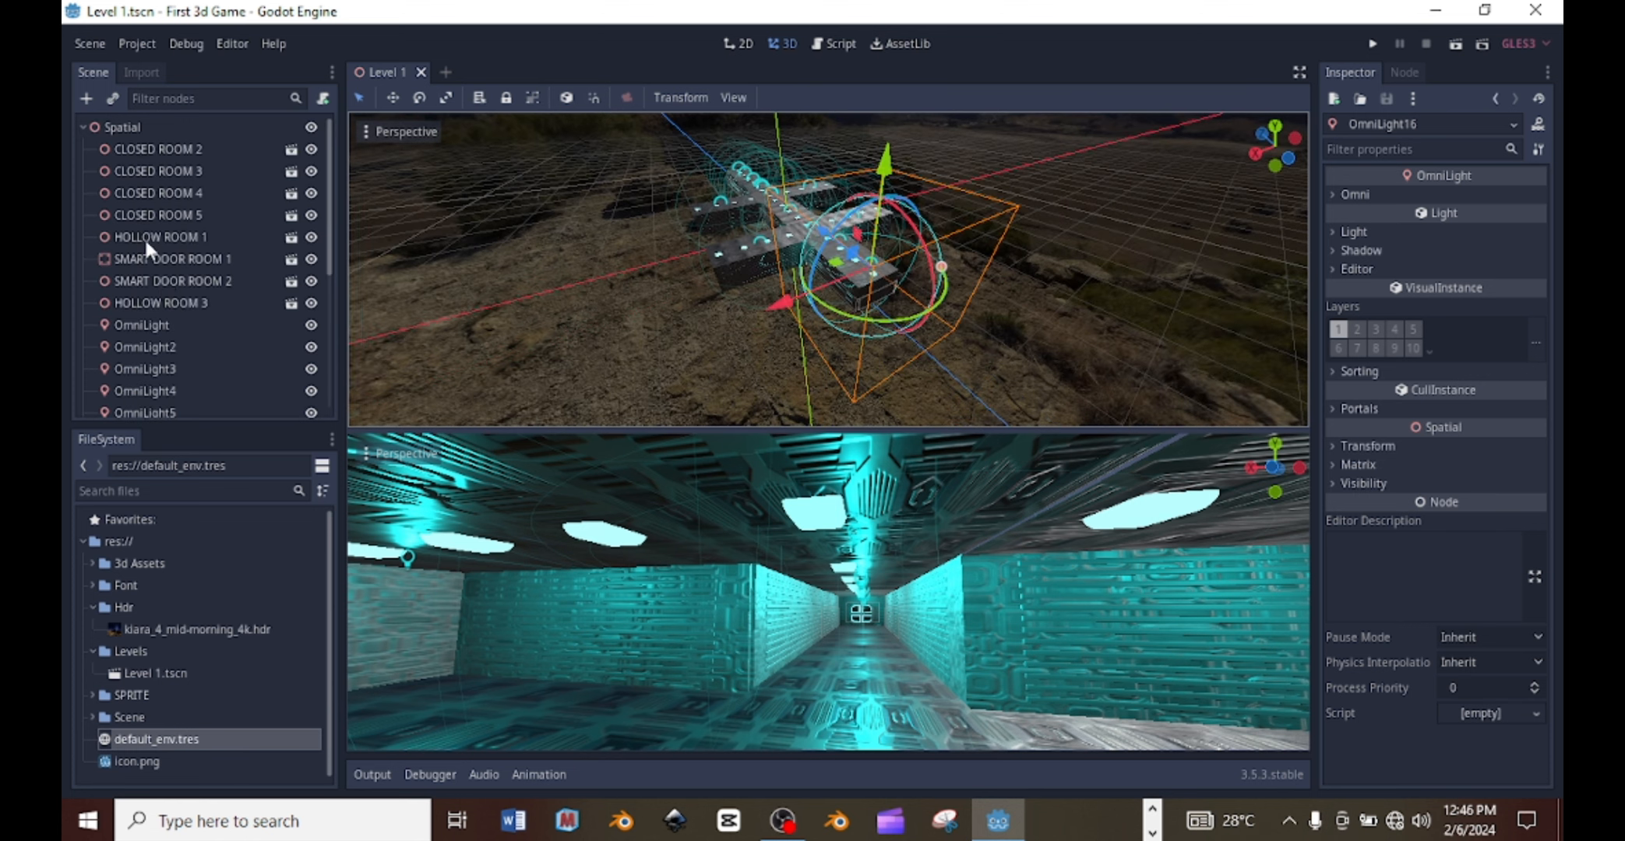
{"action": "left_click", "coordinate": [127, 127]}
{"action": "right_click", "coordinate": [130, 128]}
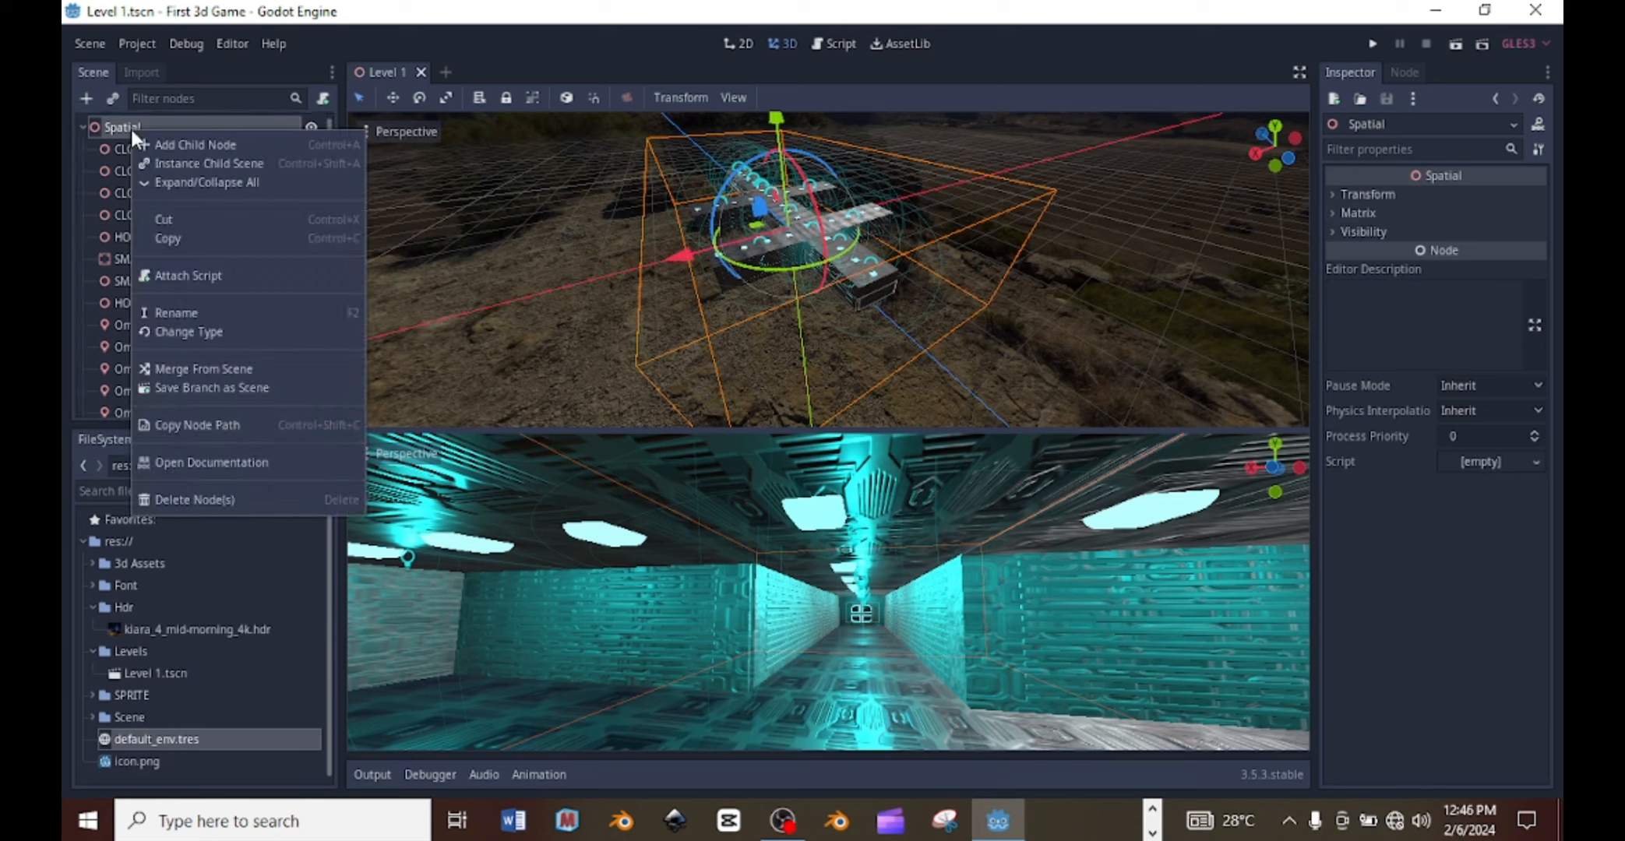
{"action": "left_click", "coordinate": [177, 145]}
{"action": "type", "text": "spat"}
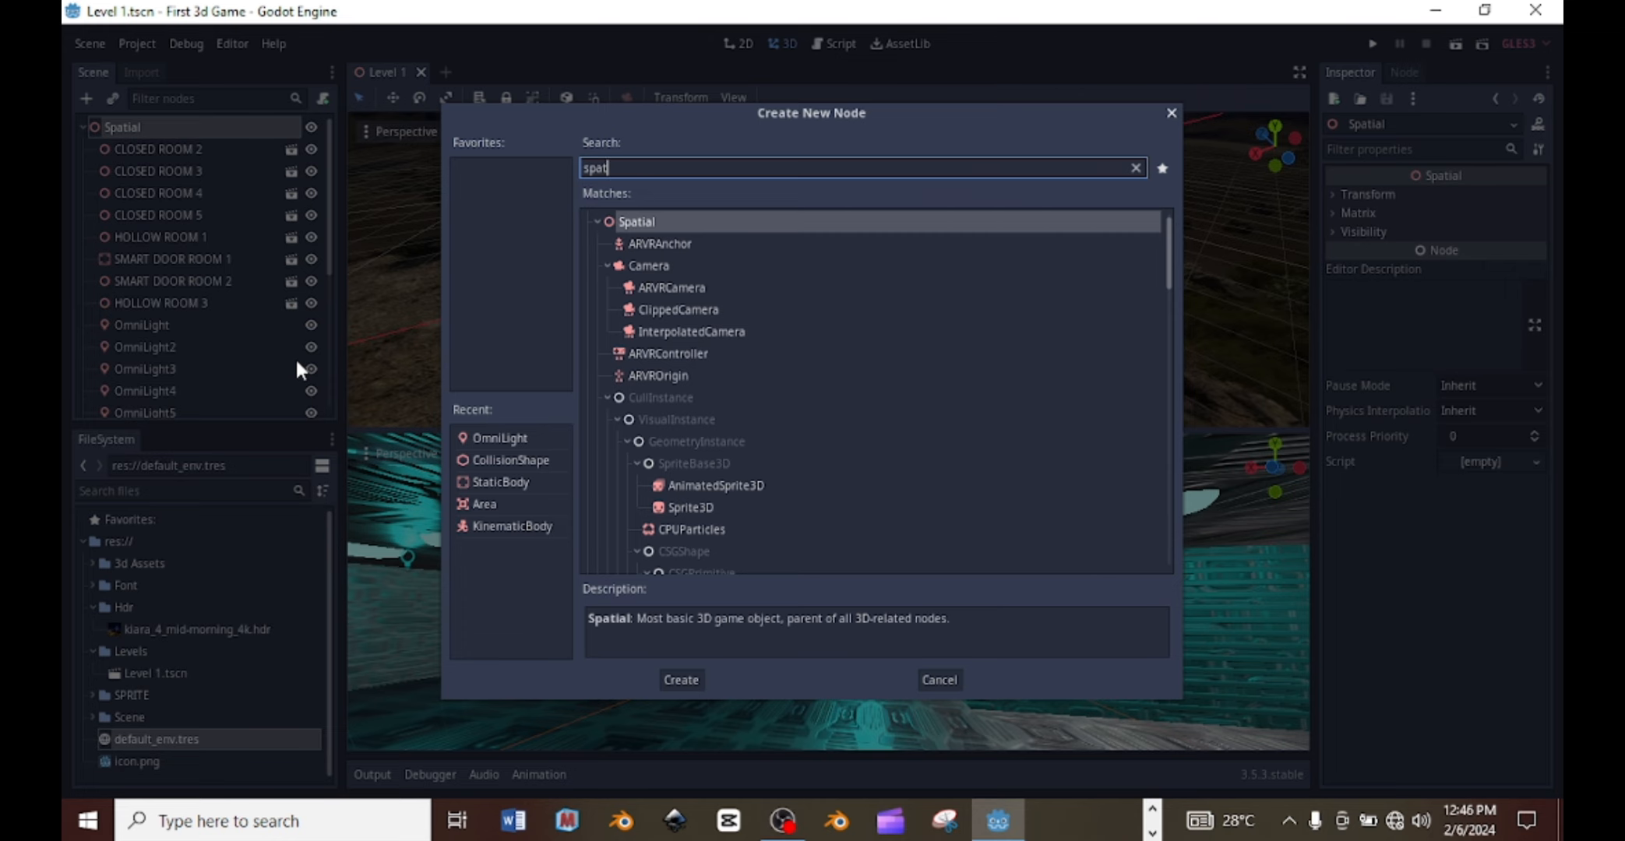
{"action": "key", "text": "Return"}
- Select all the OmniLight nodes in the scene tree and make them children of the new Spatial node
{"action": "left_click", "coordinate": [145, 371]}
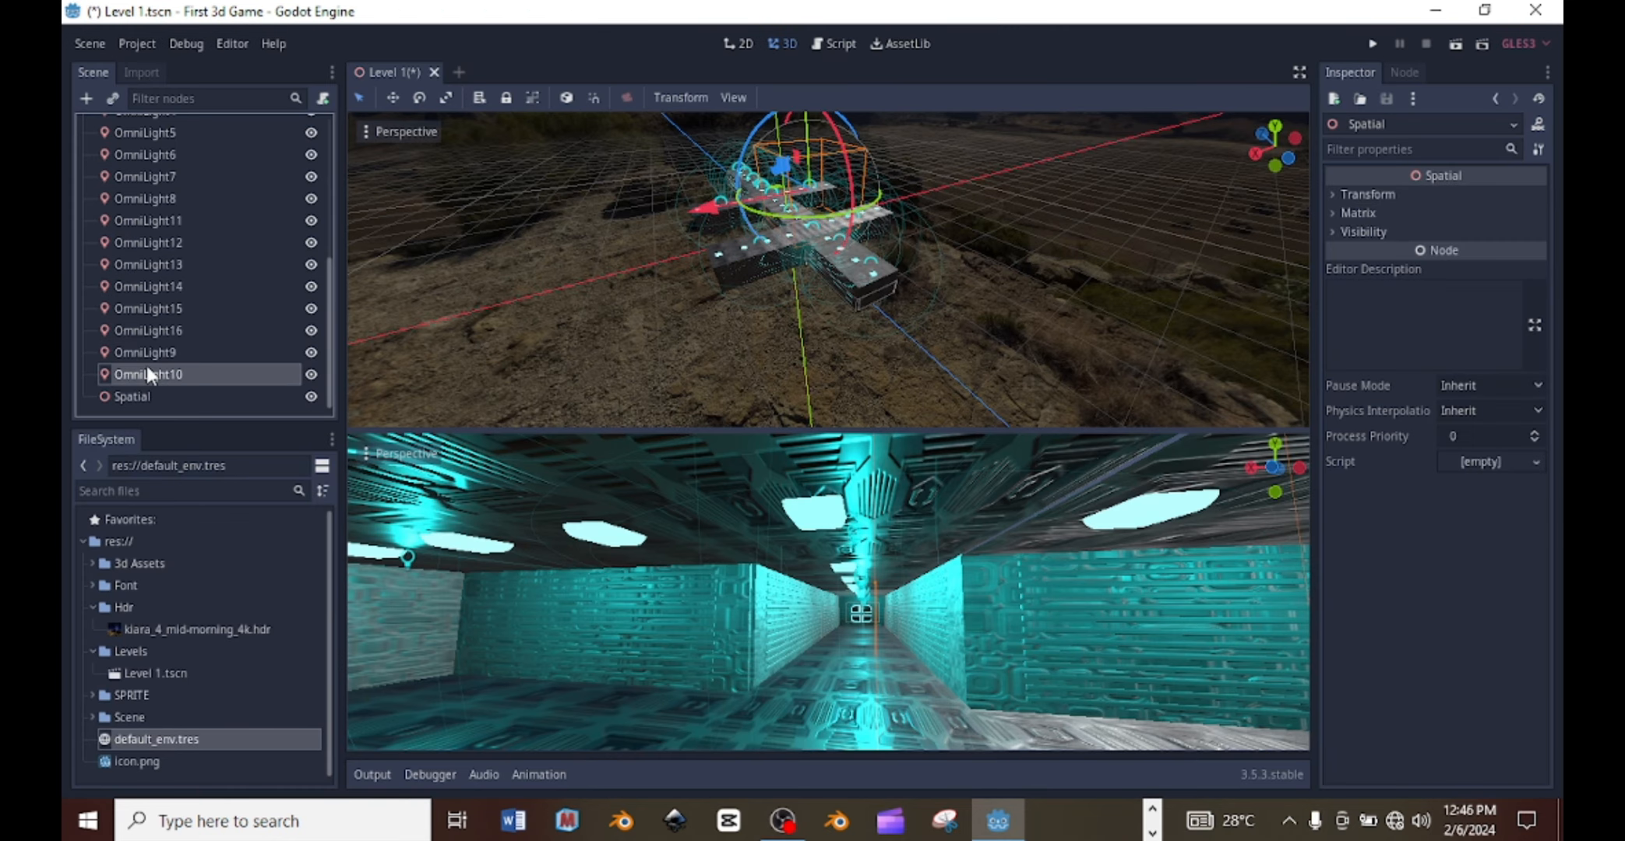
{"action": "scroll", "coordinate": [144, 328], "scroll_direction": "up", "scroll_amount": 4}
{"action": "left_click", "coordinate": [138, 227], "text": "shift"}
{"action": "scroll", "coordinate": [170, 264], "scroll_direction": "down", "scroll_amount": 3}
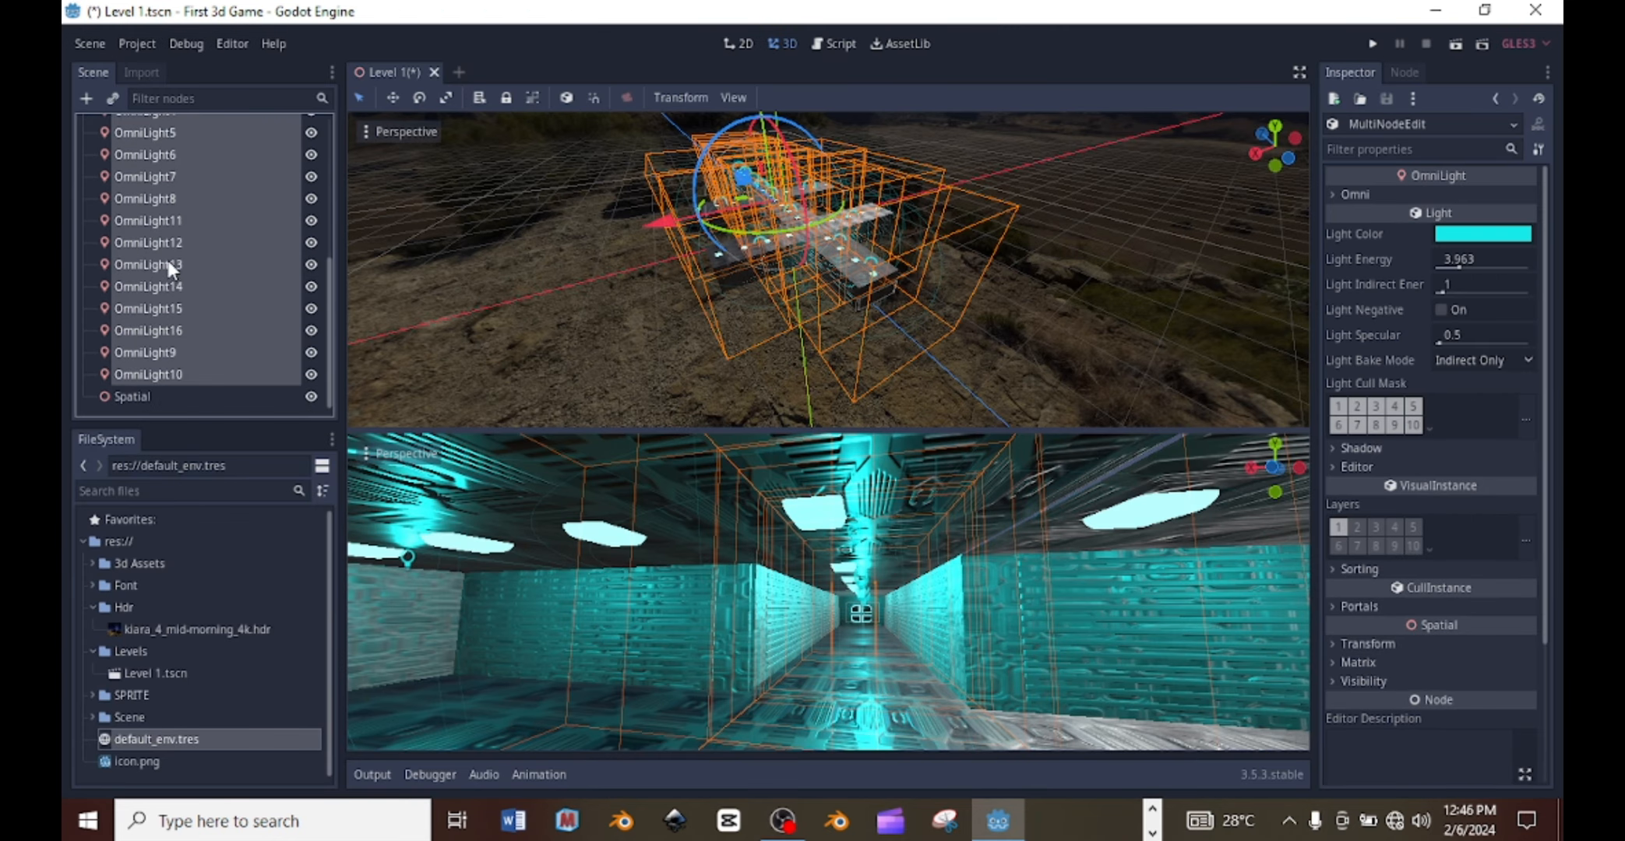
{"action": "left_click_drag", "start_coordinate": [154, 375], "coordinate": [140, 393]}
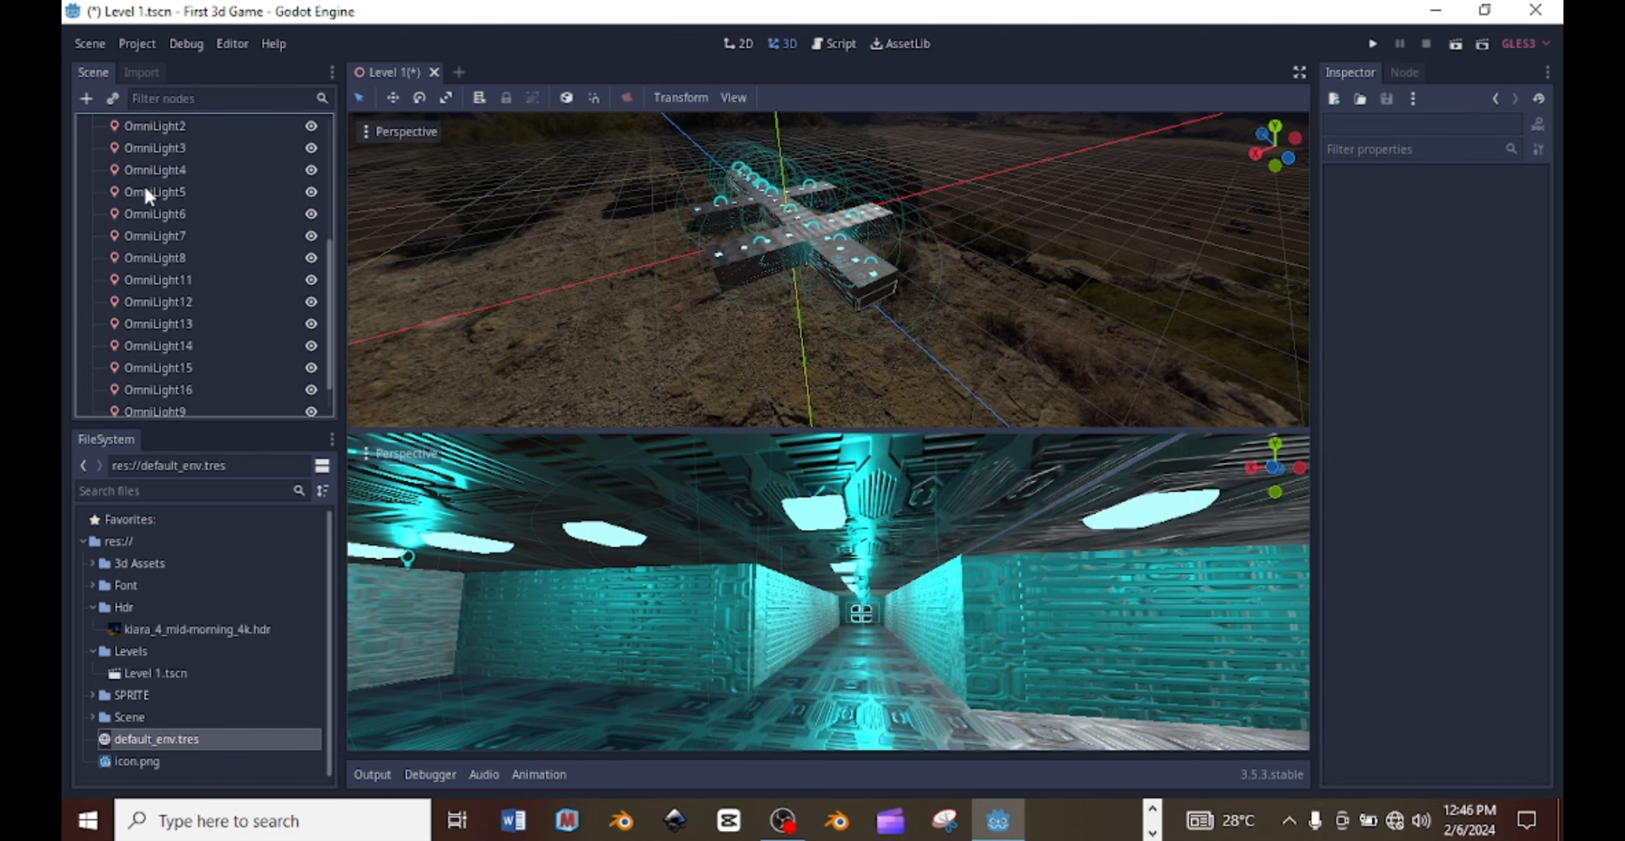
- Rename the Spatial node containing the lights as Light Holder and collapse its branch in the scene tree
{"action": "scroll", "coordinate": [144, 202], "scroll_direction": "up", "scroll_amount": 3}
{"action": "right_click", "coordinate": [143, 228]}
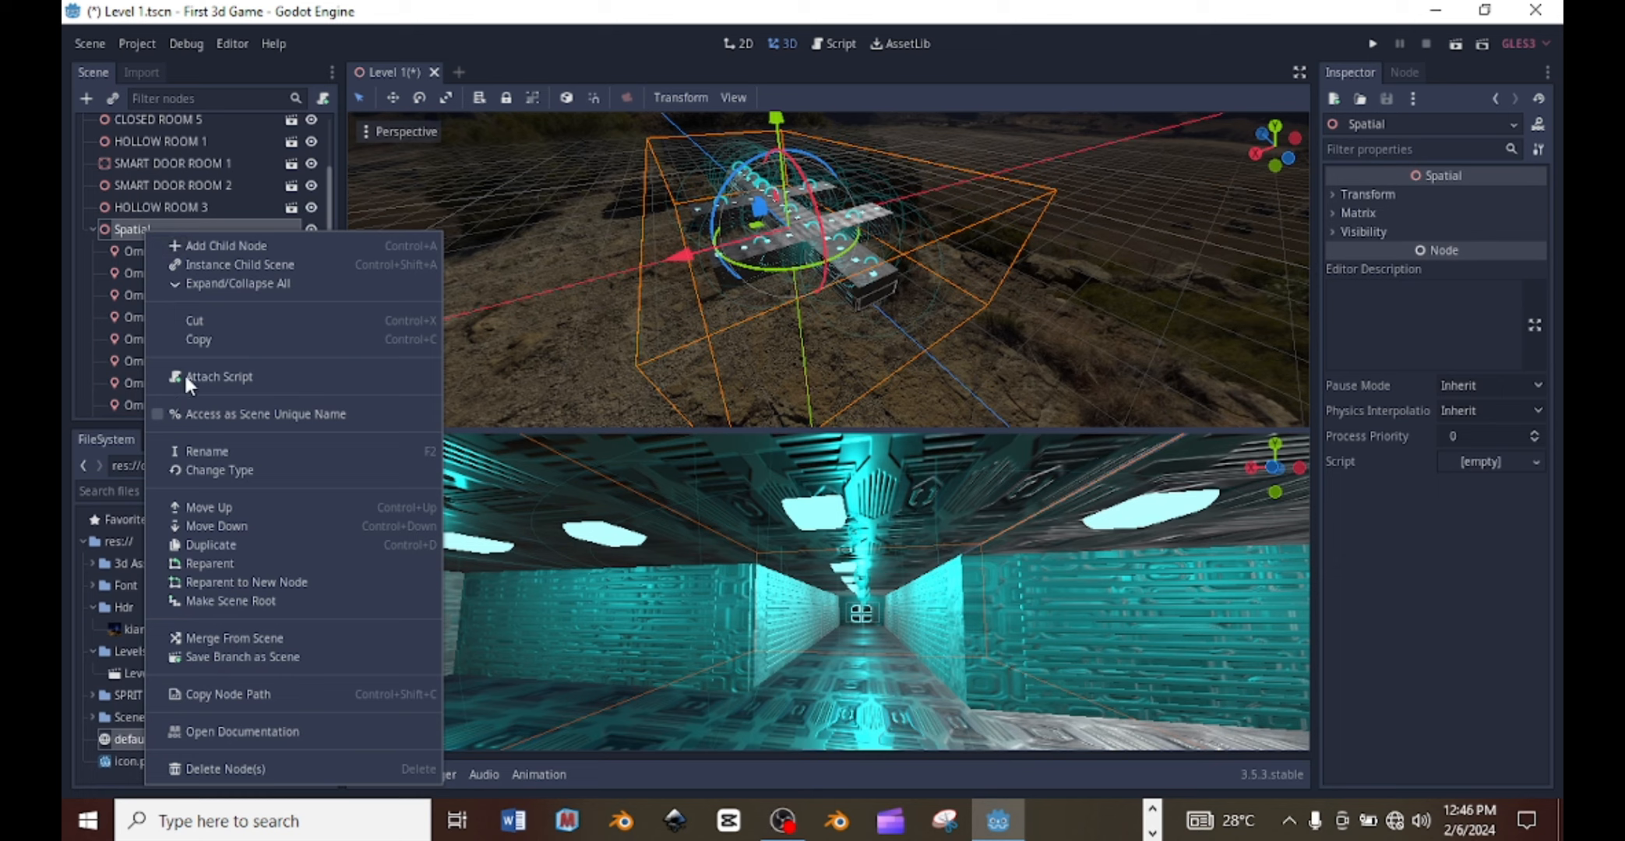
{"action": "left_click", "coordinate": [218, 453]}
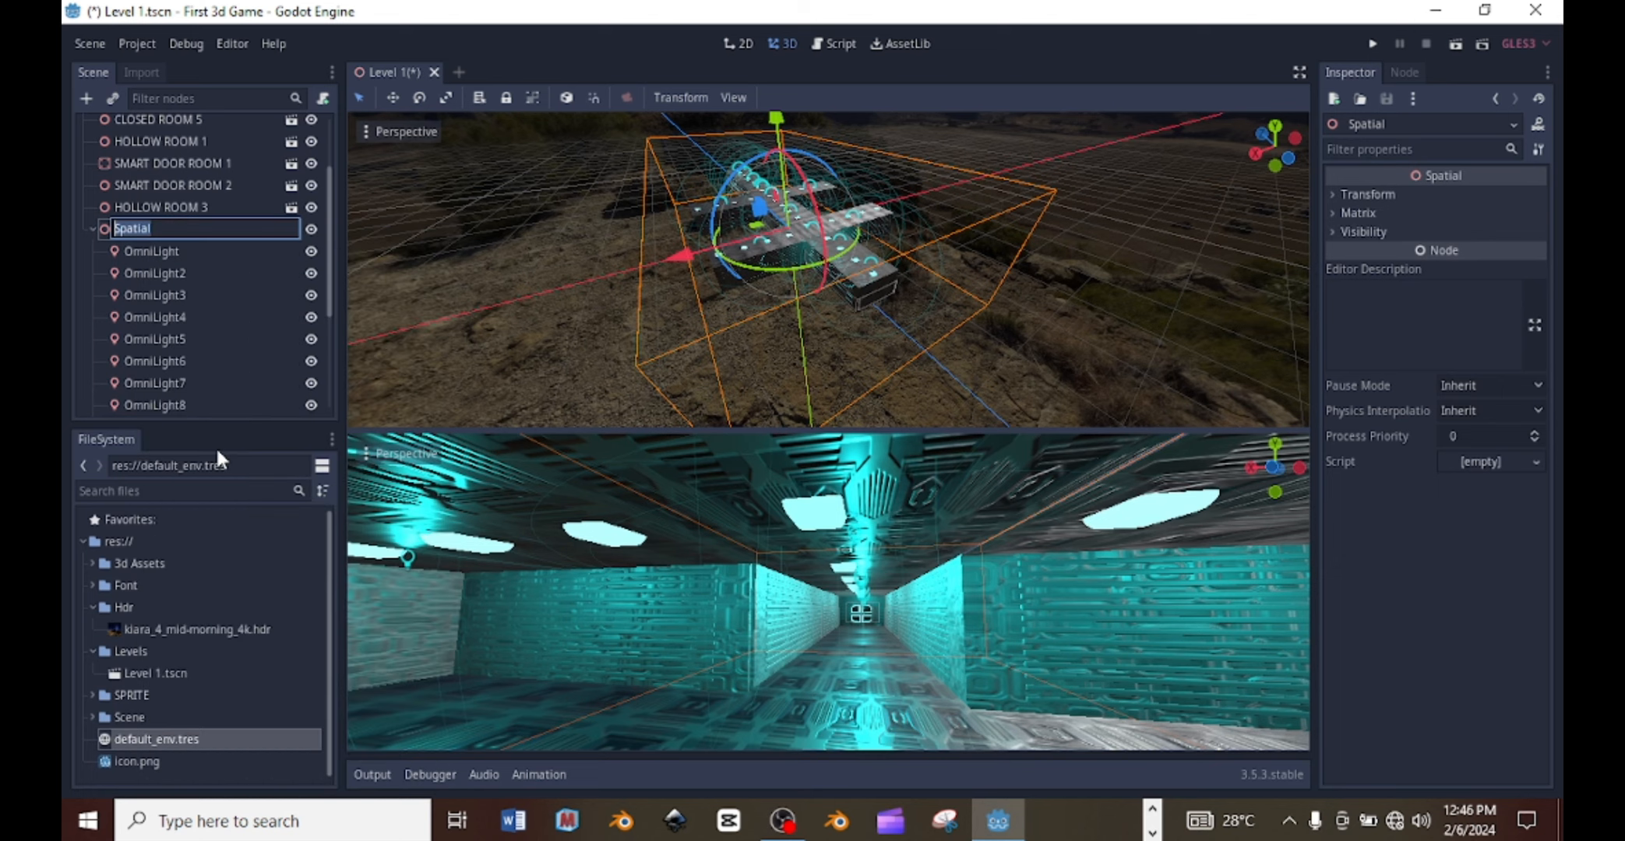
{"action": "type", "text": "light"}
{"action": "key", "text": "BackSpace"}
{"action": "key", "text": "BackSpace"}
{"action": "key", "text": "BackSpace"}
{"action": "key", "text": "BackSpace"}
{"action": "key", "text": "BackSpace"}
{"action": "type", "text": "Light Holder"}
{"action": "key", "text": "Return"}
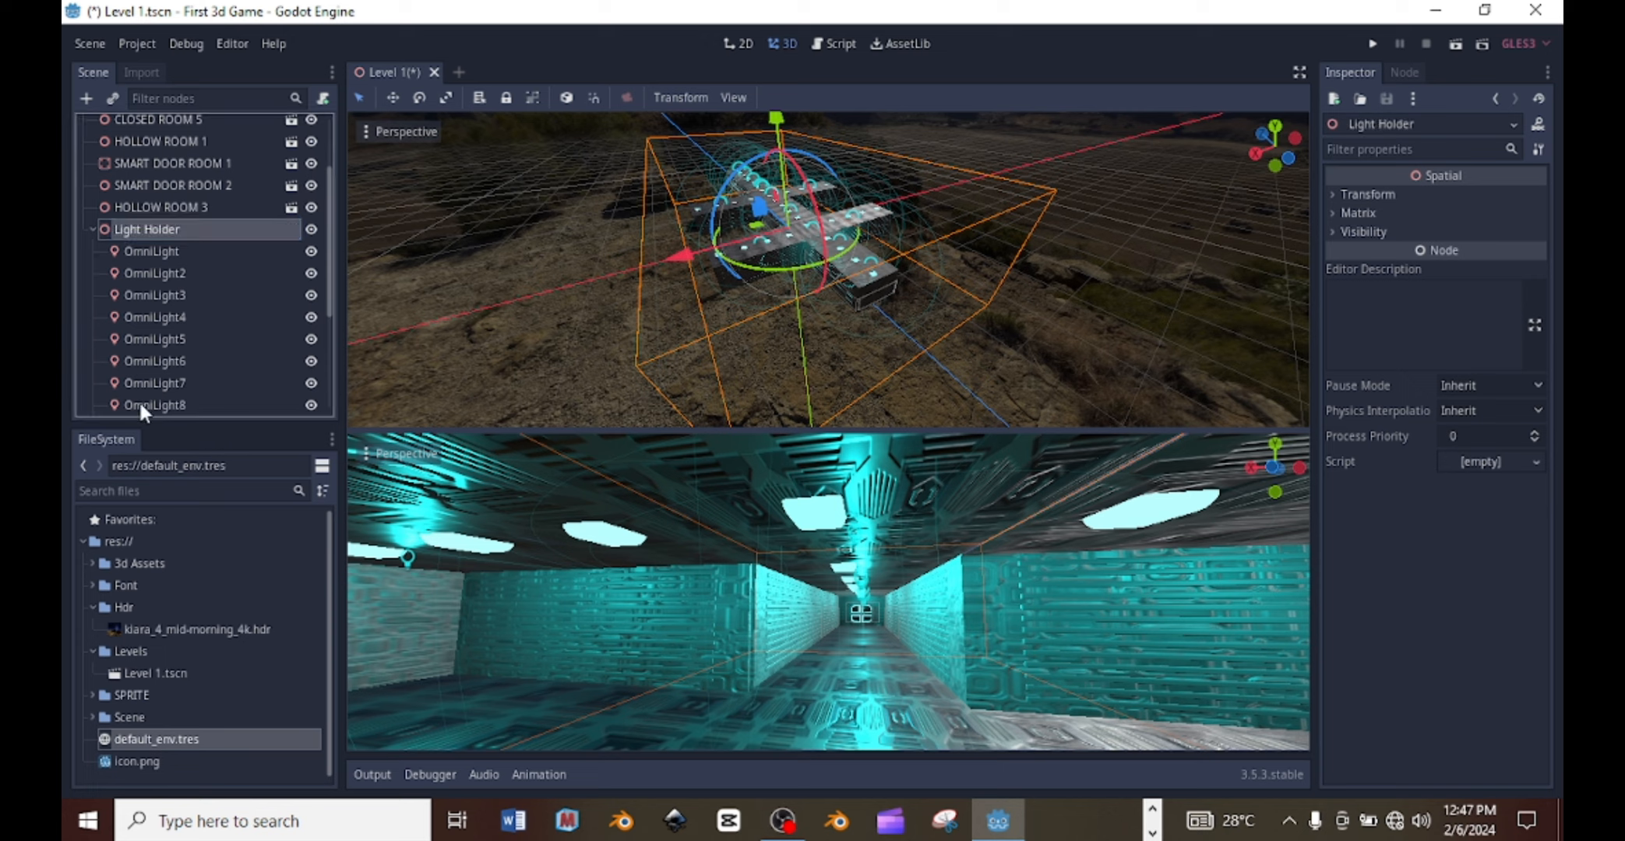
{"action": "left_click", "coordinate": [92, 229]}
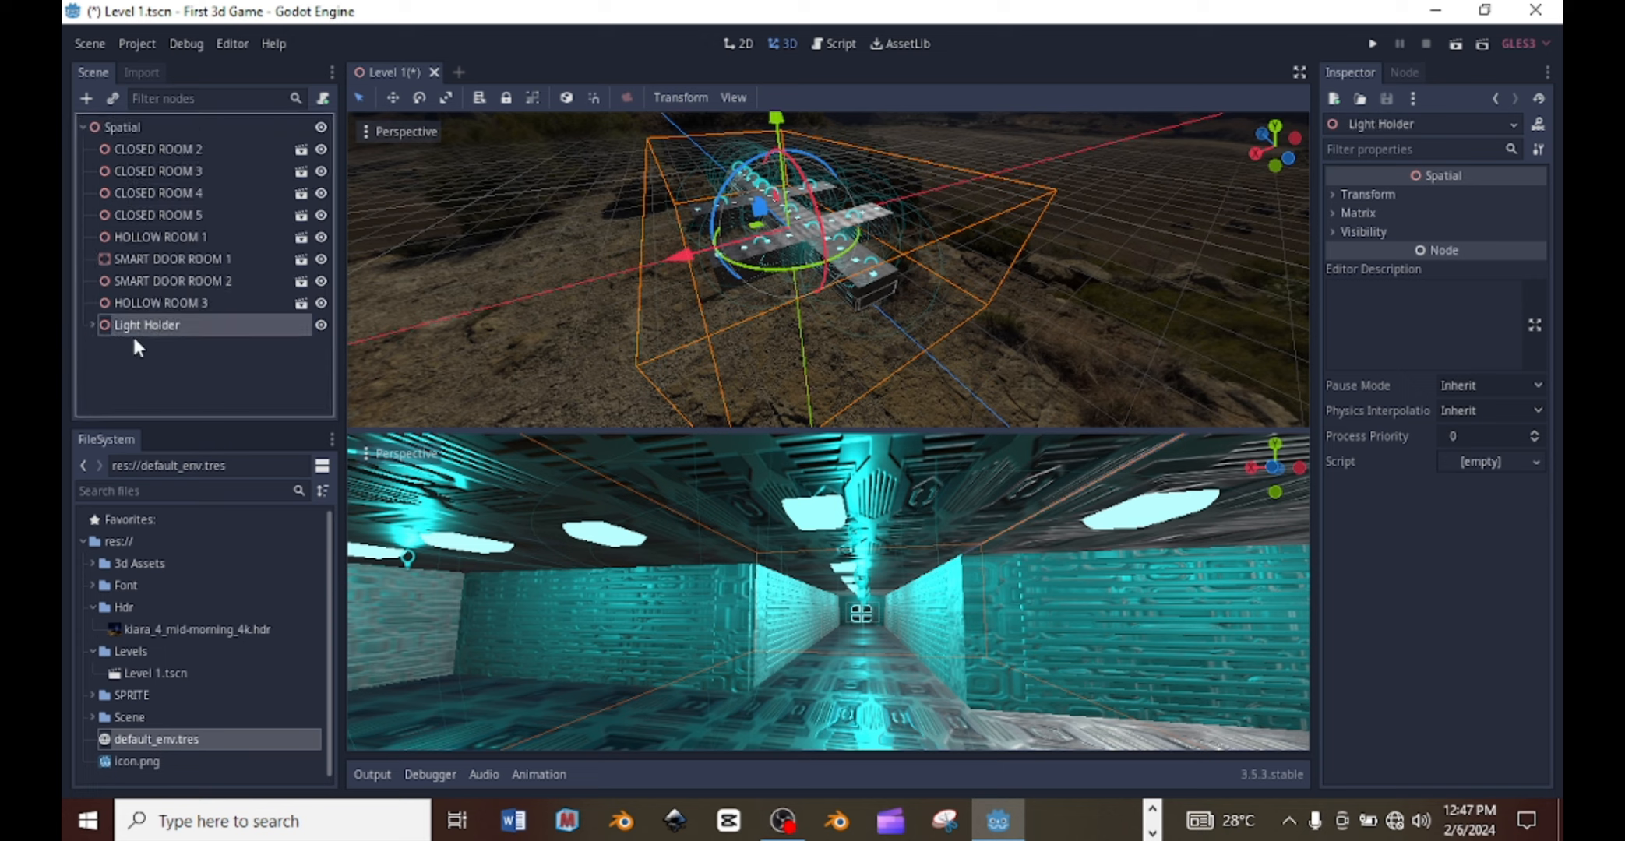
- Toggle the visibility of the Light Holder node off and on to compare the level with and without its lights
{"action": "left_click", "coordinate": [321, 324]}
{"action": "left_click", "coordinate": [321, 324]}
{"action": "left_click", "coordinate": [320, 324]}
{"action": "left_click", "coordinate": [321, 324]}
{"action": "left_click", "coordinate": [321, 324]}
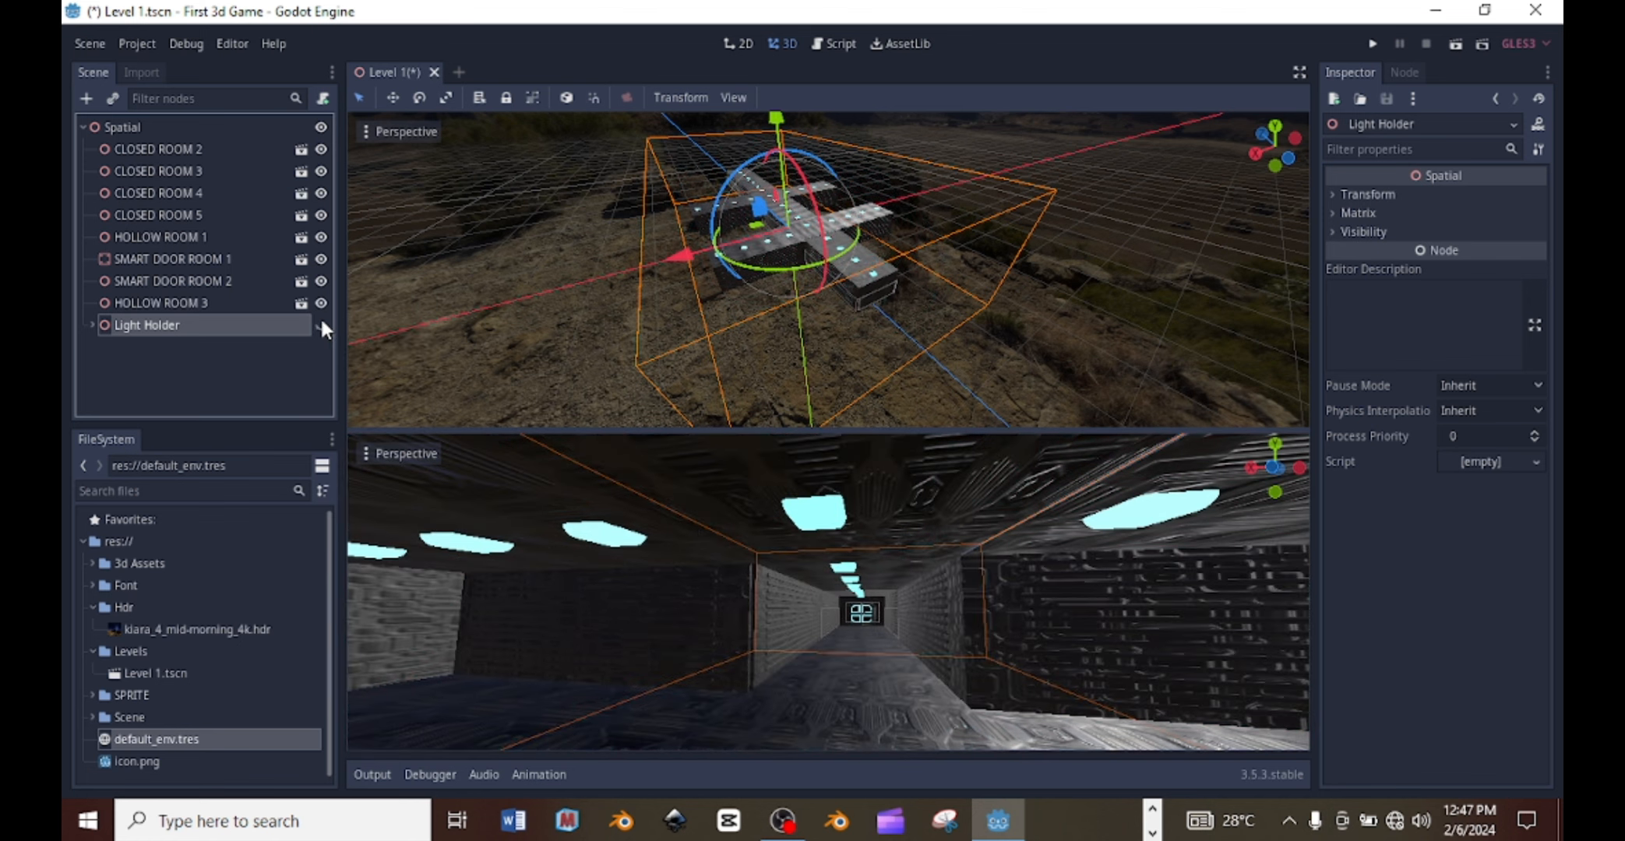
{"action": "left_click", "coordinate": [320, 324]}
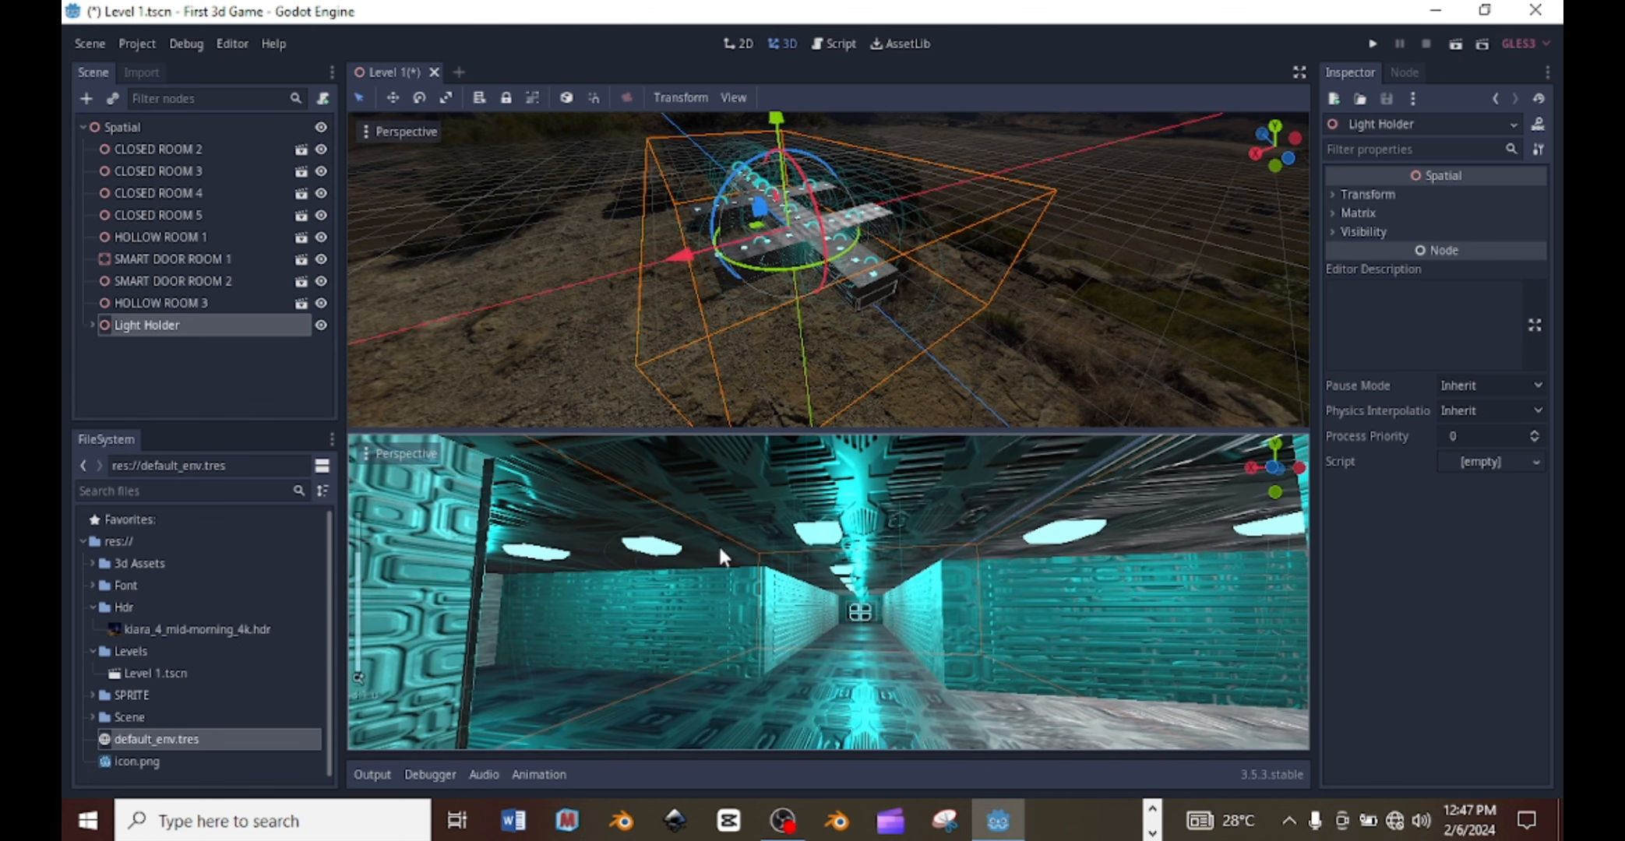
- Examine the lit main corridor, its side openings and the wall seams from inside
{"action": "middle_click_drag", "start_coordinate": [718, 544], "coordinate": [809, 587]}
{"action": "middle_click_drag", "start_coordinate": [728, 461], "coordinate": [732, 607]}
{"action": "scroll", "coordinate": [827, 645], "scroll_direction": "down", "scroll_amount": 3}
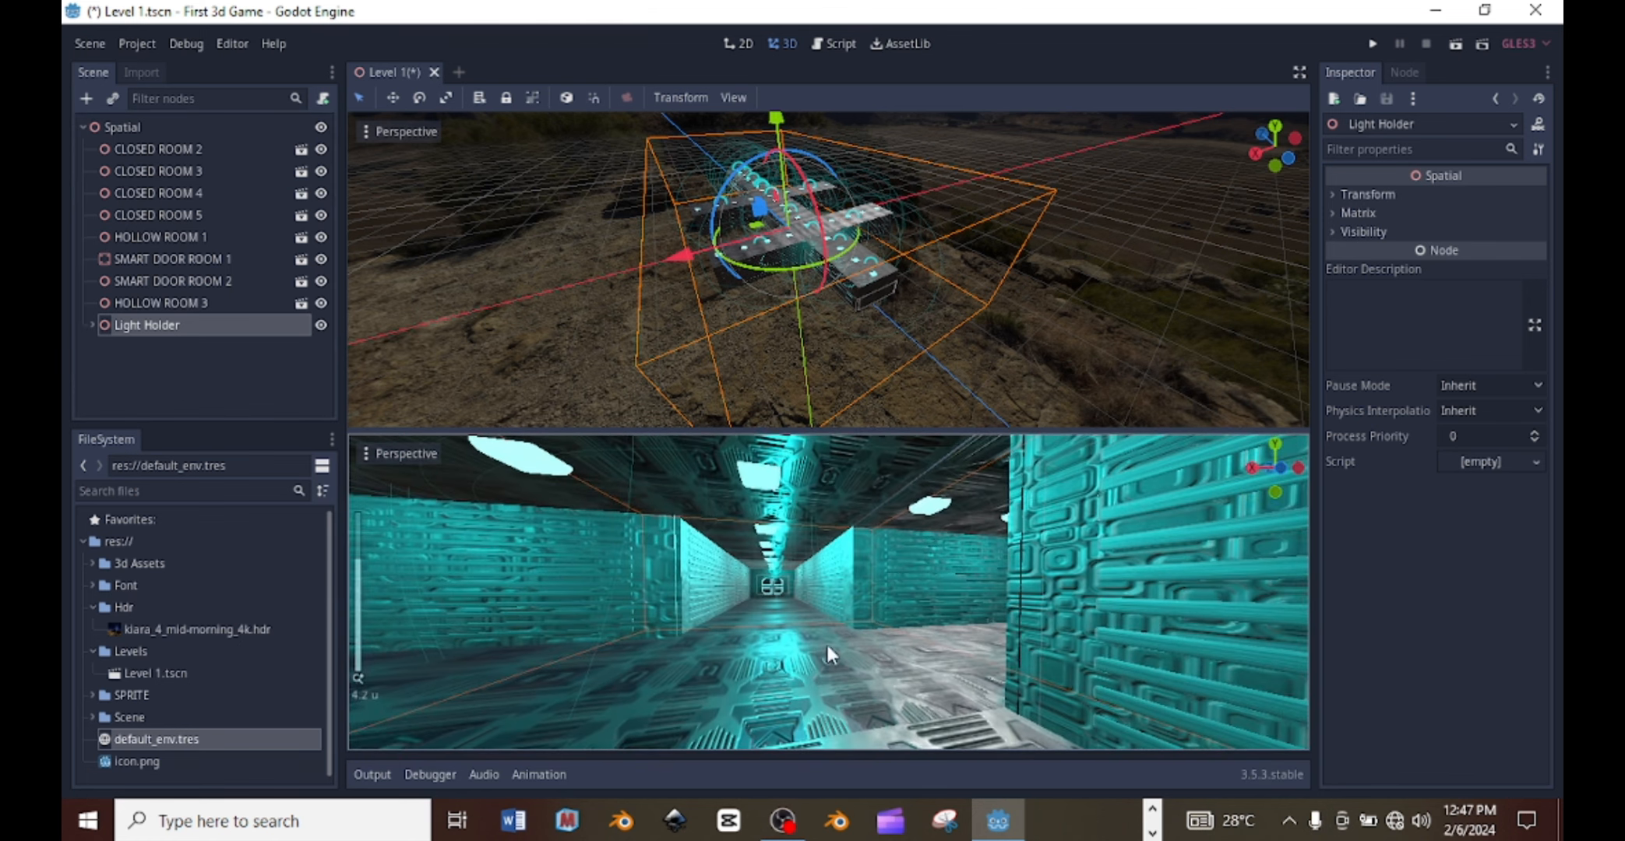
{"action": "scroll", "coordinate": [828, 644], "scroll_direction": "down", "scroll_amount": 9}
{"action": "middle_click_drag", "start_coordinate": [827, 594], "coordinate": [884, 618]}
{"action": "scroll", "coordinate": [801, 604], "scroll_direction": "up", "scroll_amount": 7}
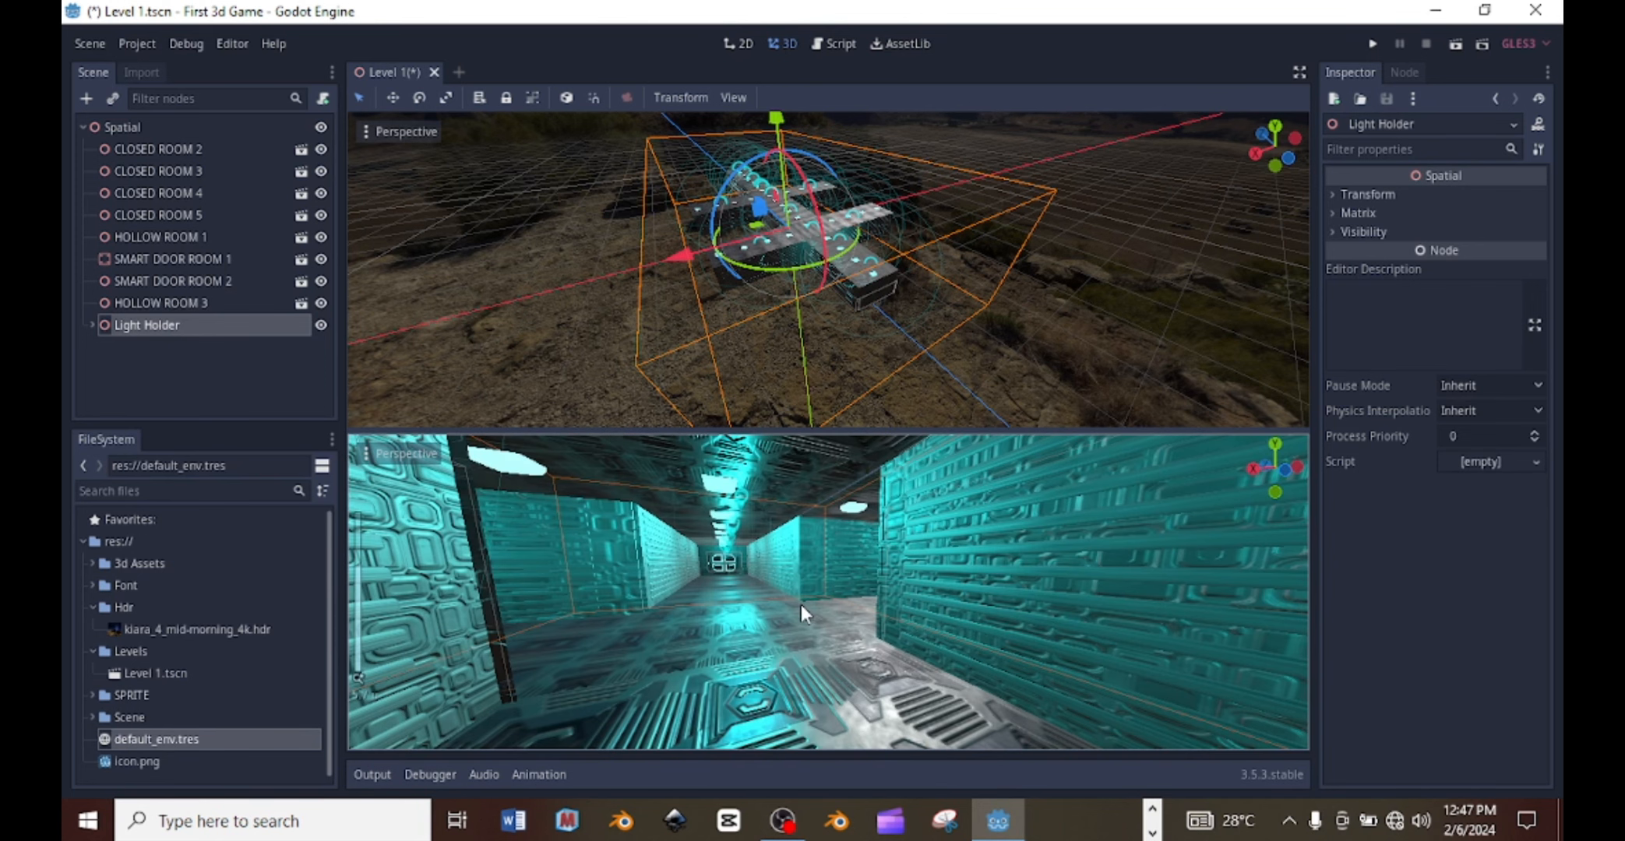
{"action": "scroll", "coordinate": [702, 591], "scroll_direction": "down", "scroll_amount": 4}
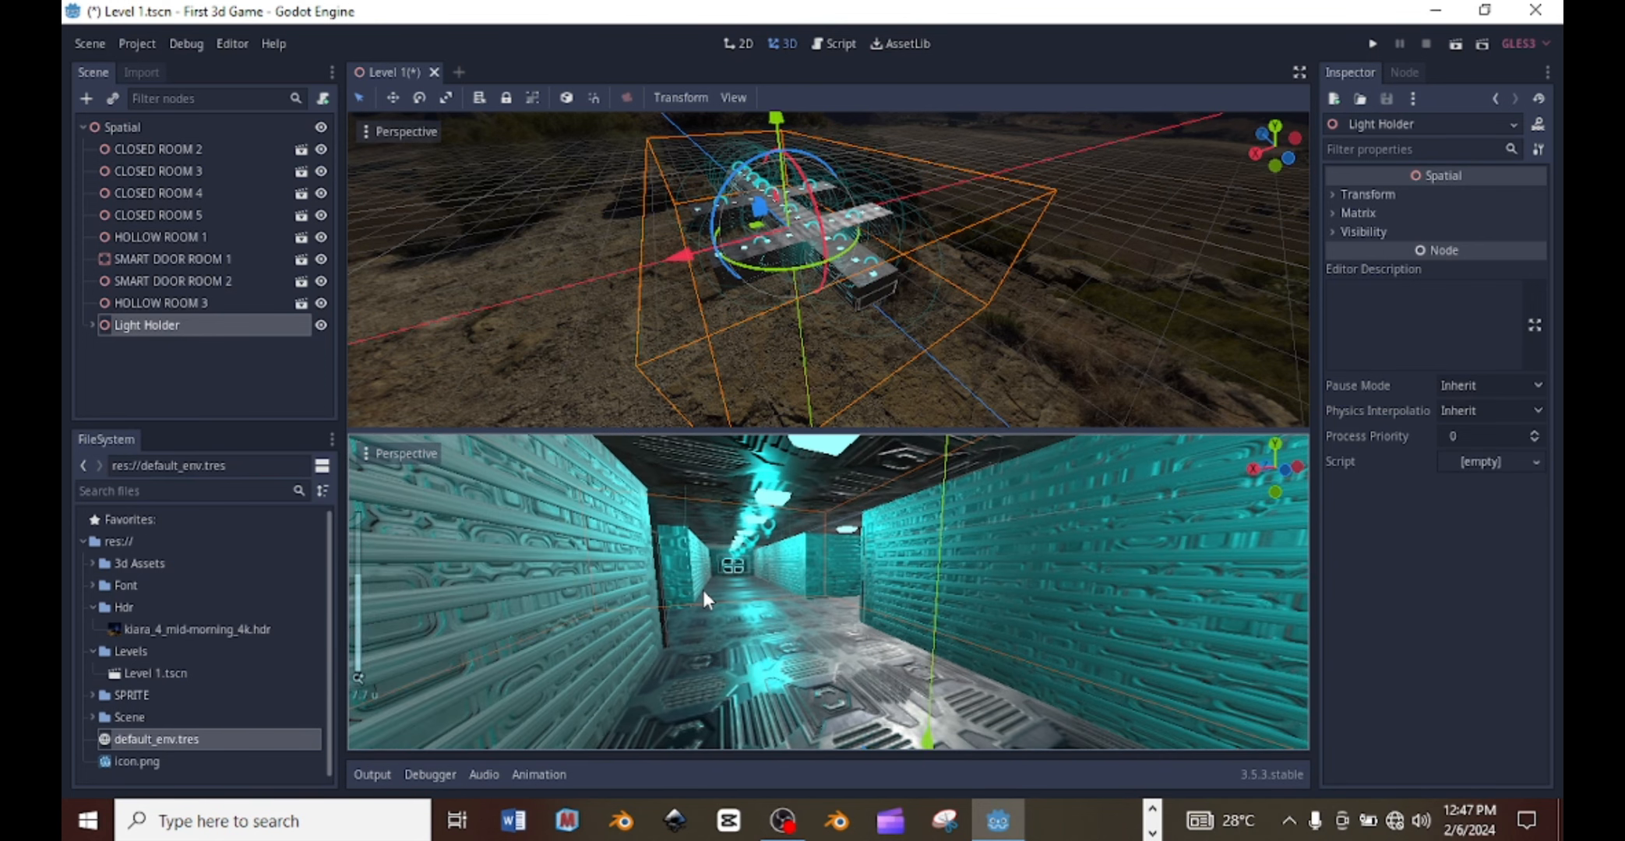
{"action": "scroll", "coordinate": [632, 588], "scroll_direction": "up", "scroll_amount": 4}
{"action": "middle_click_drag", "start_coordinate": [633, 588], "coordinate": [513, 622]}
{"action": "scroll", "coordinate": [694, 593], "scroll_direction": "down", "scroll_amount": 5}
- Nudge CLOSED ROOM 3 slightly along the X axis and save the Level 1 scene
{"action": "left_click", "coordinate": [688, 598]}
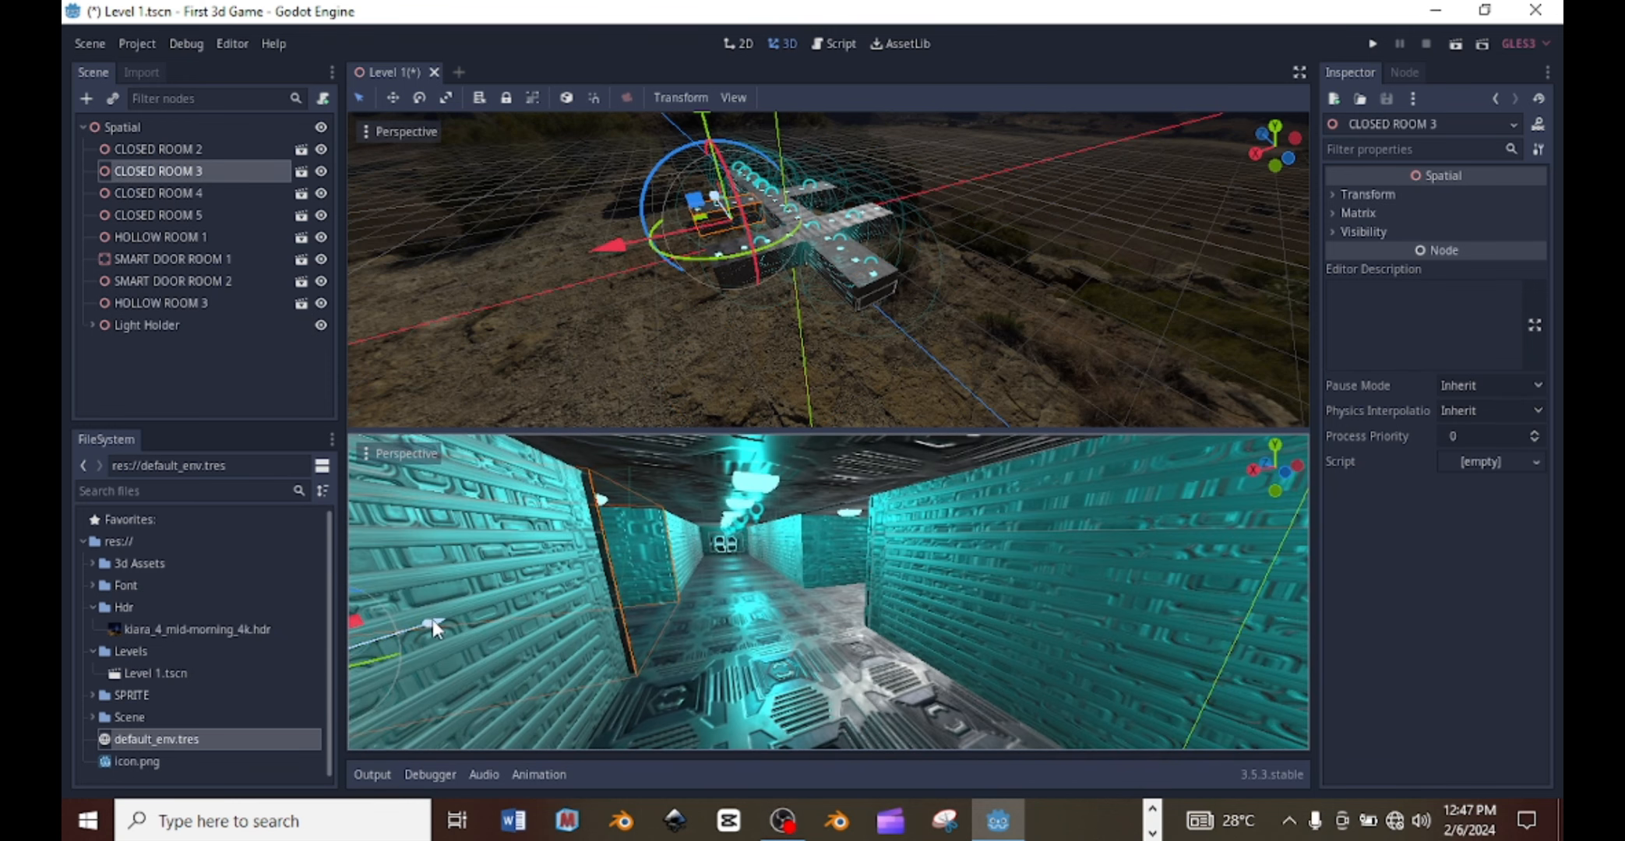
{"action": "scroll", "coordinate": [477, 613], "scroll_direction": "down", "scroll_amount": 4}
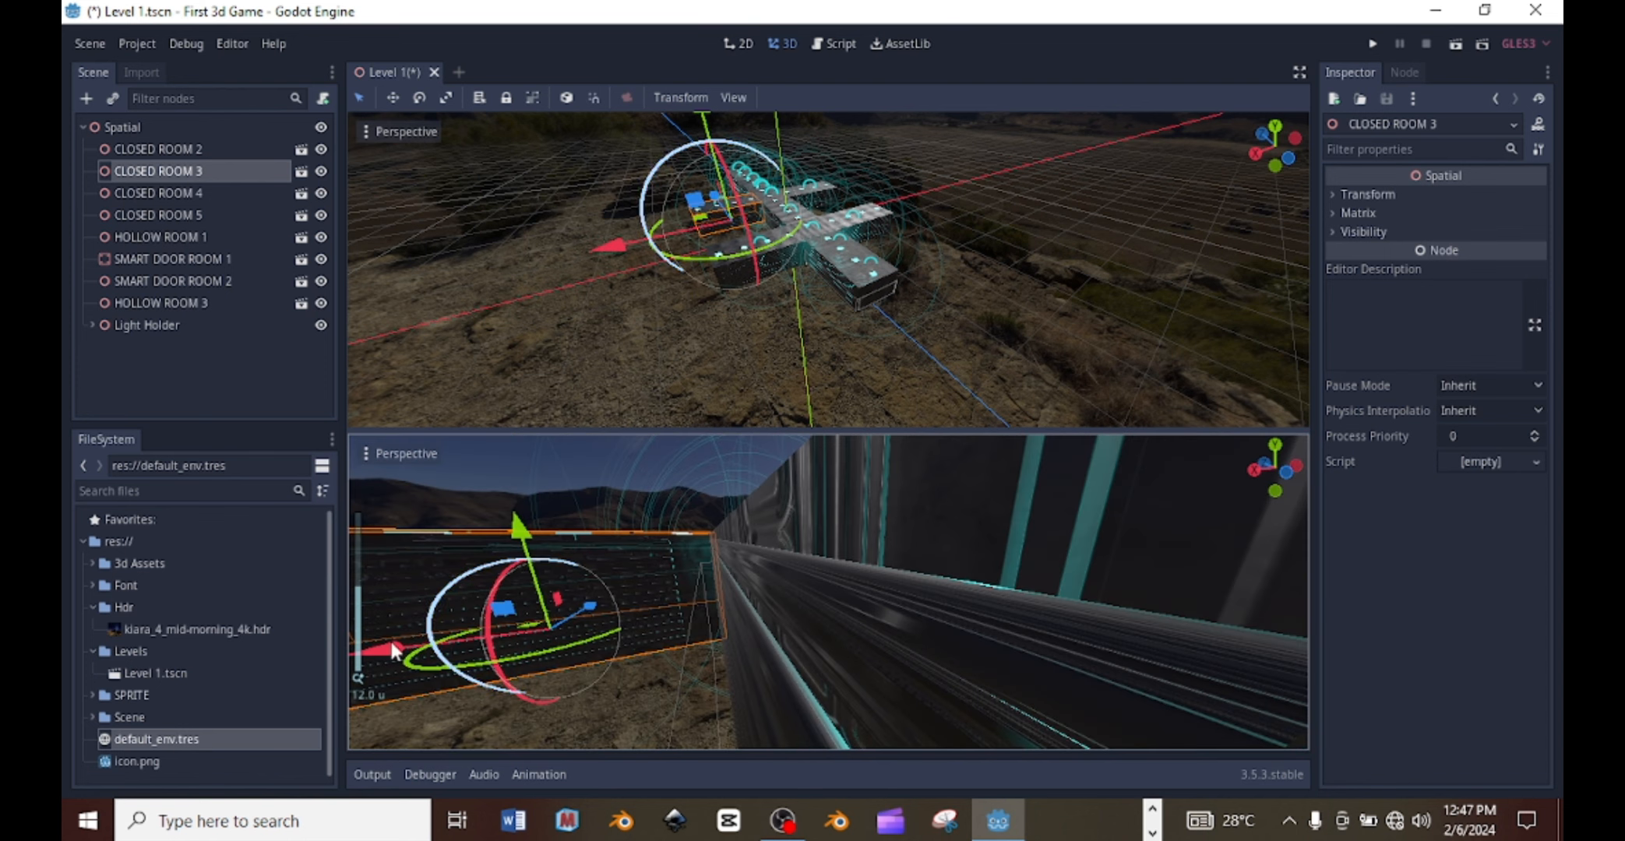
{"action": "scroll", "coordinate": [391, 645], "scroll_direction": "up", "scroll_amount": 1}
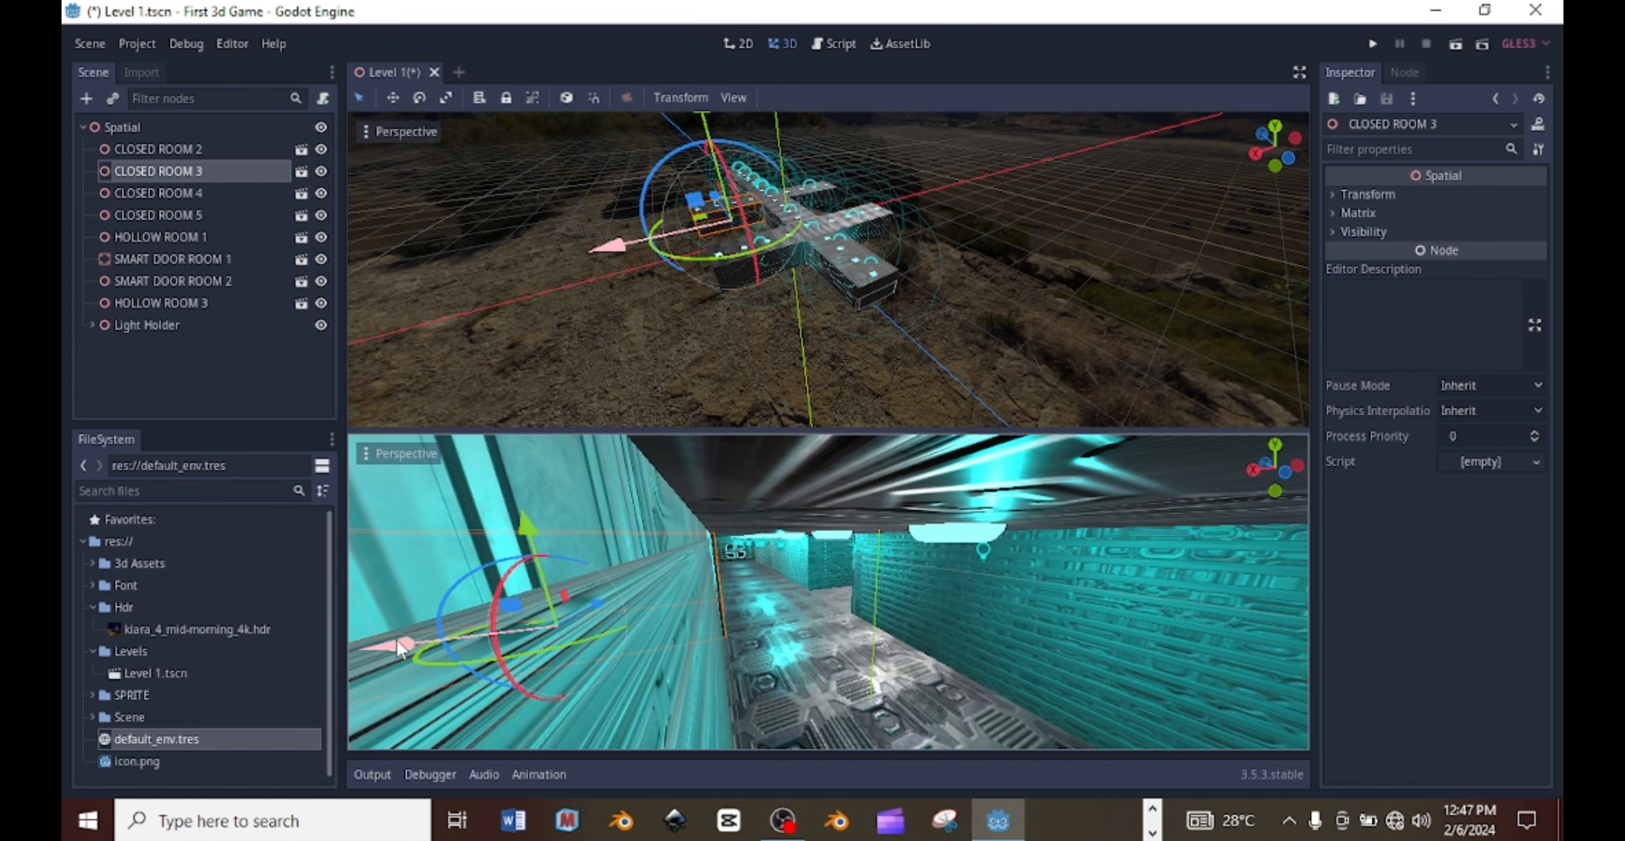
{"action": "left_click_drag", "start_coordinate": [396, 639], "coordinate": [392, 640]}
{"action": "scroll", "coordinate": [619, 640], "scroll_direction": "up", "scroll_amount": 3}
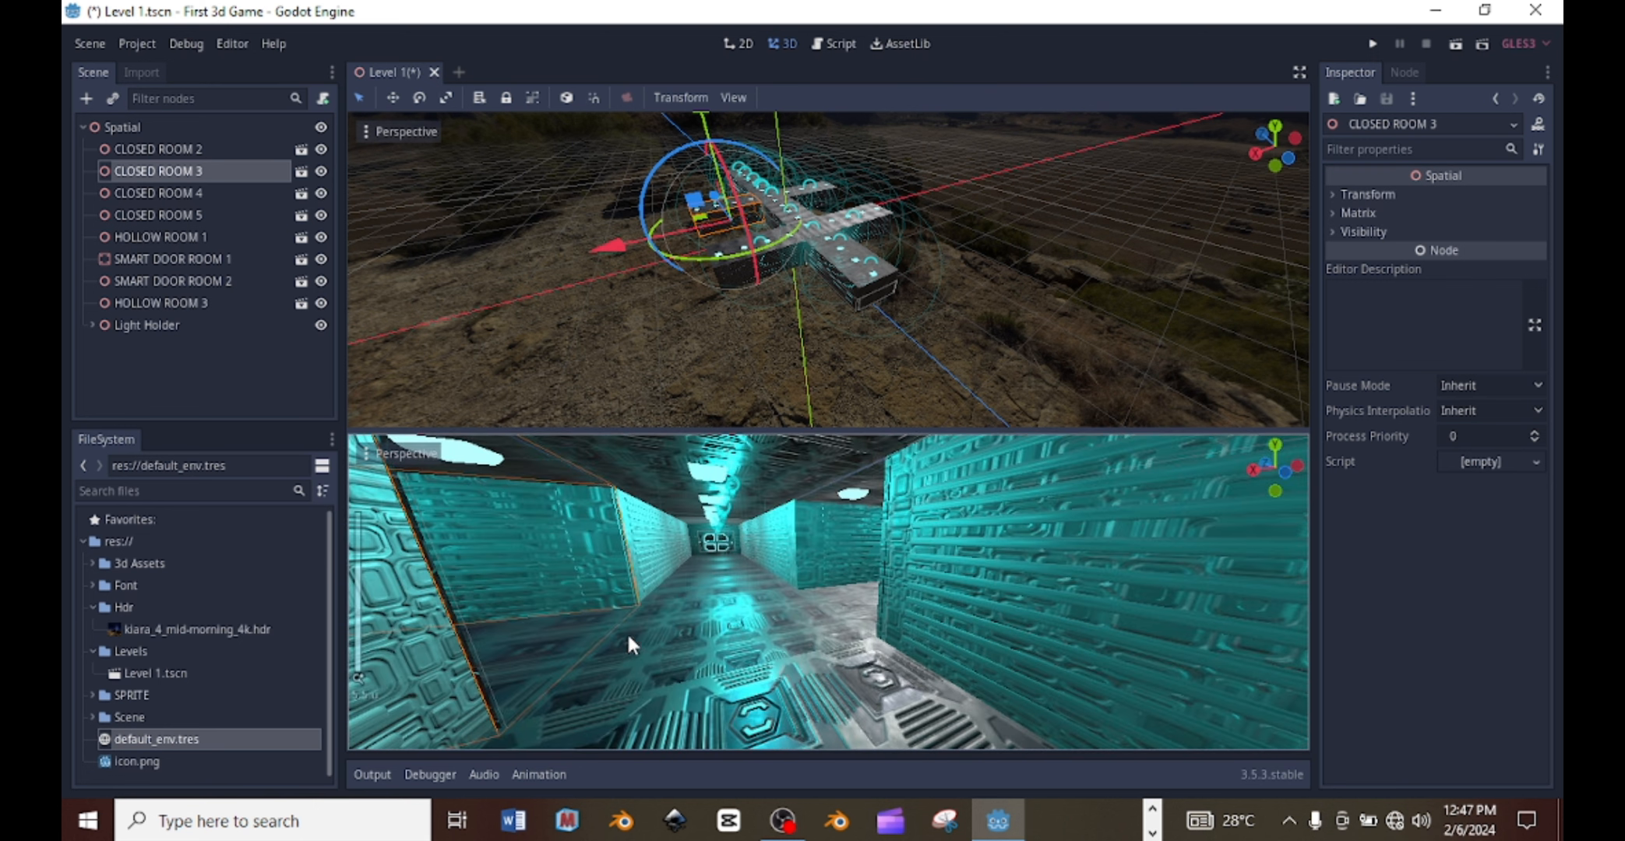
{"action": "left_click", "coordinate": [692, 627]}
{"action": "key", "text": "ctrl+s"}
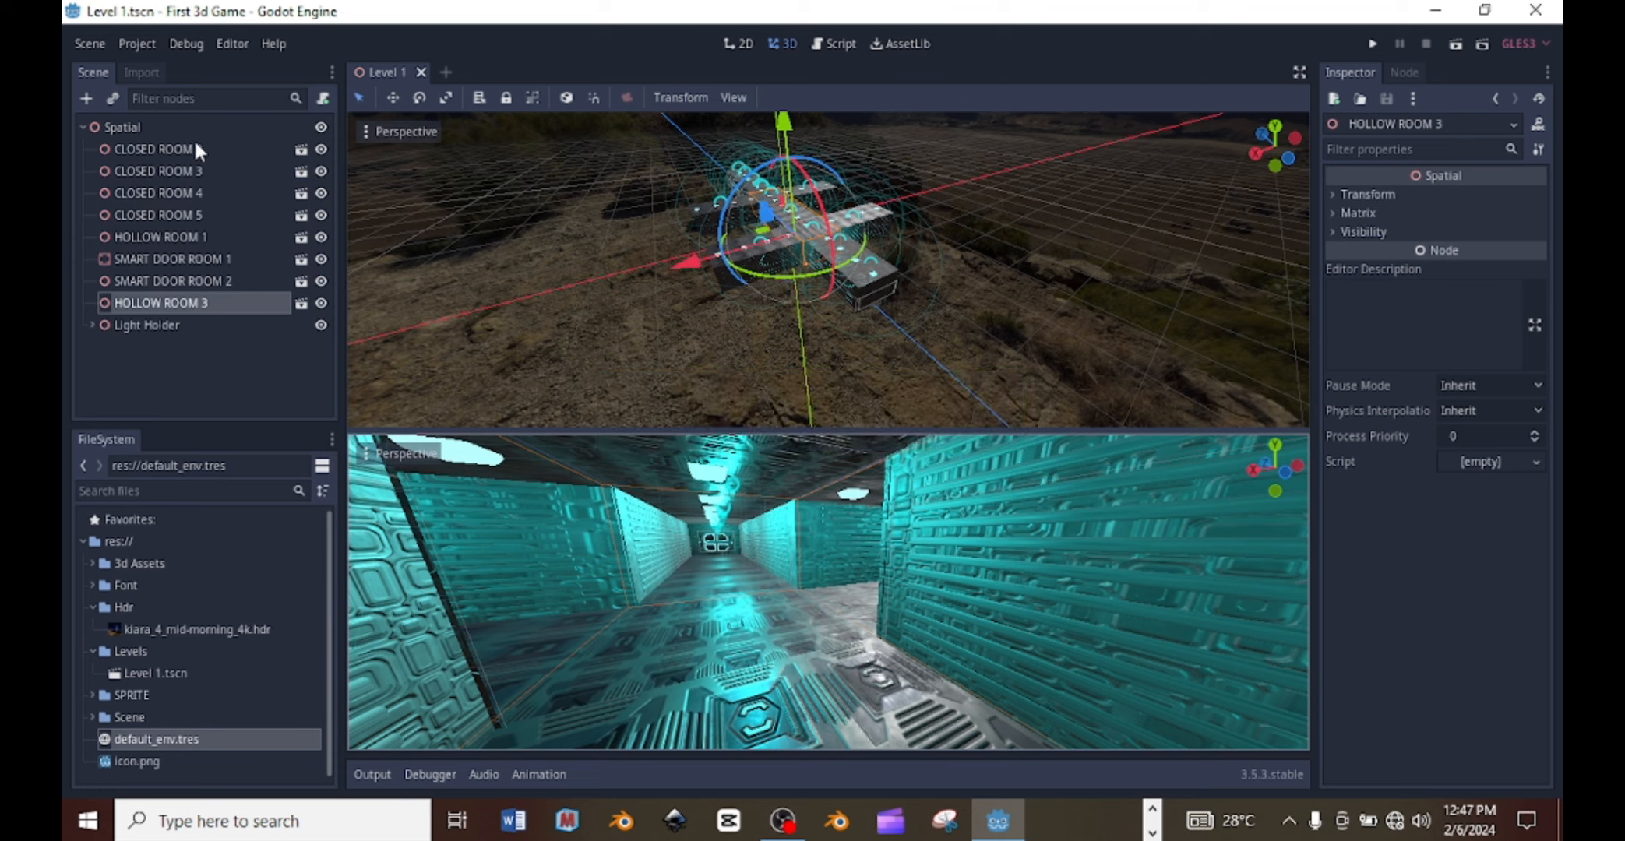
- Add a Camera child node to the scene's root Spatial node
{"action": "left_click", "coordinate": [145, 127]}
{"action": "right_click", "coordinate": [143, 126]}
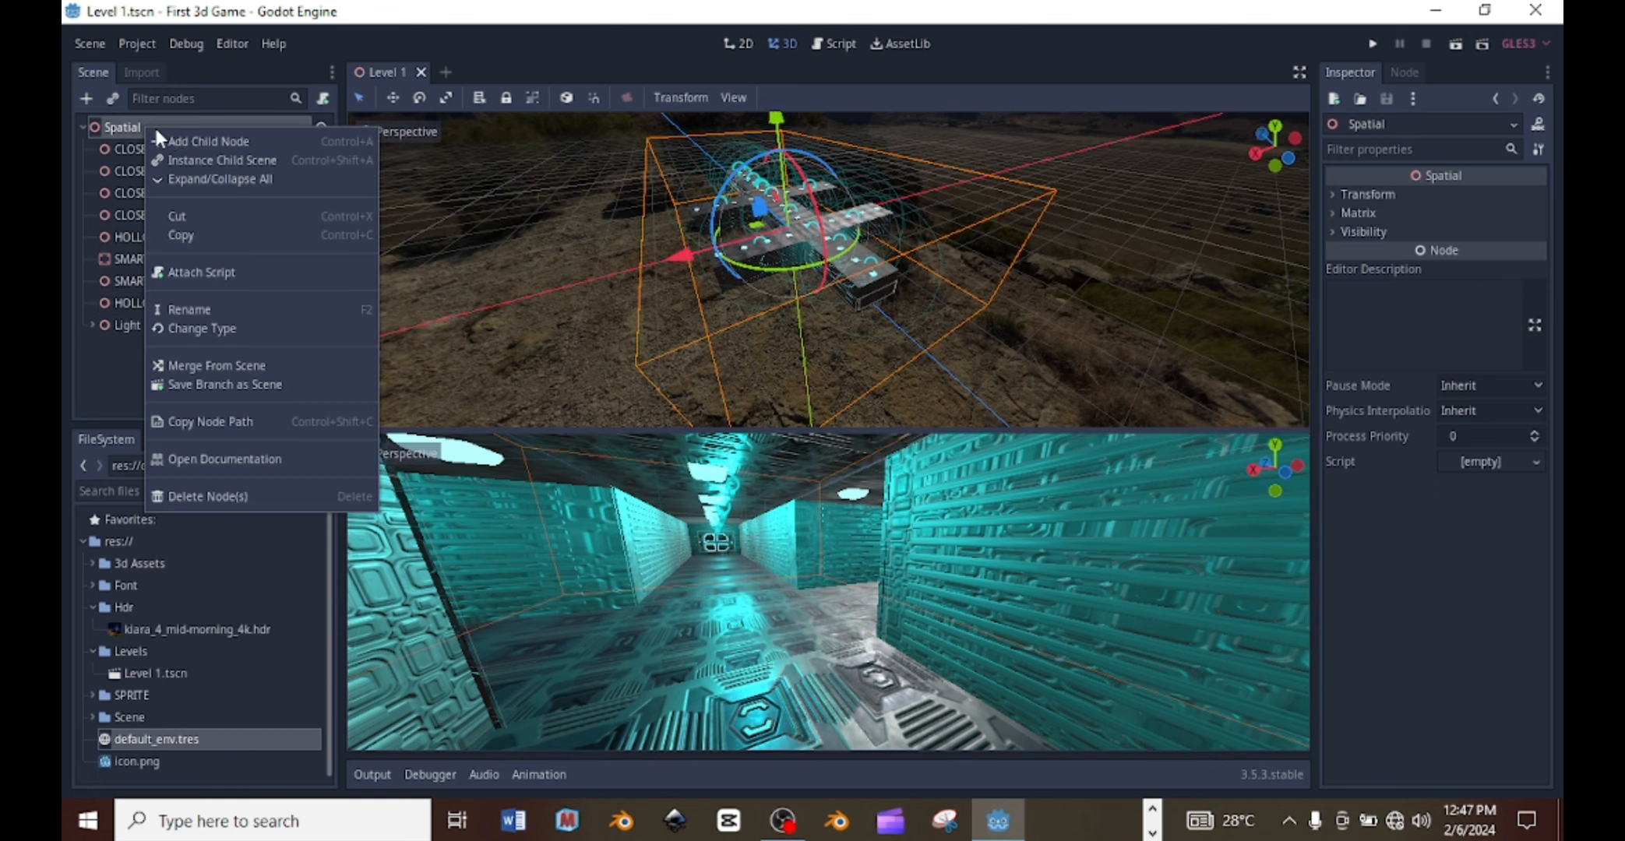
{"action": "left_click", "coordinate": [192, 152]}
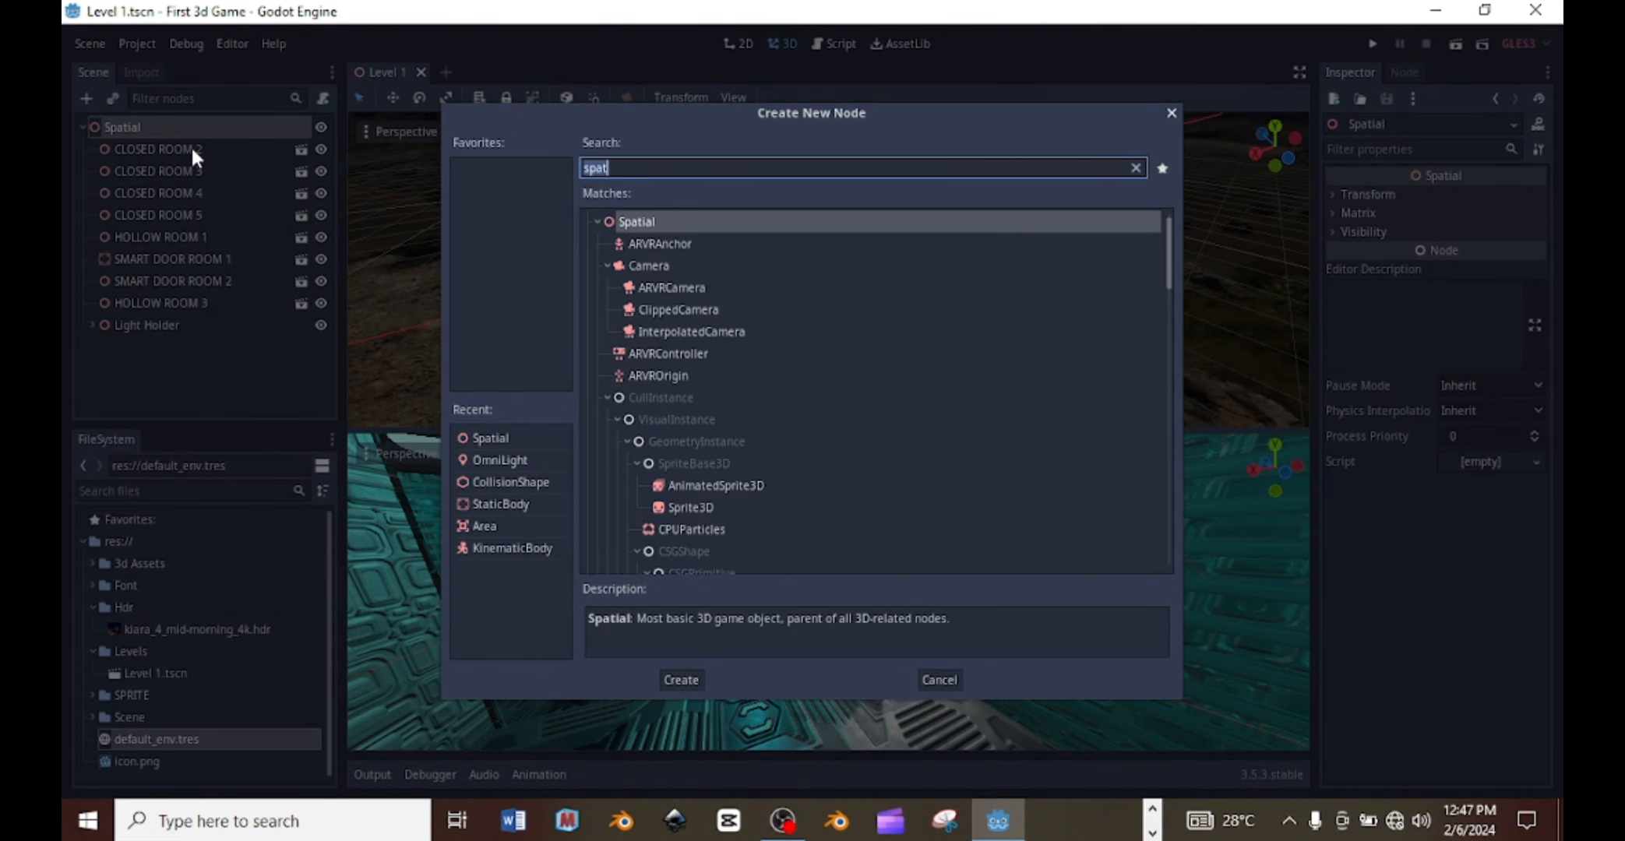
{"action": "type", "text": "camera"}
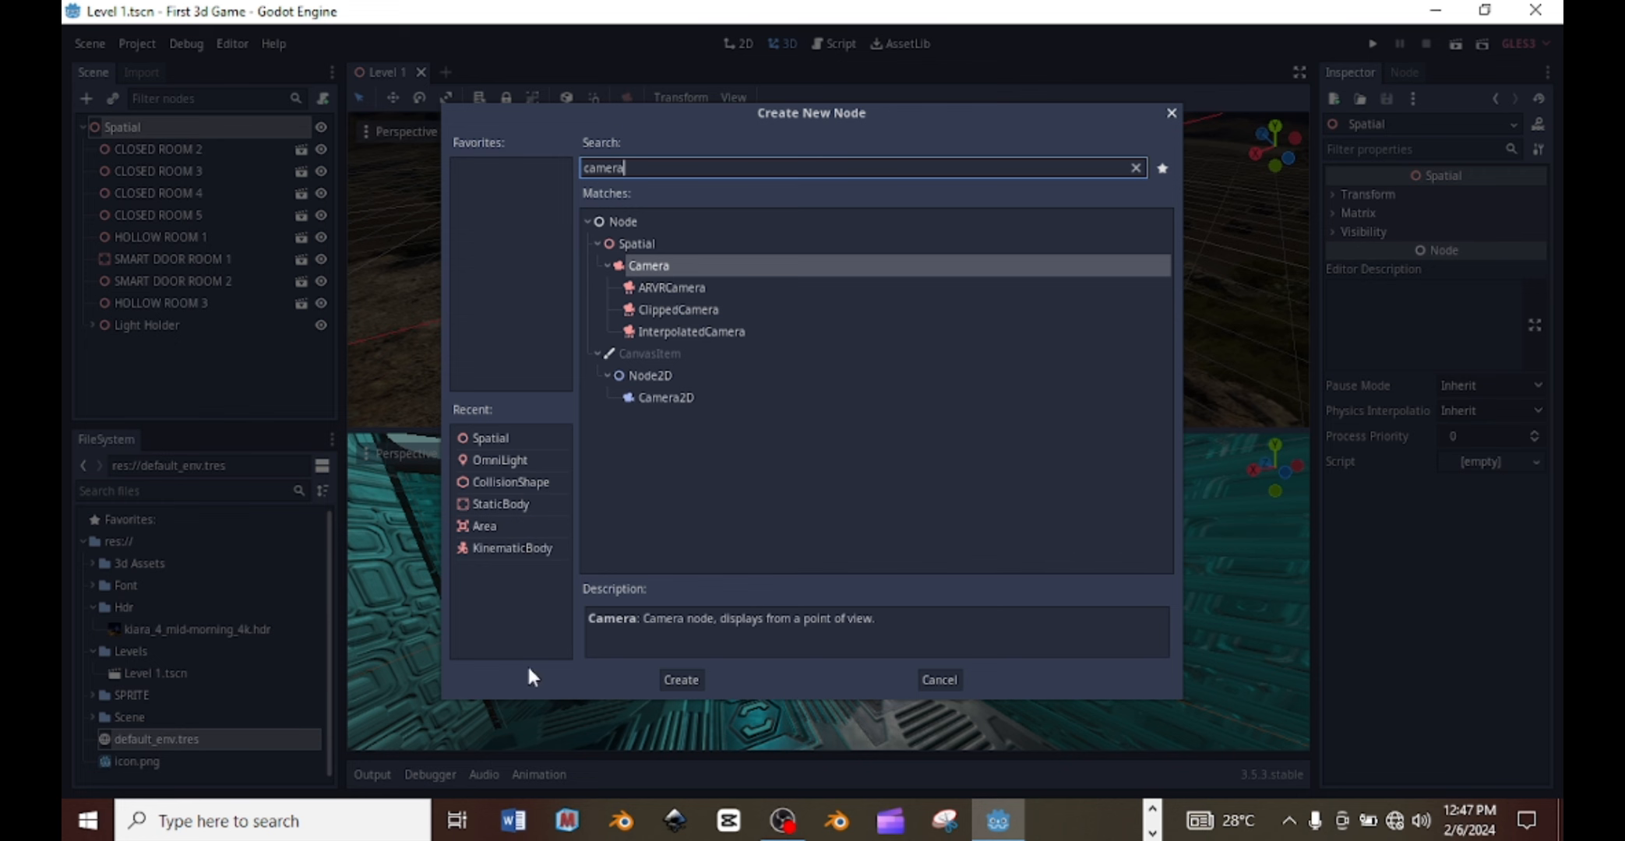
{"action": "left_click", "coordinate": [688, 678]}
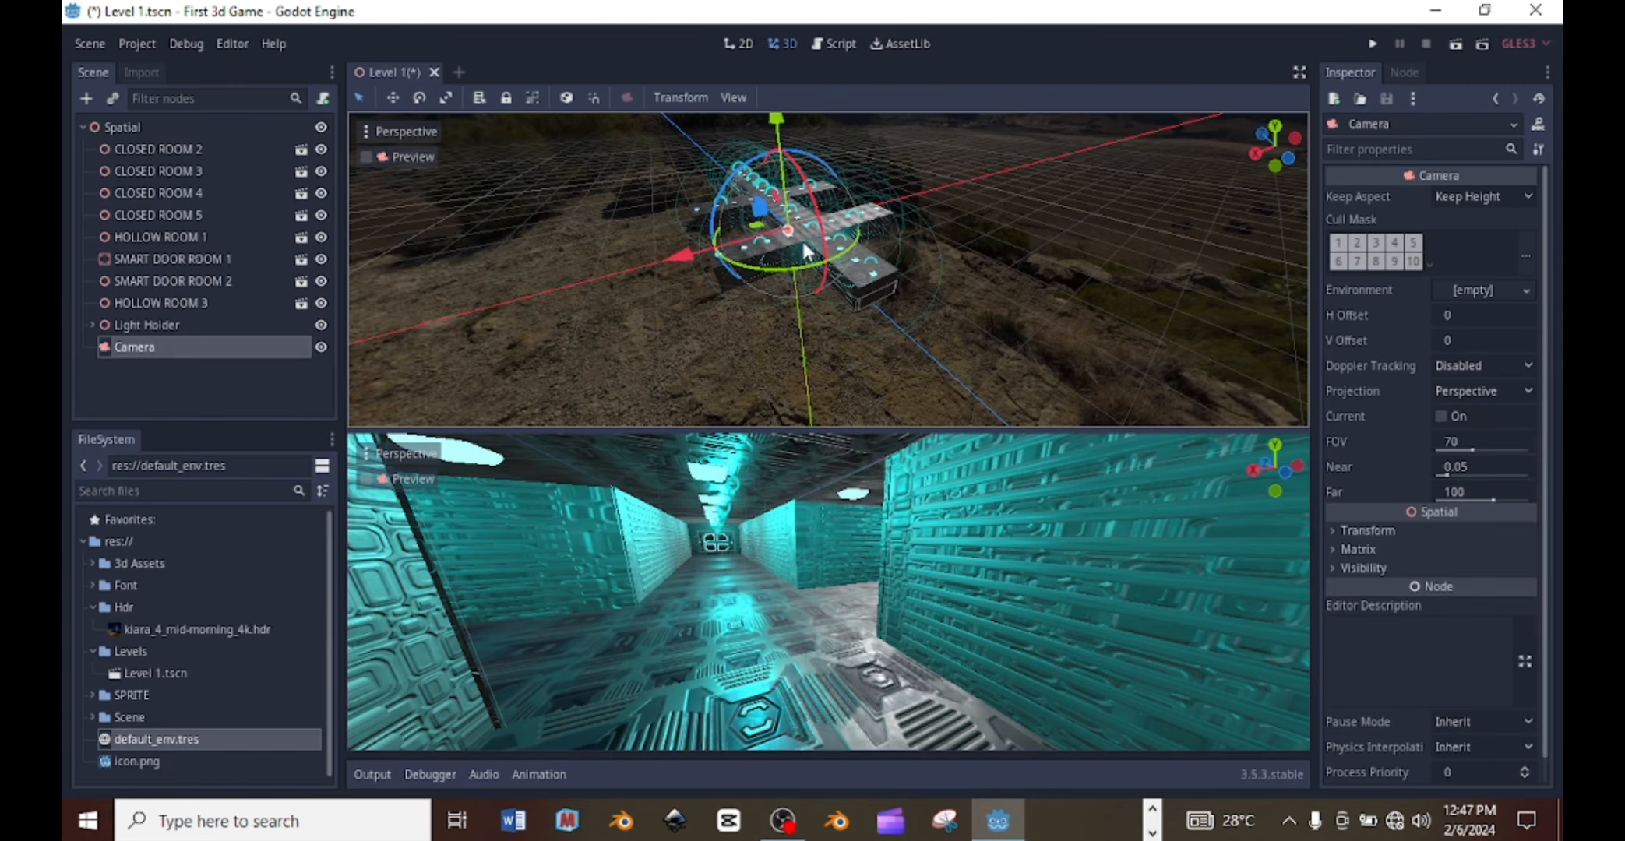
- Move the camera along the Z axis to the far end of the main corridor
{"action": "scroll", "coordinate": [756, 292], "scroll_direction": "up", "scroll_amount": 3}
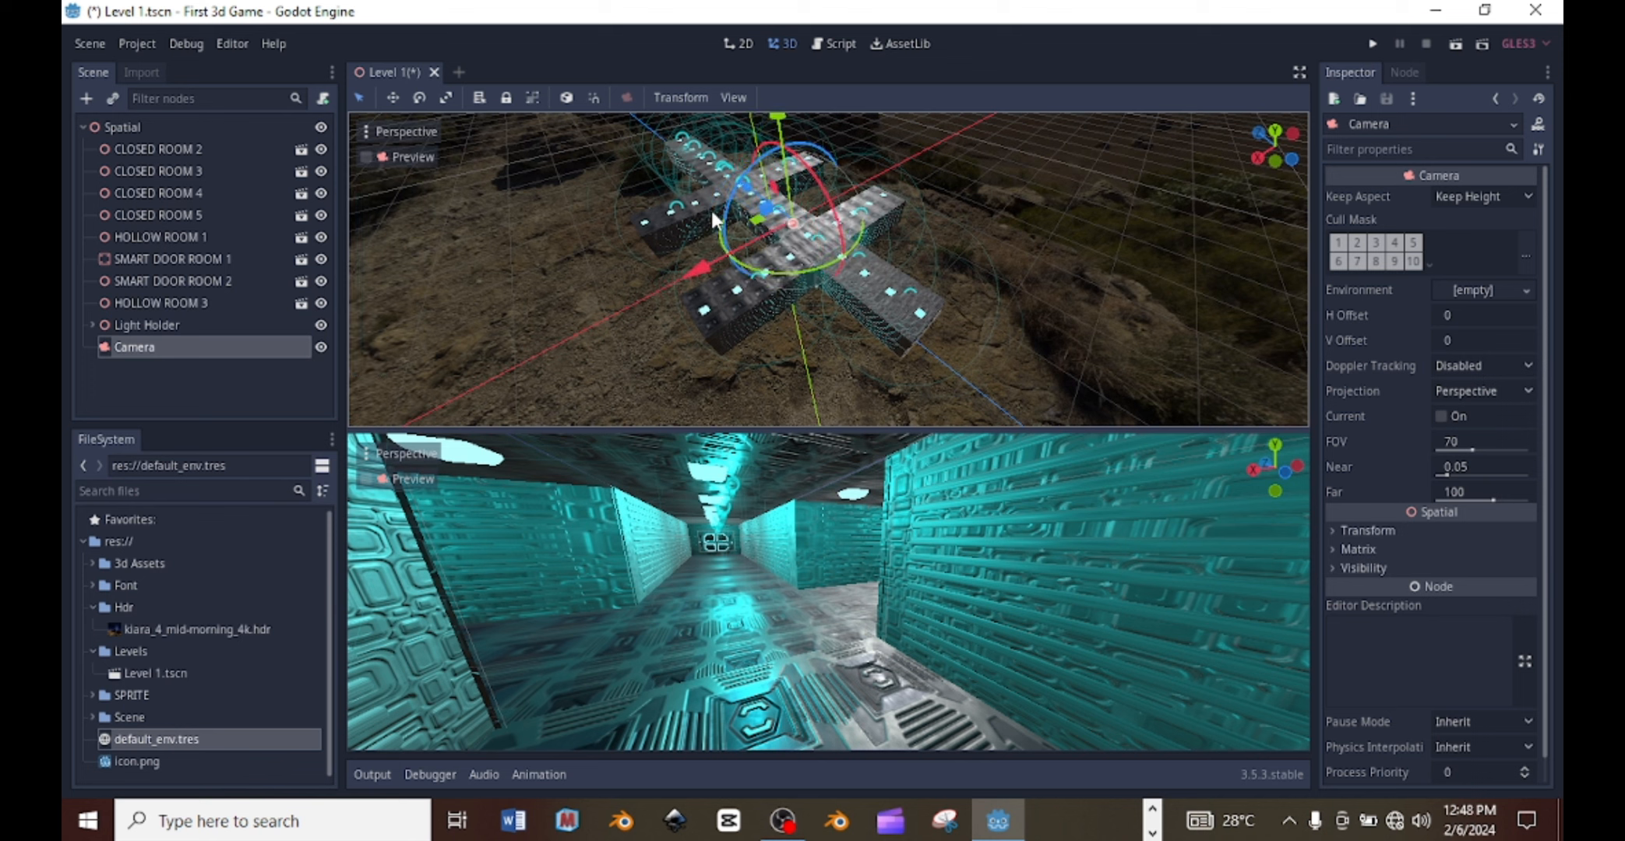
{"action": "mouse_move", "coordinate": [772, 232]}
{"action": "middle_mouse_down"}
{"action": "mouse_move", "coordinate": [862, 216]}
{"action": "mouse_move", "coordinate": [766, 234]}
{"action": "middle_mouse_up"}
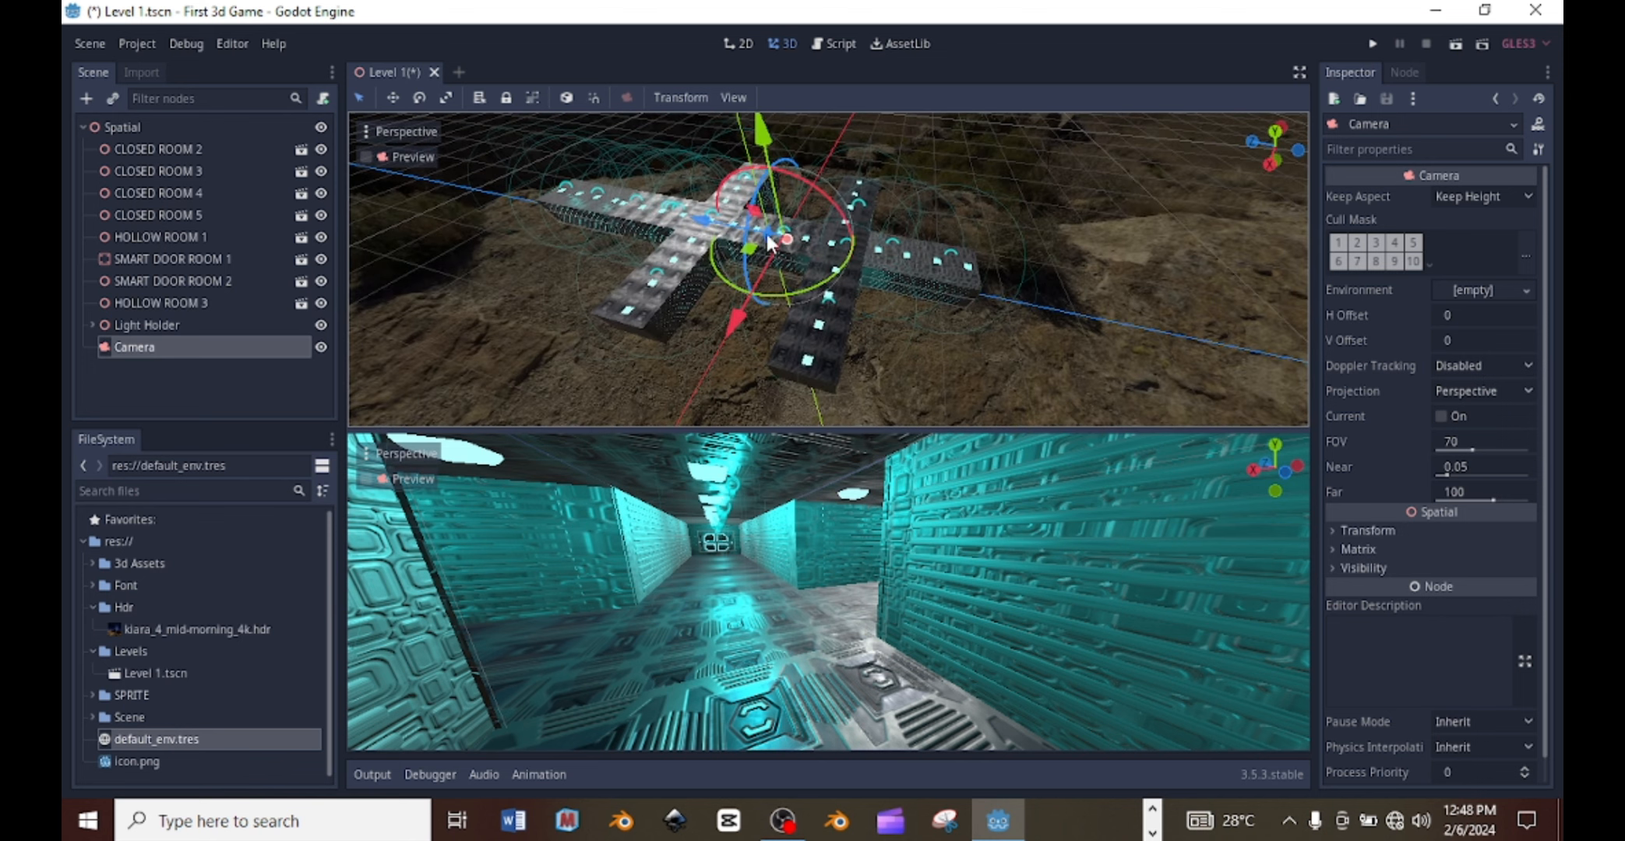
{"action": "left_click_drag", "start_coordinate": [690, 230], "coordinate": [560, 183]}
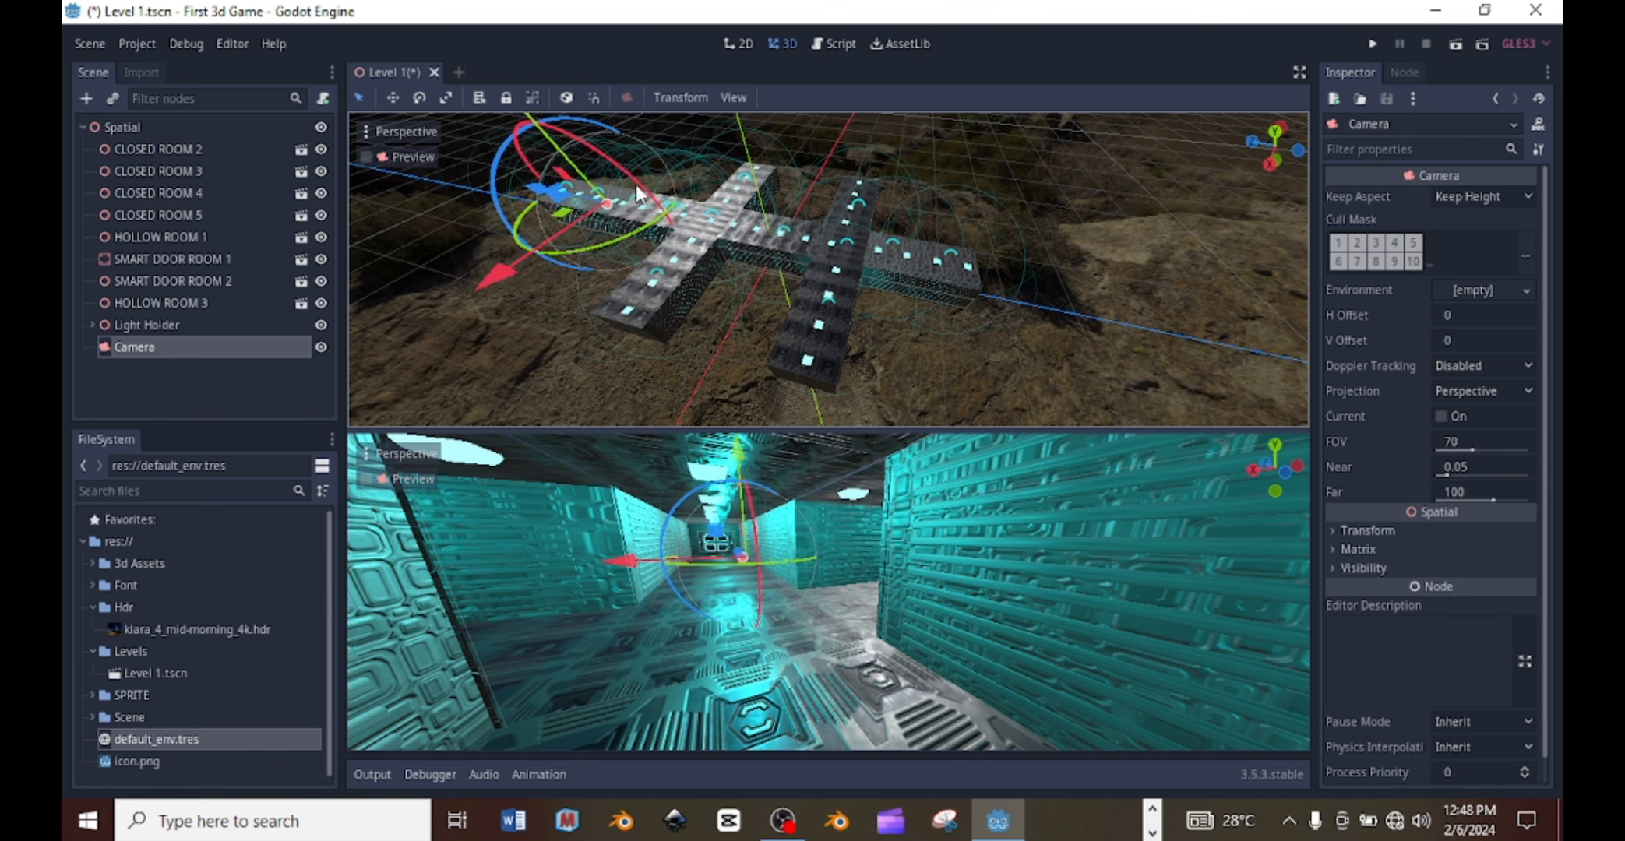
{"action": "middle_click_drag", "start_coordinate": [645, 187], "coordinate": [662, 218]}
{"action": "key", "text": "f"}
{"action": "middle_click_drag", "start_coordinate": [712, 621], "coordinate": [931, 616]}
{"action": "scroll", "coordinate": [931, 615], "scroll_direction": "down", "scroll_amount": 8}
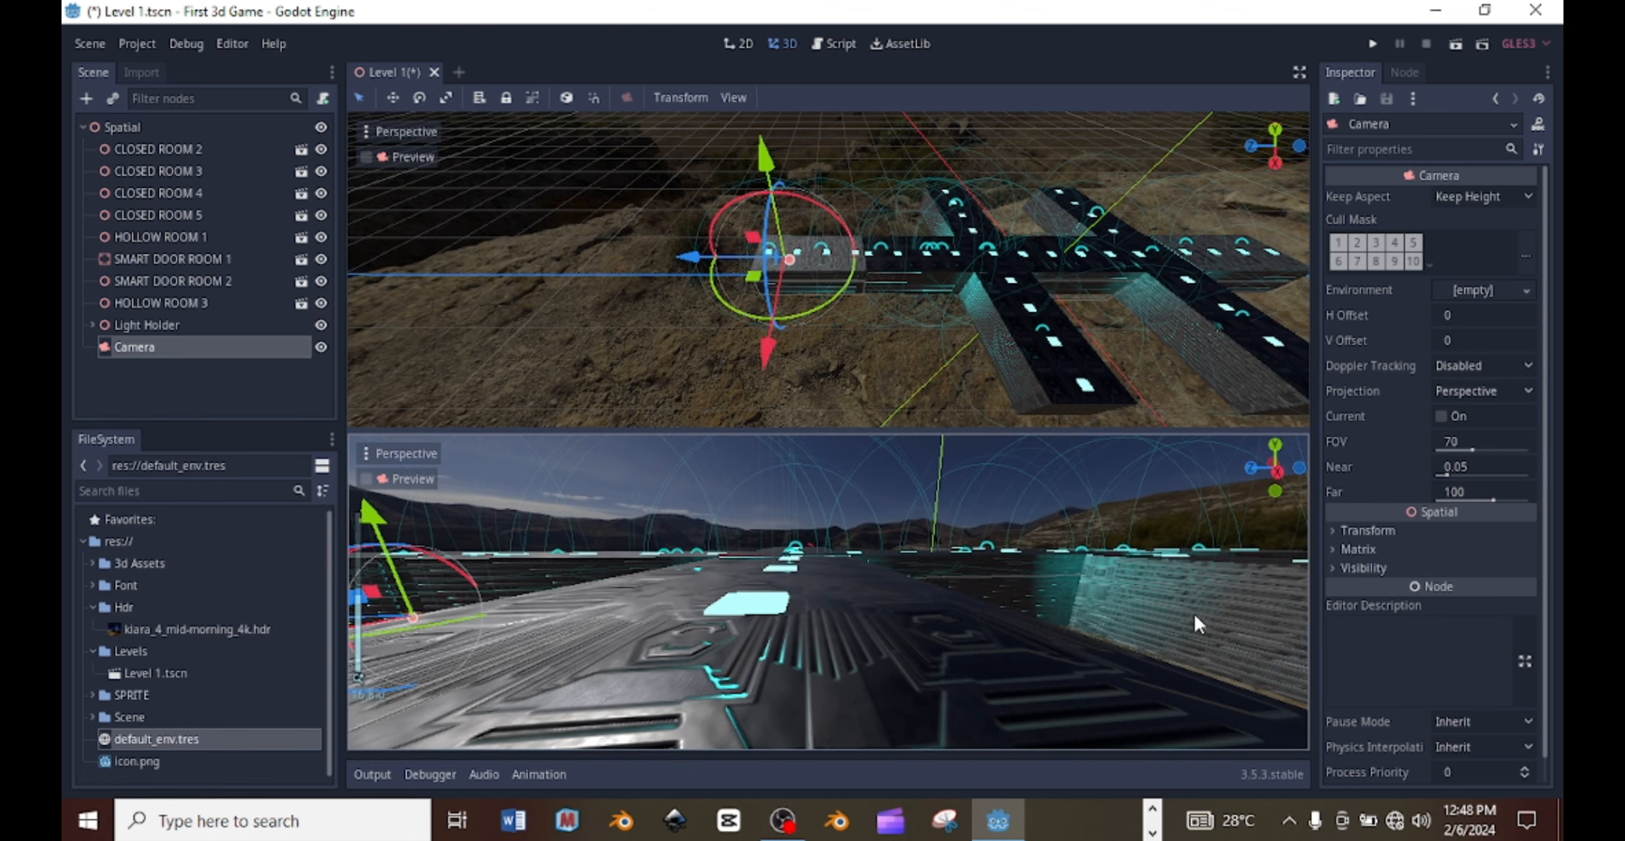
{"action": "scroll", "coordinate": [1266, 628], "scroll_direction": "up", "scroll_amount": 5}
{"action": "middle_click_drag", "start_coordinate": [1094, 618], "coordinate": [896, 635]}
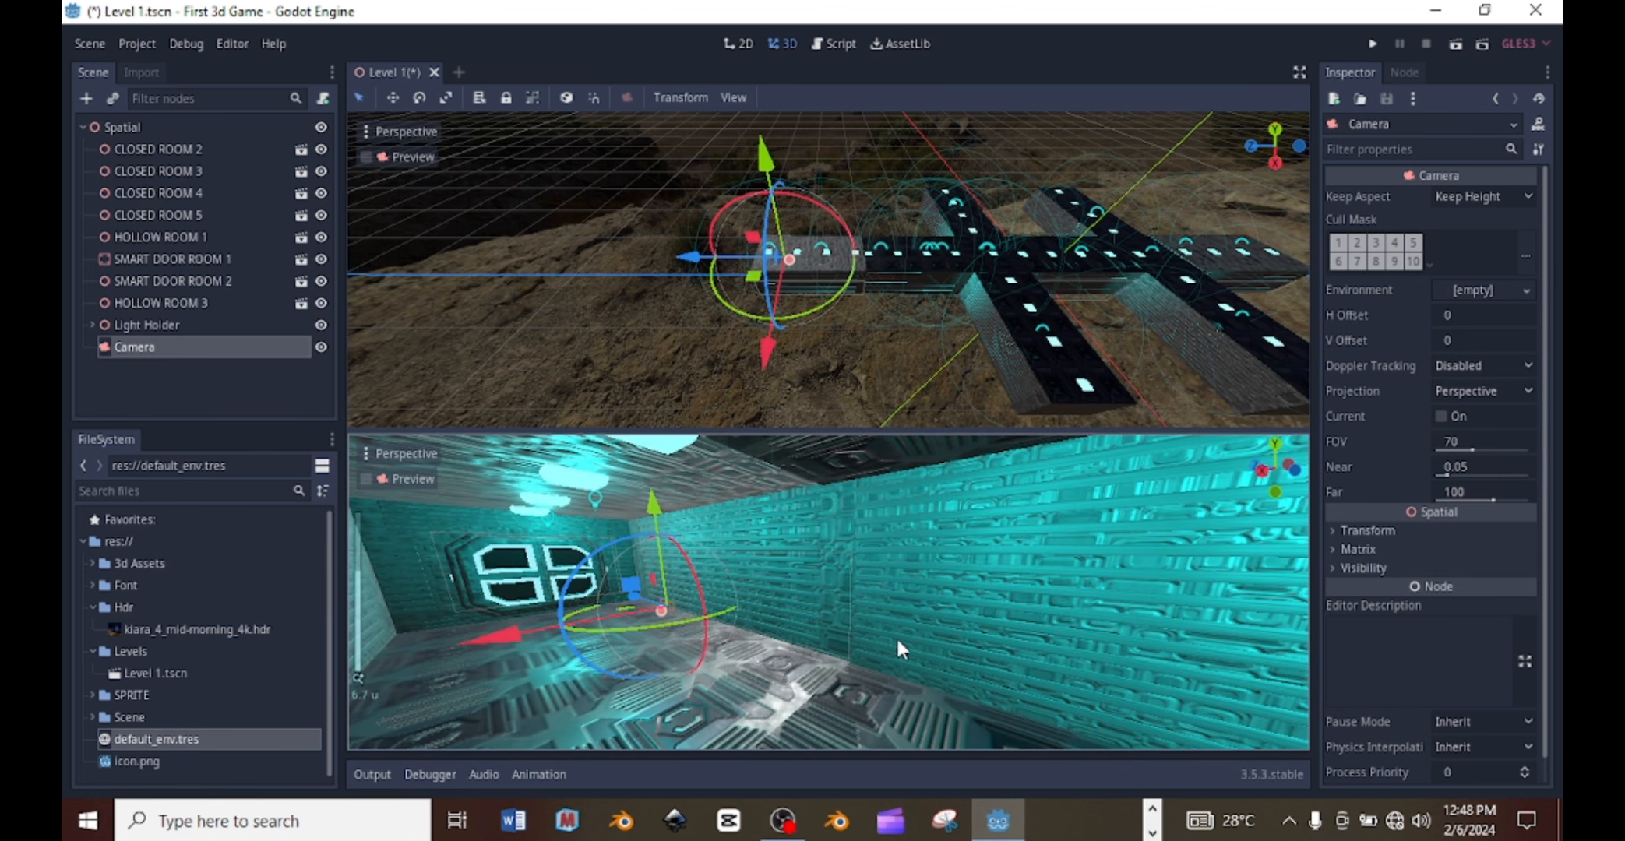
- Shift the camera freehand from the corridor's end section to a spot just outside its walls
{"action": "left_click_drag", "start_coordinate": [691, 256], "coordinate": [683, 288]}
{"action": "scroll", "coordinate": [817, 367], "scroll_direction": "up", "scroll_amount": 5}
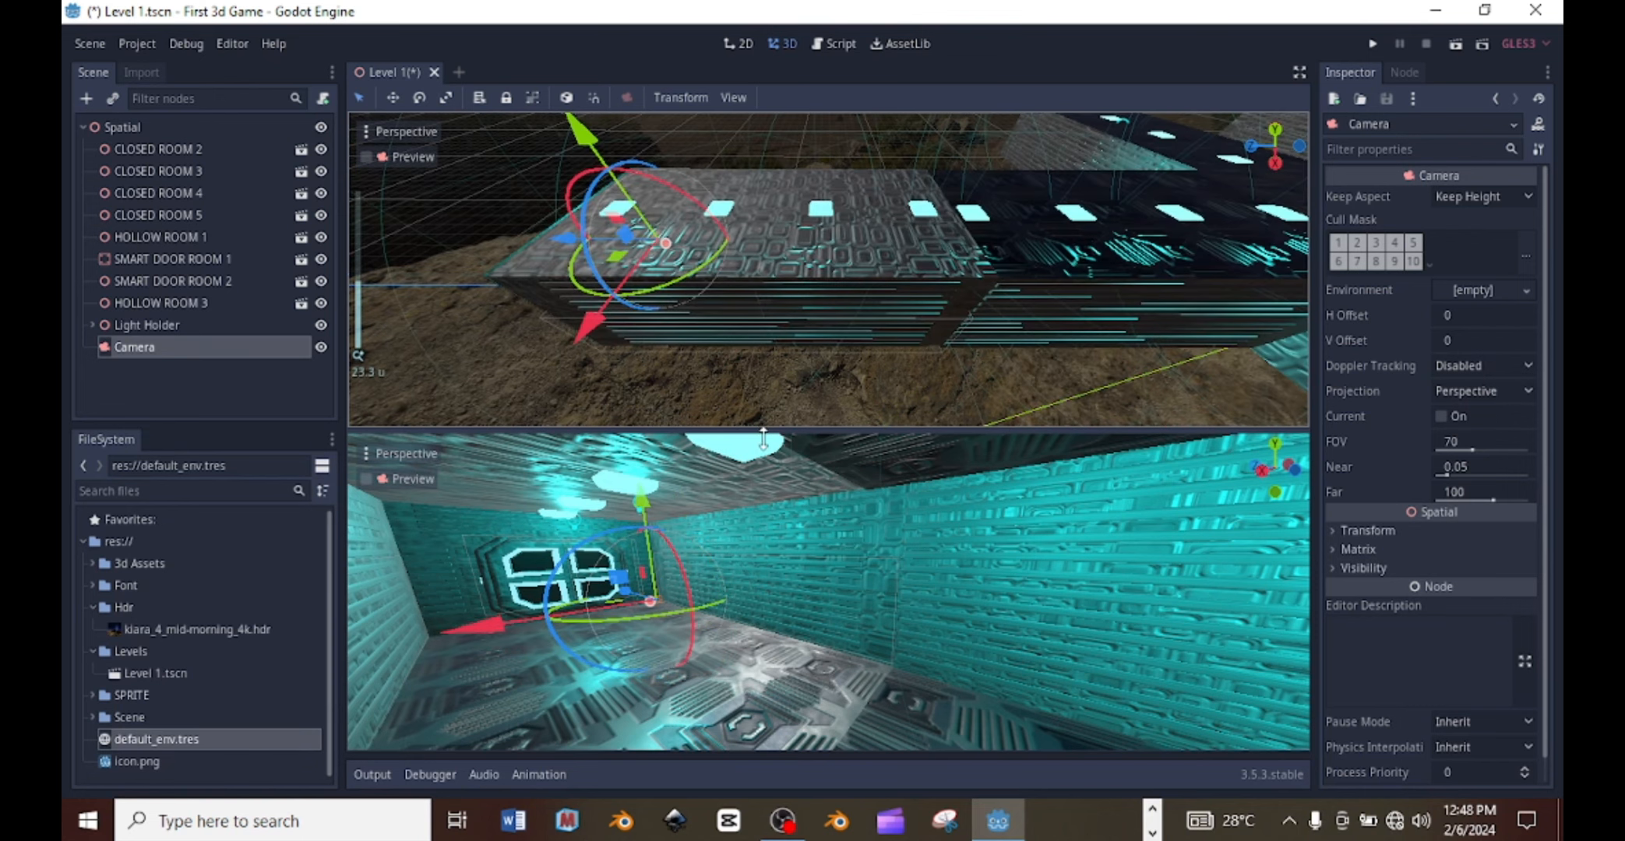
{"action": "scroll", "coordinate": [723, 590], "scroll_direction": "down", "scroll_amount": 6}
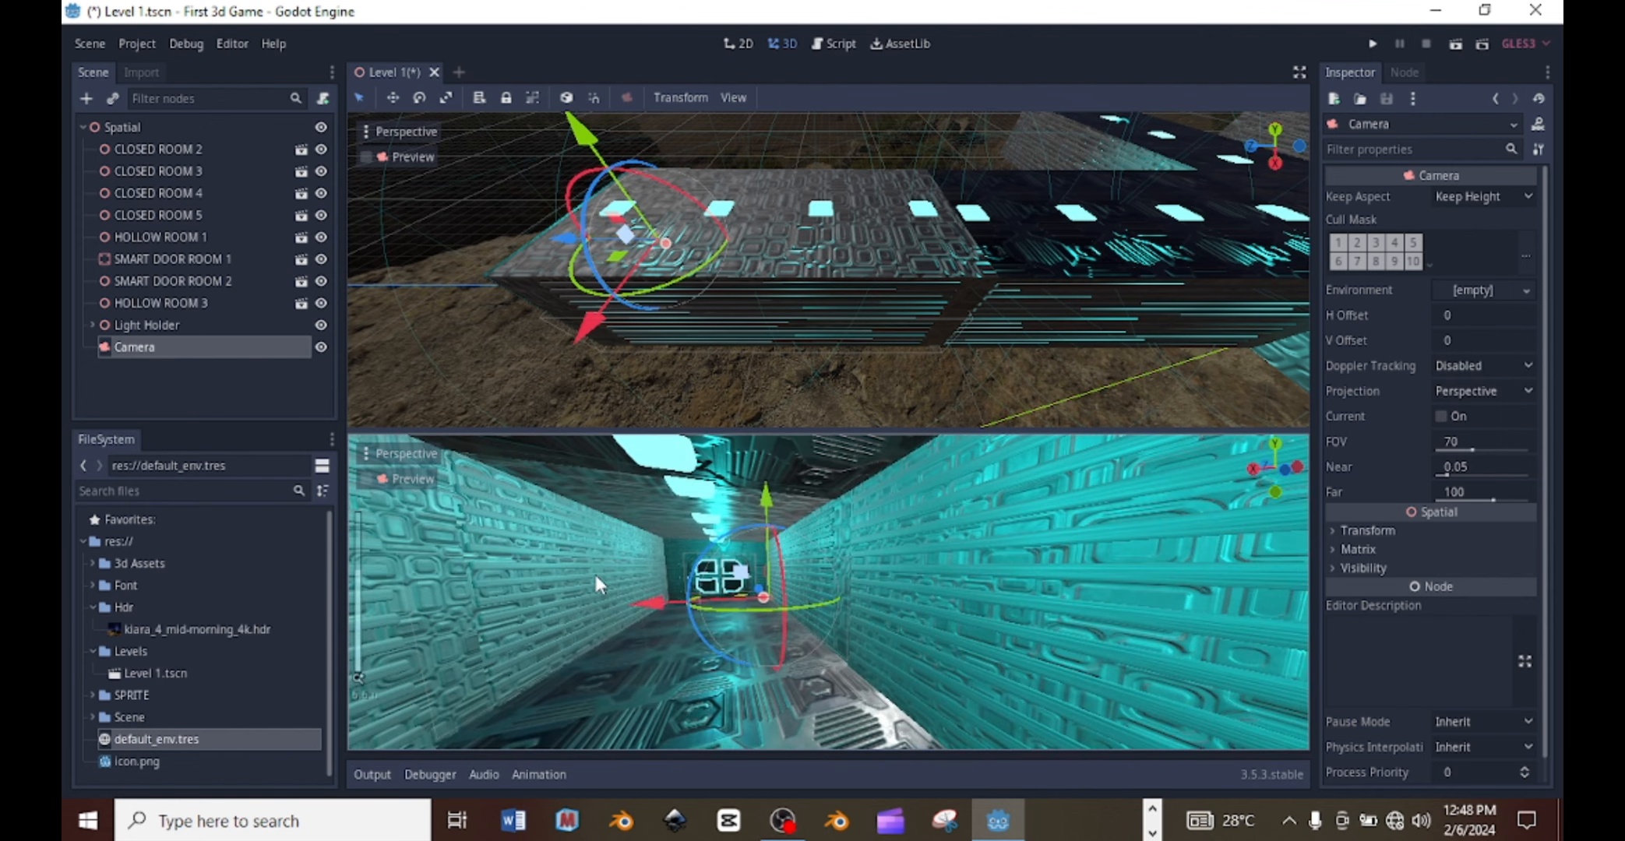
{"action": "middle_click_drag", "start_coordinate": [594, 571], "coordinate": [787, 576]}
{"action": "scroll", "coordinate": [848, 581], "scroll_direction": "up", "scroll_amount": 6}
{"action": "left_click_drag", "start_coordinate": [865, 595], "coordinate": [776, 610]}
{"action": "scroll", "coordinate": [778, 607], "scroll_direction": "up", "scroll_amount": 10}
{"action": "scroll", "coordinate": [810, 591], "scroll_direction": "down", "scroll_amount": 6}
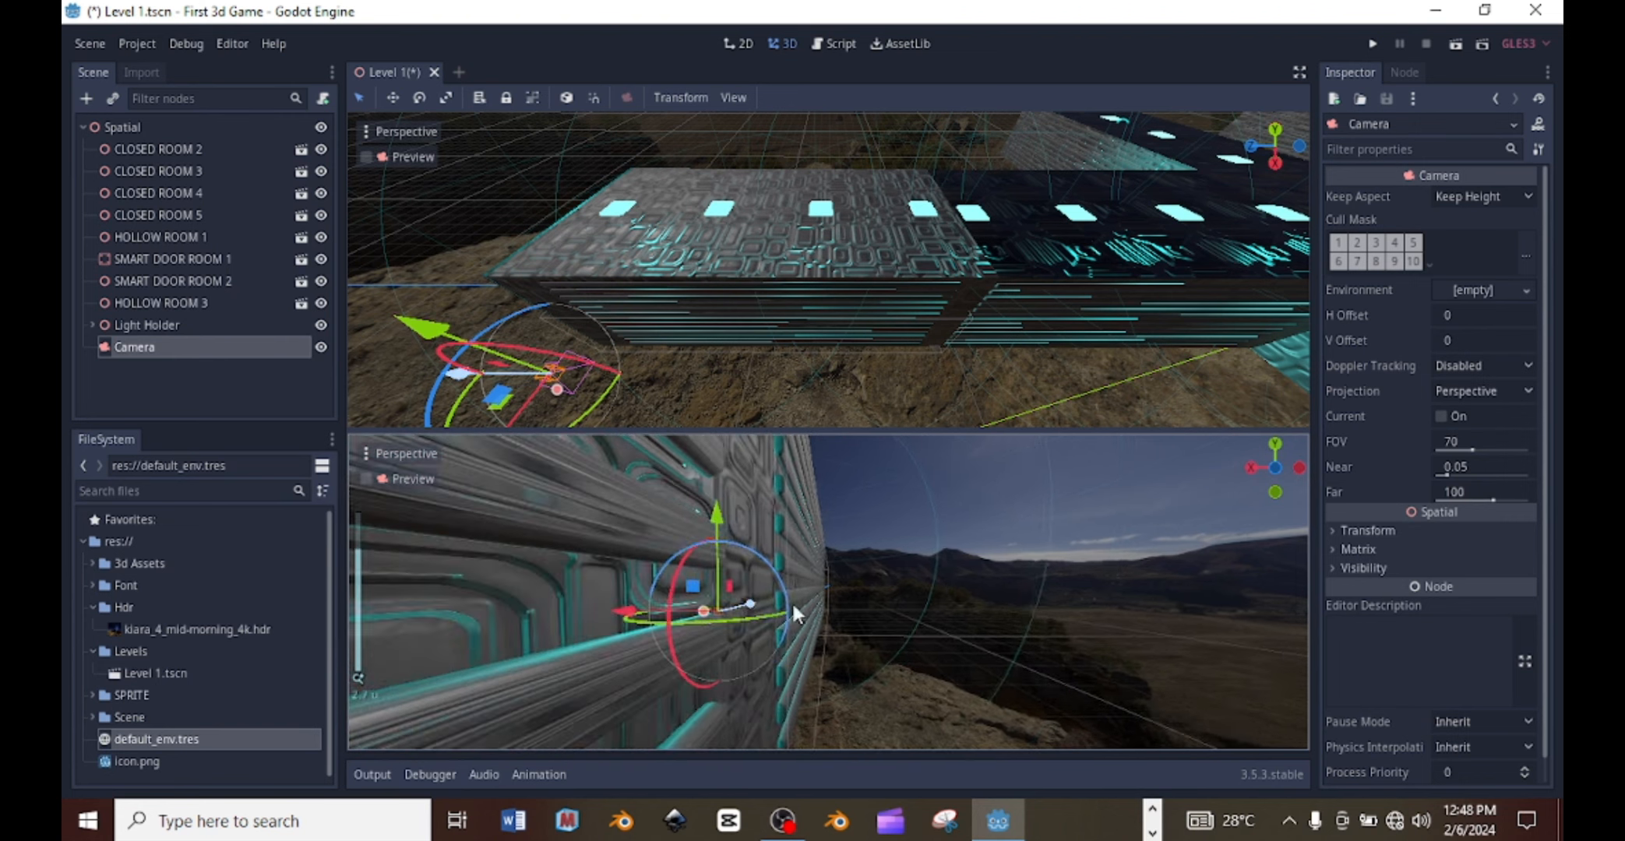
{"action": "middle_click_drag", "start_coordinate": [635, 584], "coordinate": [762, 577]}
{"action": "middle_click_drag", "start_coordinate": [1133, 531], "coordinate": [873, 538]}
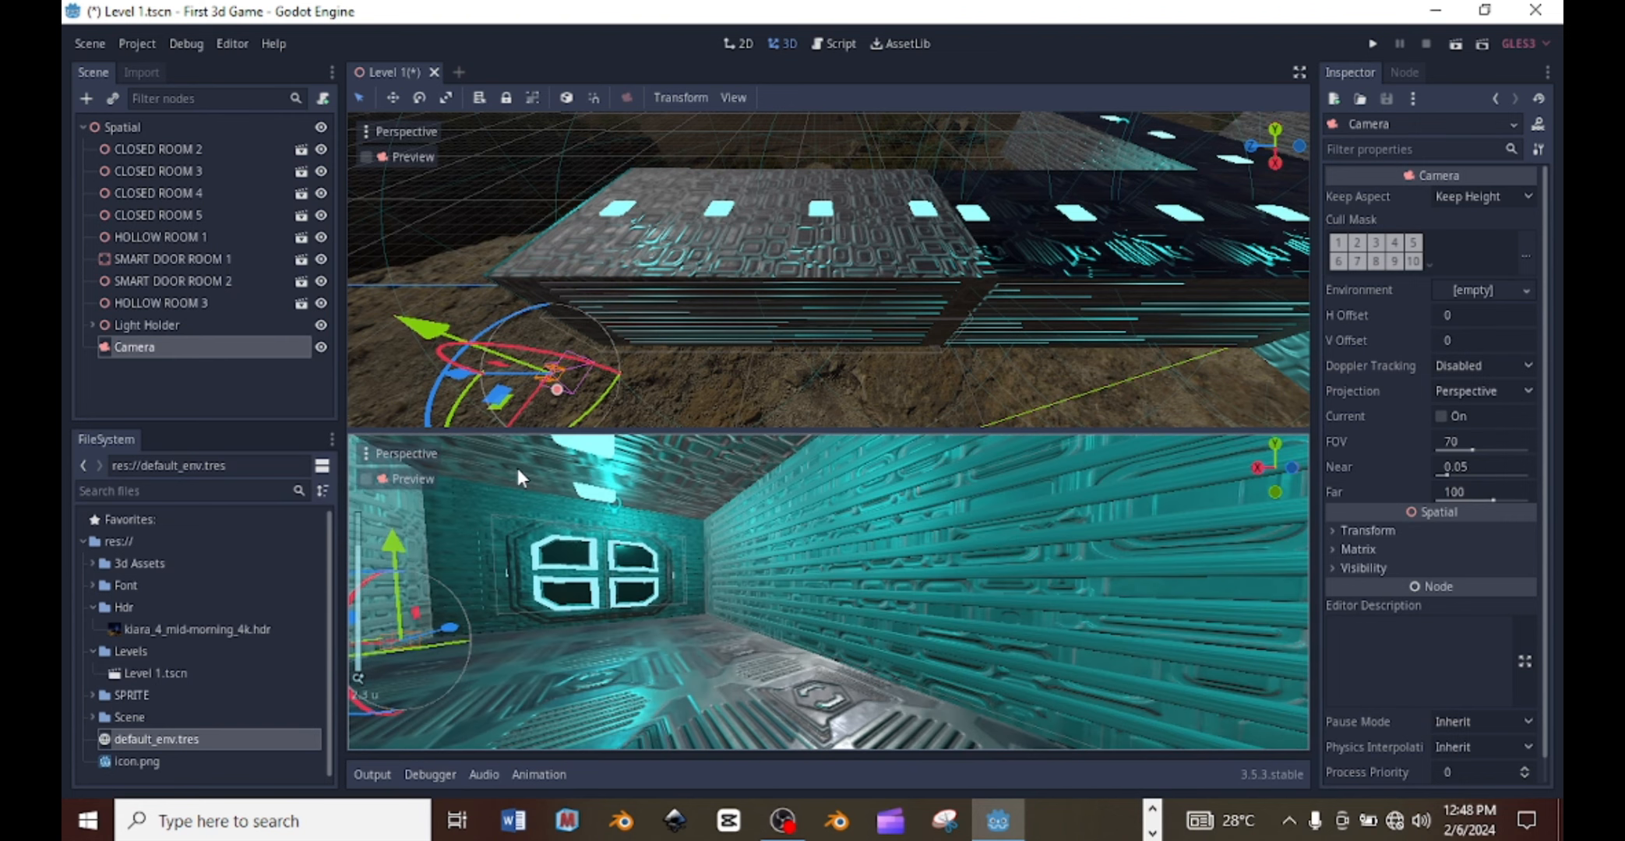
- Move the camera about 3.4 units in the negative X direction toward the corridor's centreline and raise it along Y
{"action": "scroll", "coordinate": [540, 373], "scroll_direction": "down", "scroll_amount": 5}
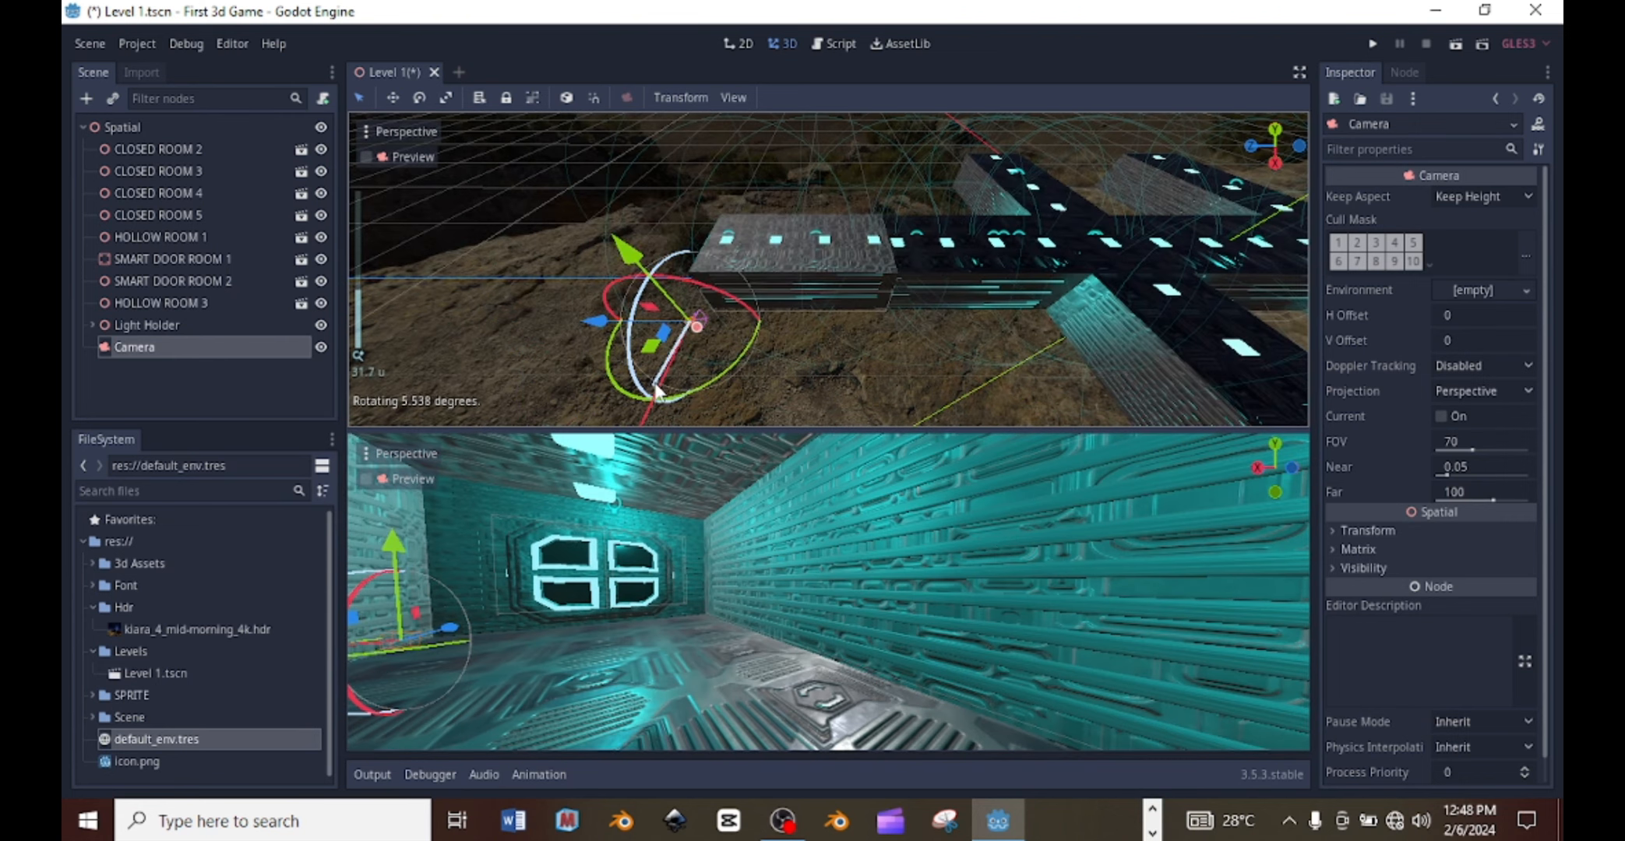
{"action": "middle_click_drag", "start_coordinate": [733, 333], "coordinate": [609, 348]}
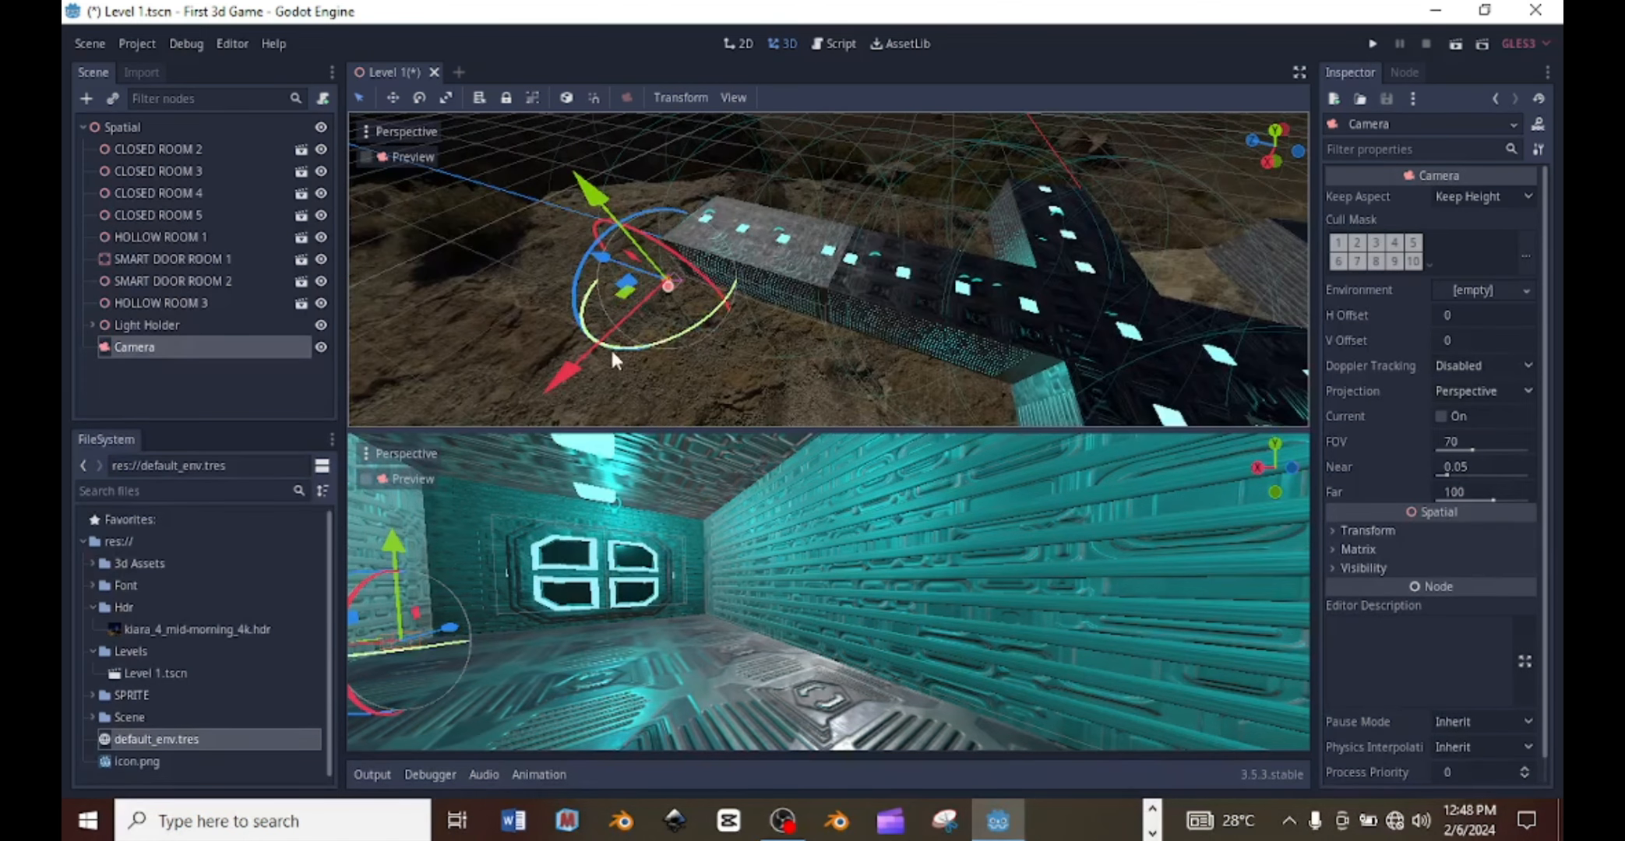
{"action": "left_click_drag", "start_coordinate": [580, 371], "coordinate": [629, 330]}
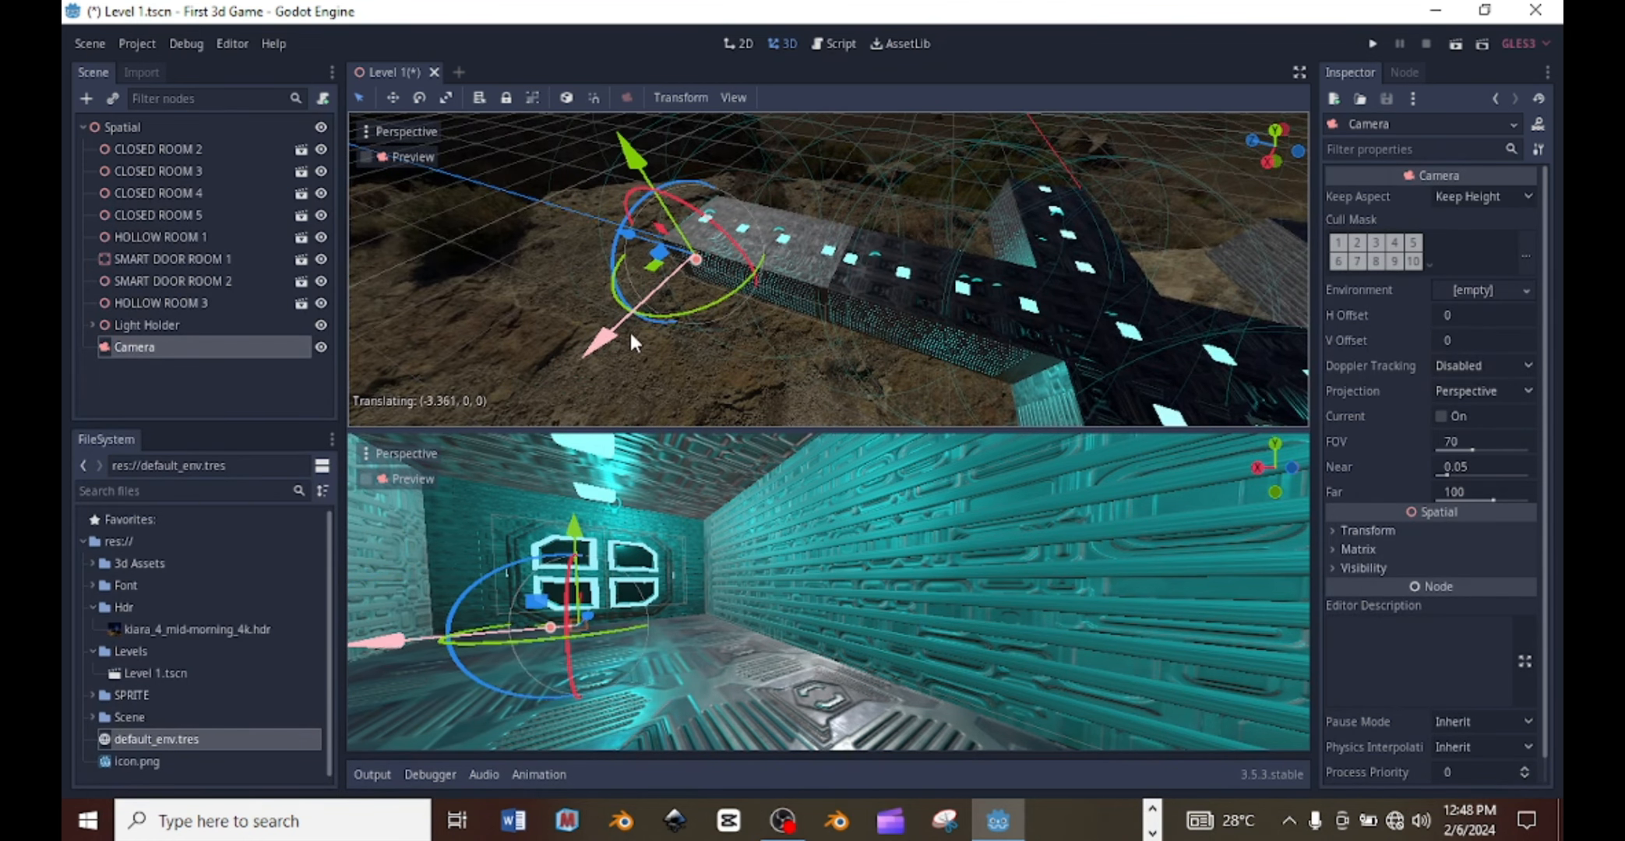
{"action": "left_click_drag", "start_coordinate": [574, 546], "coordinate": [567, 476]}
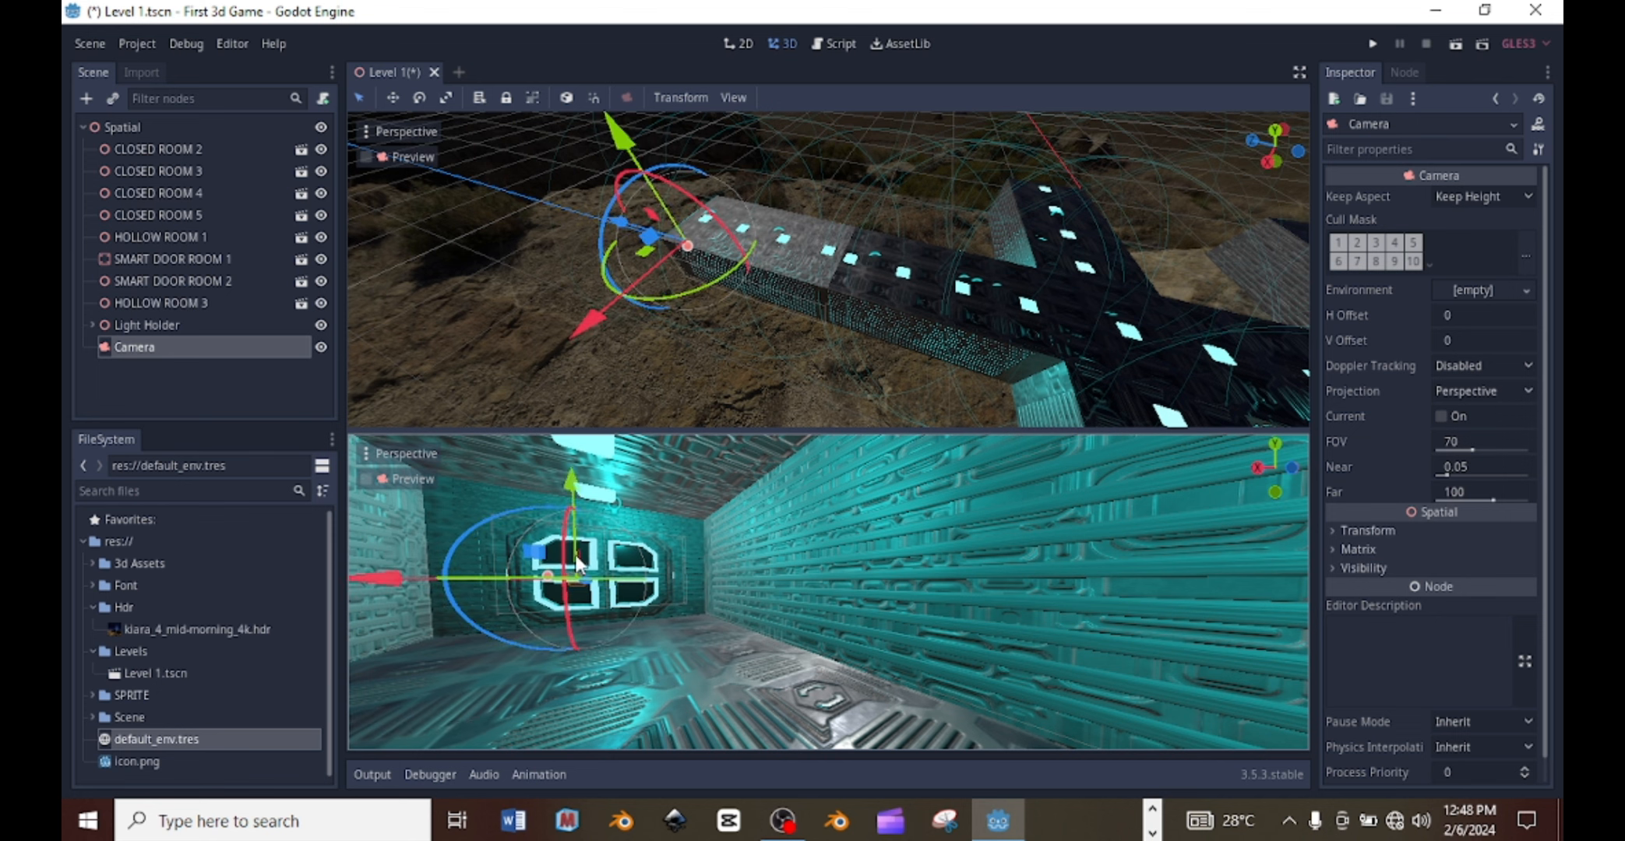
- Move the camera along the Z axis from outside toward the corridor's end wall
{"action": "middle_click_drag", "start_coordinate": [644, 571], "coordinate": [785, 565]}
{"action": "scroll", "coordinate": [643, 584], "scroll_direction": "down", "scroll_amount": 3}
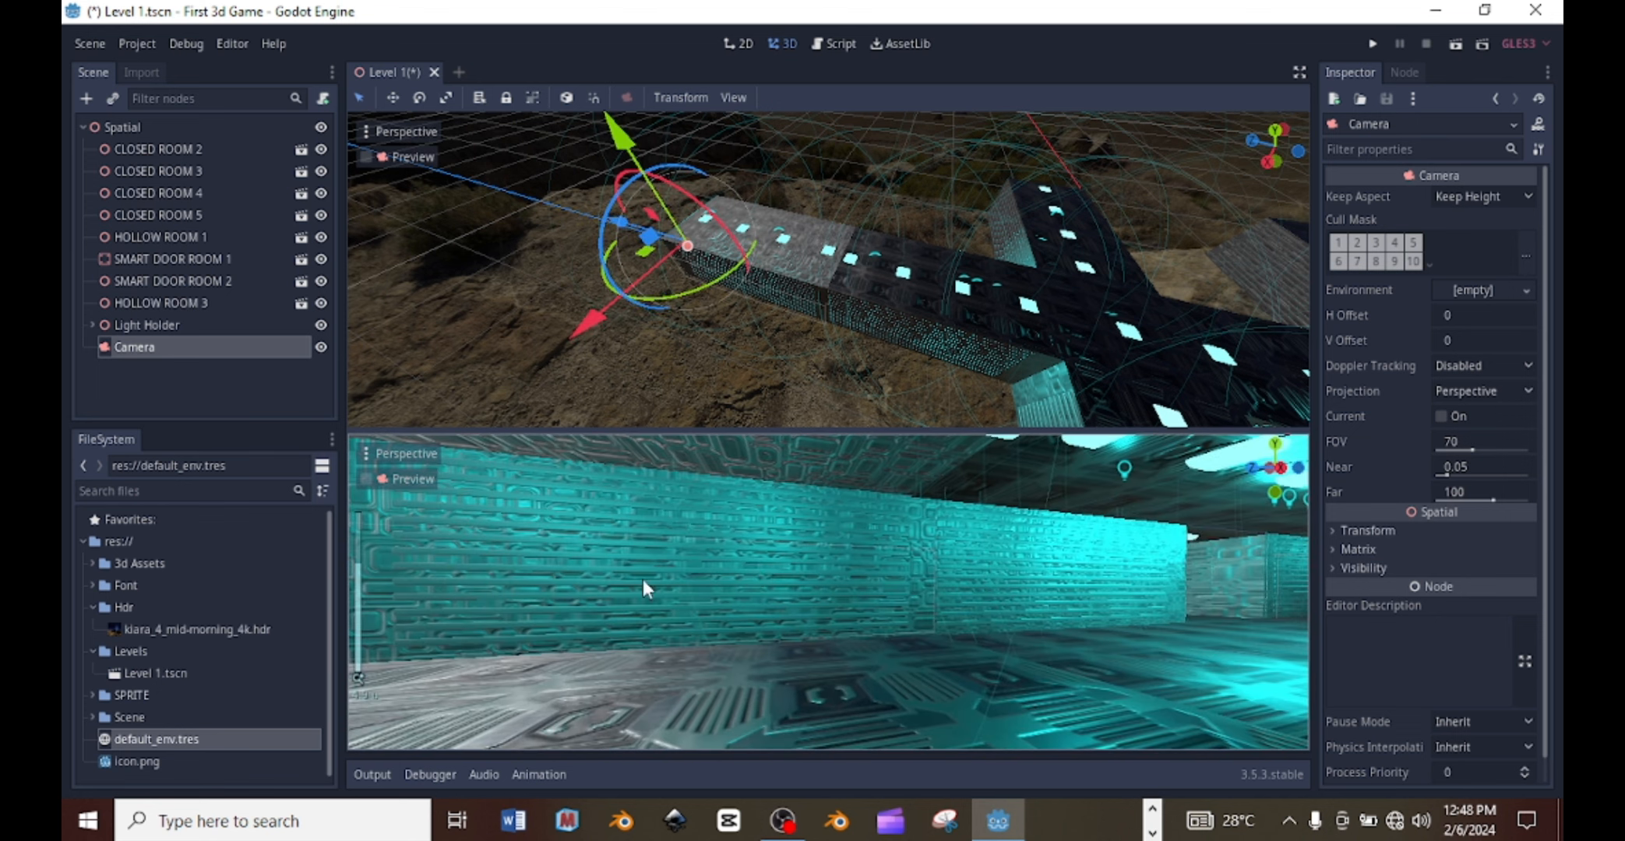
{"action": "middle_click_drag", "start_coordinate": [642, 584], "coordinate": [603, 619]}
{"action": "scroll", "coordinate": [579, 562], "scroll_direction": "down", "scroll_amount": 5}
{"action": "scroll", "coordinate": [597, 626], "scroll_direction": "up", "scroll_amount": 4}
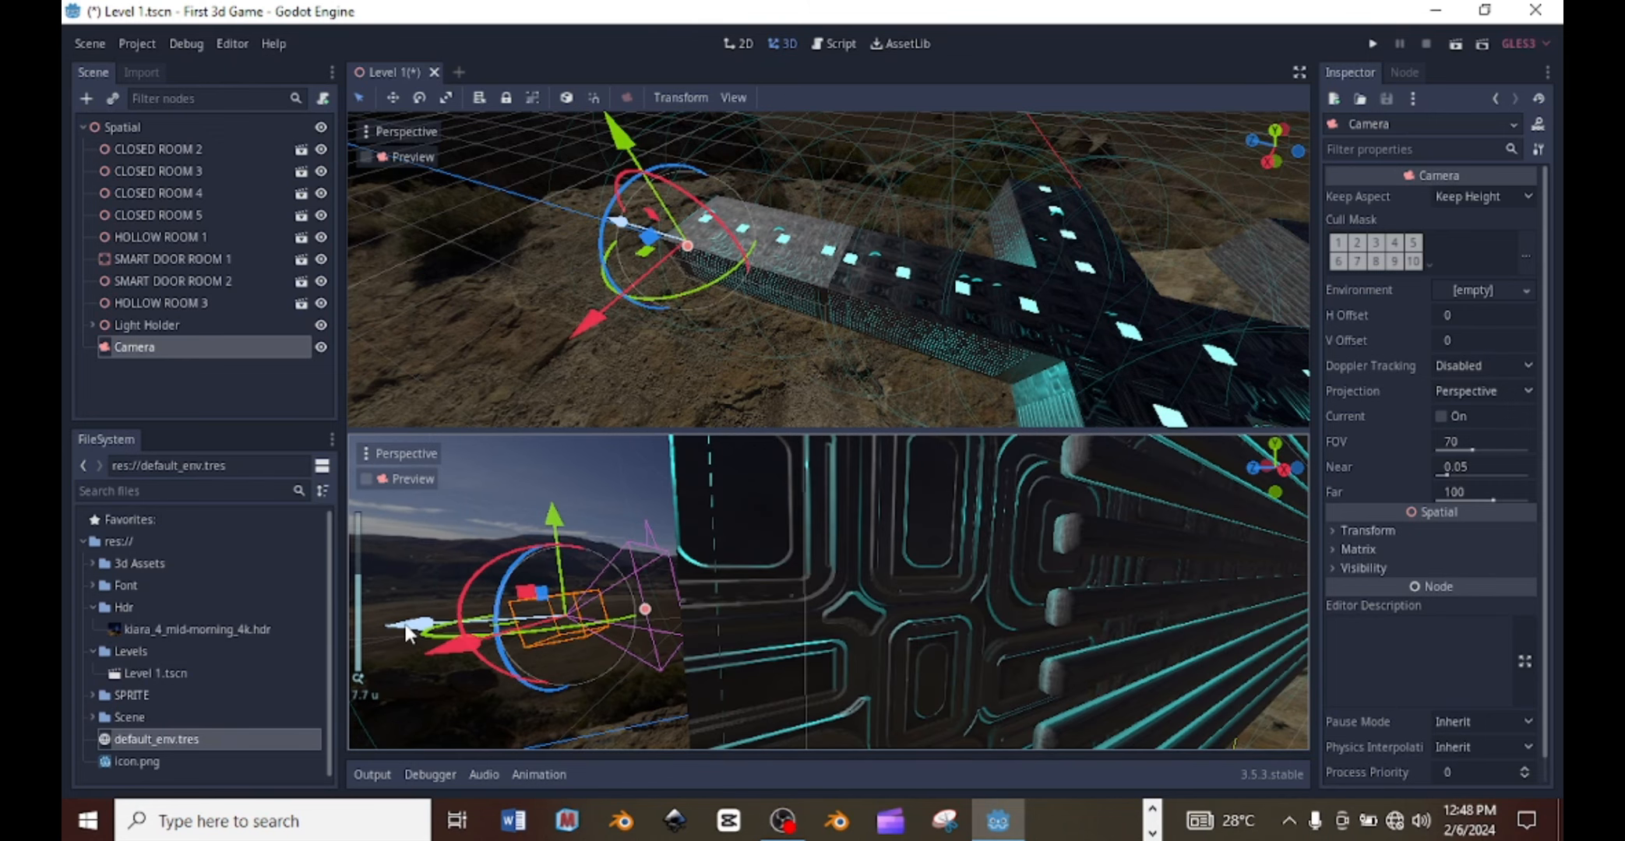
{"action": "left_click_drag", "start_coordinate": [411, 629], "coordinate": [679, 638]}
{"action": "middle_click_drag", "start_coordinate": [716, 632], "coordinate": [613, 641]}
{"action": "scroll", "coordinate": [613, 641], "scroll_direction": "up", "scroll_amount": 4}
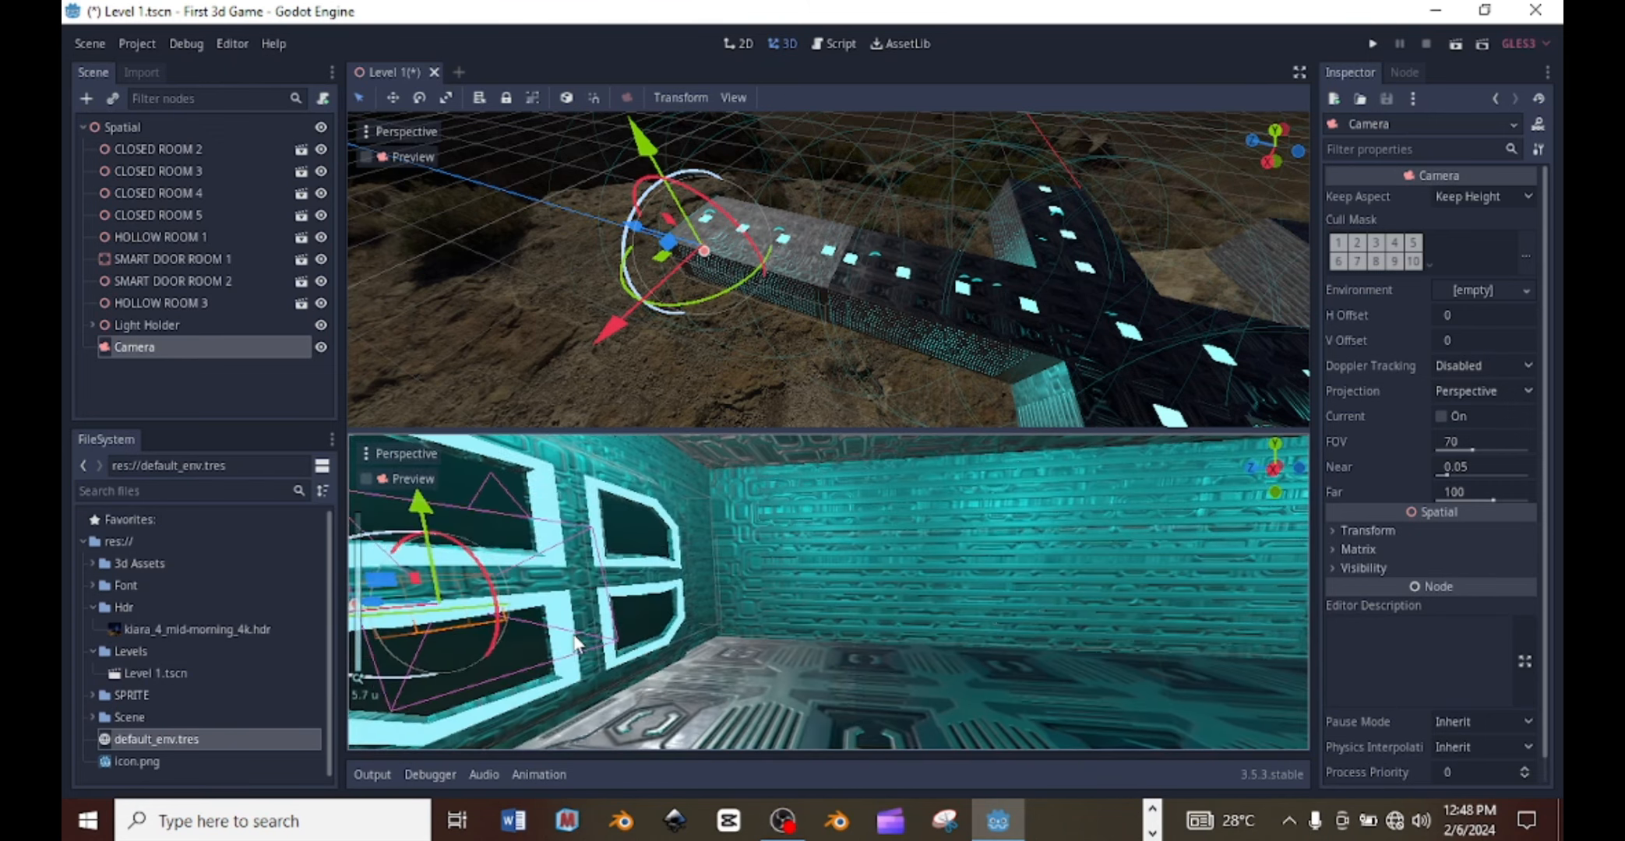
- Undo the trial camera shift and move the camera a little further into the corridor along the Z axis
{"action": "scroll", "coordinate": [613, 640], "scroll_direction": "down", "scroll_amount": 6}
{"action": "mouse_move", "coordinate": [689, 603]}
{"action": "left_mouse_down"}
{"action": "mouse_move", "coordinate": [658, 600]}
{"action": "mouse_move", "coordinate": [673, 601]}
{"action": "left_mouse_up"}
{"action": "key", "text": "ctrl+z"}
{"action": "scroll", "coordinate": [698, 555], "scroll_direction": "down", "scroll_amount": 4}
{"action": "middle_click_drag", "start_coordinate": [699, 562], "coordinate": [735, 598]}
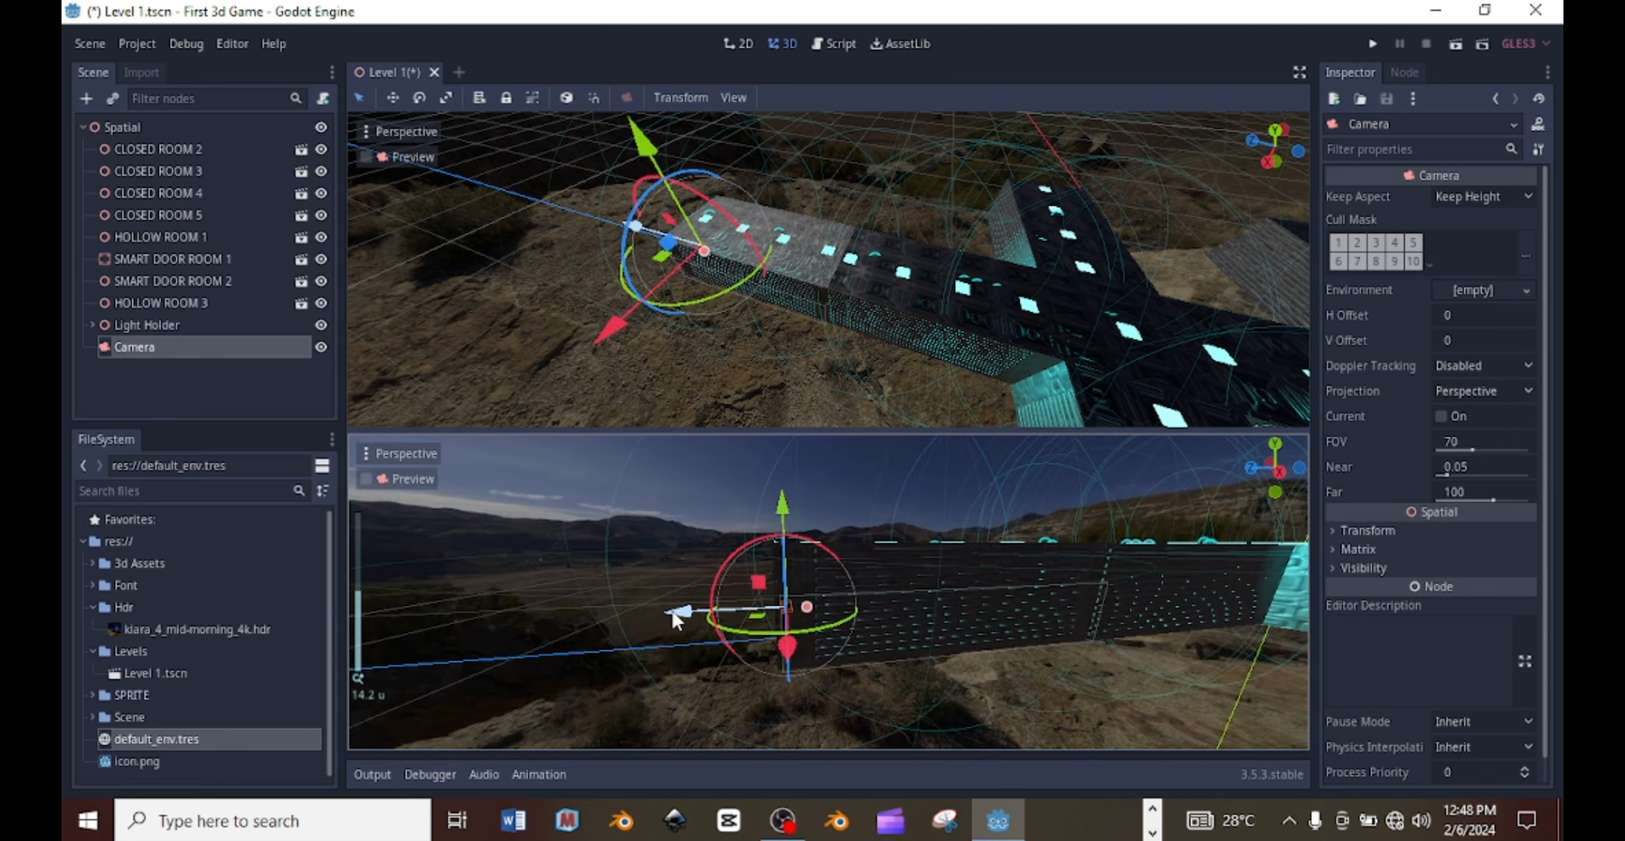
{"action": "left_click_drag", "start_coordinate": [708, 612], "coordinate": [740, 612]}
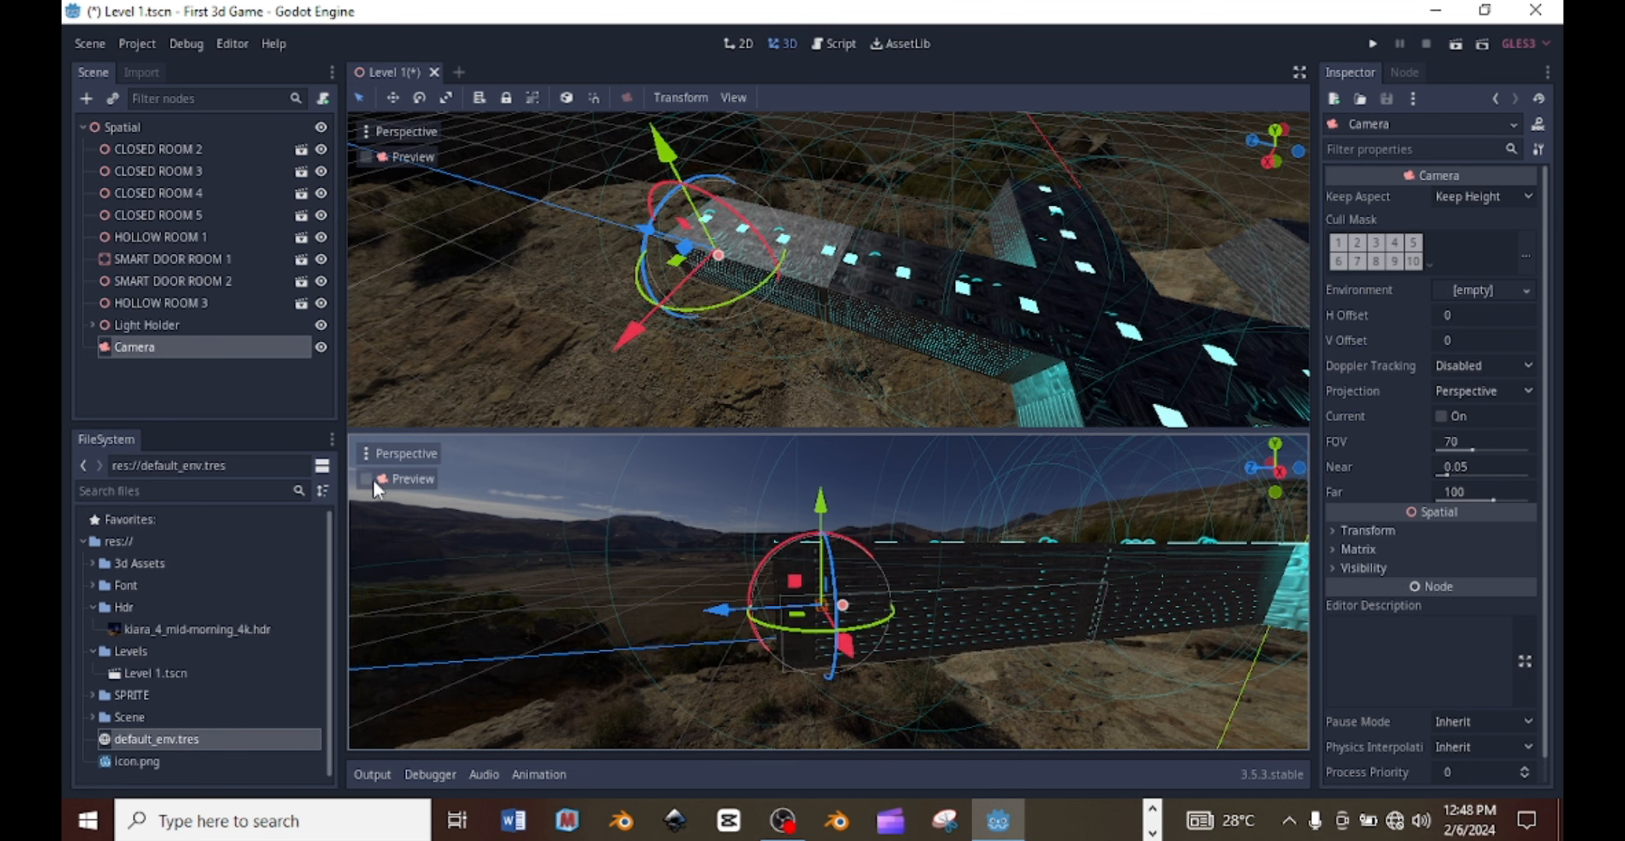
- Preview the camera's view, centre the camera sideways in the corridor along X and raise it slightly along Y
{"action": "left_click", "coordinate": [365, 479]}
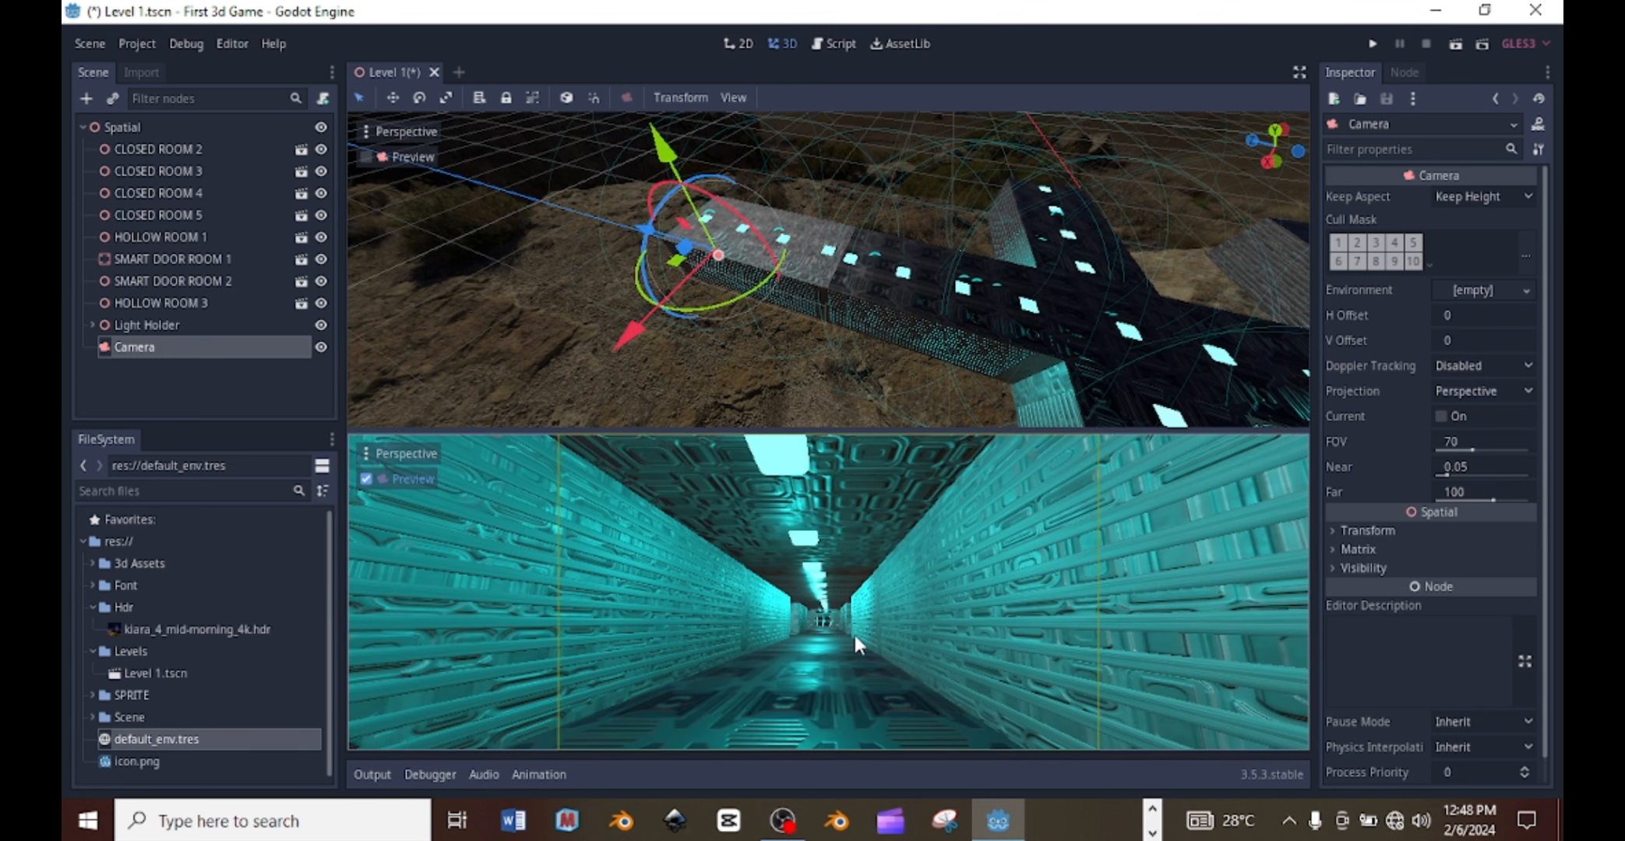
{"action": "left_click_drag", "start_coordinate": [632, 330], "coordinate": [660, 317]}
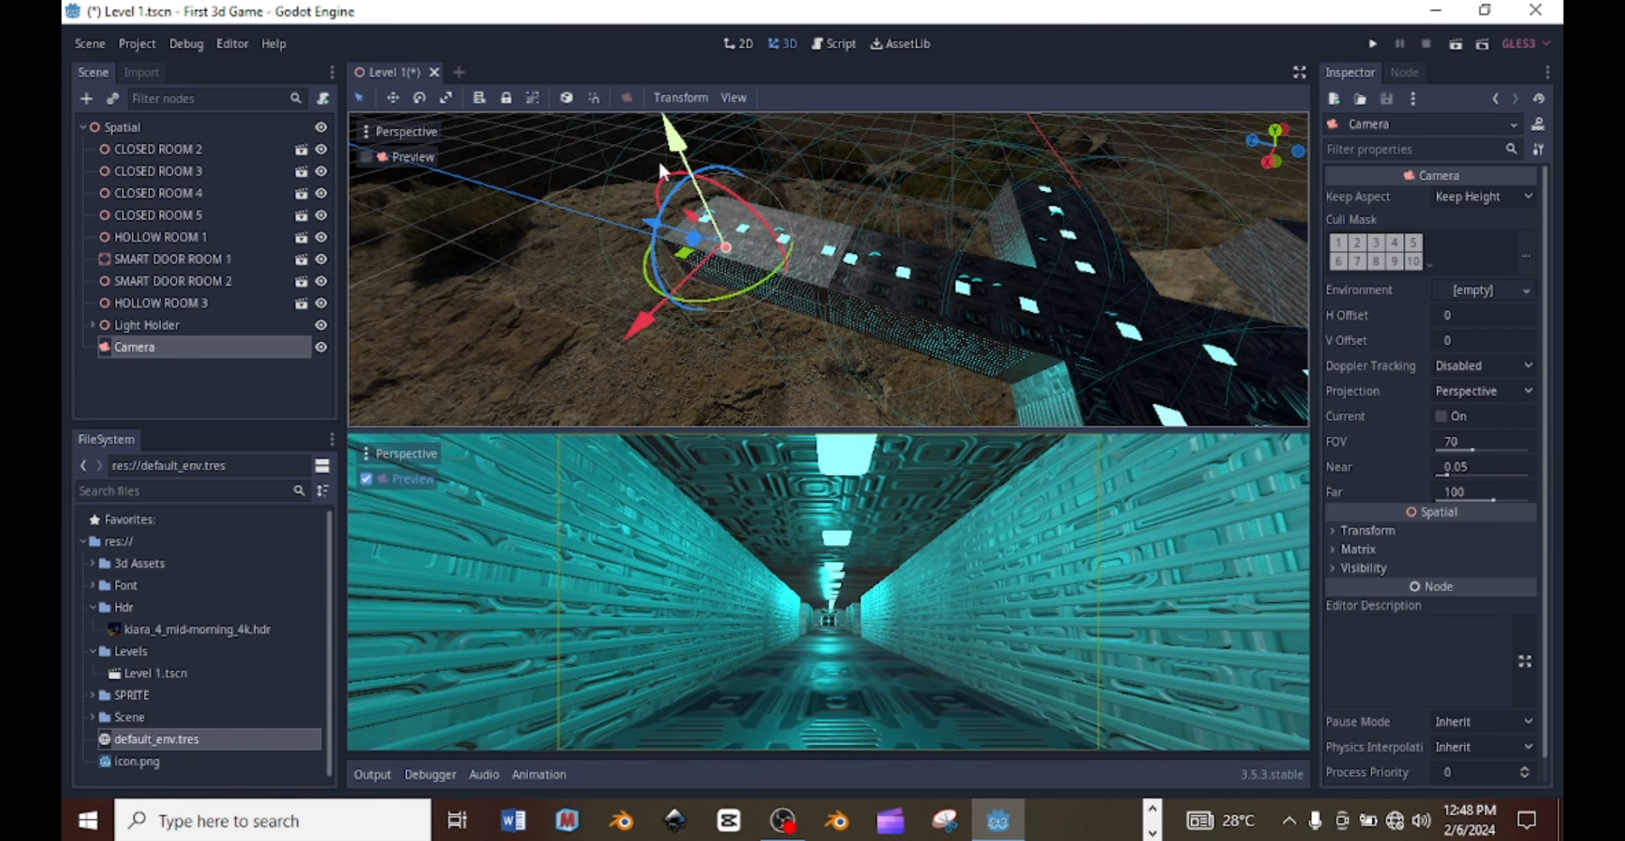
{"action": "left_click_drag", "start_coordinate": [659, 168], "coordinate": [664, 243]}
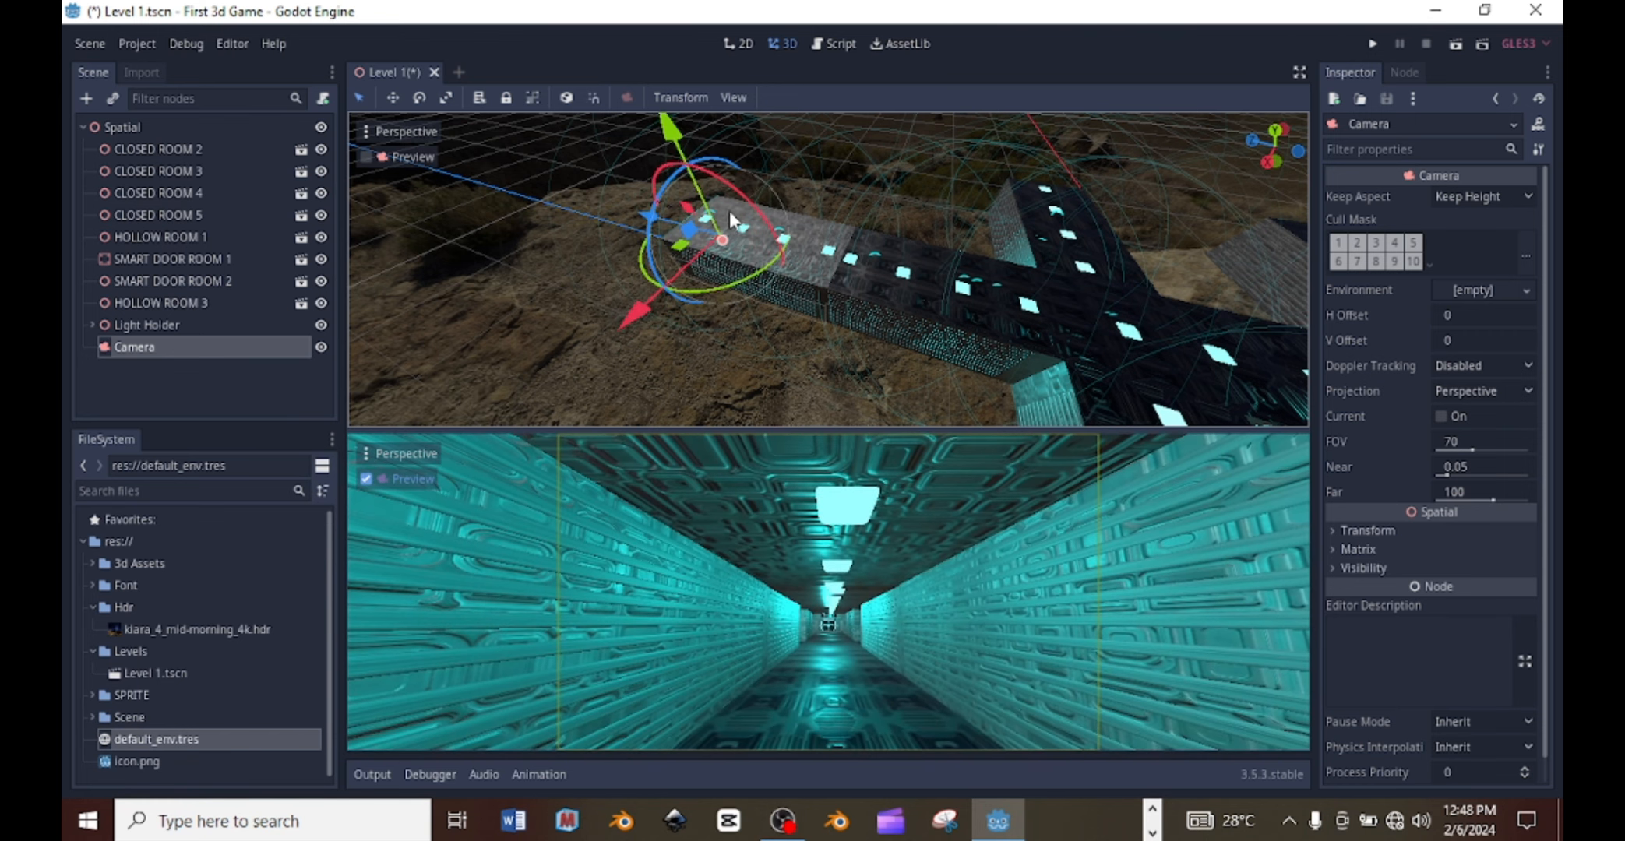
- Fine-tune the camera's position along the Z axis near the corridor's end wall and save the Level 1 scene
{"action": "left_click_drag", "start_coordinate": [746, 194], "coordinate": [758, 207]}
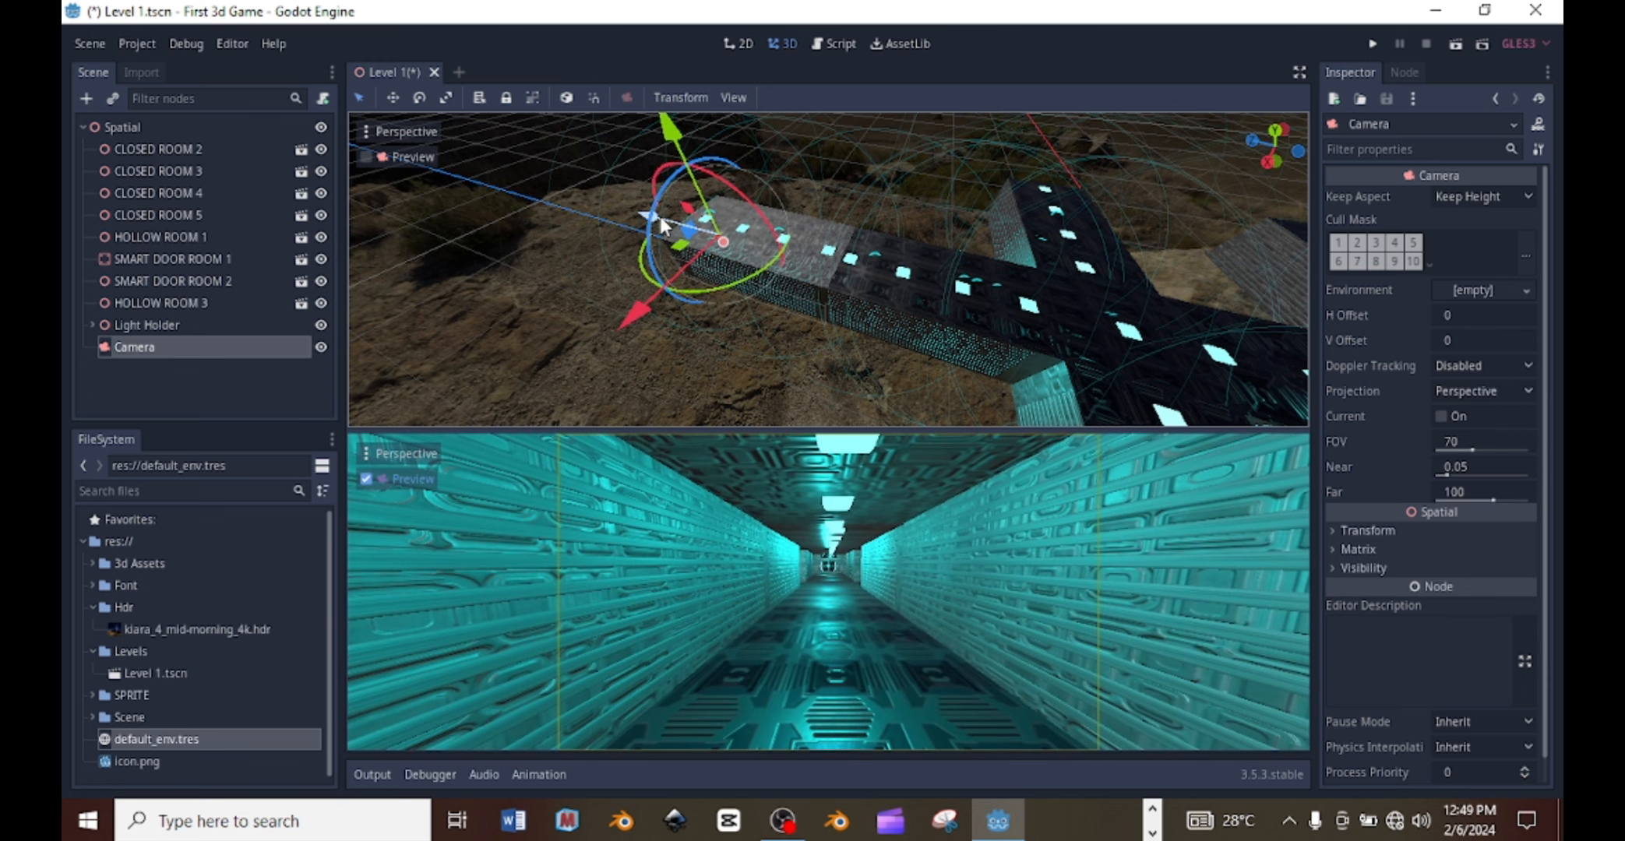
{"action": "left_click_drag", "start_coordinate": [647, 214], "coordinate": [640, 222]}
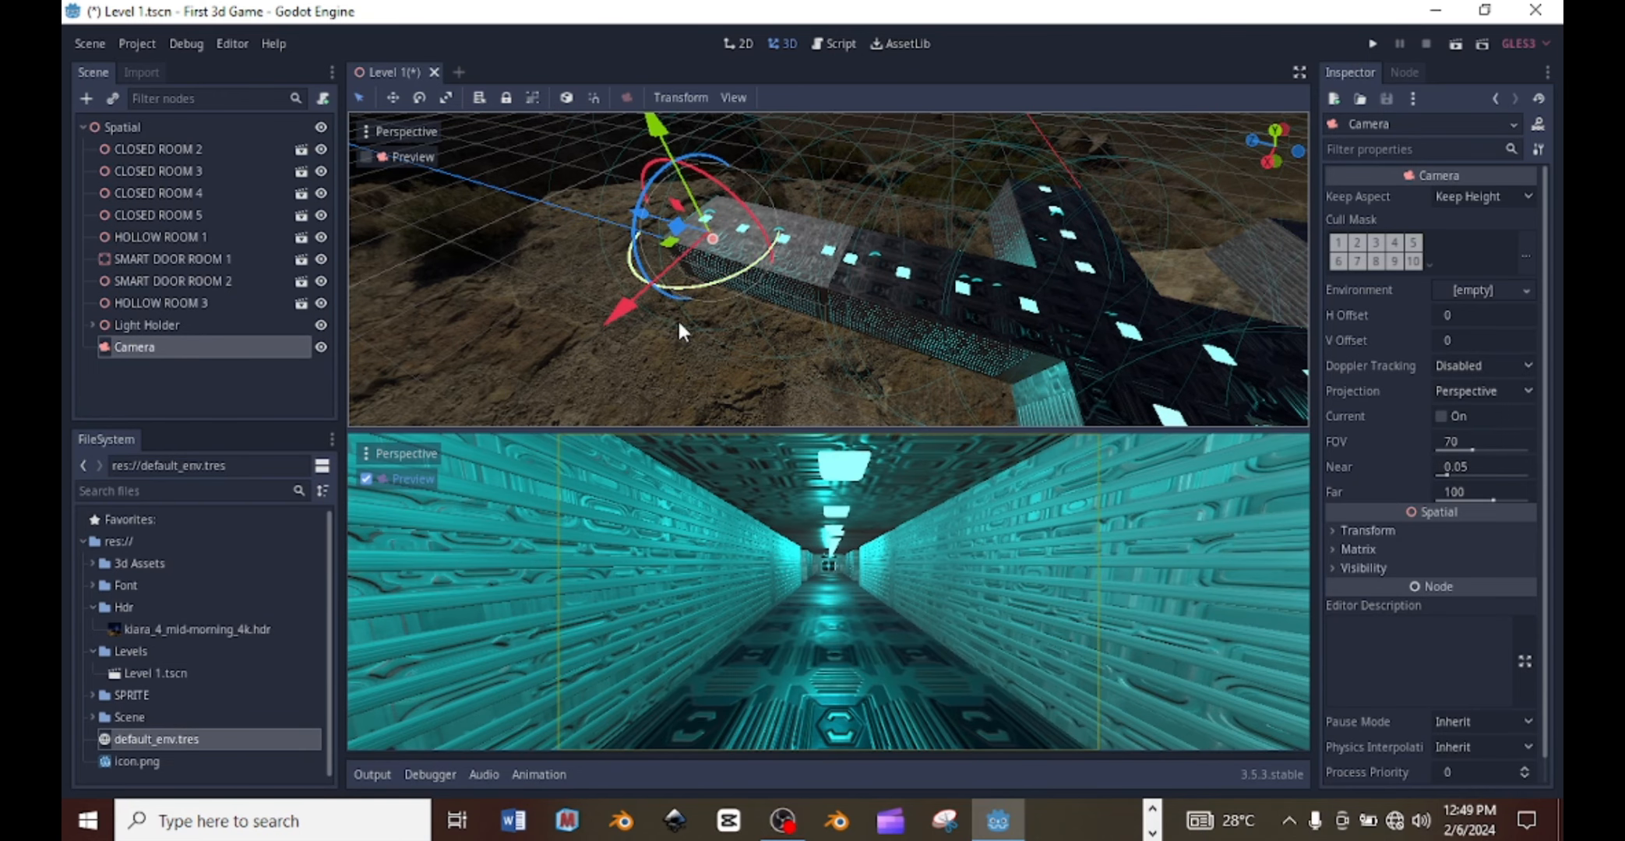
{"action": "key", "text": "ctrl+s"}
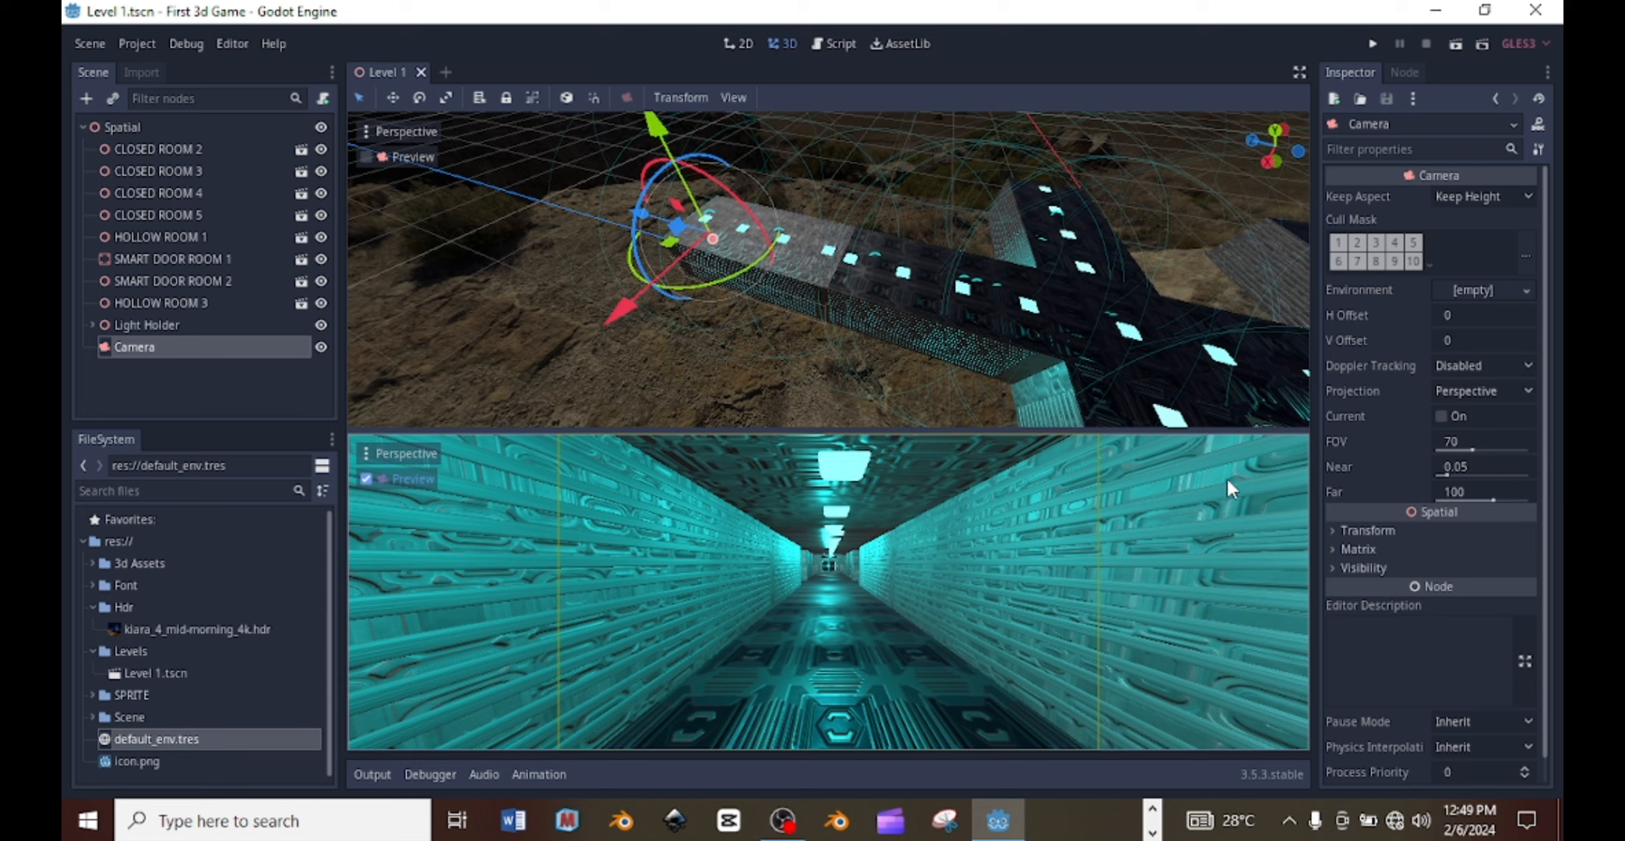
- Open the default_env.tres environment and set its Ambient Light energy to 1.4
{"action": "left_click", "coordinate": [143, 742]}
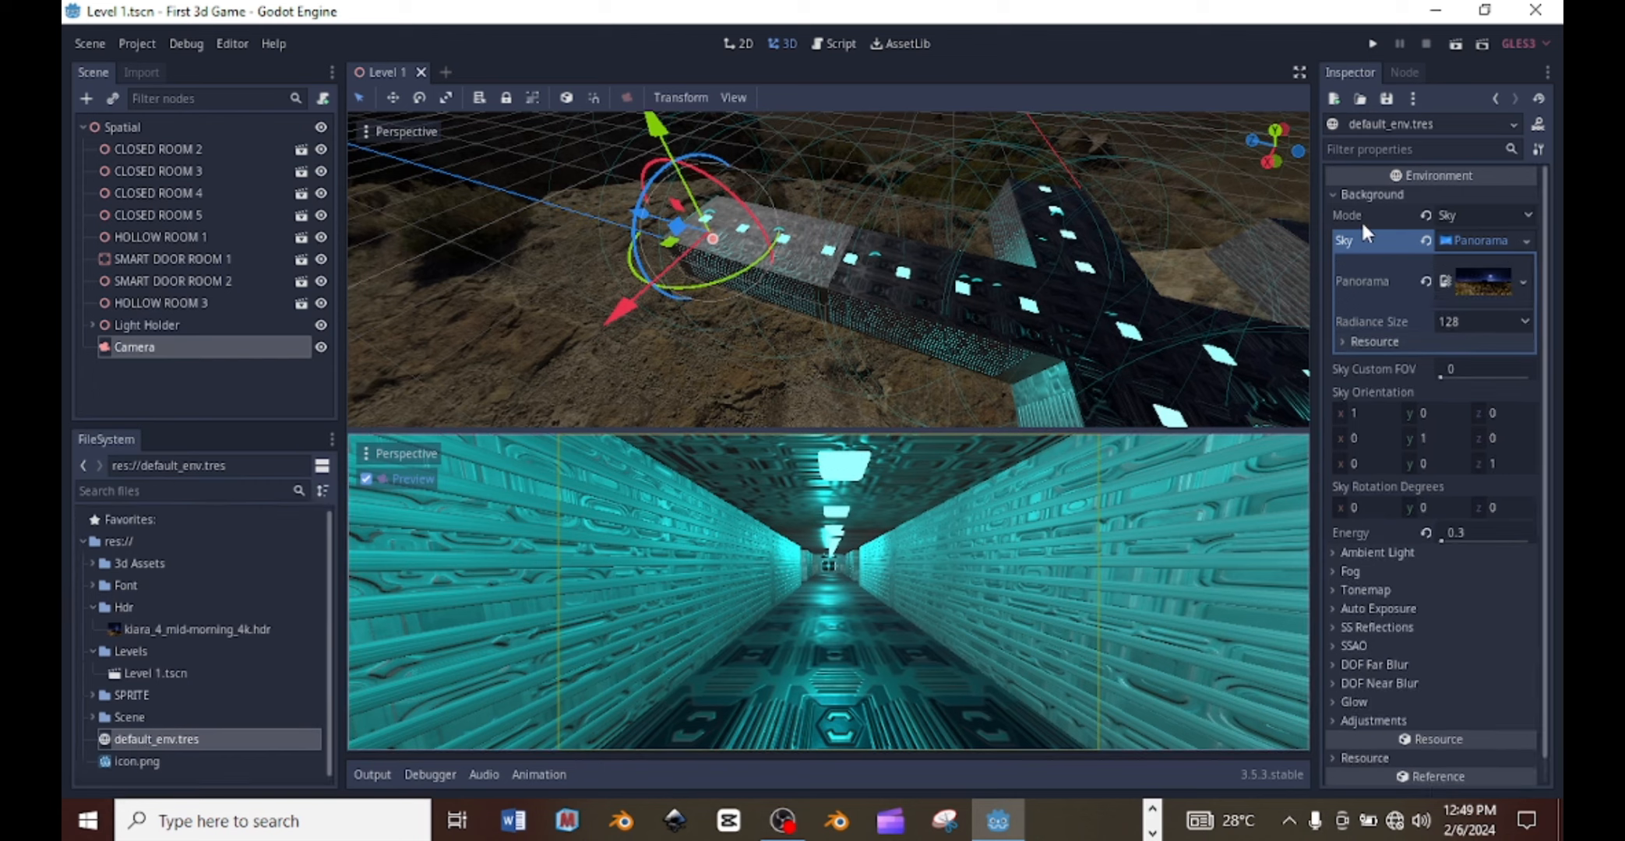
{"action": "scroll", "coordinate": [1348, 296], "scroll_direction": "down", "scroll_amount": 1}
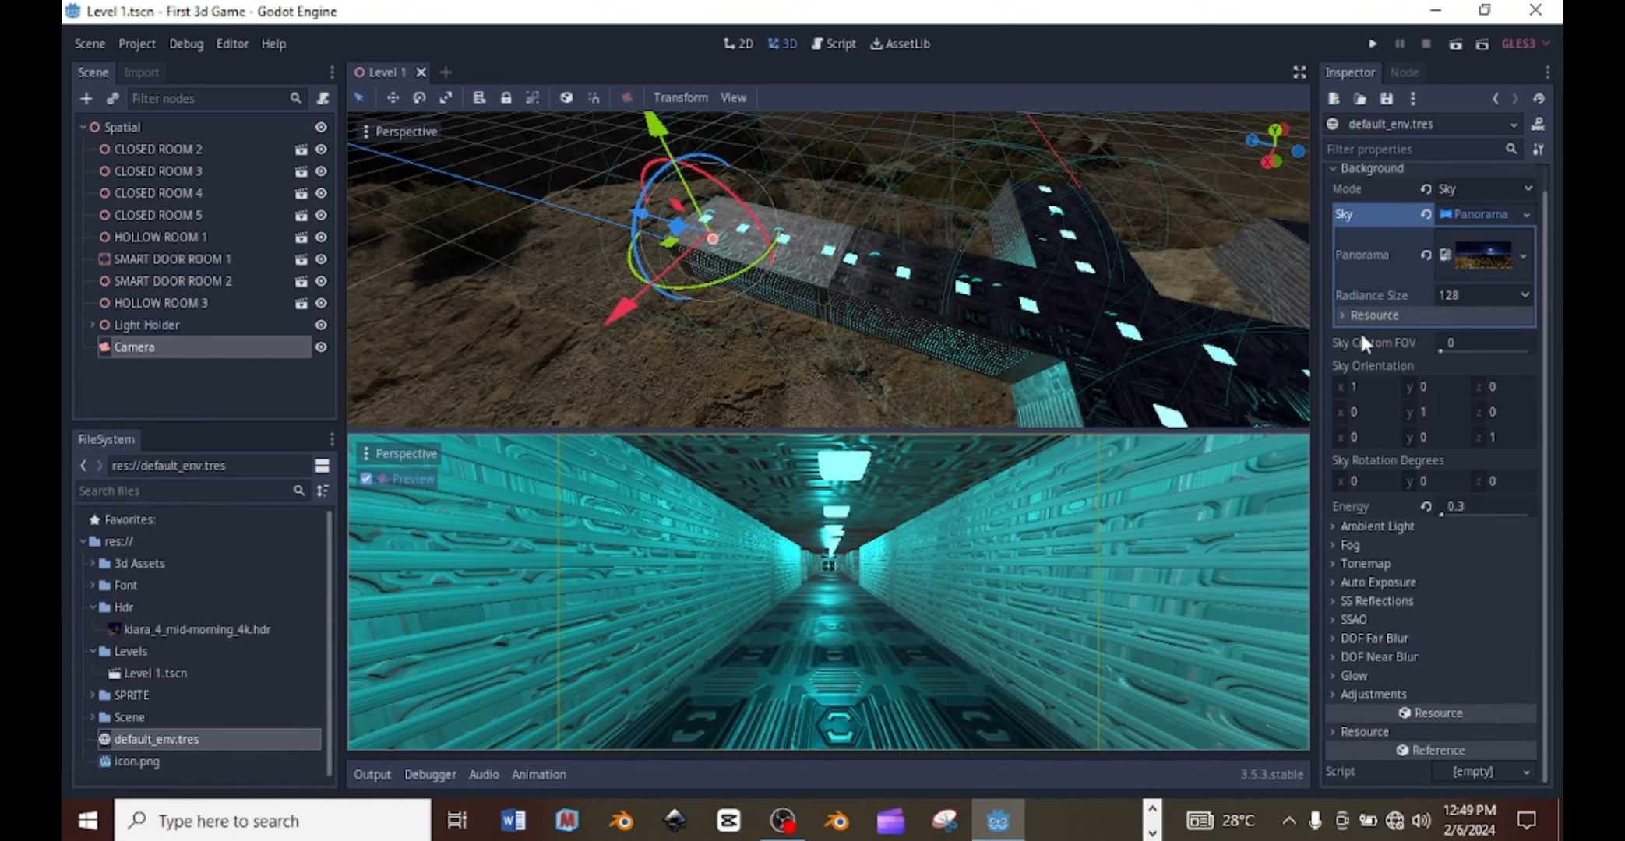
{"action": "left_click", "coordinate": [1346, 526]}
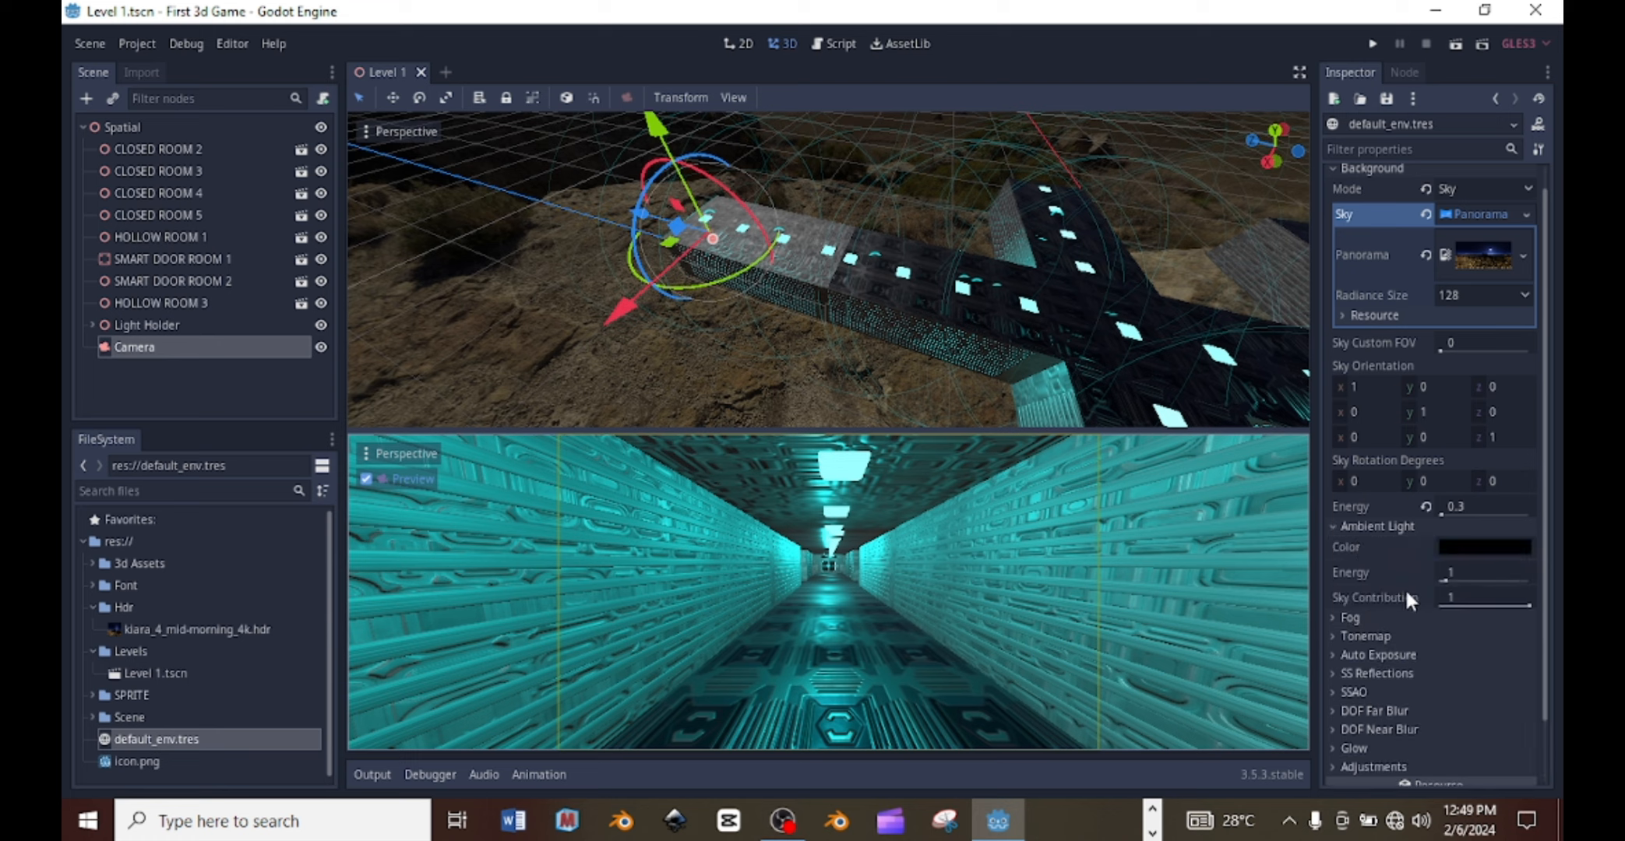
{"action": "mouse_move", "coordinate": [1448, 579]}
{"action": "left_mouse_down"}
{"action": "mouse_move", "coordinate": [1476, 581]}
{"action": "mouse_move", "coordinate": [1339, 573]}
{"action": "left_mouse_up"}
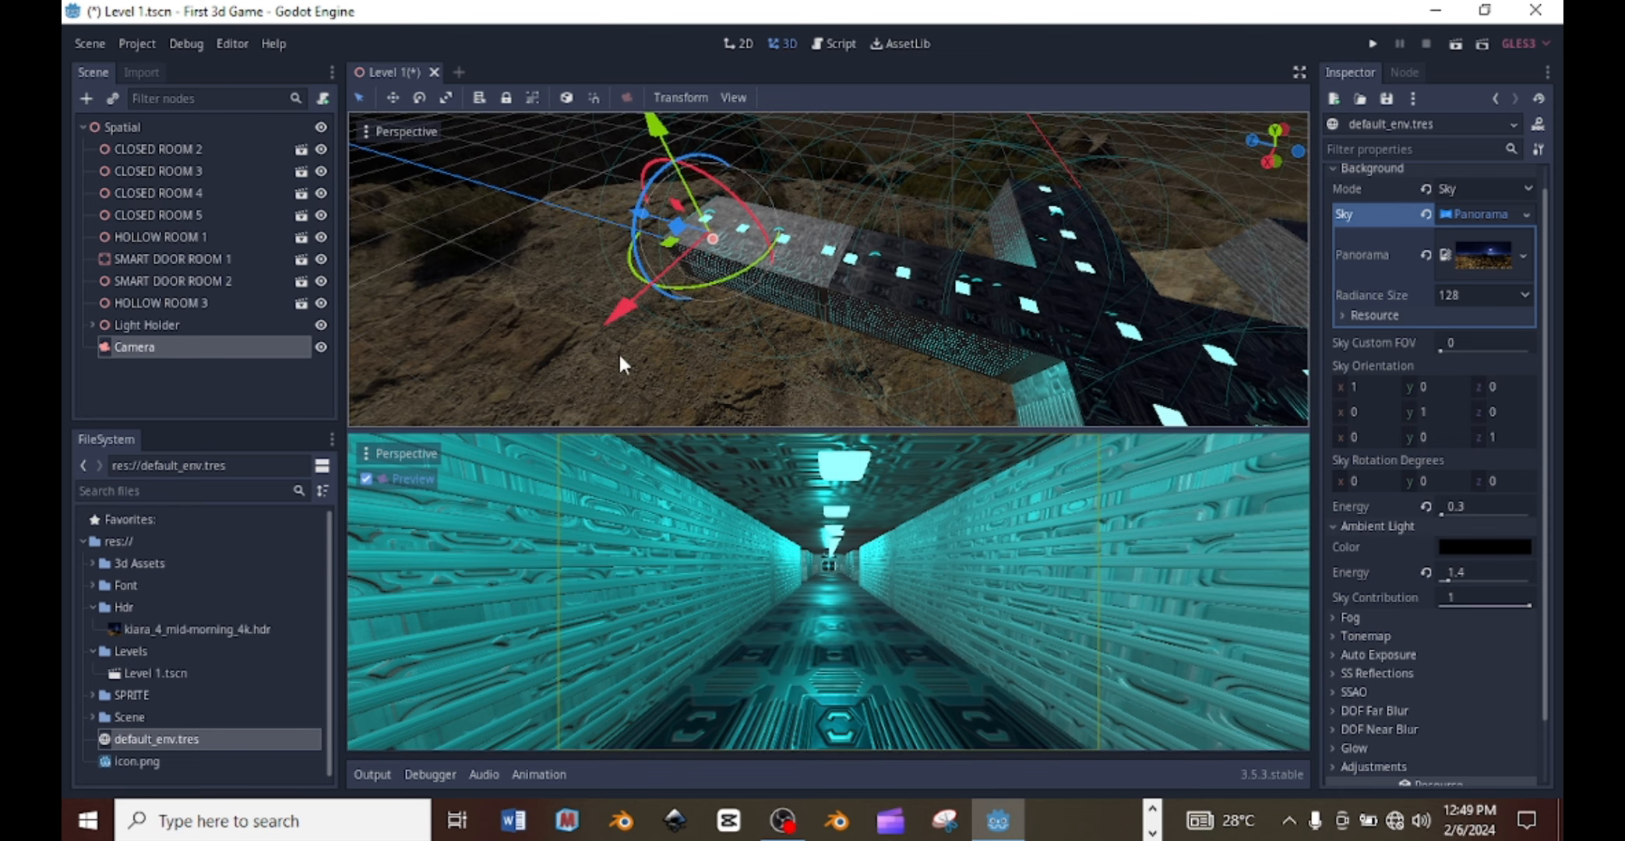
- Turn off the camera preview in the lower viewport and look down the corridor's interior in the free perspective view
{"action": "left_click", "coordinate": [363, 477]}
{"action": "scroll", "coordinate": [1036, 565], "scroll_direction": "up", "scroll_amount": 5}
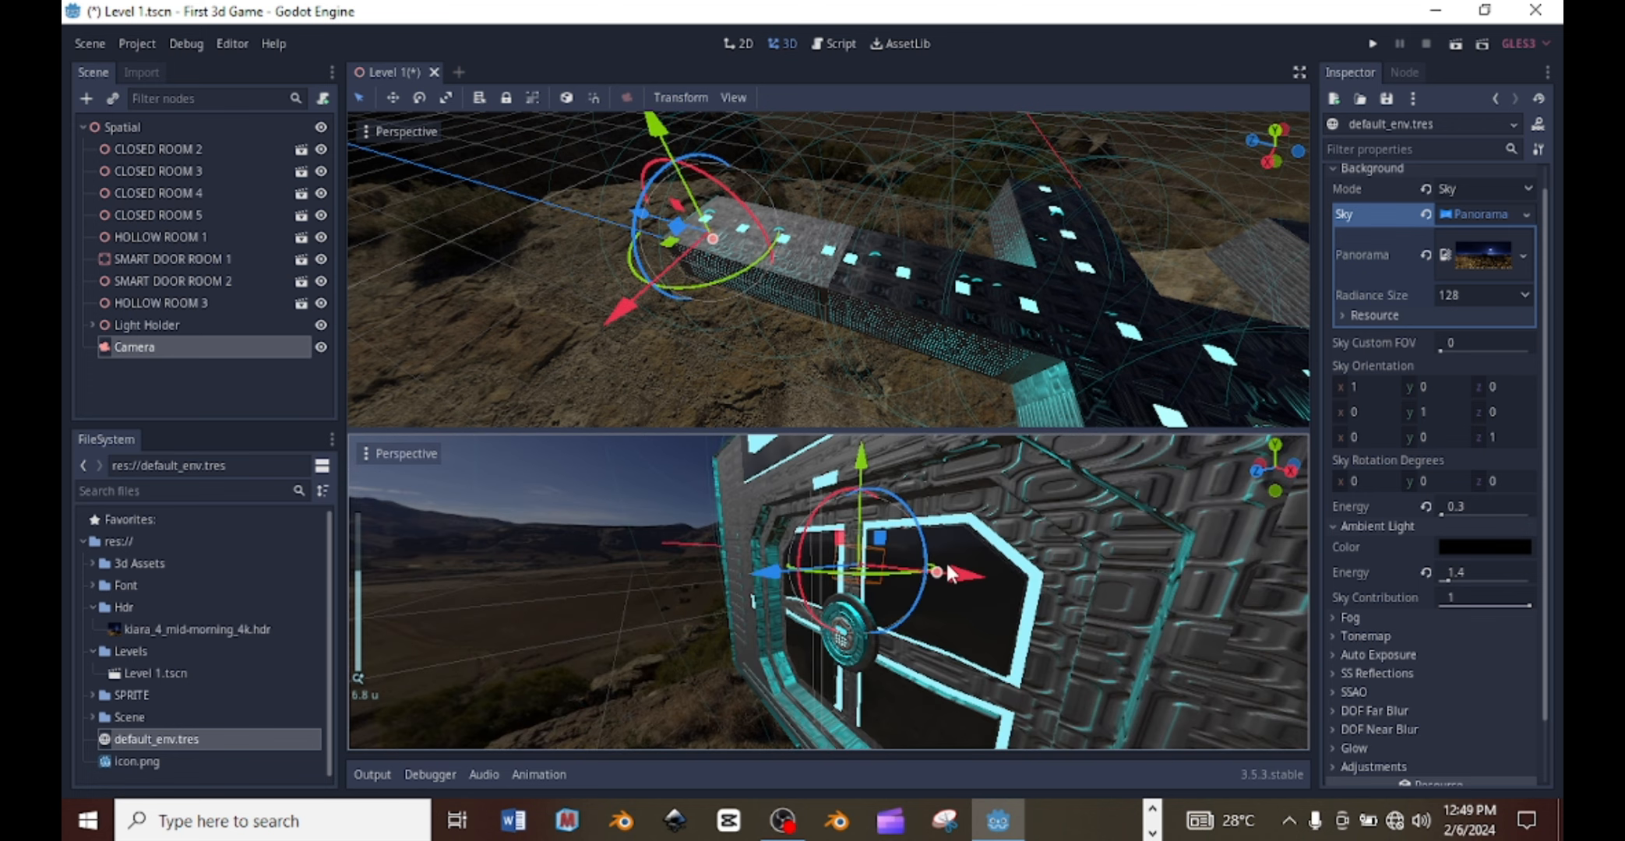
{"action": "scroll", "coordinate": [919, 561], "scroll_direction": "up", "scroll_amount": 6}
{"action": "middle_click_drag", "start_coordinate": [718, 618], "coordinate": [849, 601]}
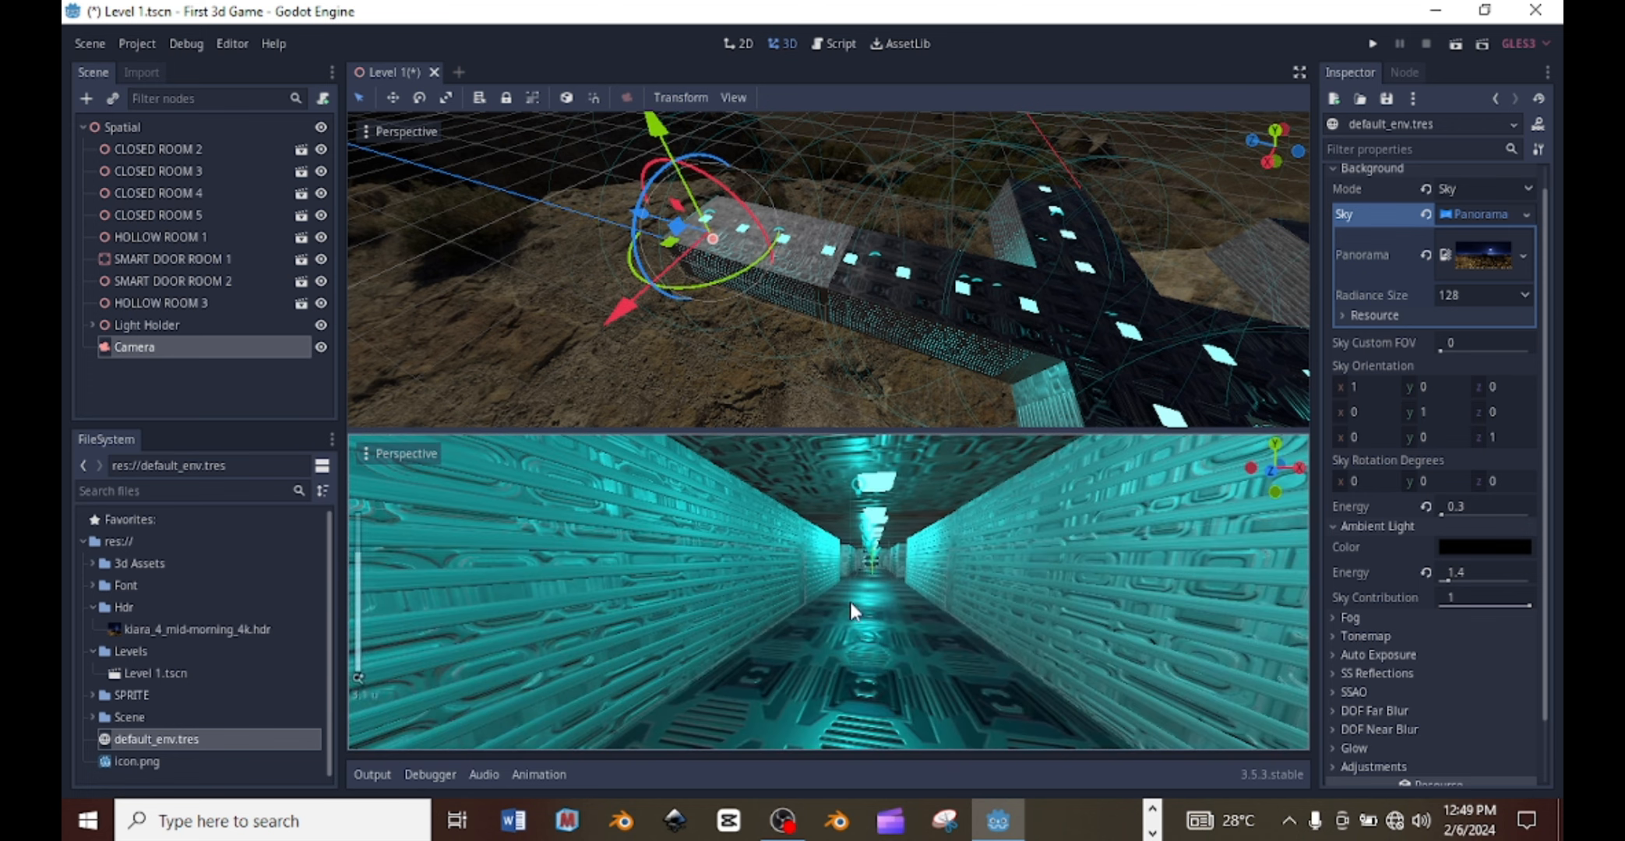
- Enable SS Reflections in the environment and check their effect on the corridor's walls and floor
{"action": "scroll", "coordinate": [1368, 621], "scroll_direction": "down", "scroll_amount": 2}
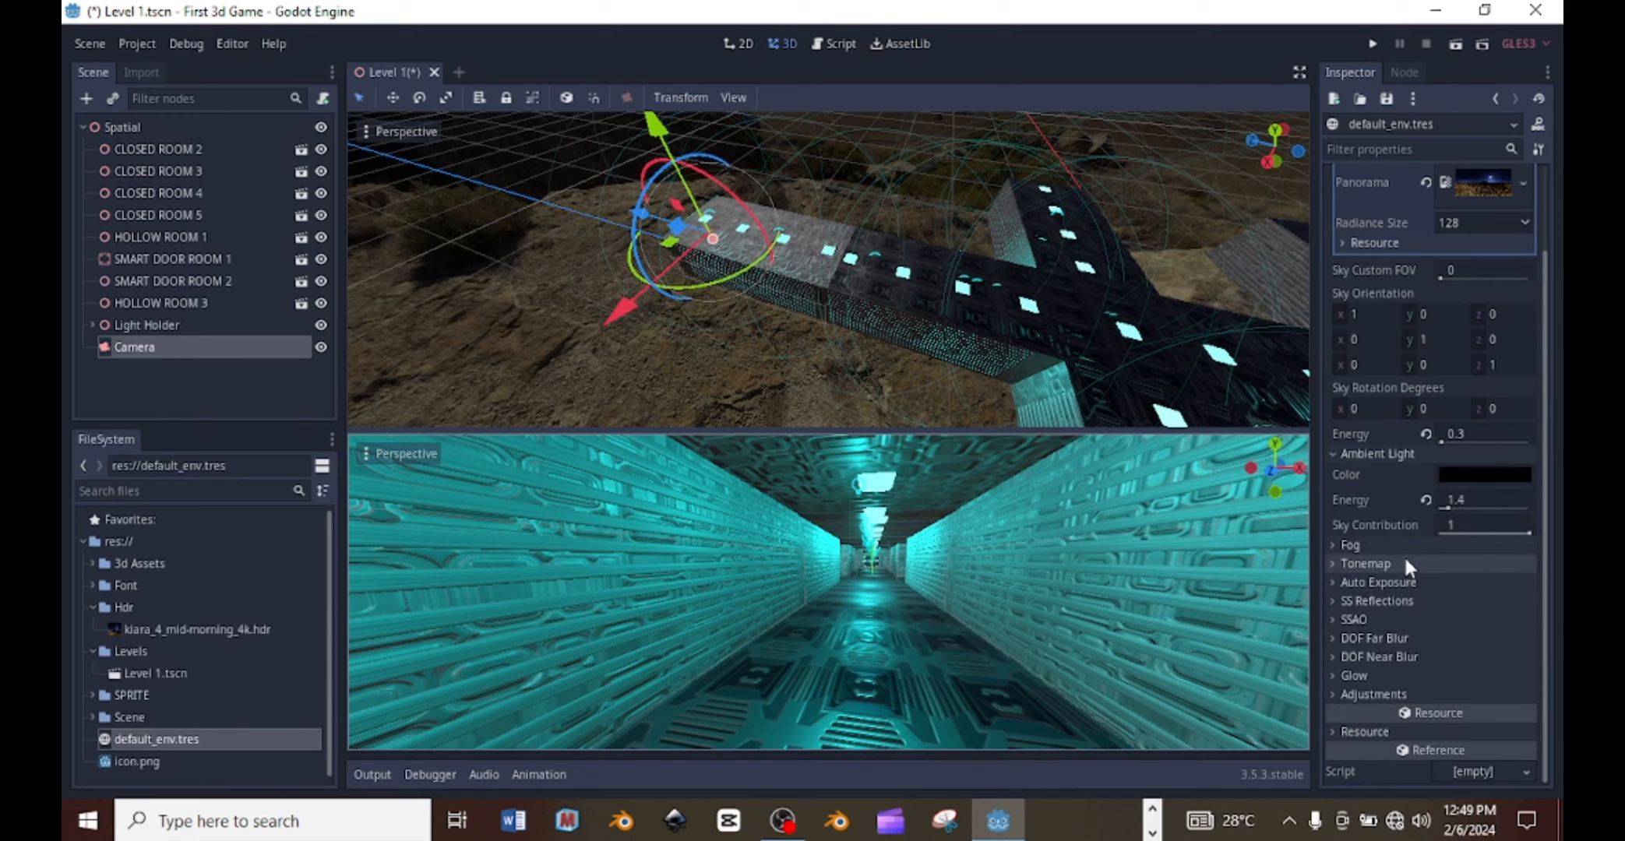
{"action": "left_click", "coordinate": [1370, 601]}
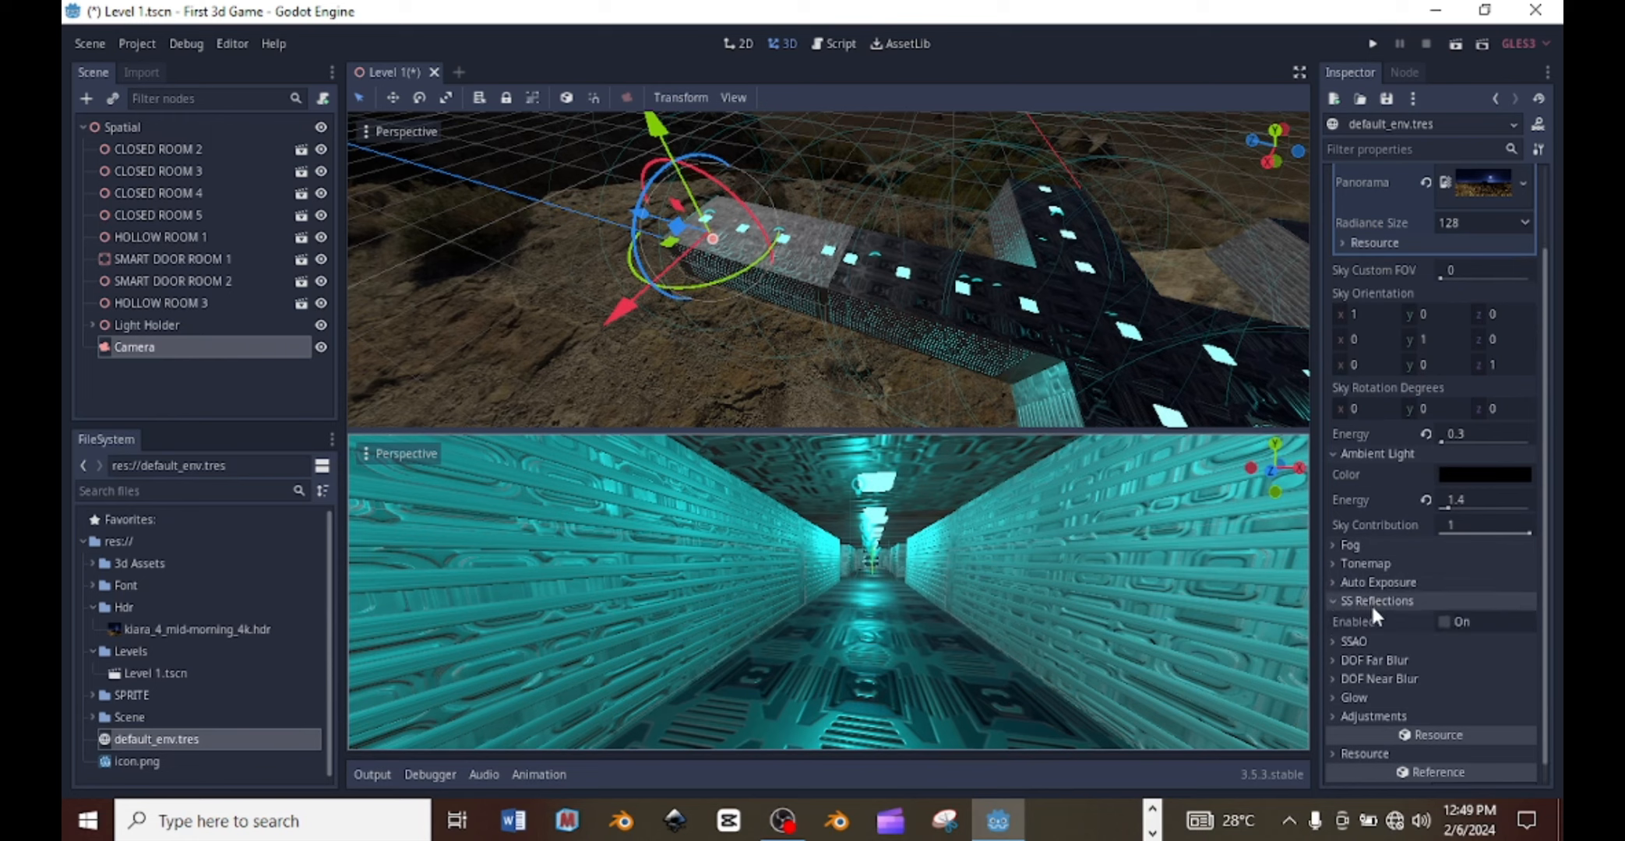
{"action": "left_click", "coordinate": [1444, 616]}
{"action": "left_click", "coordinate": [1444, 617]}
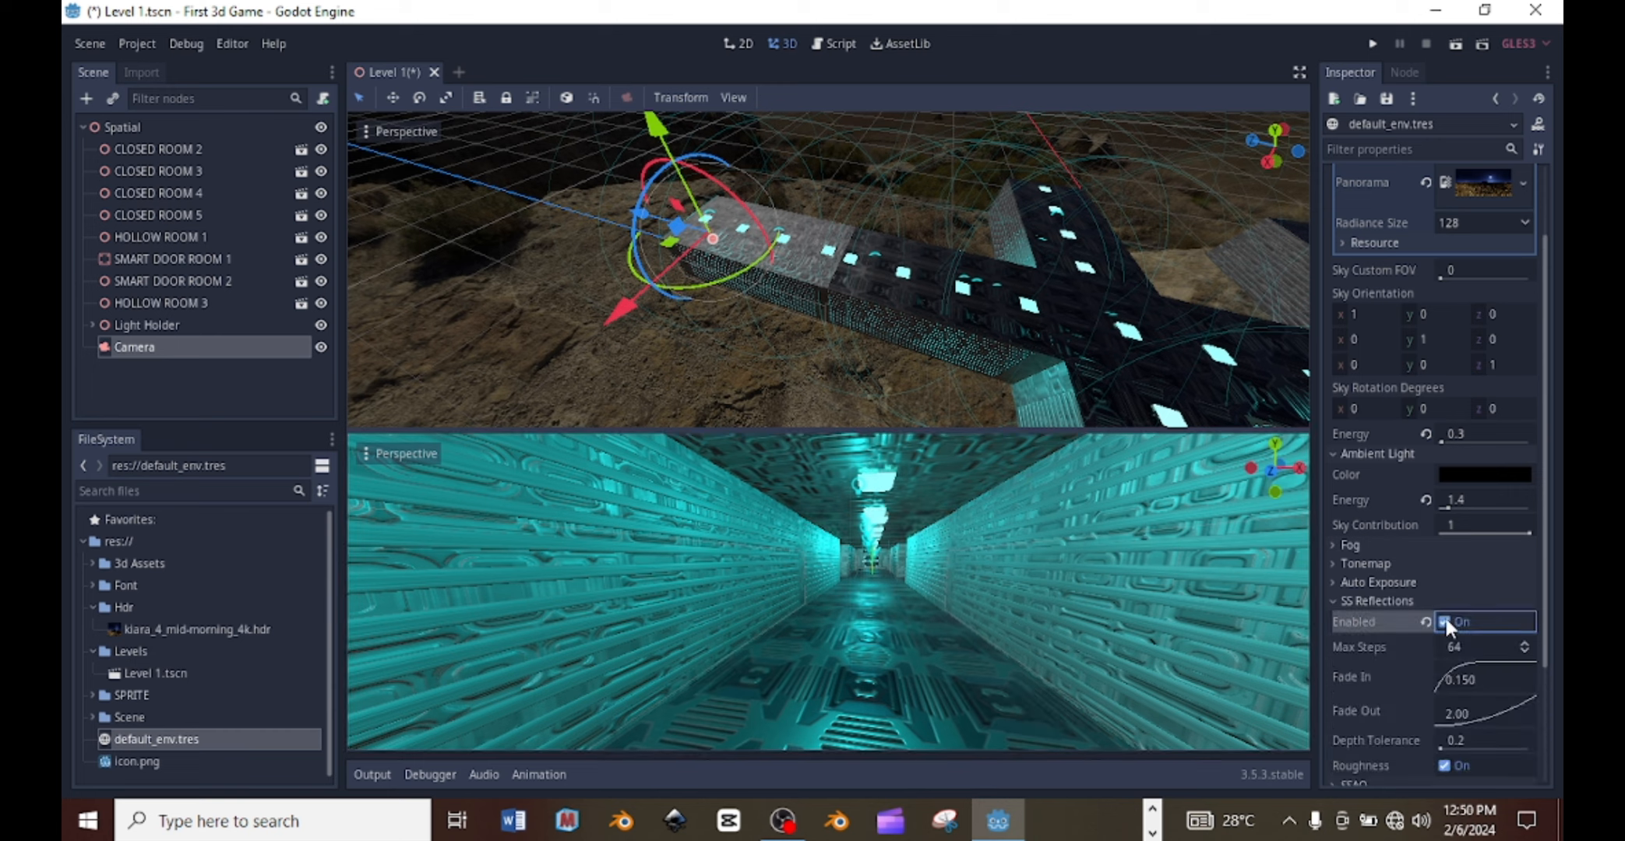
{"action": "left_click", "coordinate": [1443, 622]}
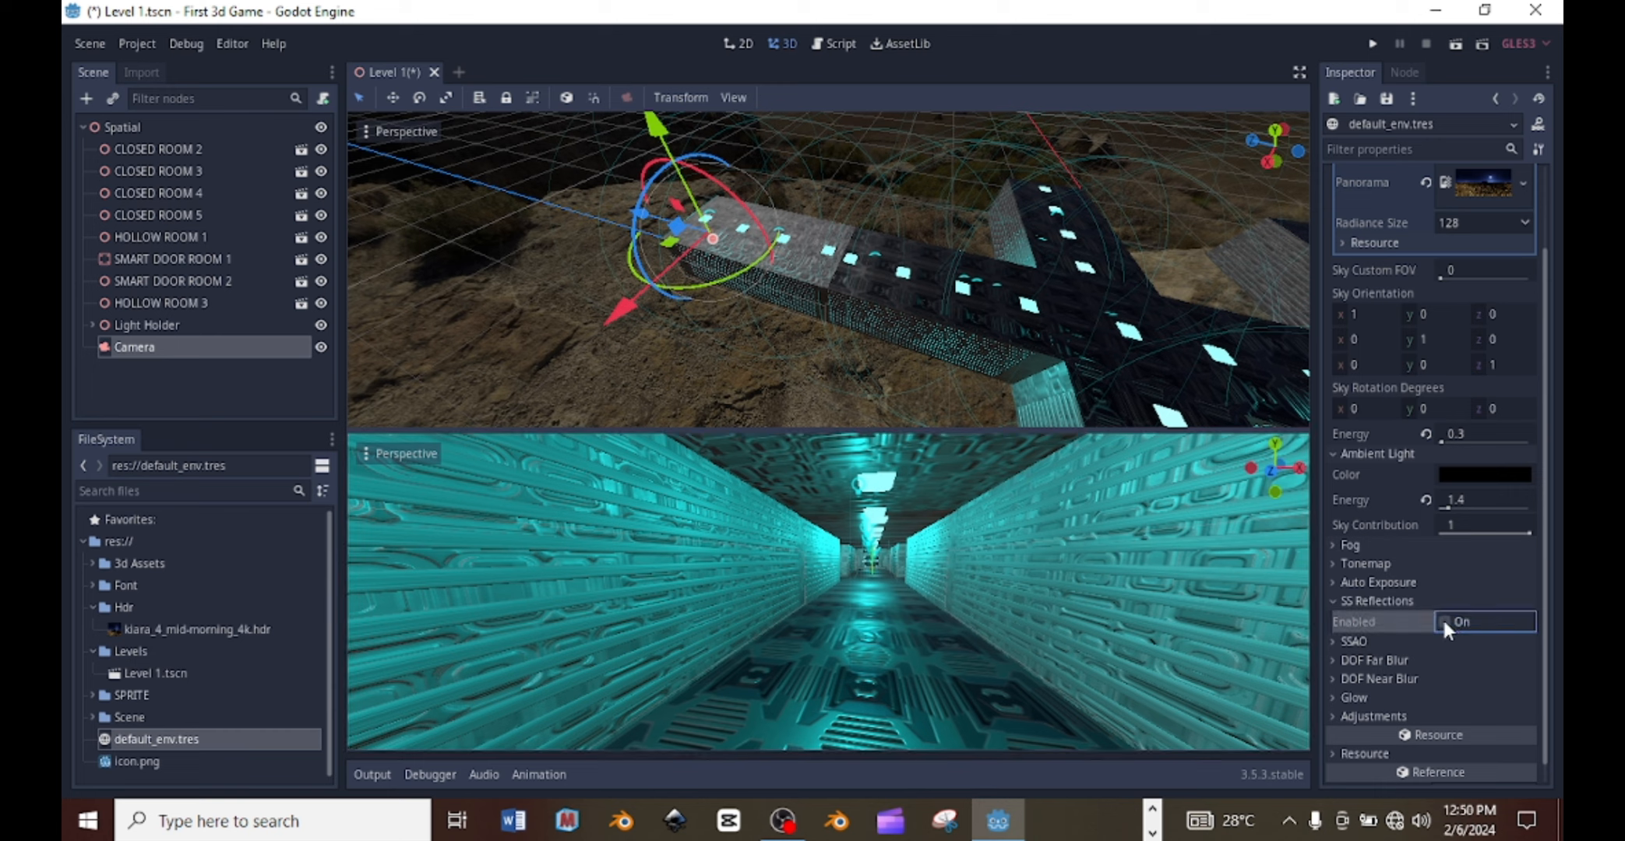
{"action": "left_click", "coordinate": [1443, 622]}
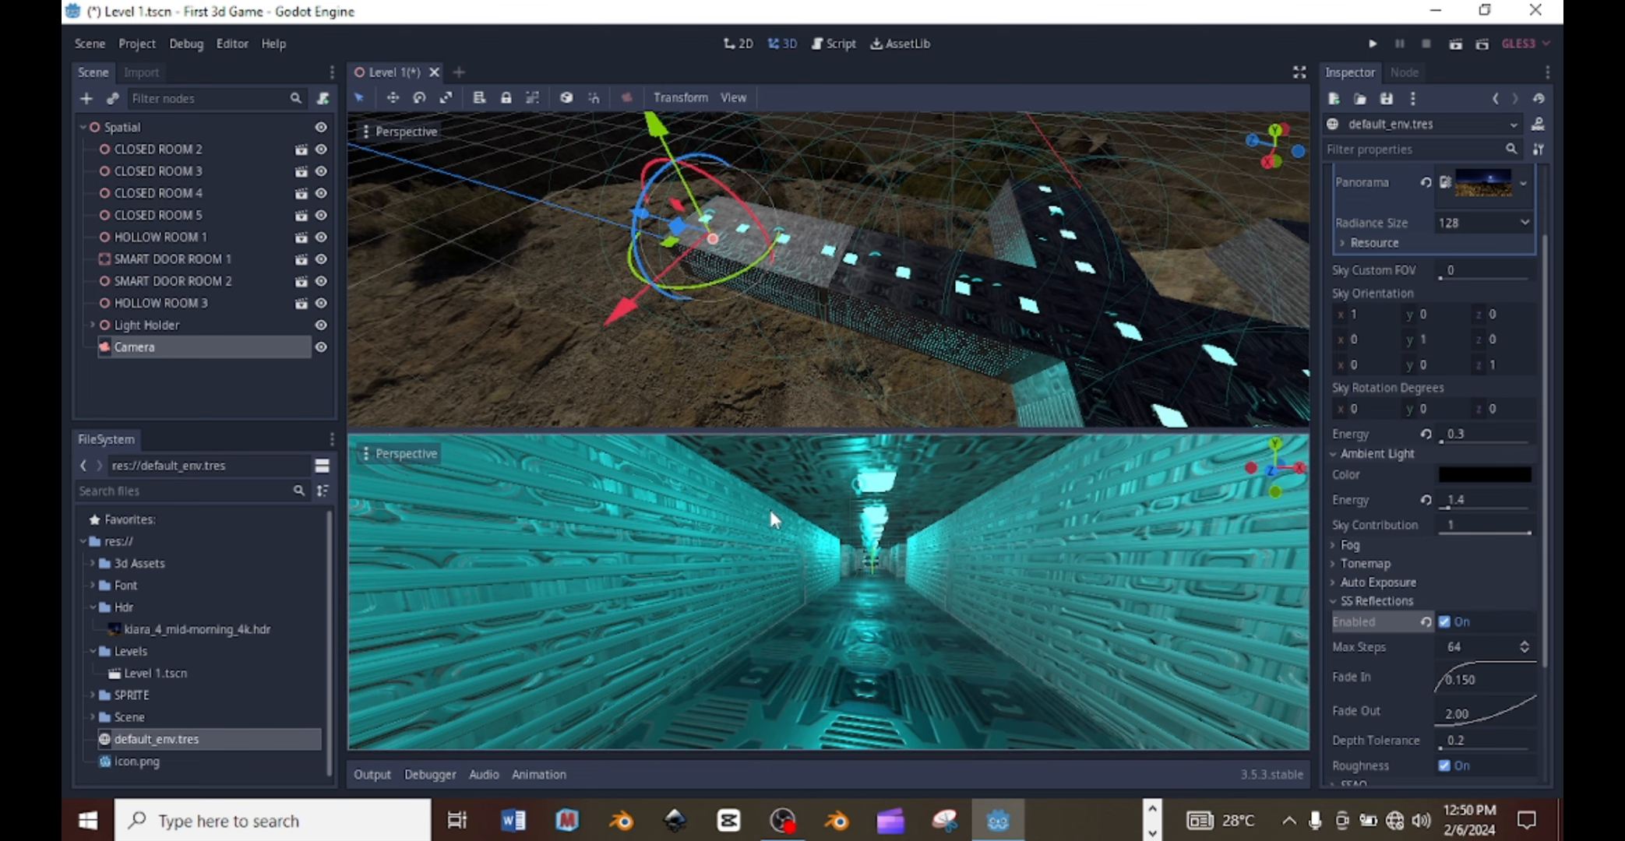
{"action": "middle_click_drag", "start_coordinate": [752, 529], "coordinate": [820, 546]}
{"action": "scroll", "coordinate": [813, 584], "scroll_direction": "down", "scroll_amount": 6}
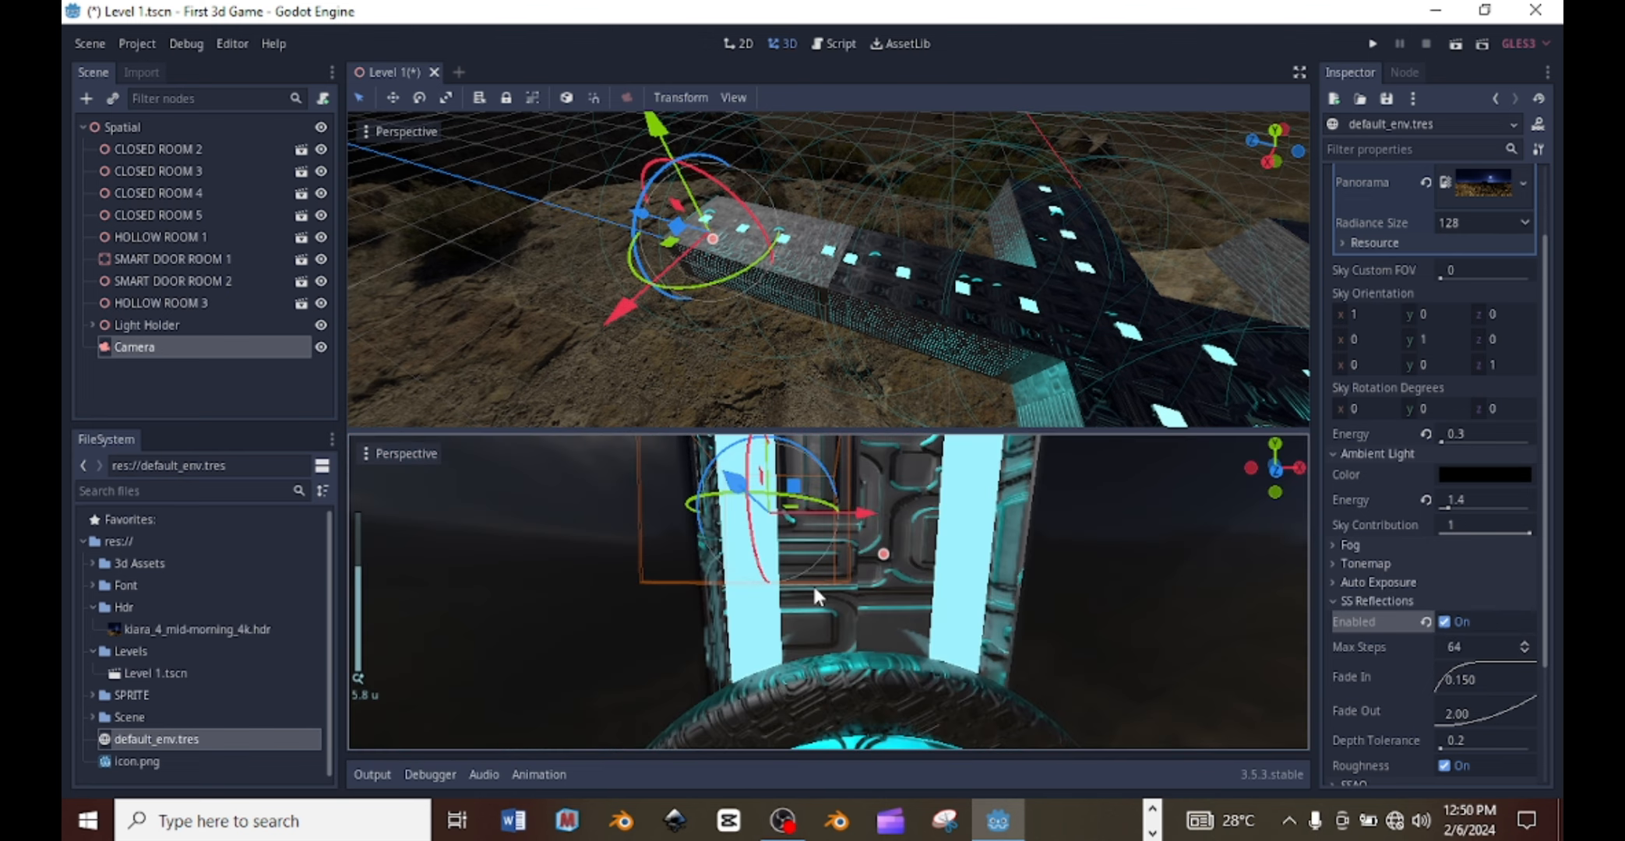
{"action": "scroll", "coordinate": [814, 588], "scroll_direction": "up", "scroll_amount": 6}
{"action": "scroll", "coordinate": [814, 588], "scroll_direction": "up", "scroll_amount": 4}
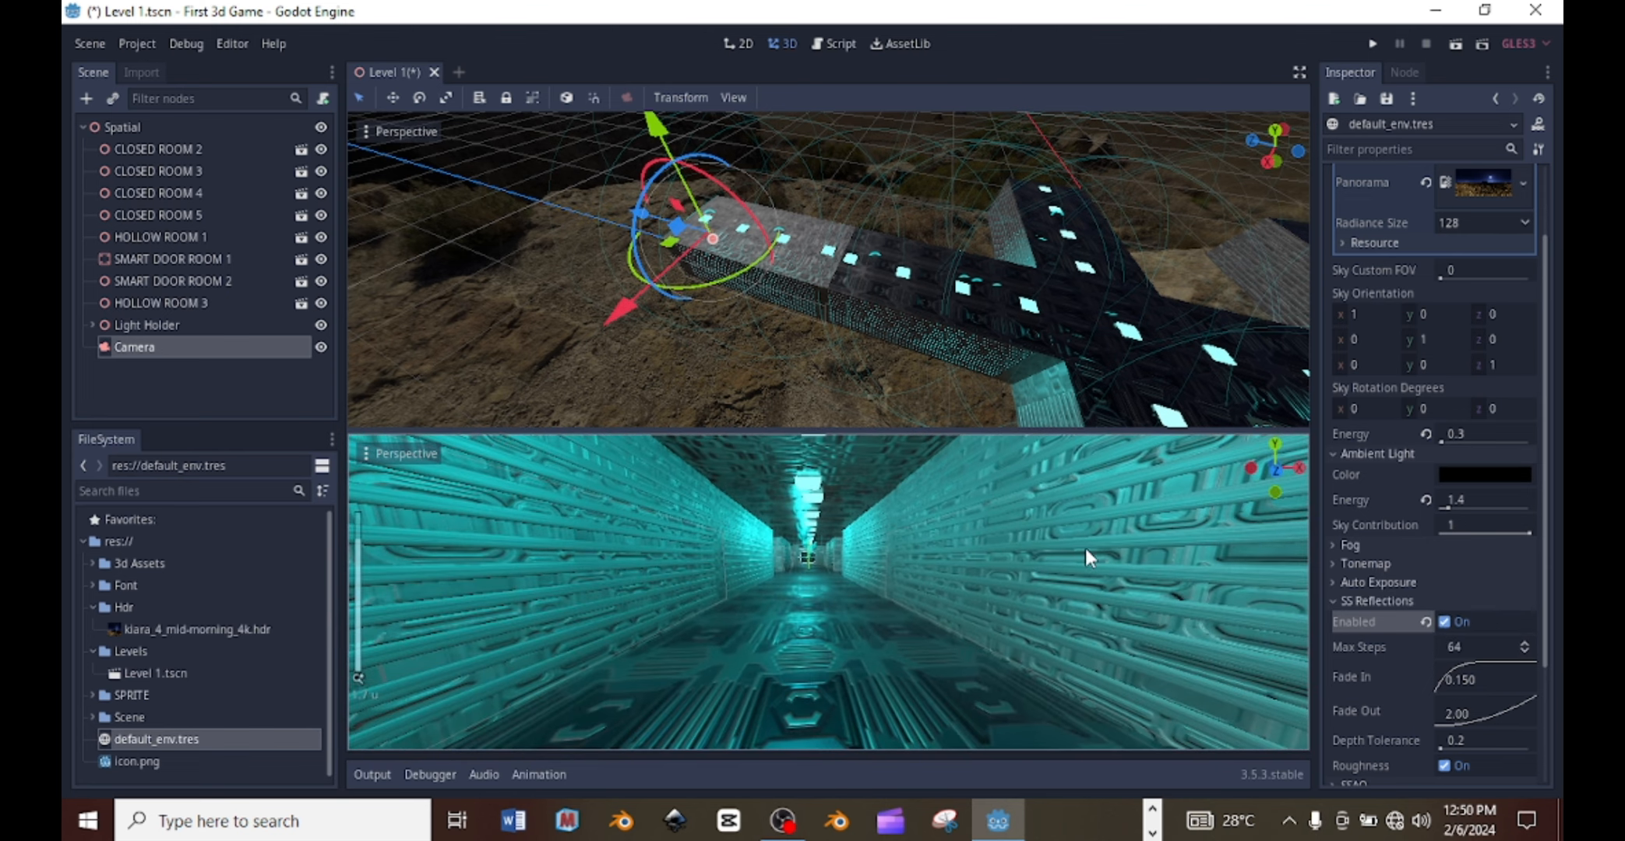
{"action": "middle_click_drag", "start_coordinate": [1071, 553], "coordinate": [1003, 693]}
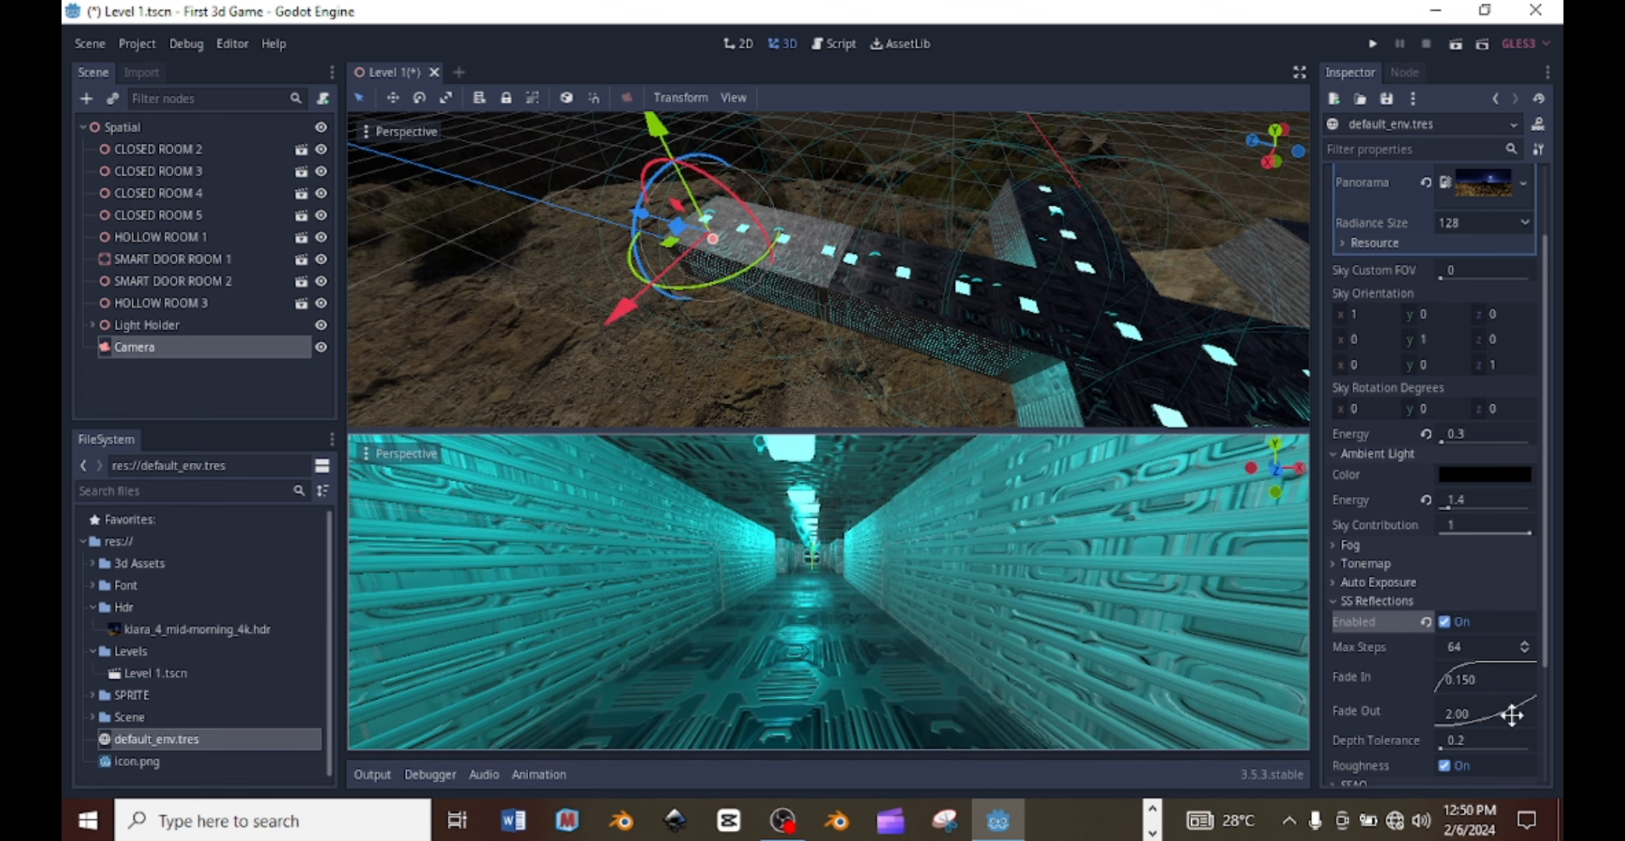
{"action": "left_click", "coordinate": [1339, 600]}
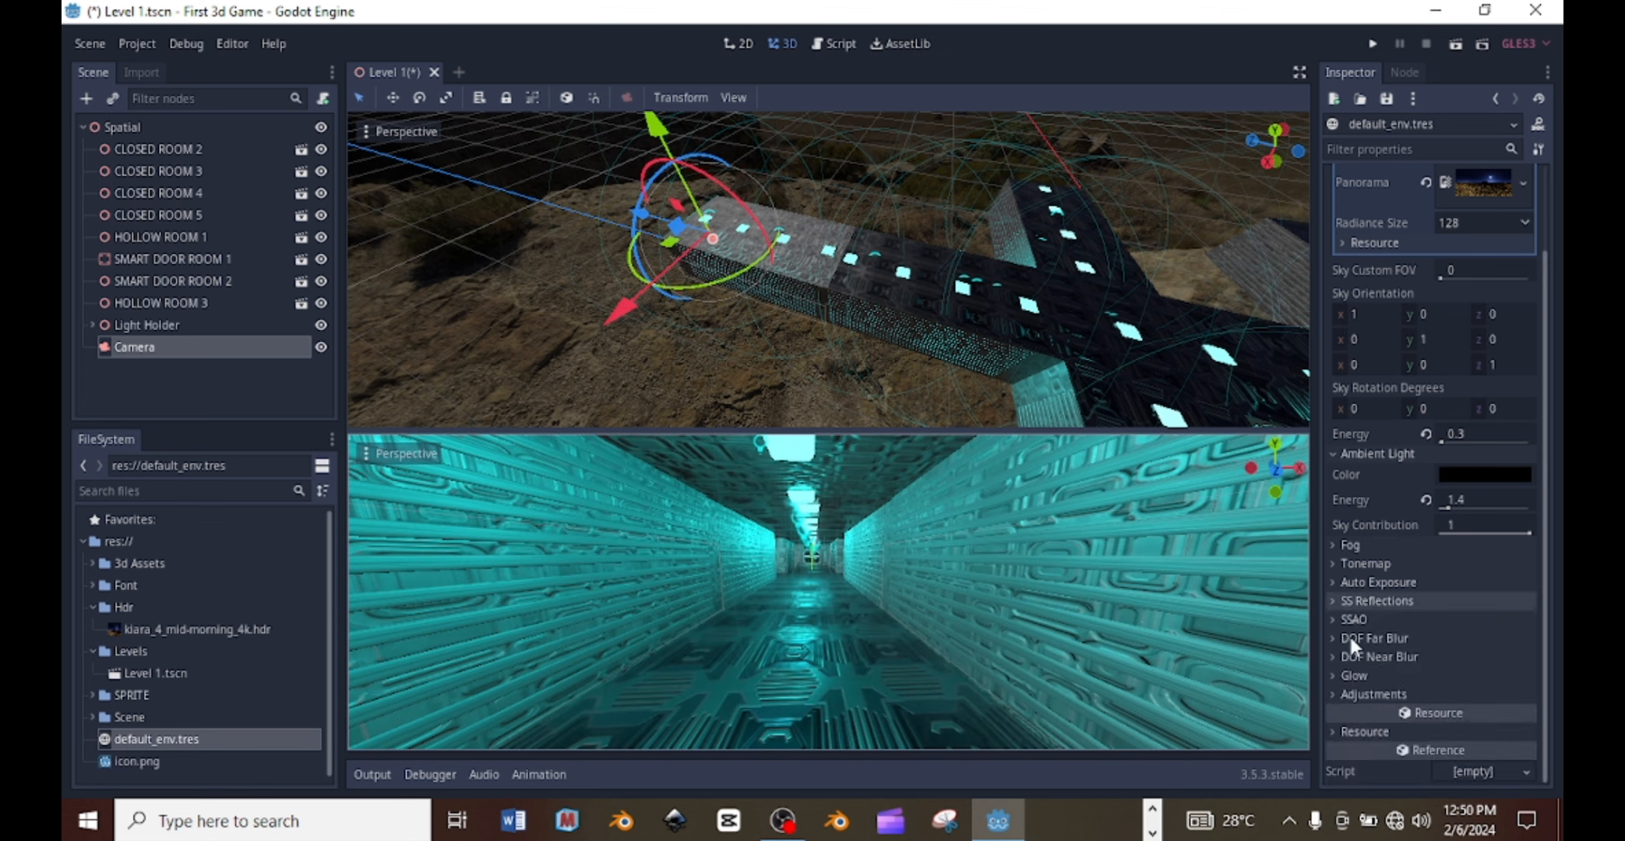
- Enable the environment's Glow effect and adjust its intensity while checking the corridor's ceiling lights
{"action": "scroll", "coordinate": [1390, 684], "scroll_direction": "down", "scroll_amount": 1}
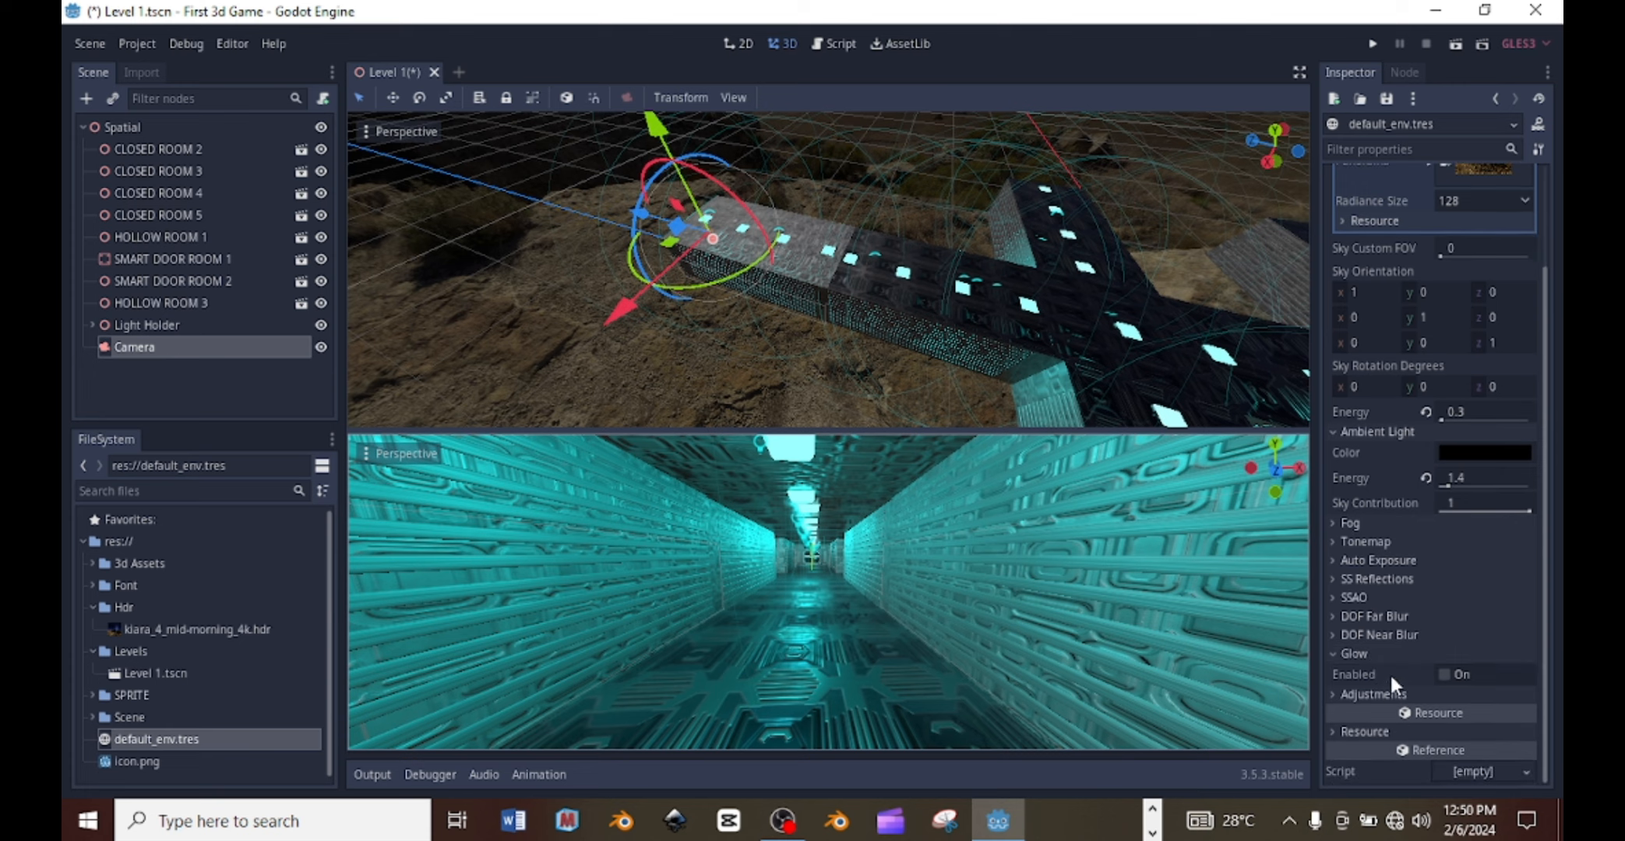
{"action": "left_click", "coordinate": [1443, 675]}
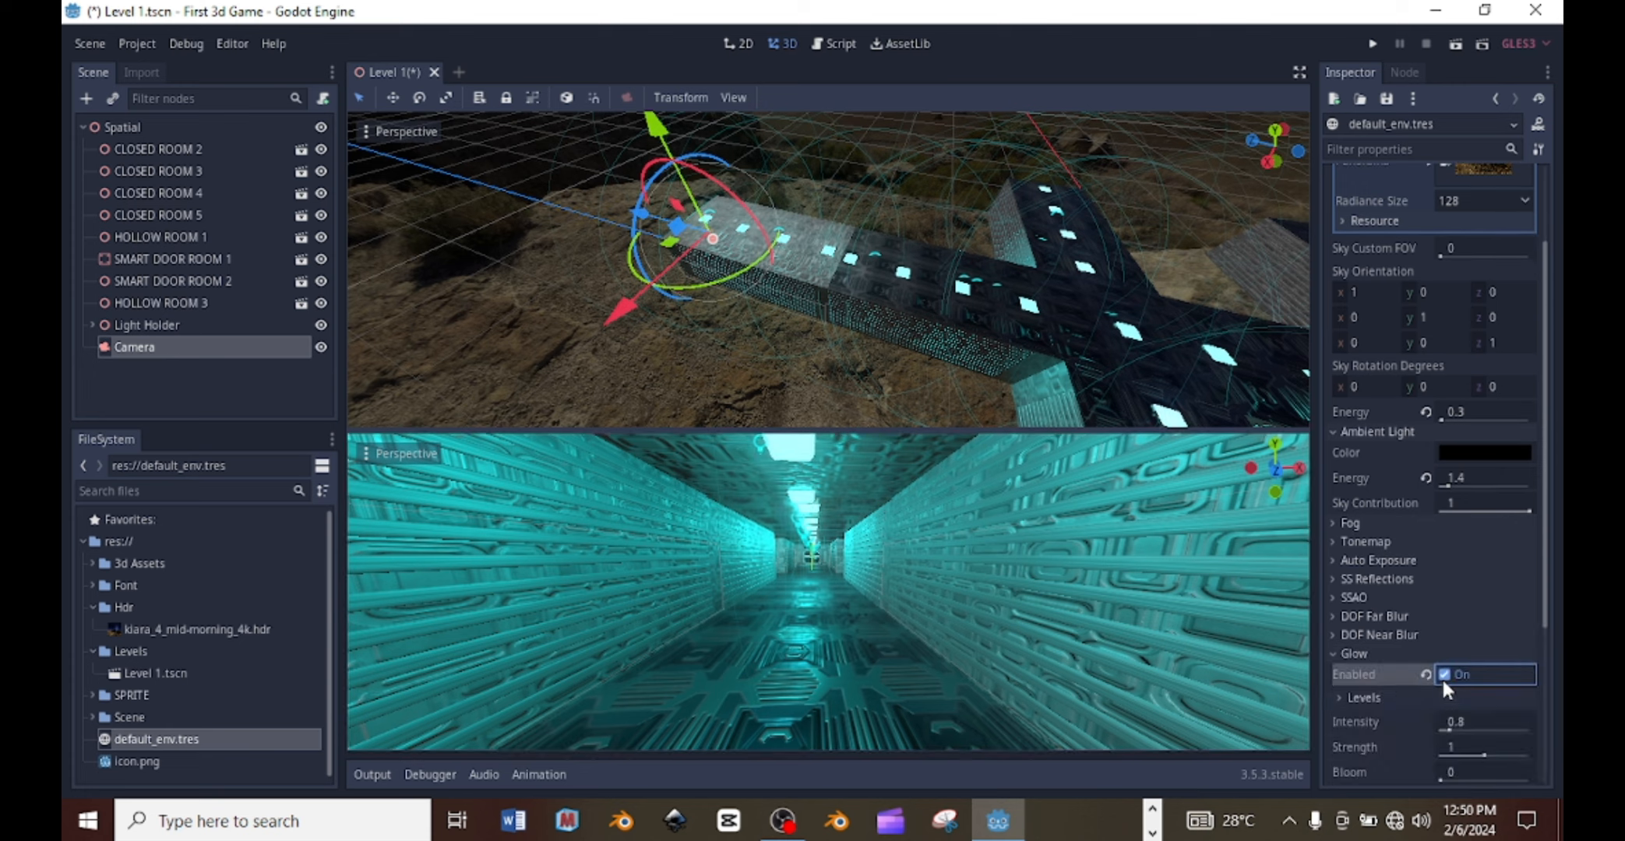
{"action": "middle_click_drag", "start_coordinate": [835, 493], "coordinate": [850, 496], "text": "shift"}
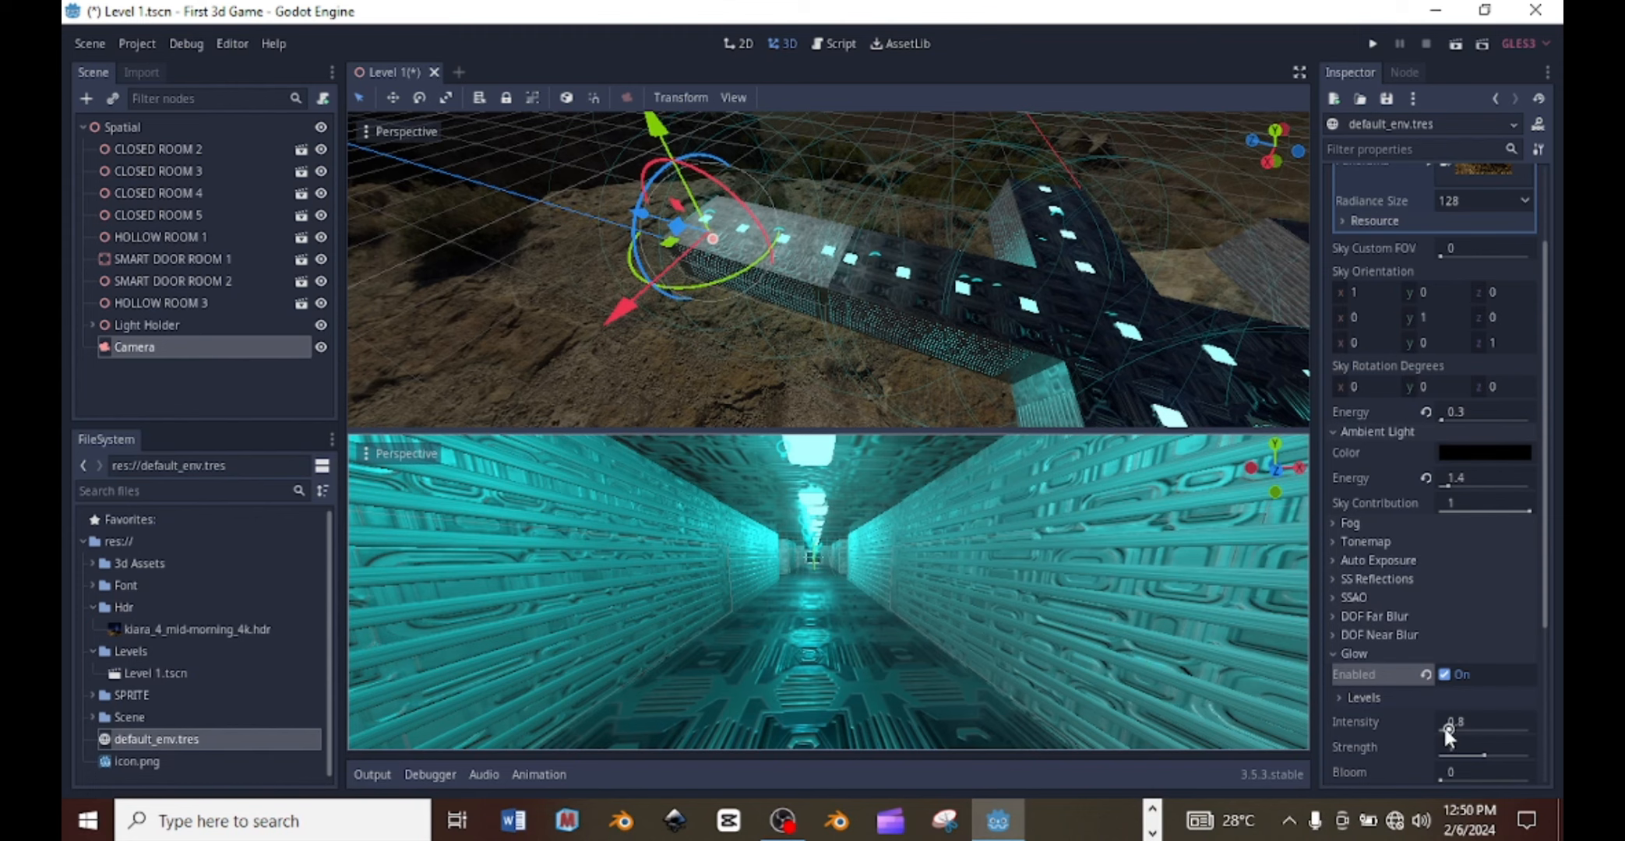
{"action": "mouse_move", "coordinate": [1448, 730]}
{"action": "left_mouse_down"}
{"action": "mouse_move", "coordinate": [1492, 732]}
{"action": "mouse_move", "coordinate": [1449, 736]}
{"action": "left_mouse_up"}
- Set the environment's Background sky energy to 0.2
{"action": "scroll", "coordinate": [1386, 421], "scroll_direction": "up", "scroll_amount": 3}
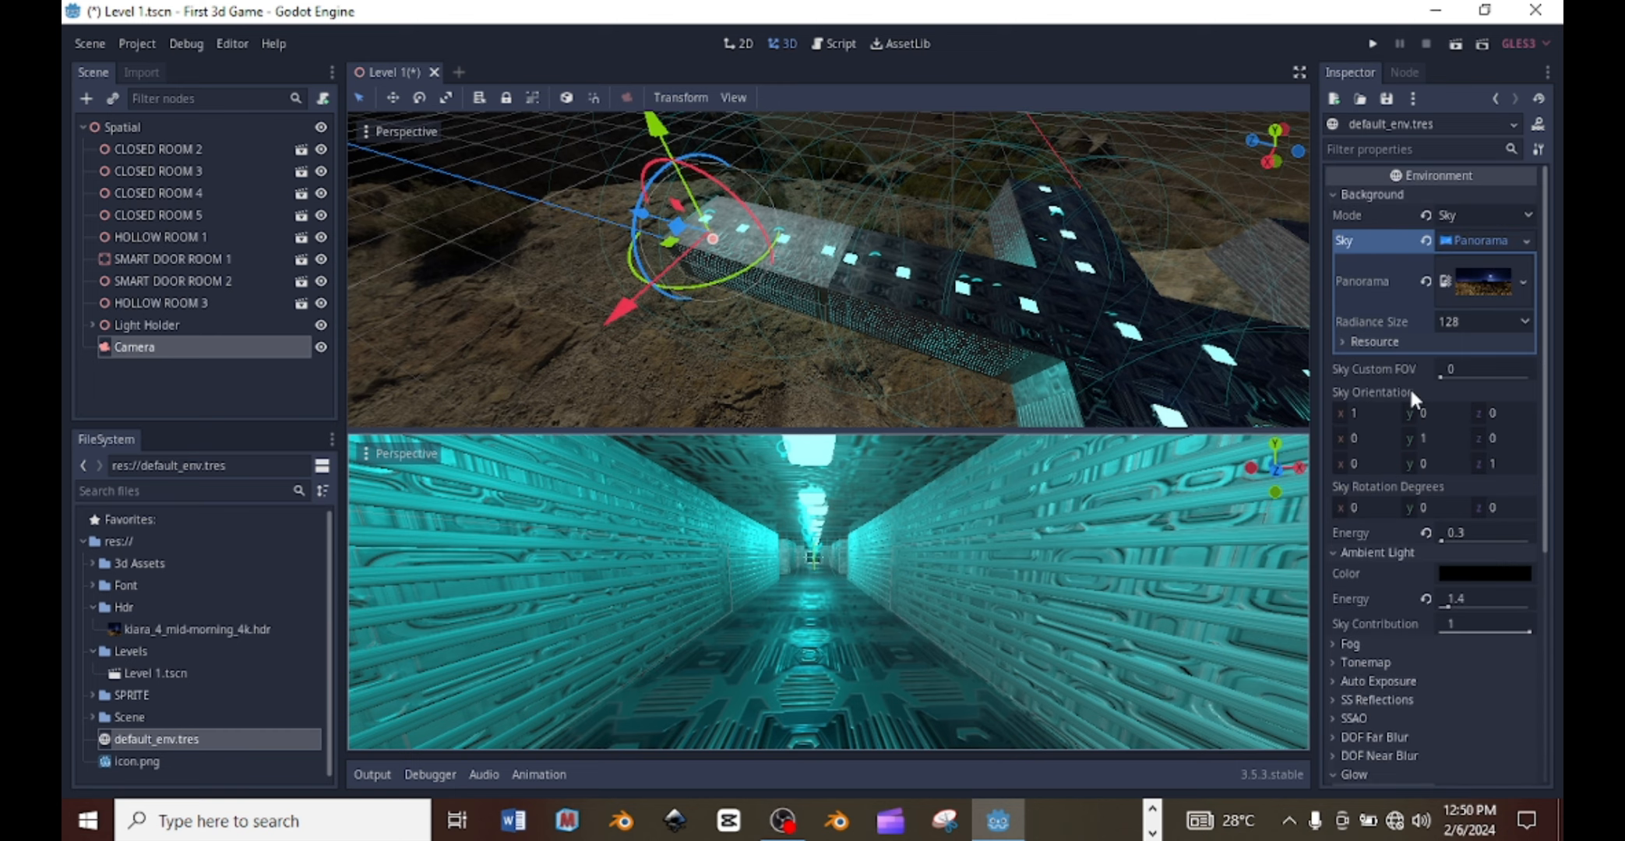
{"action": "left_click", "coordinate": [1474, 533]}
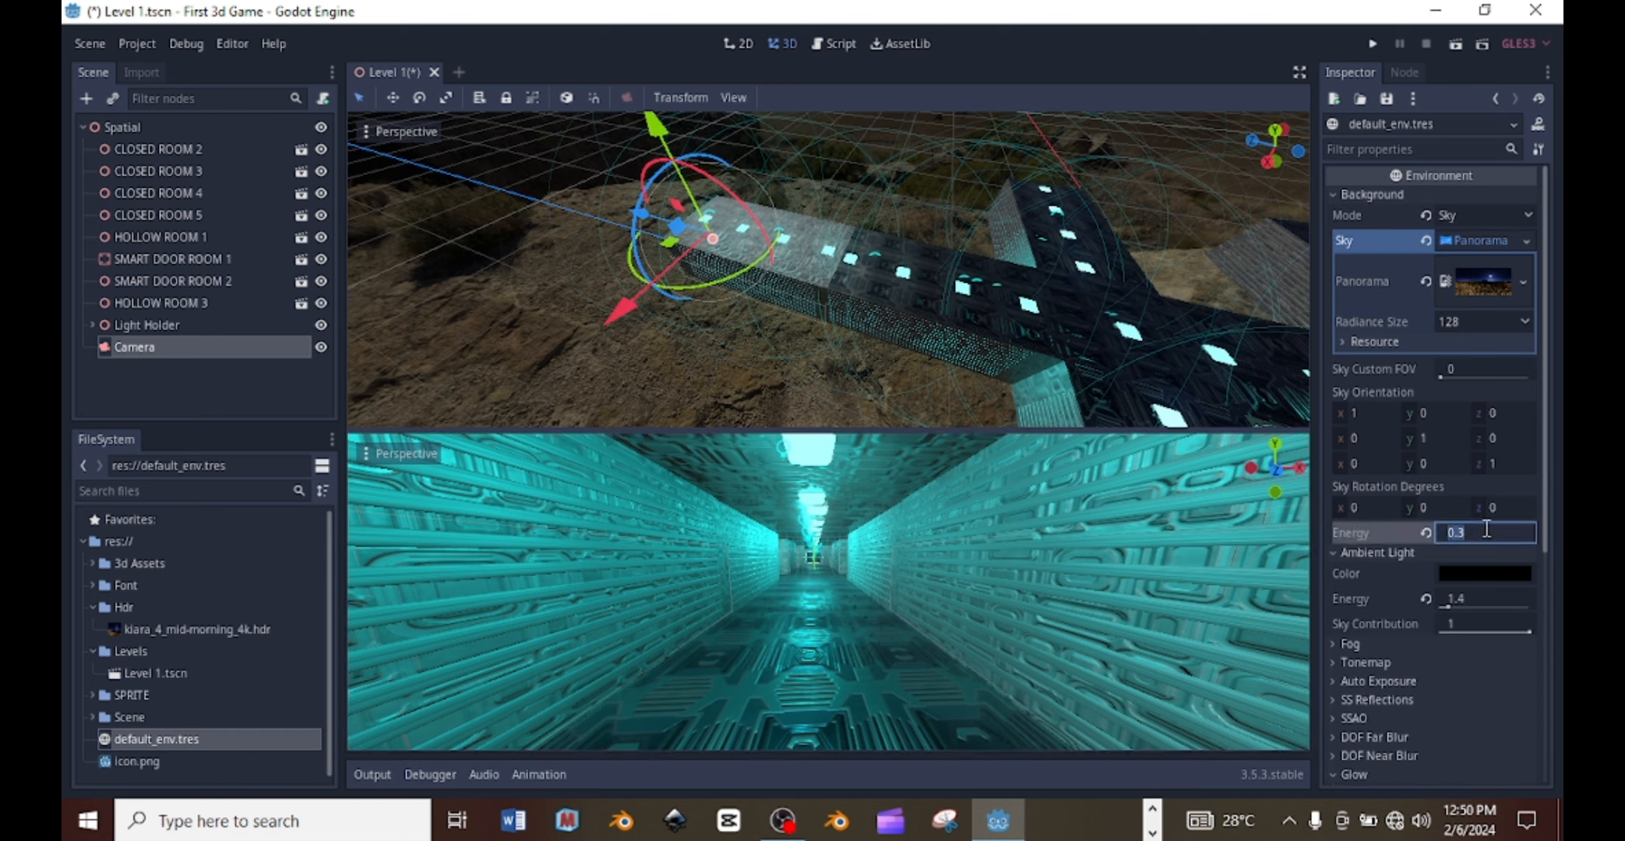
{"action": "key", "text": "BackSpace"}
{"action": "type", "text": "2"}
{"action": "key", "text": "Return"}
- Check the corridor's lighting from several viewing angles and save the scene
{"action": "scroll", "coordinate": [912, 571], "scroll_direction": "up", "scroll_amount": 3}
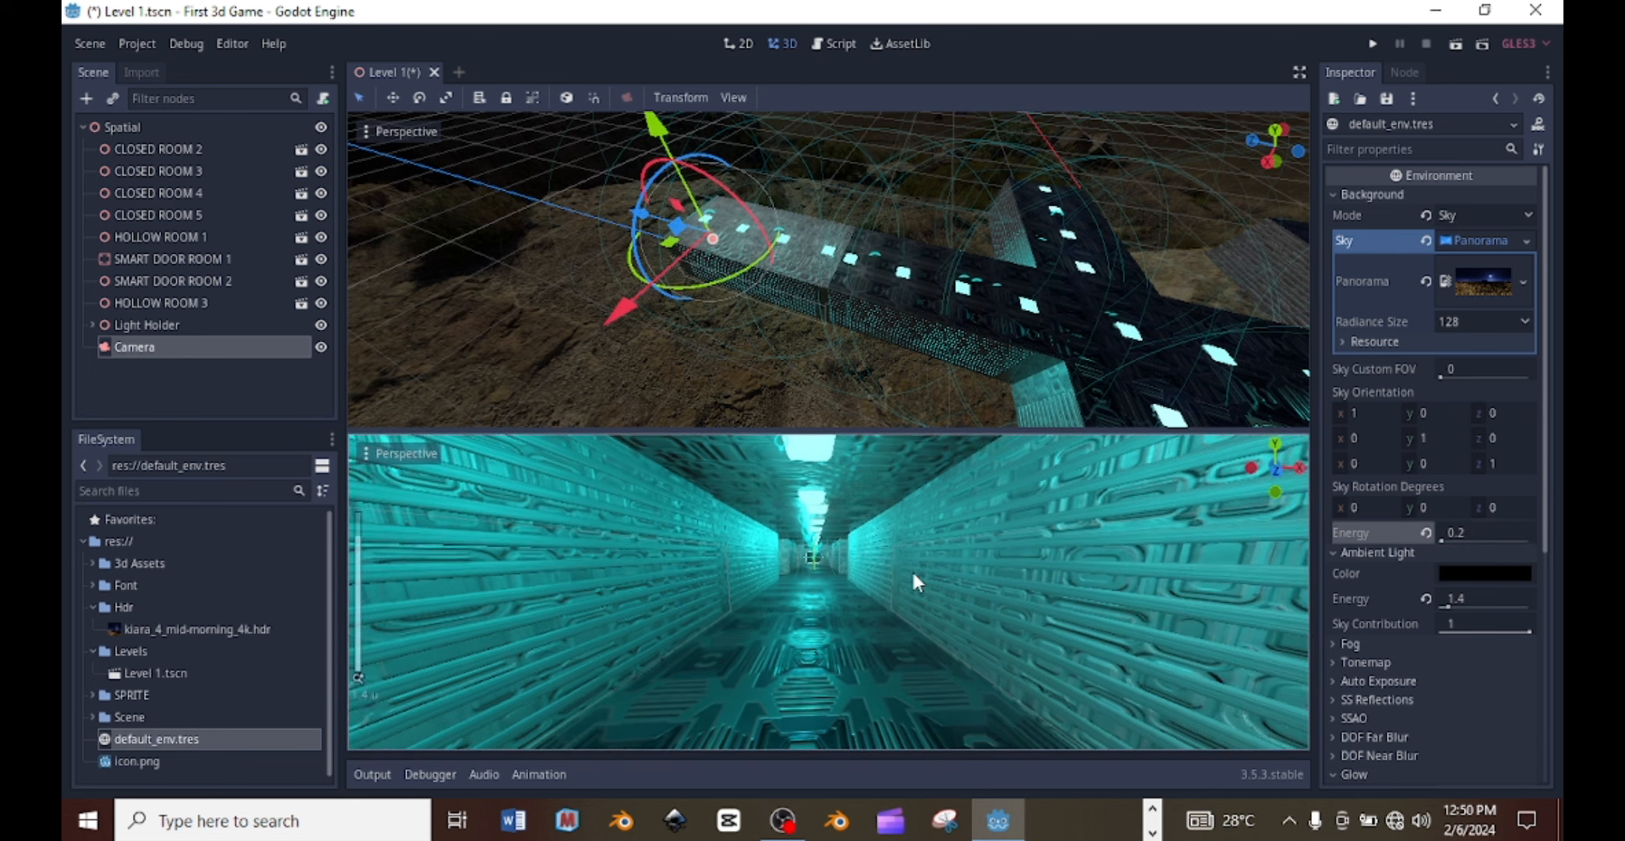
{"action": "middle_click_drag", "start_coordinate": [941, 570], "coordinate": [795, 596]}
{"action": "scroll", "coordinate": [979, 602], "scroll_direction": "down", "scroll_amount": 3}
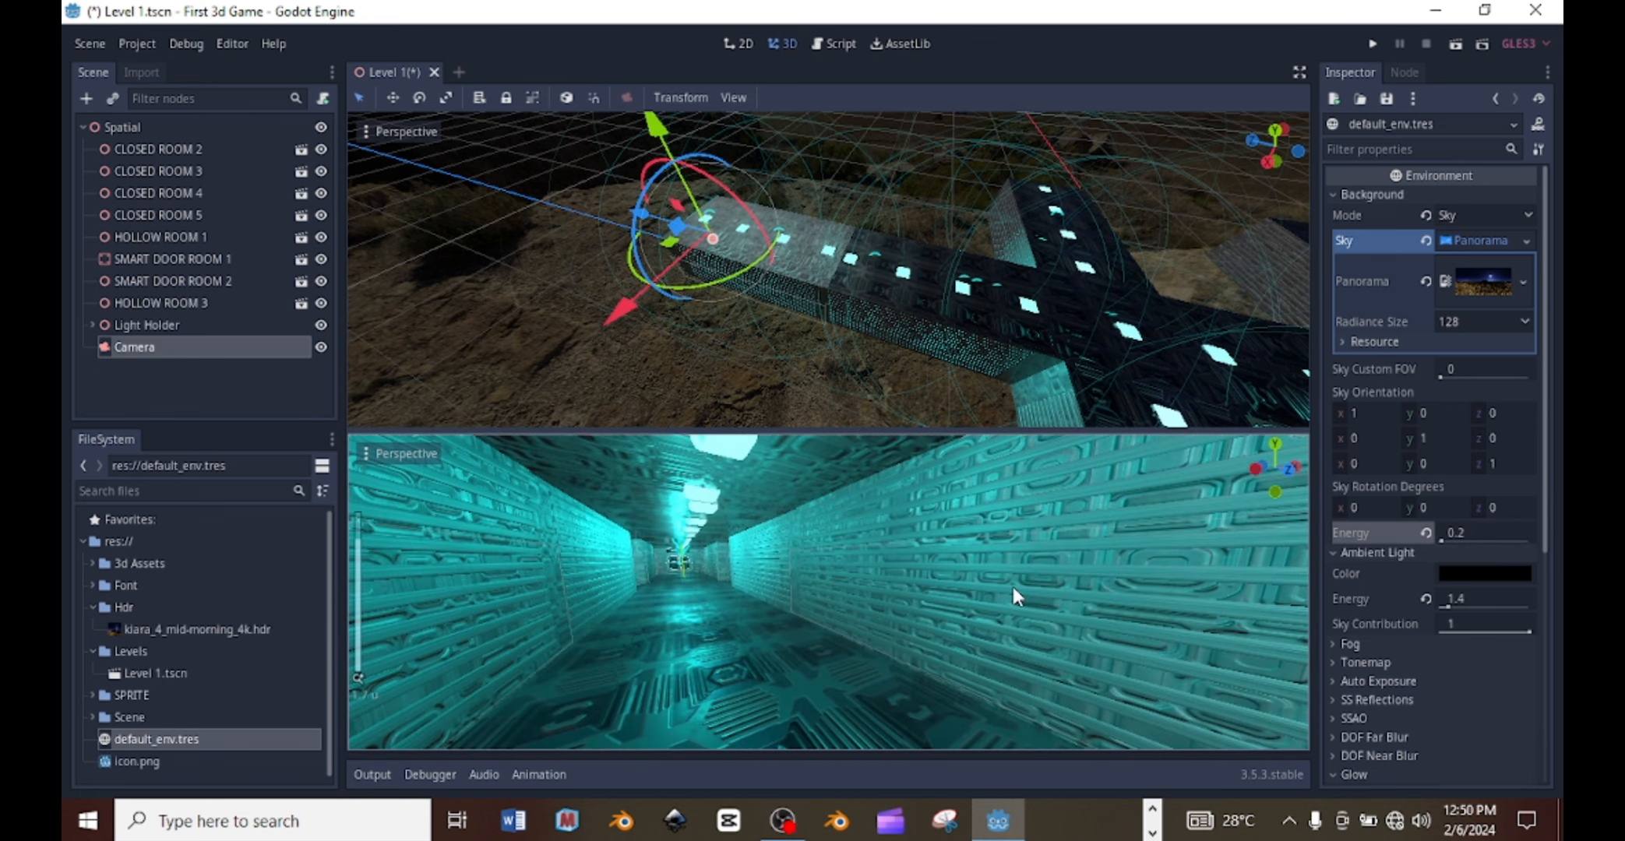
{"action": "scroll", "coordinate": [879, 628], "scroll_direction": "down", "scroll_amount": 2}
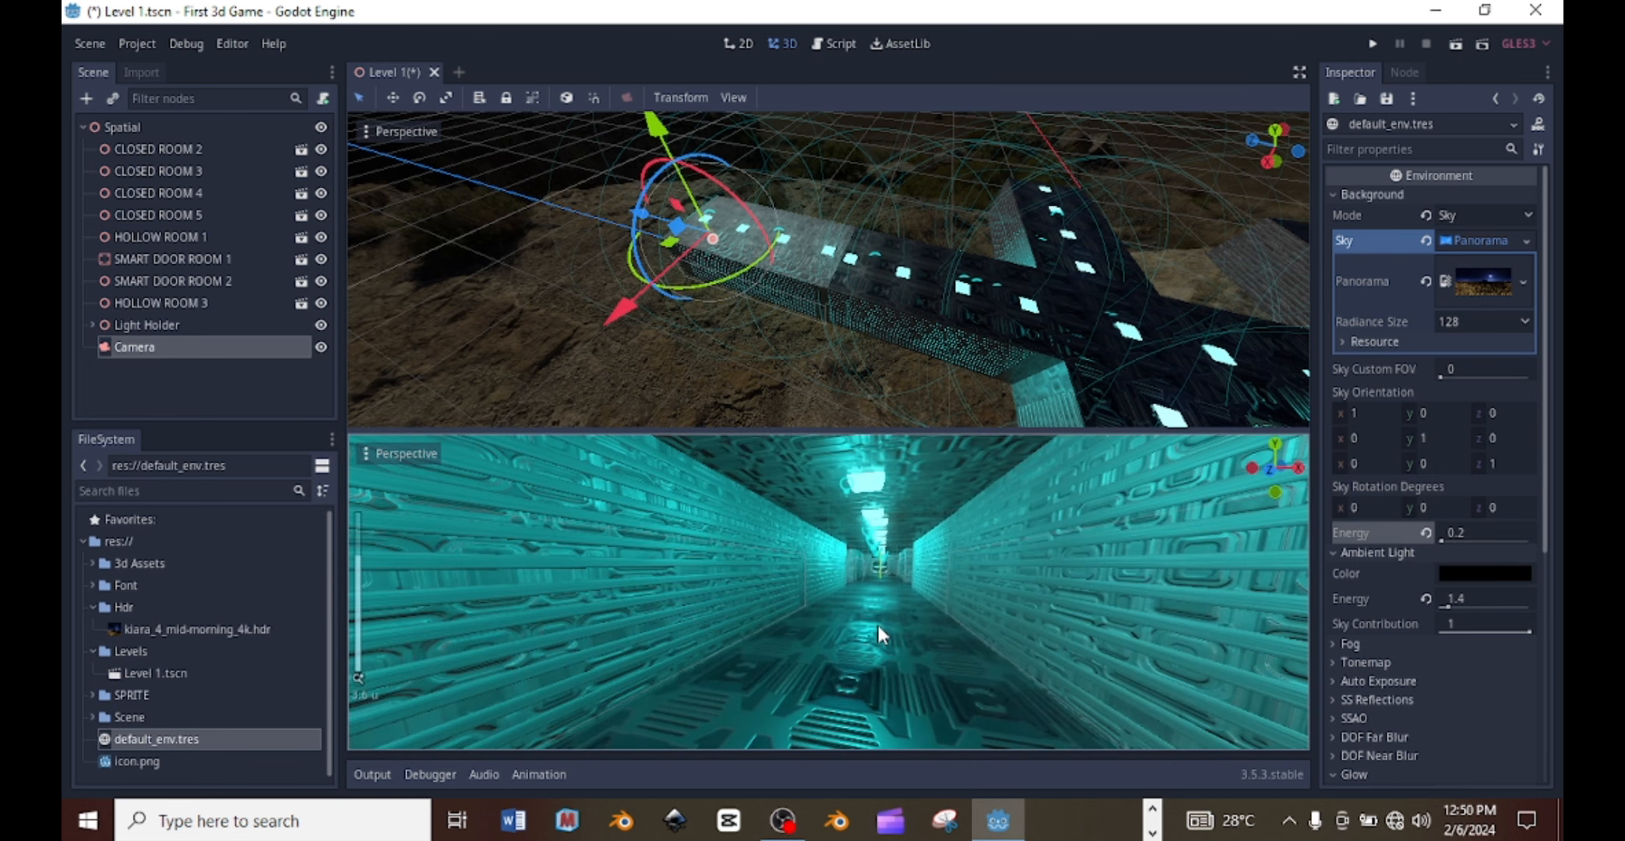
{"action": "middle_click_drag", "start_coordinate": [897, 591], "coordinate": [989, 603]}
{"action": "middle_click_drag", "start_coordinate": [981, 667], "coordinate": [790, 645]}
{"action": "key", "text": "ctrl+s"}
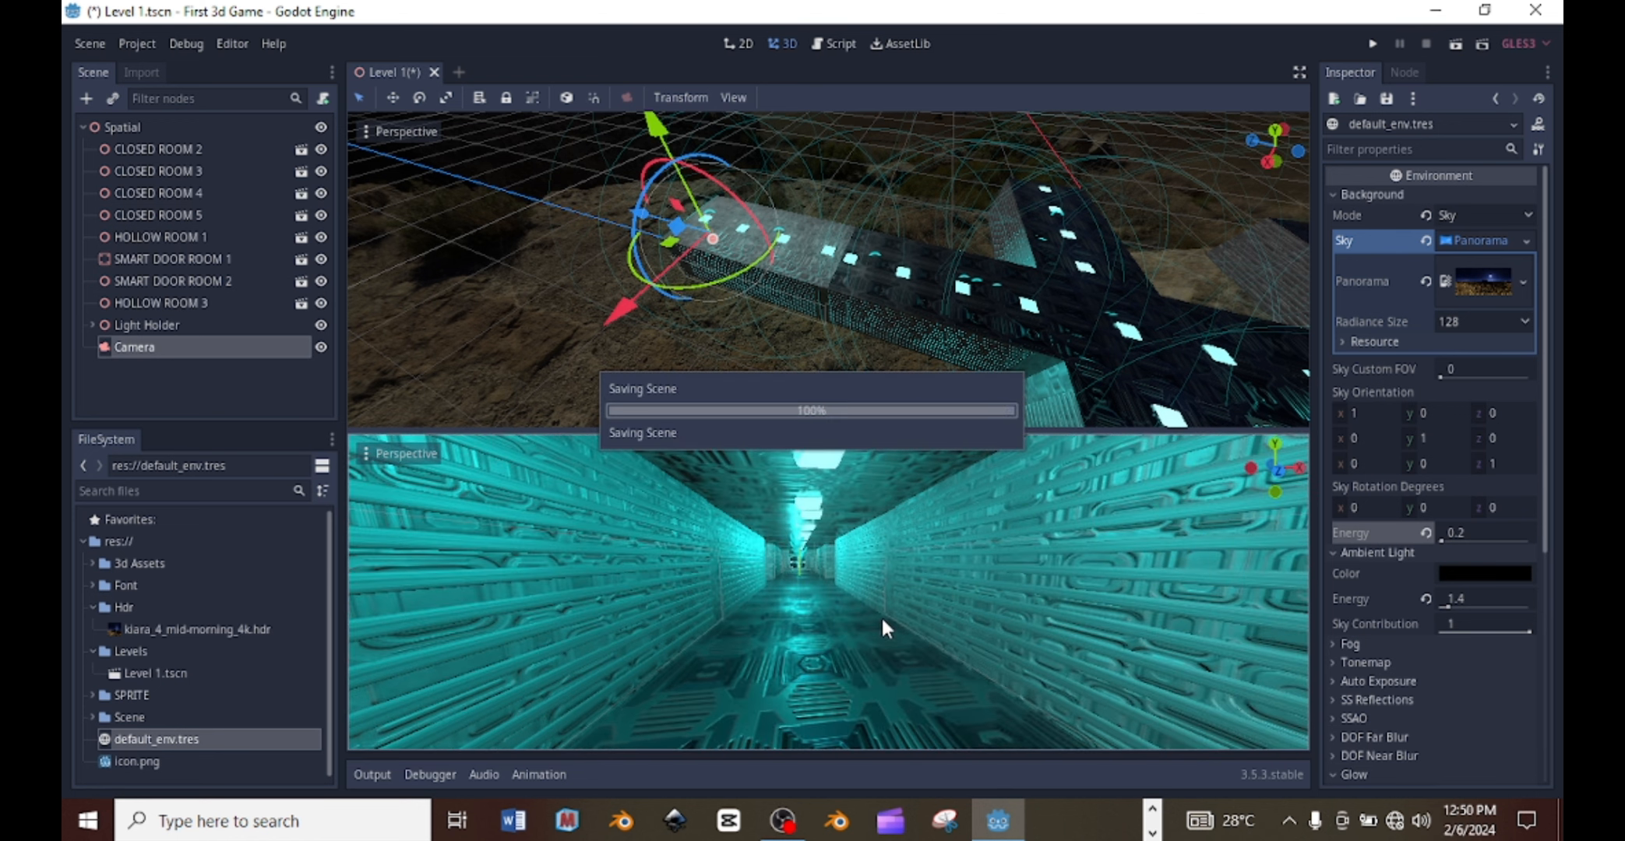